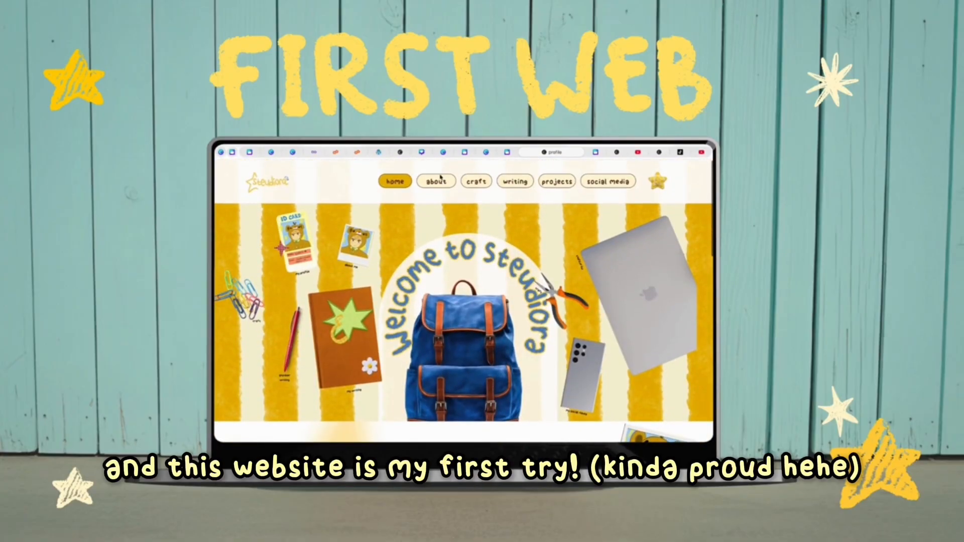
Browse the finished example website's about and craft pages.
left_click(440, 184)
scroll(507, 310, "up", 10)
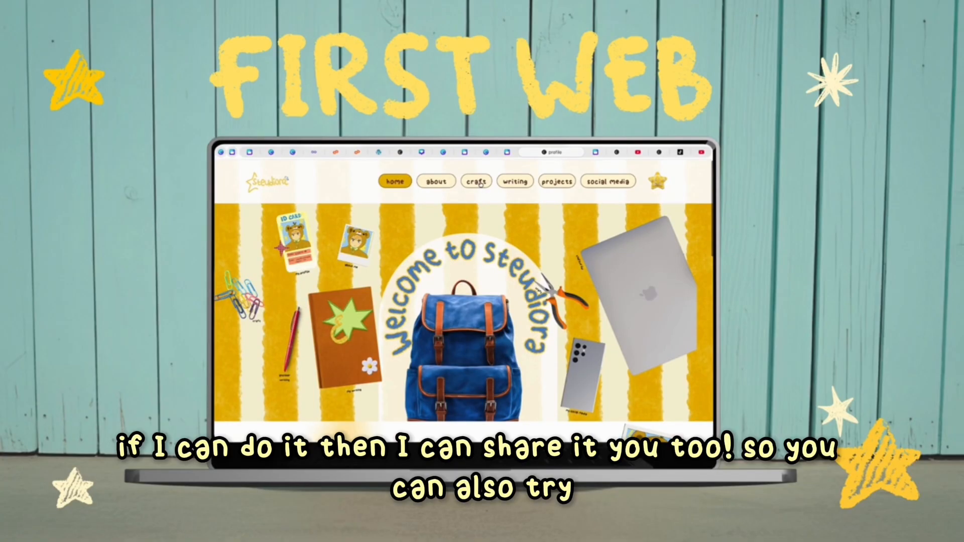
left_click(481, 184)
scroll(512, 290, "down", 5)
scroll(512, 290, "down", 5)
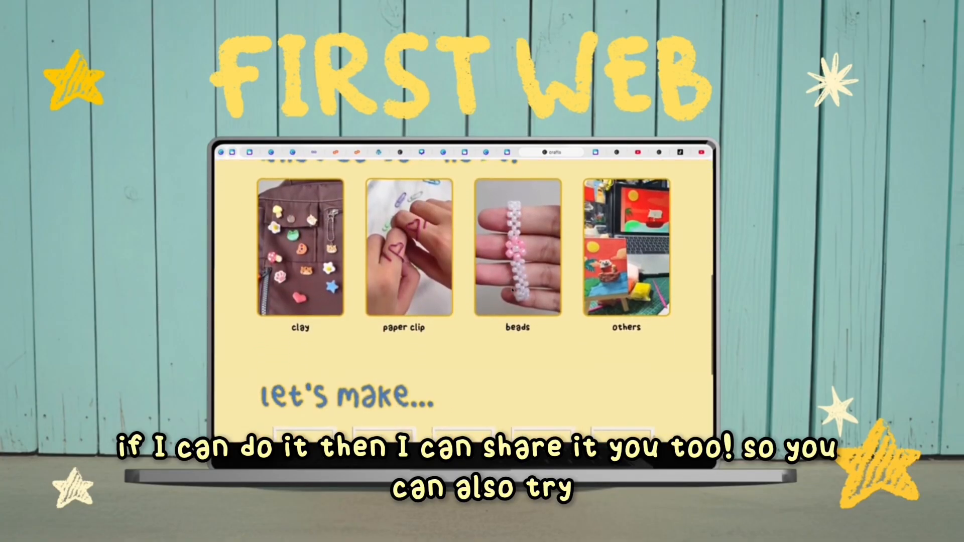
scroll(512, 290, "up", 10)
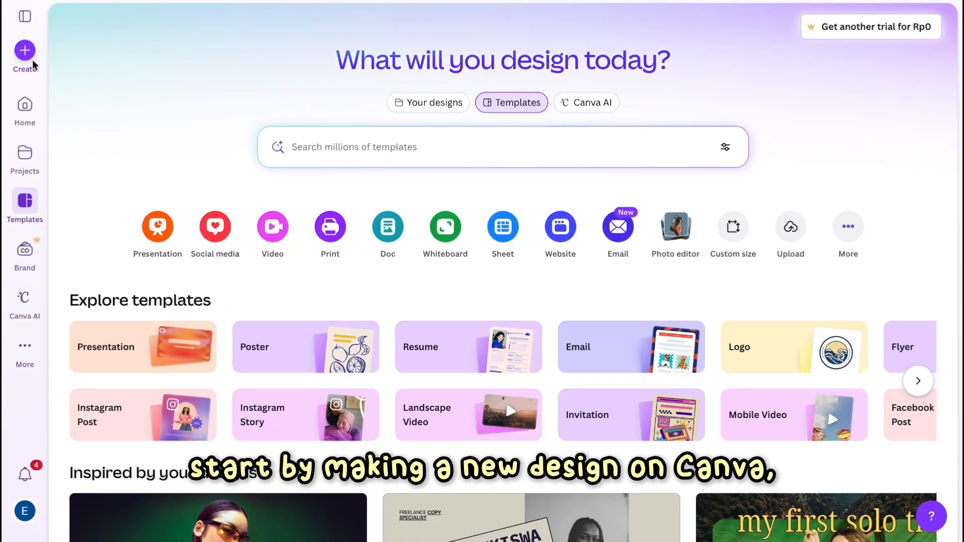
Create a new blank website design by searching the design types for web.
left_click(28, 55)
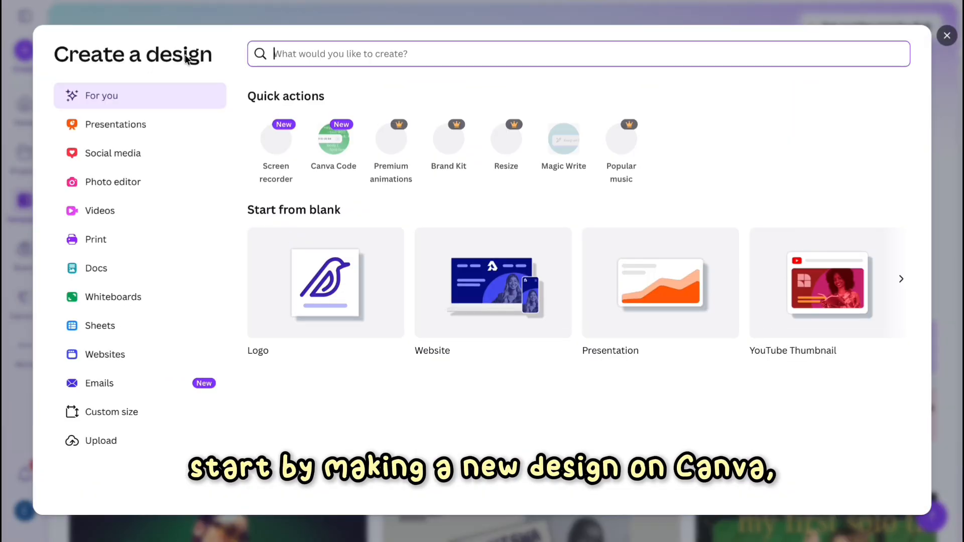
type("web")
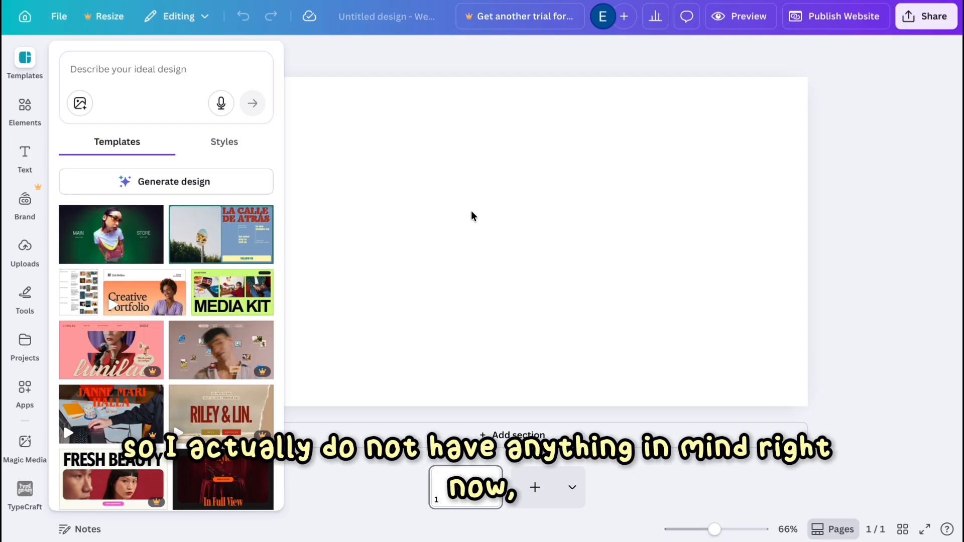
Browse the website templates and styles in the side panel.
scroll(136, 235, "down", 10)
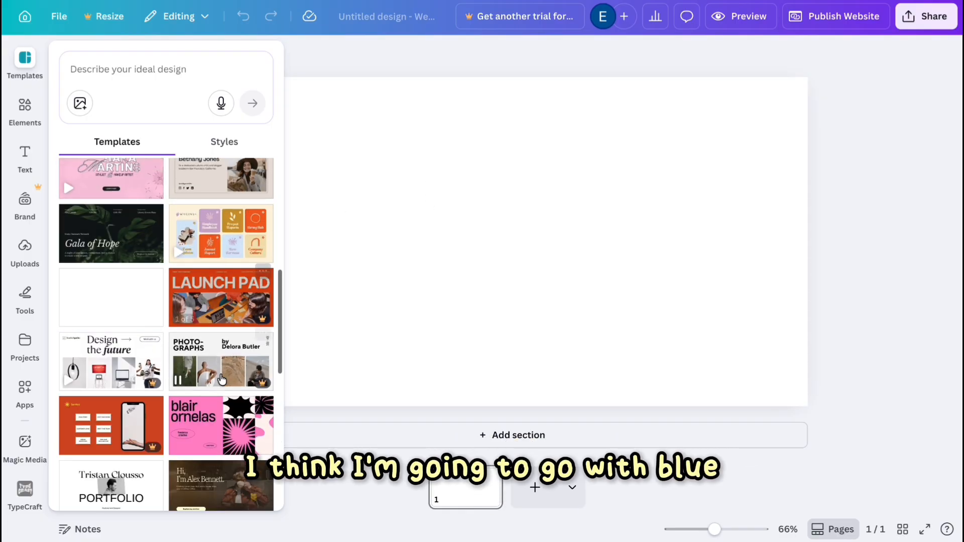
scroll(216, 386, "down", 2)
scroll(216, 388, "down", 10)
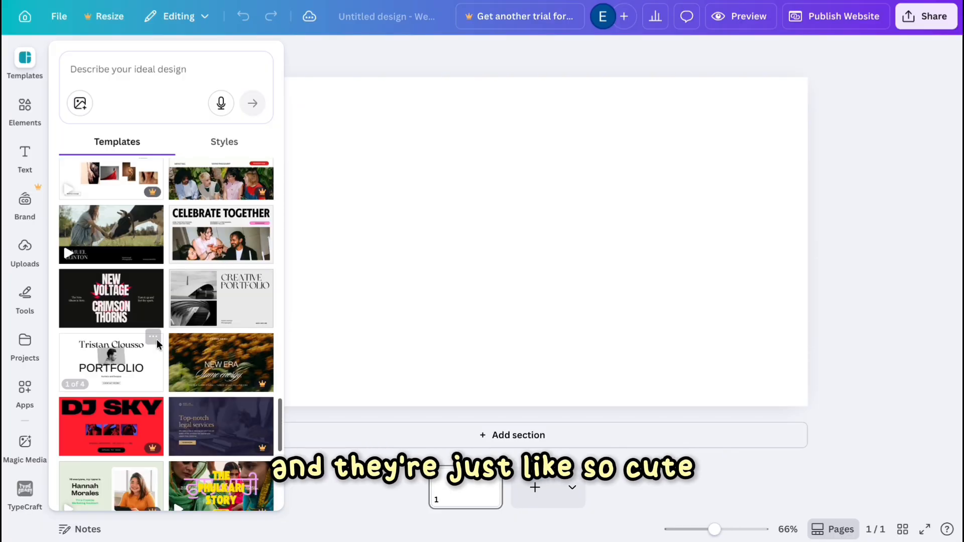
scroll(157, 344, "down", 3)
scroll(157, 345, "up", 2)
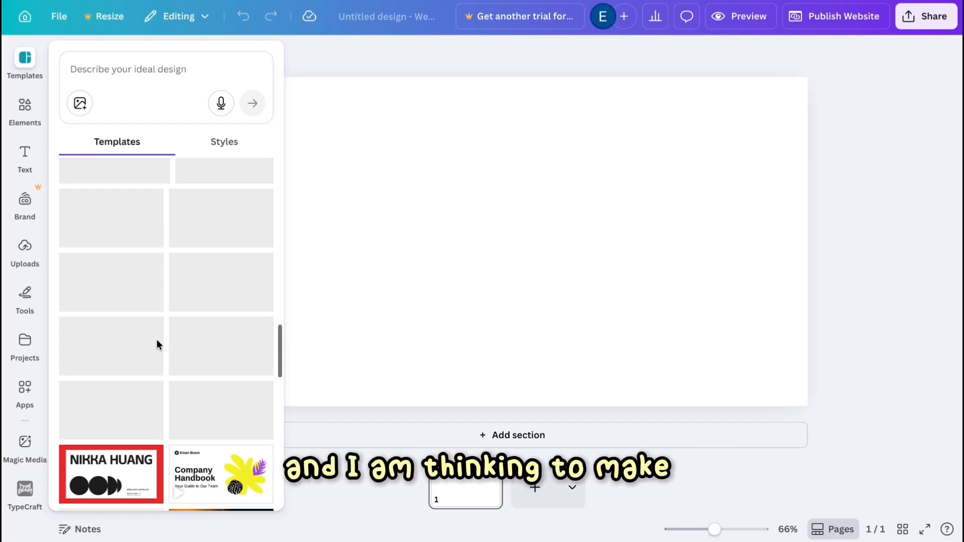
scroll(157, 345, "up", 8)
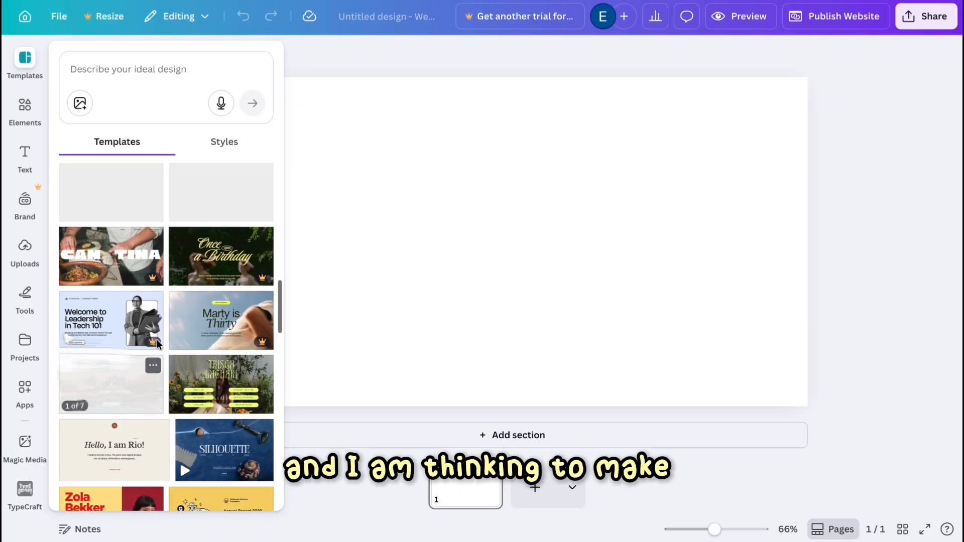
scroll(197, 271, "up", 10)
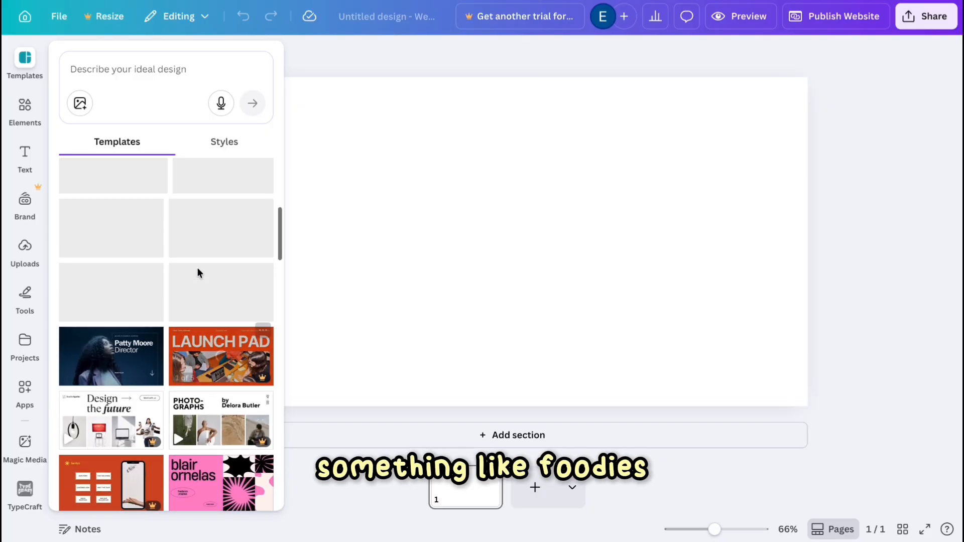
left_click(211, 142)
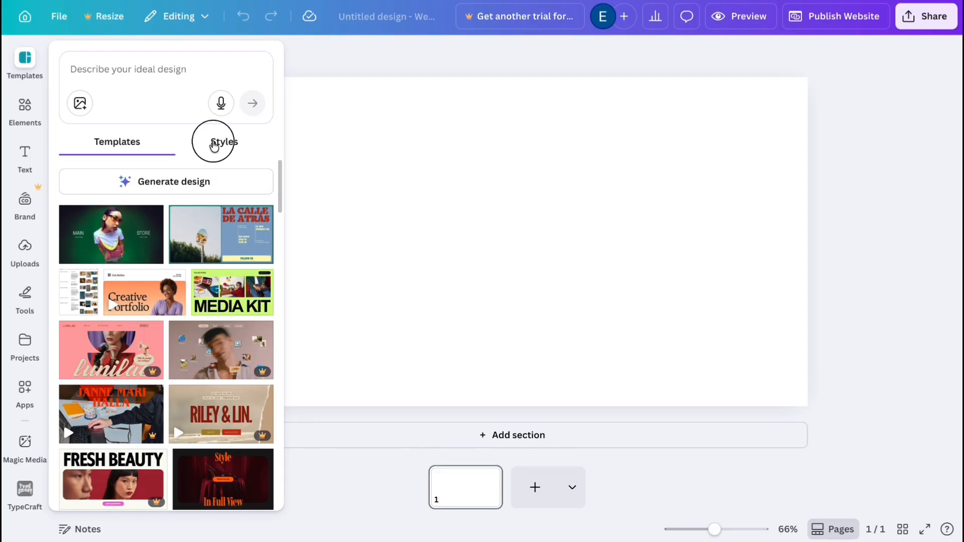
left_click(142, 142)
scroll(146, 371, "down", 15)
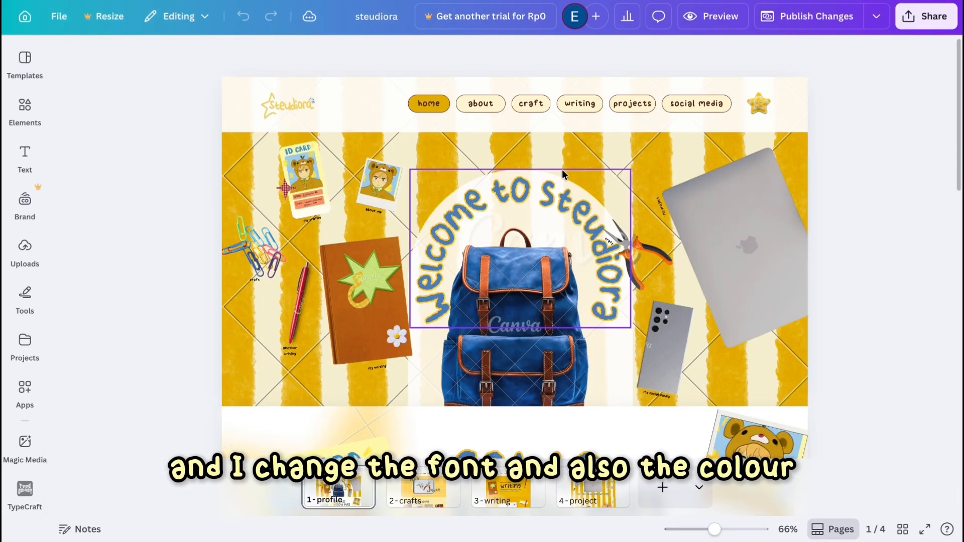
Copy the navigation header group from the previous website design and paste it into the new design.
left_click_drag(857, 85, 217, 109)
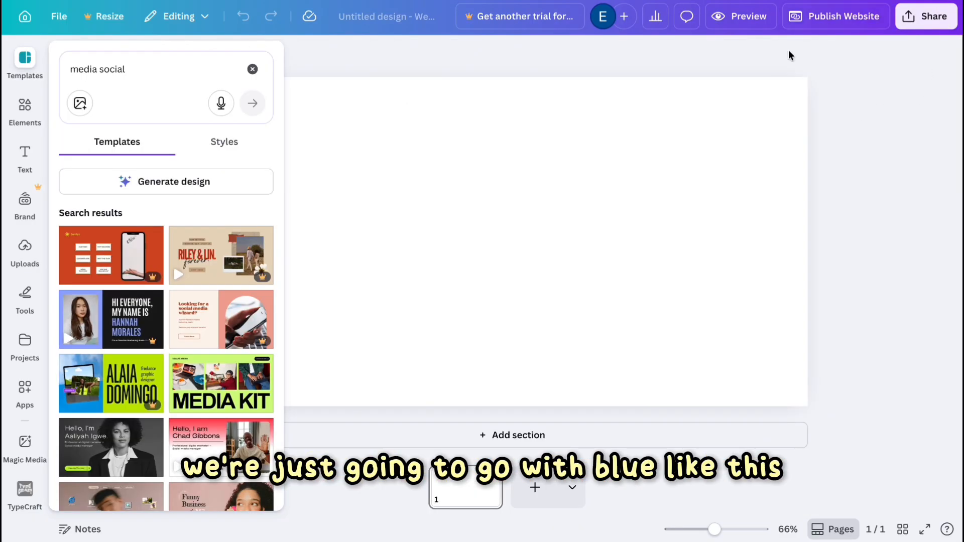
left_click(515, 155)
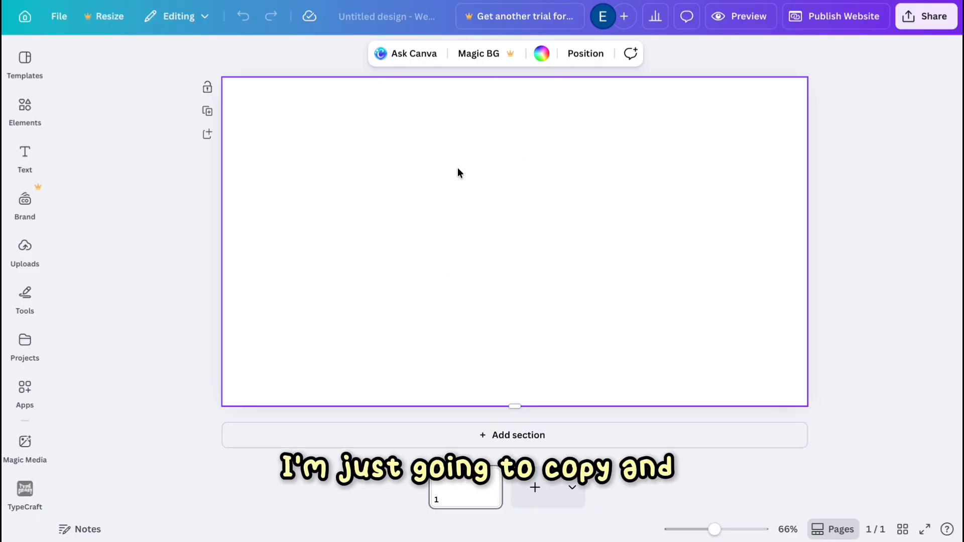
key("ctrl+v")
Rename the design as MAKING WEBSITEEE.
left_click(389, 13)
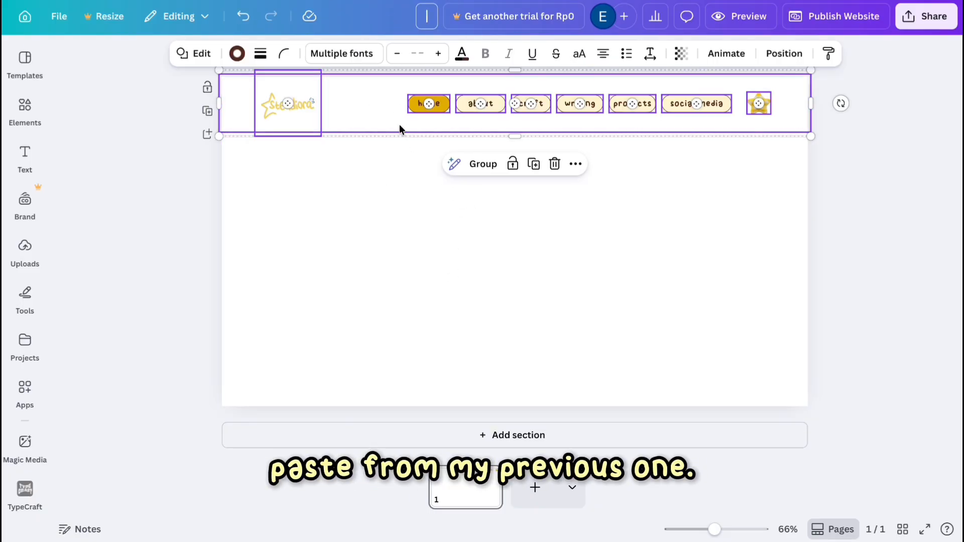
type("MAKING WEBSITEEE...")
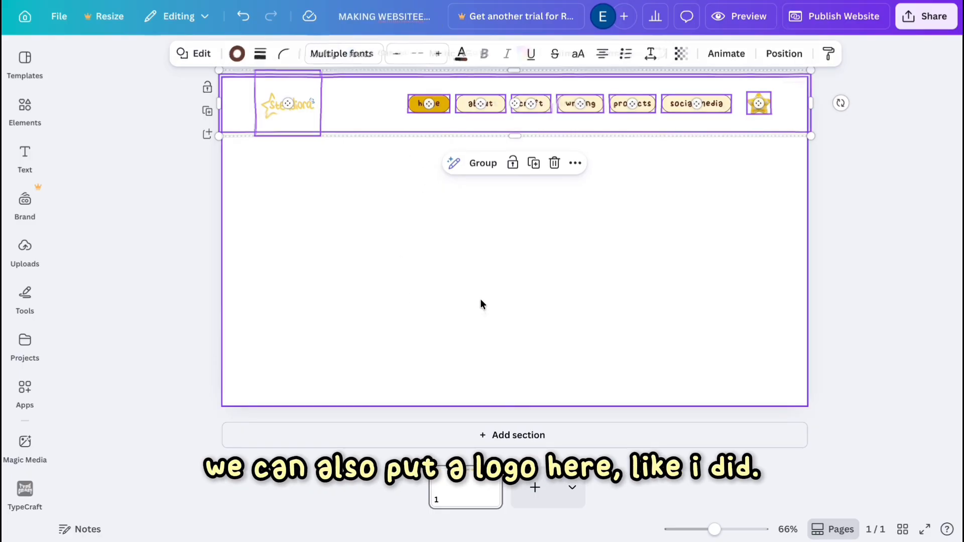
left_click(480, 300)
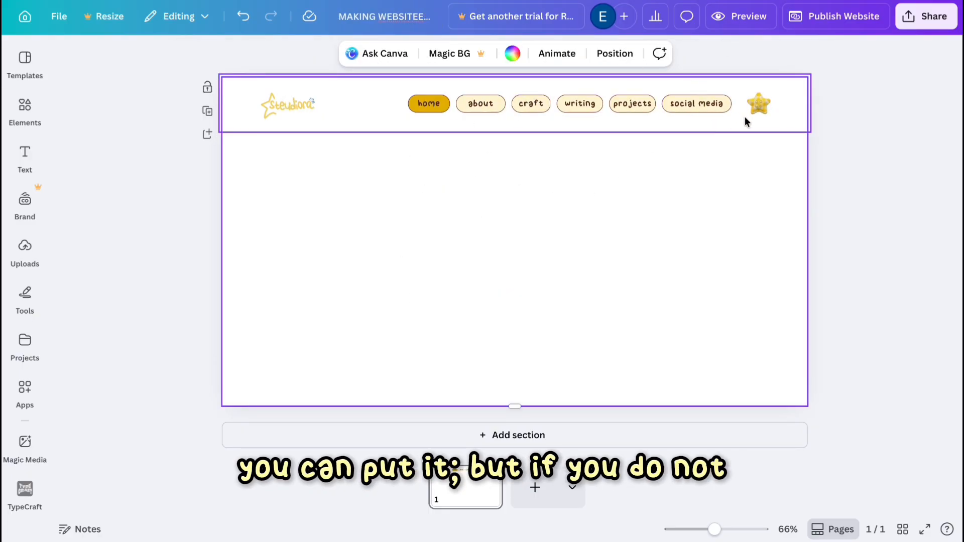
Search the elements library for blue plaid background.
left_click(492, 105)
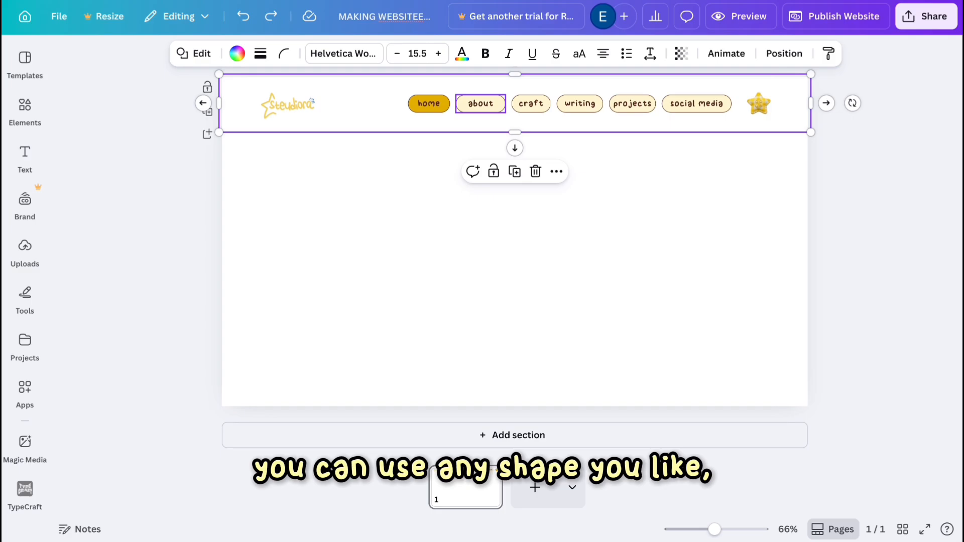
left_click(17, 122)
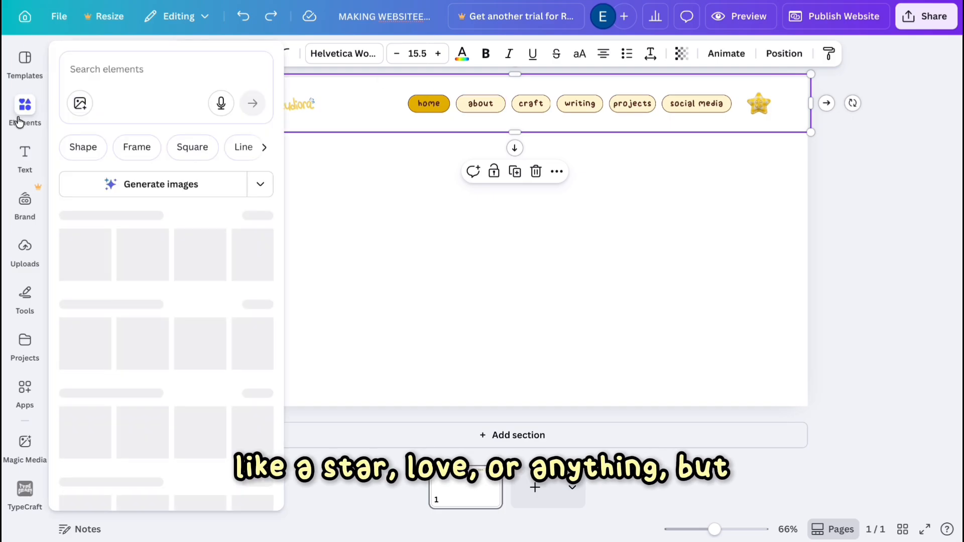
left_click(142, 63)
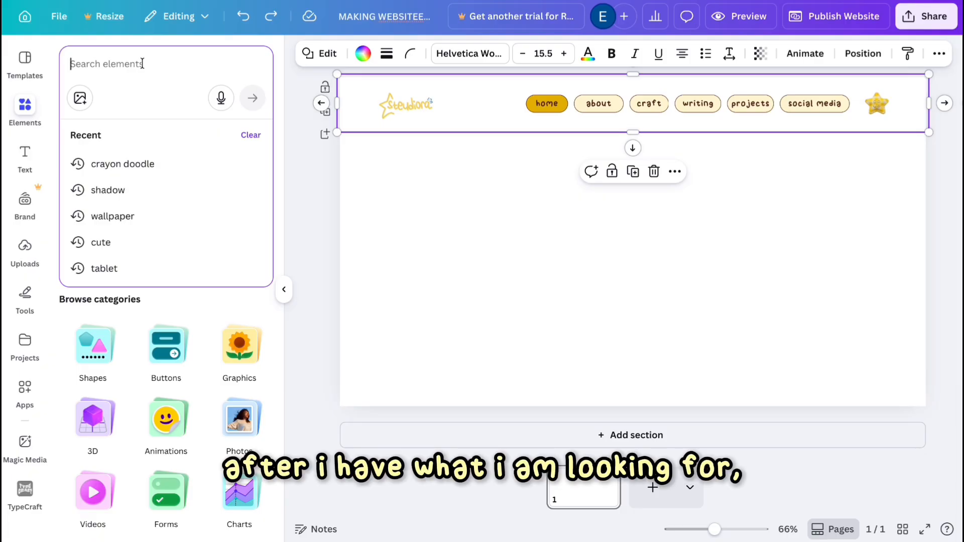
type("blue plaid b")
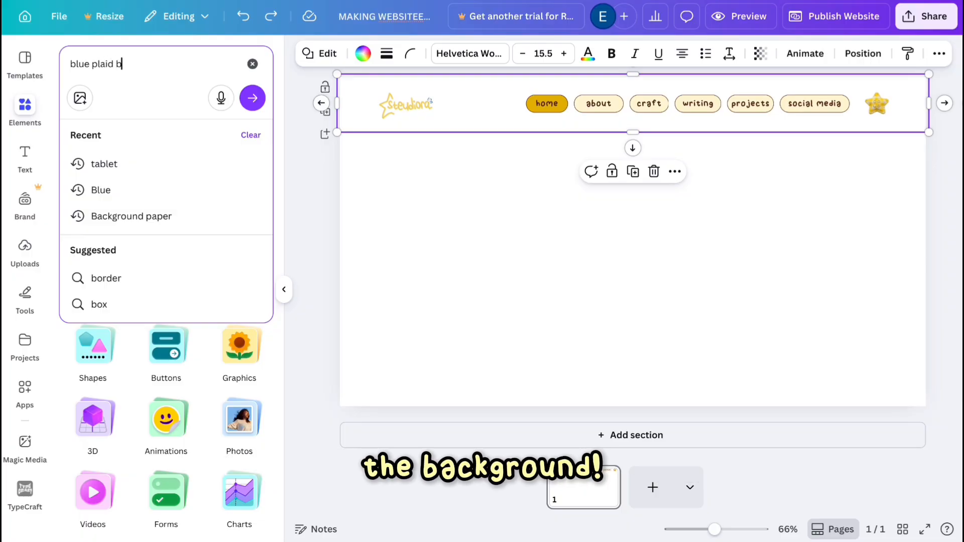
type("ackgroud")
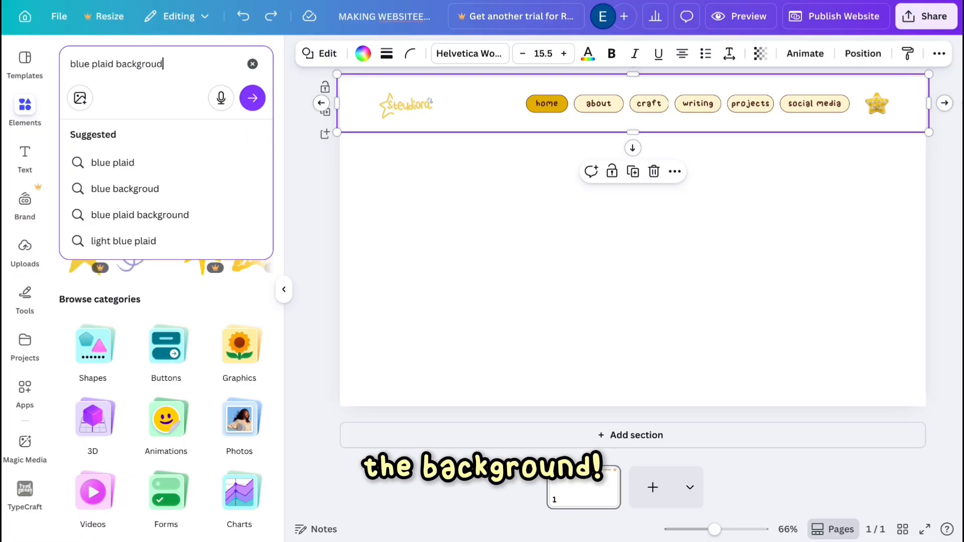
type("d")
key("Return")
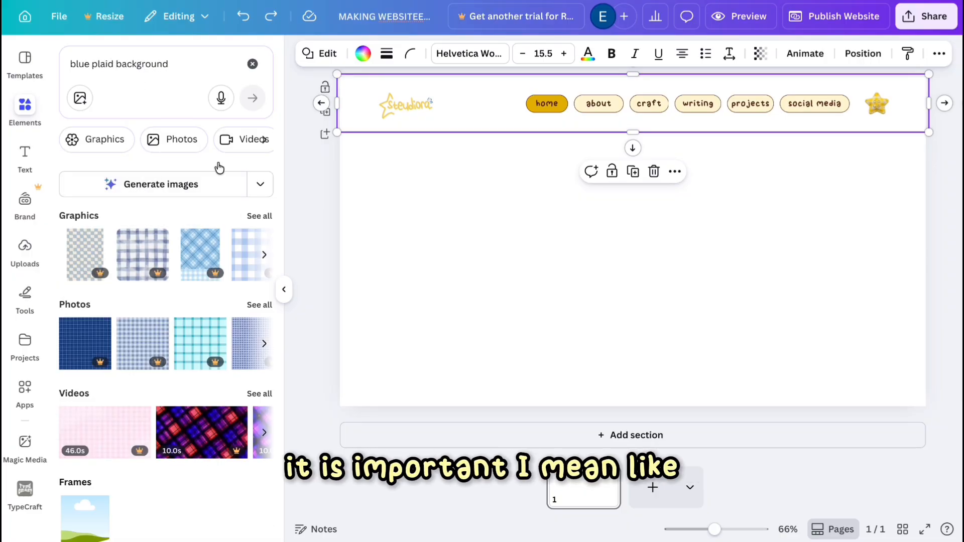
Add a pale lavender gradient photo from the photo results and set it as the page background.
left_click(247, 306)
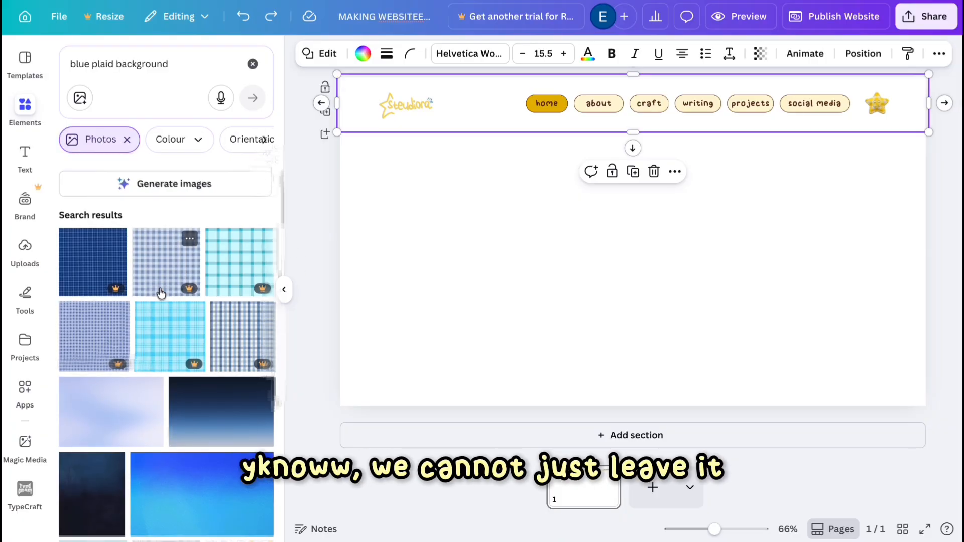
scroll(142, 308, "down", 2)
left_click(135, 317)
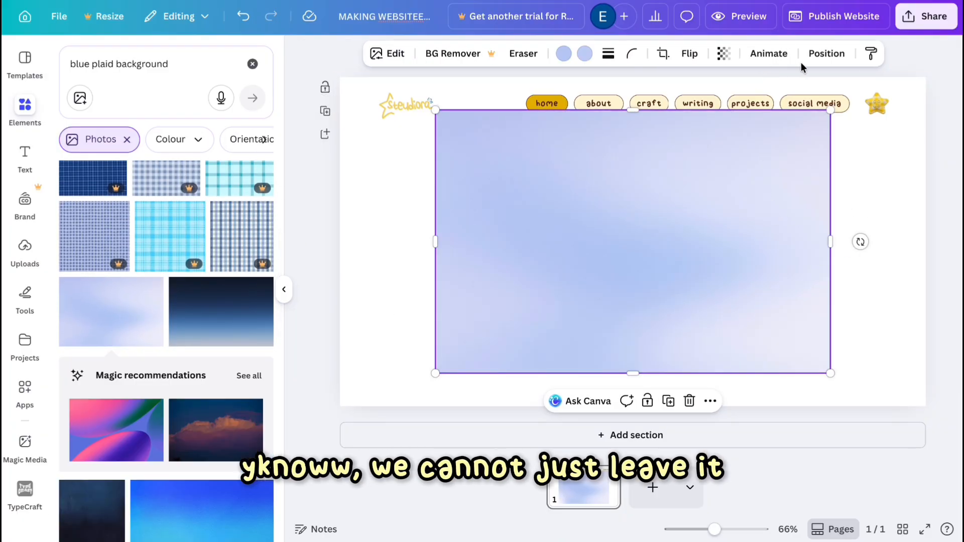
left_click(710, 400)
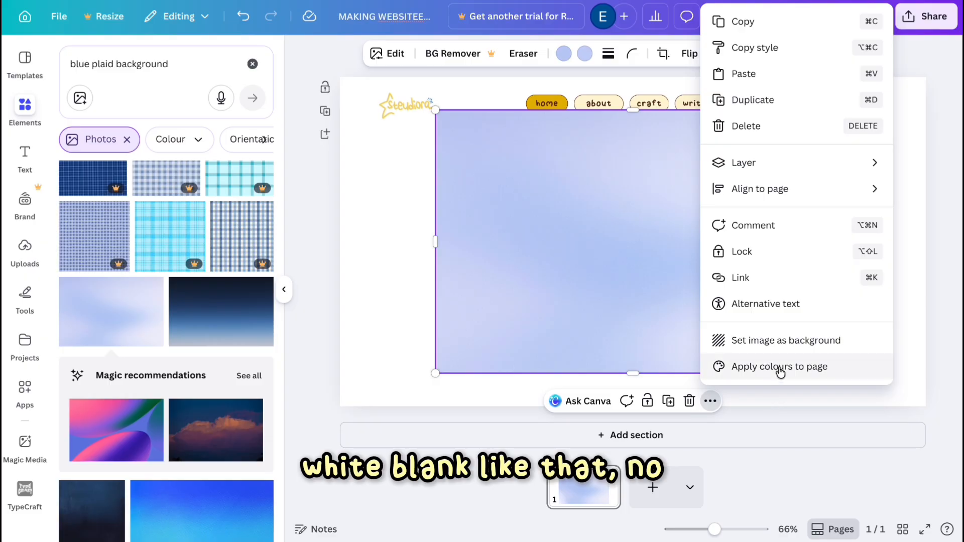
left_click(776, 341)
Add a bright blue gradient photo and set it as the page background instead.
scroll(191, 355, "down", 3)
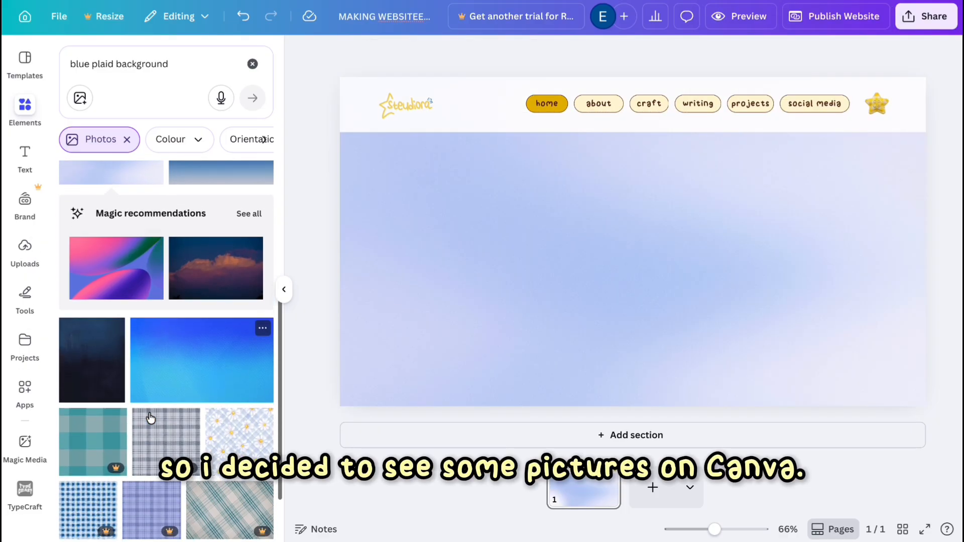
left_click(191, 356)
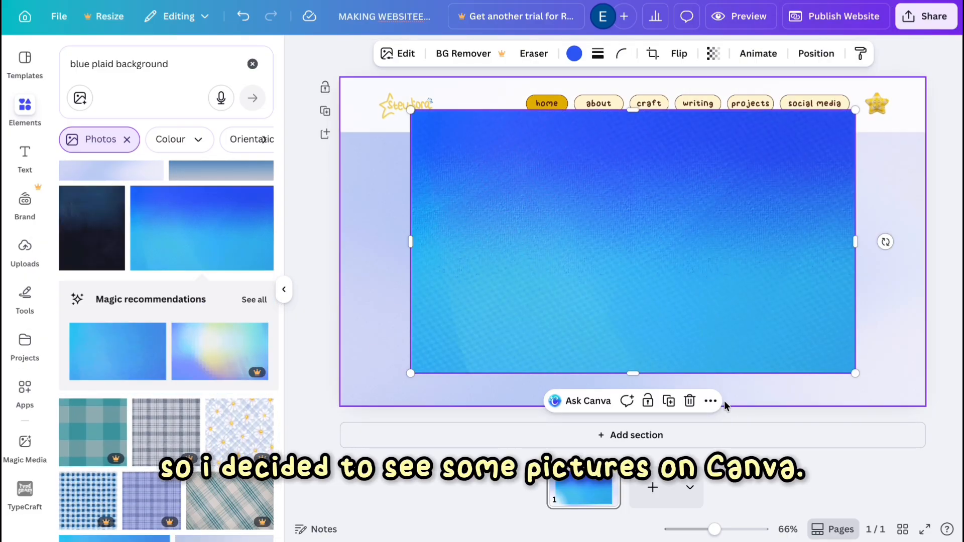
left_click(709, 401)
left_click(722, 344)
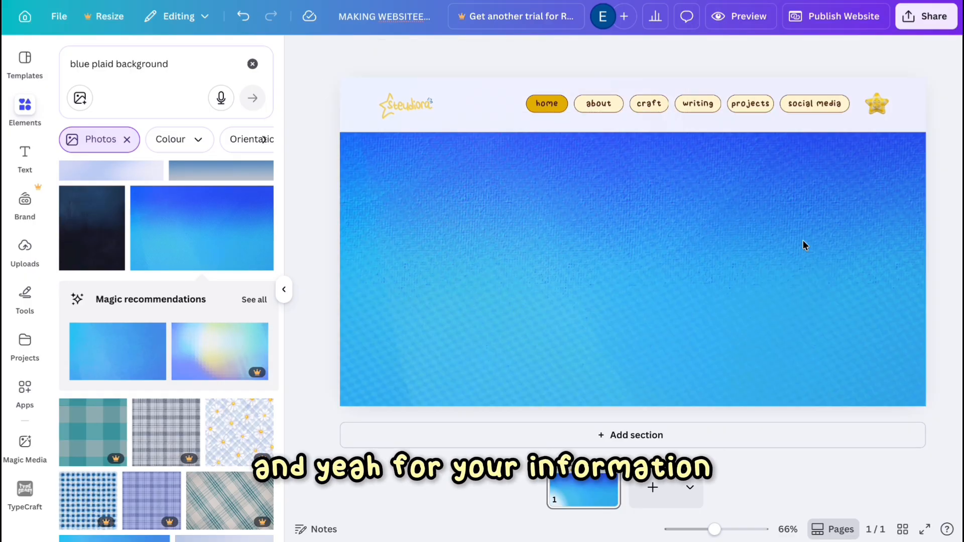
Adjust the transparency of the navigation header bar.
left_click(786, 125)
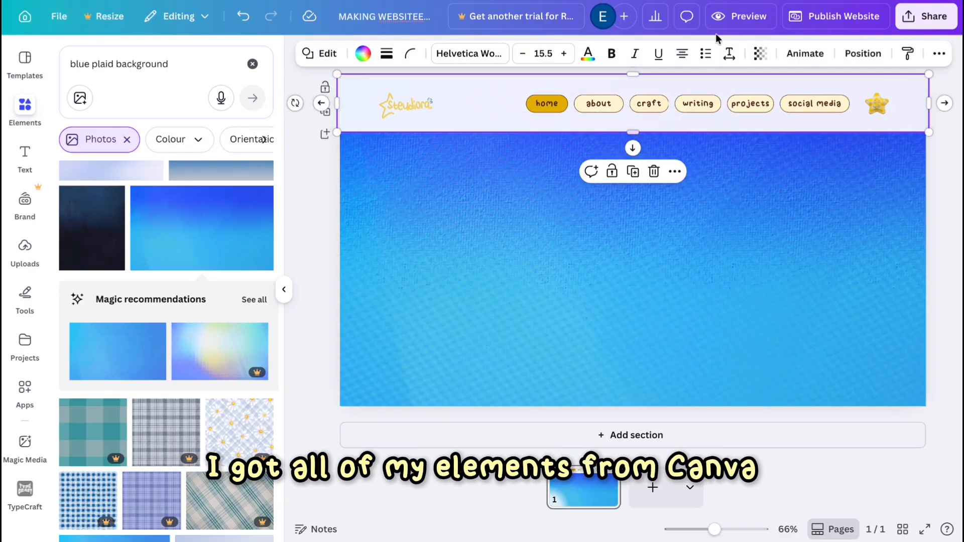
left_click(770, 60)
left_click_drag(751, 112, 778, 108)
left_click(765, 207)
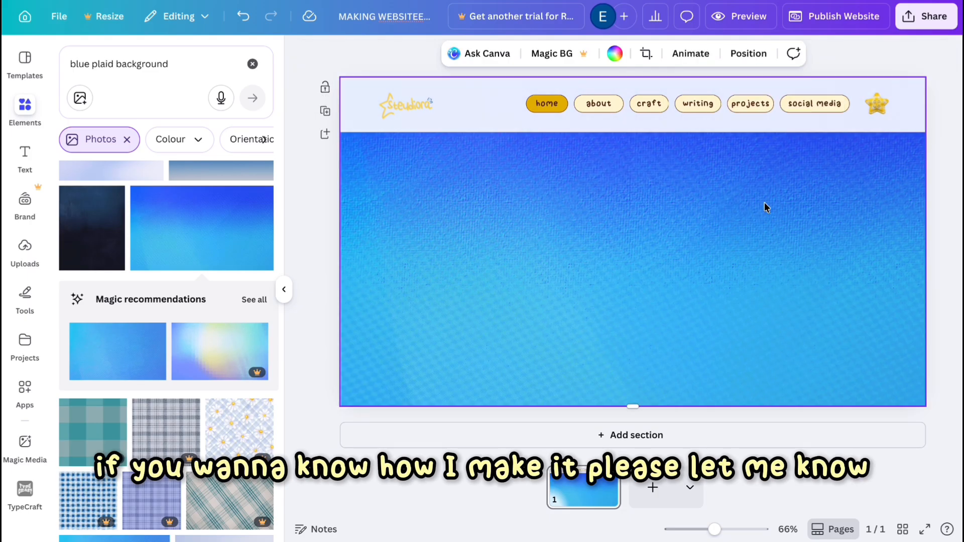
Add a pale blue-grey gradient photo from the results and set it as the page background.
scroll(191, 358, "up", 3)
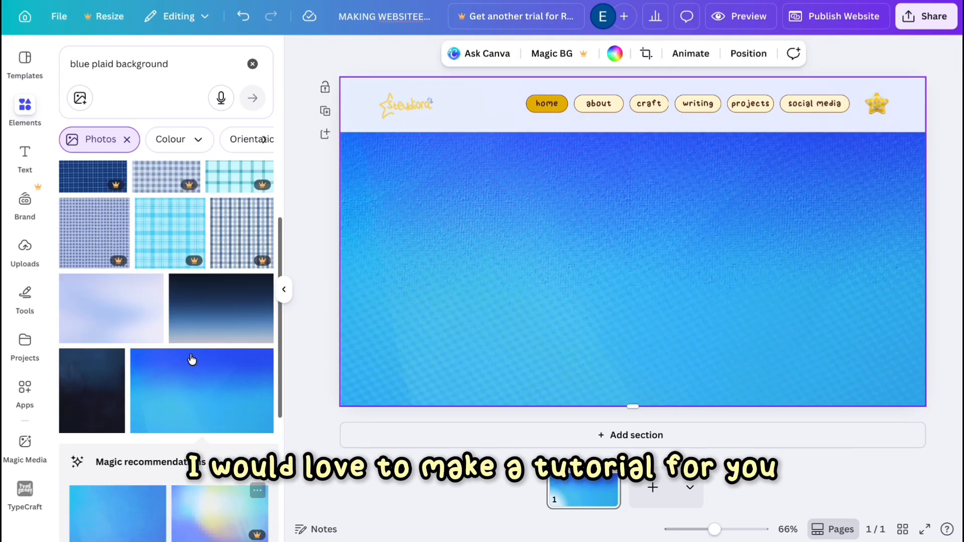
scroll(190, 358, "down", 8)
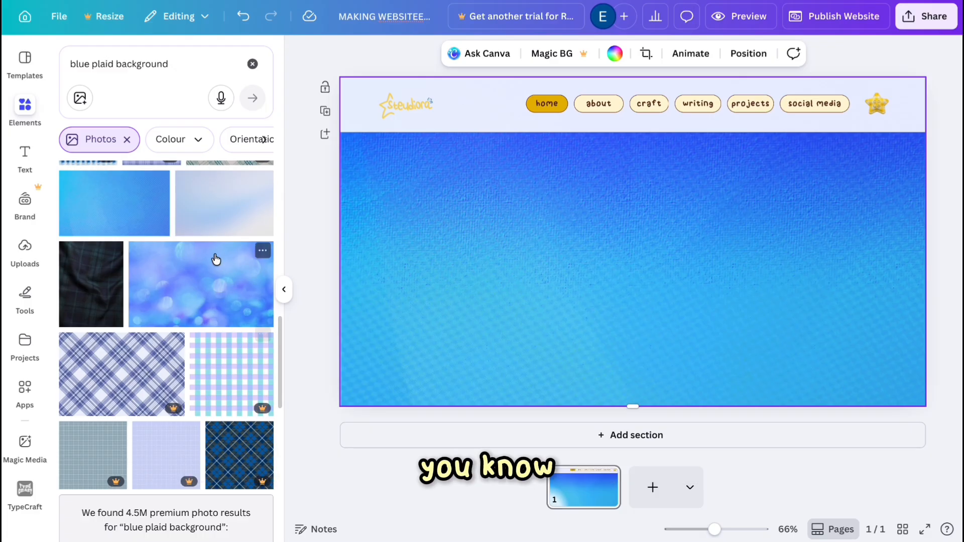
left_click(211, 226)
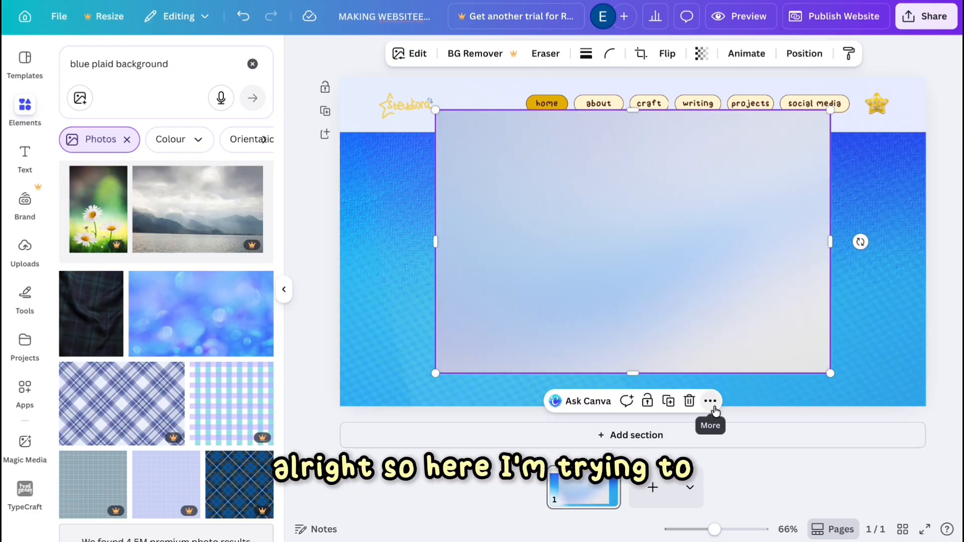
left_click(709, 400)
left_click(726, 339)
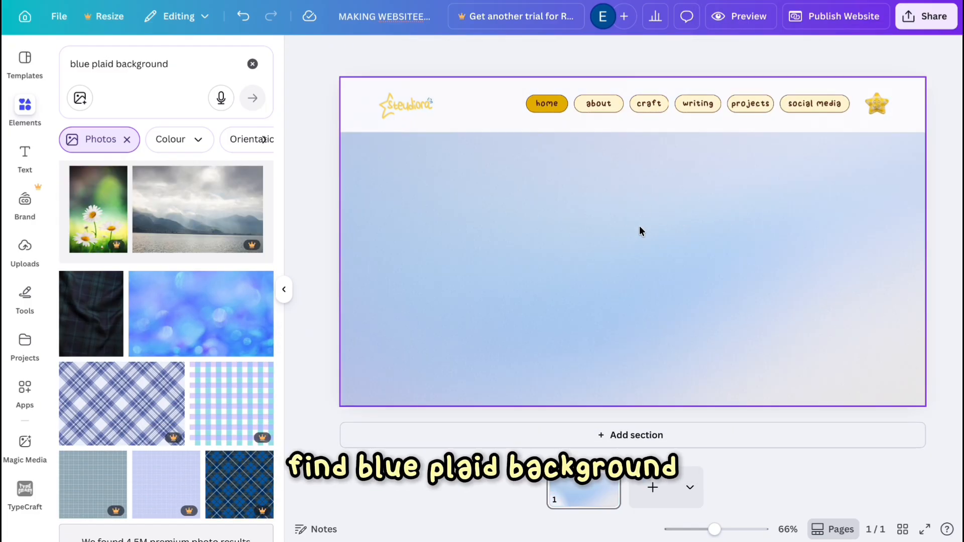
Recolour the navigation buttons with the light blue swatch from the photo colours.
left_click(761, 85)
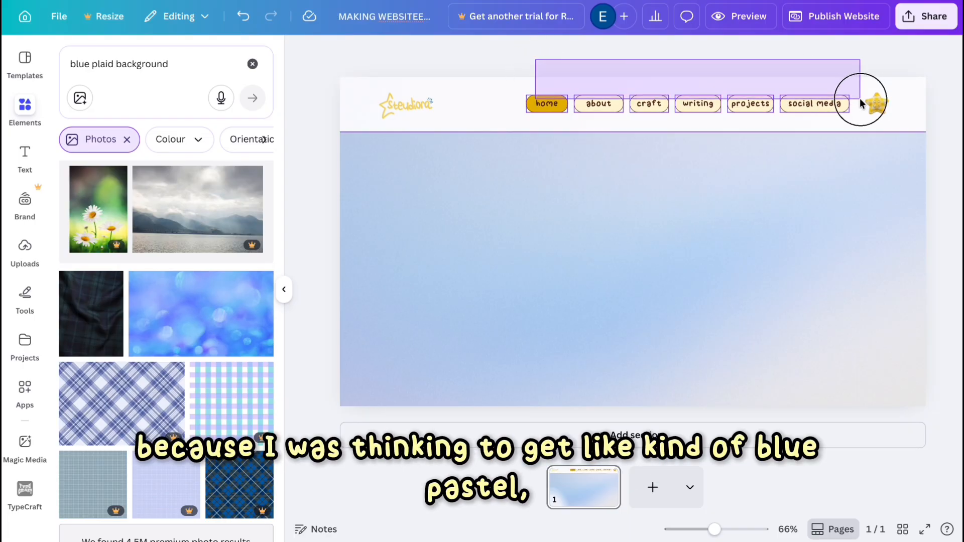
left_click(363, 54)
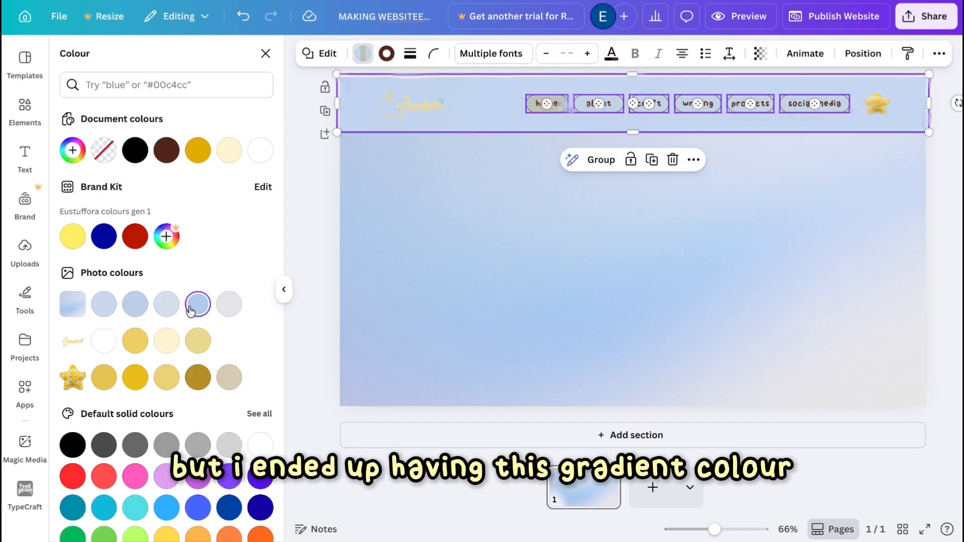
left_click(471, 105)
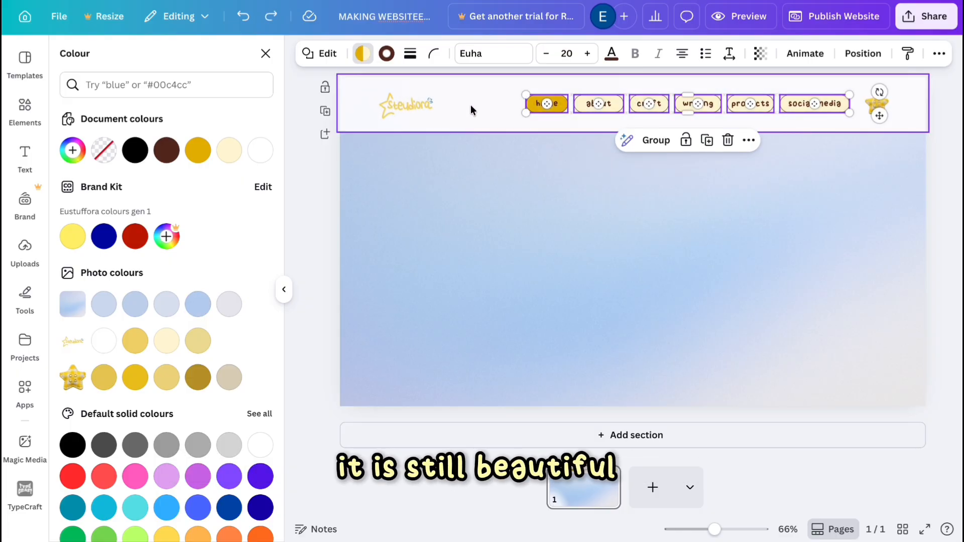
left_click(201, 306)
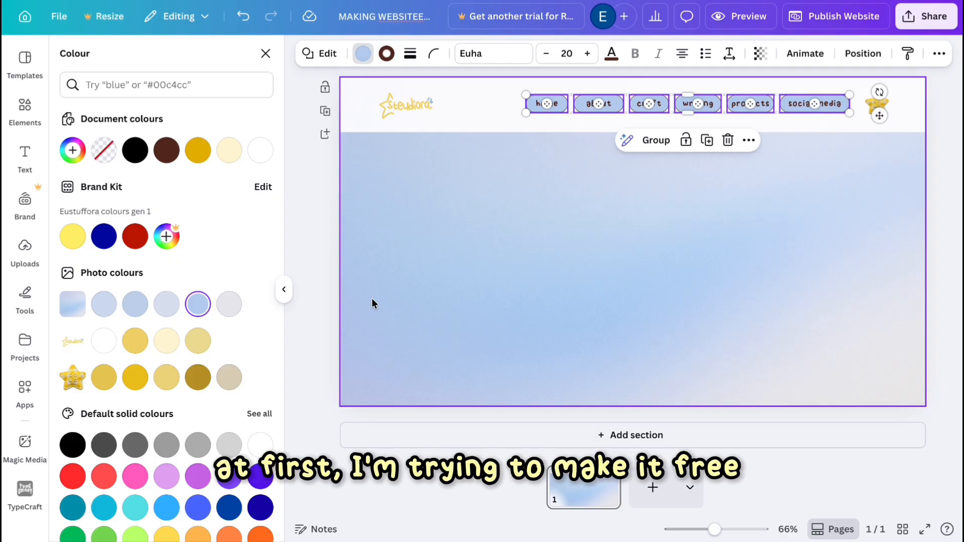
Select all the navigation buttons and change their font to Helvetica World.
left_click(538, 263)
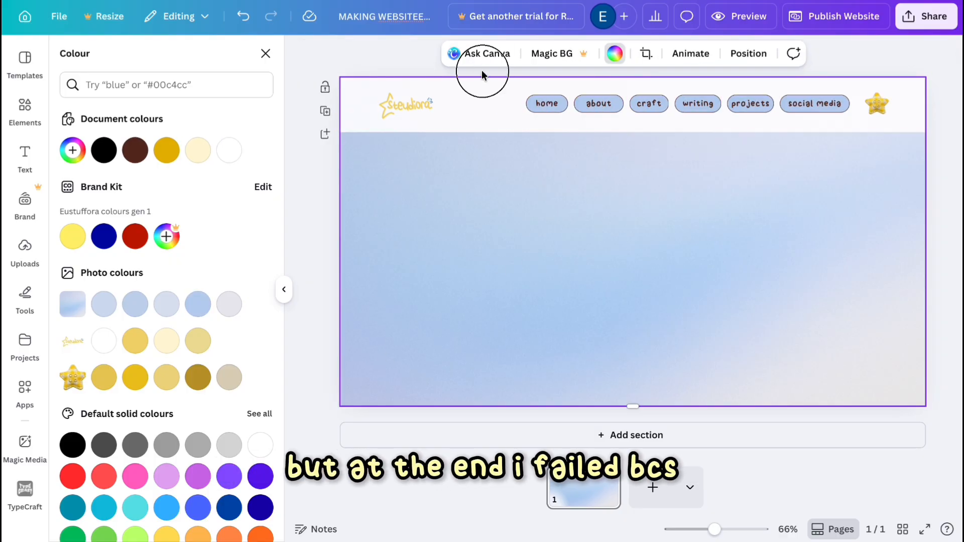
left_click_drag(481, 71, 813, 118)
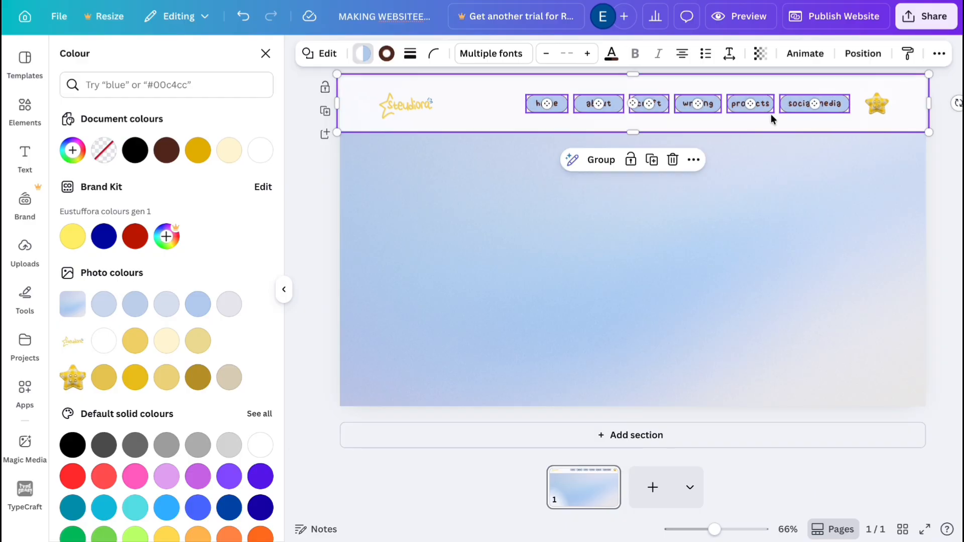
left_click(491, 53)
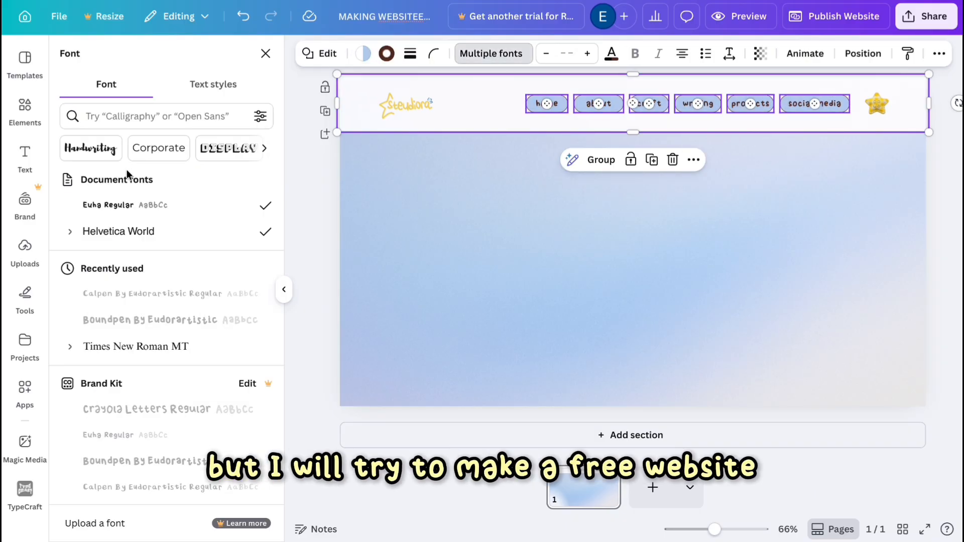
left_click(113, 230)
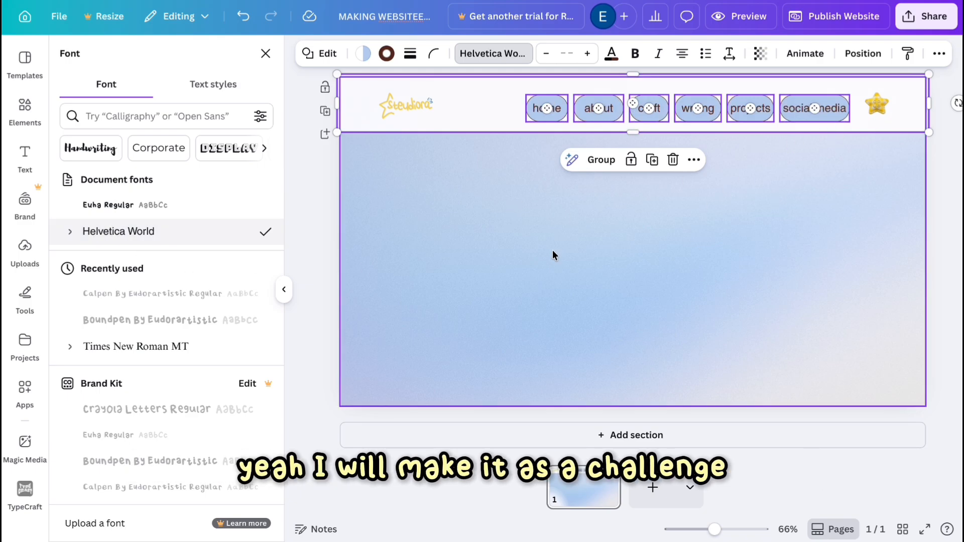
Set the navigation buttons' text size to 13.
left_click(564, 52)
type("12")
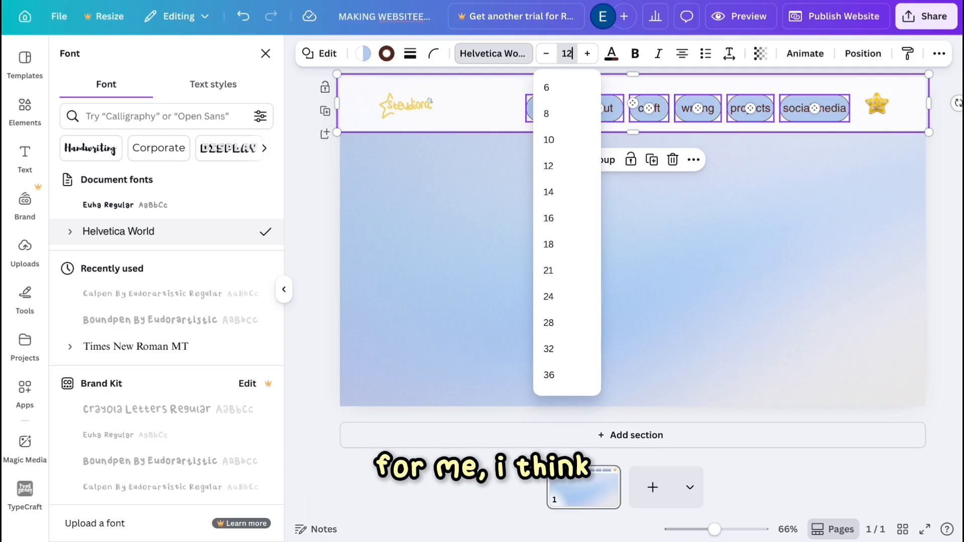
key("Return")
left_click(587, 53)
left_click(587, 54)
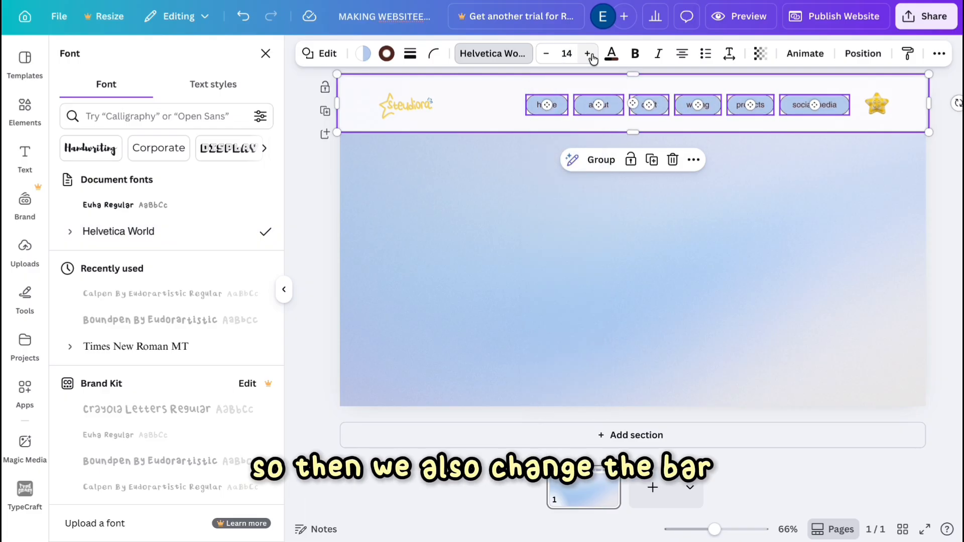
left_click(543, 53)
Recolour the home button with the pale cream swatch from the photo colours.
left_click(570, 303)
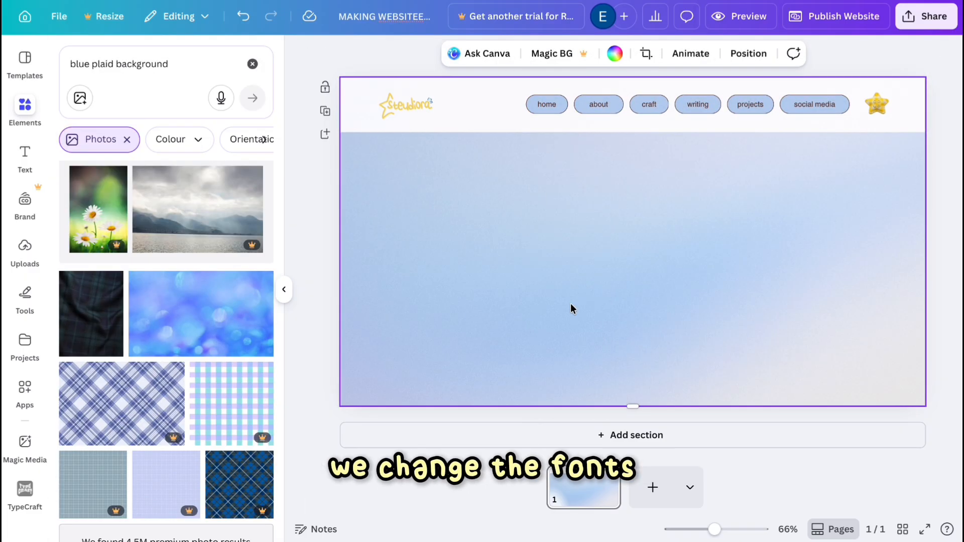
left_click(547, 104)
left_click(363, 54)
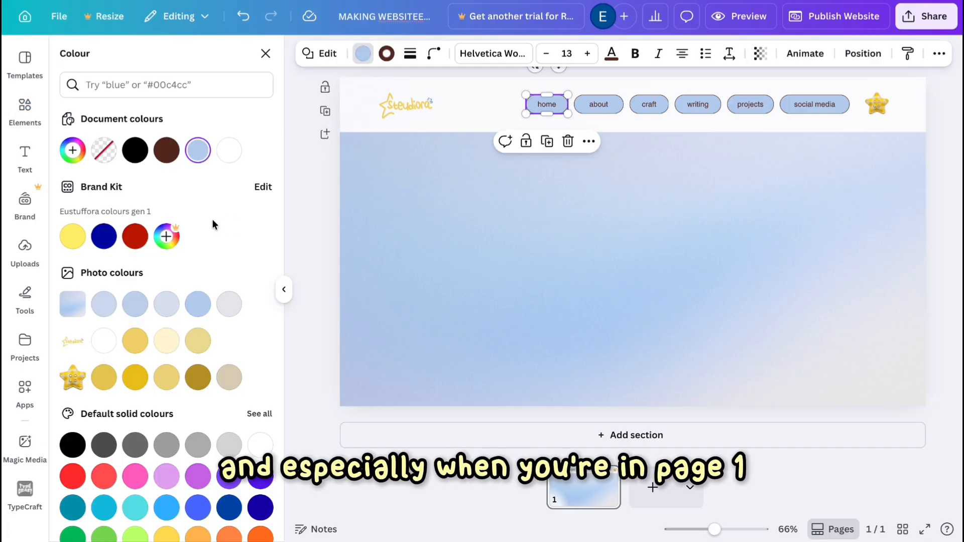
left_click(167, 342)
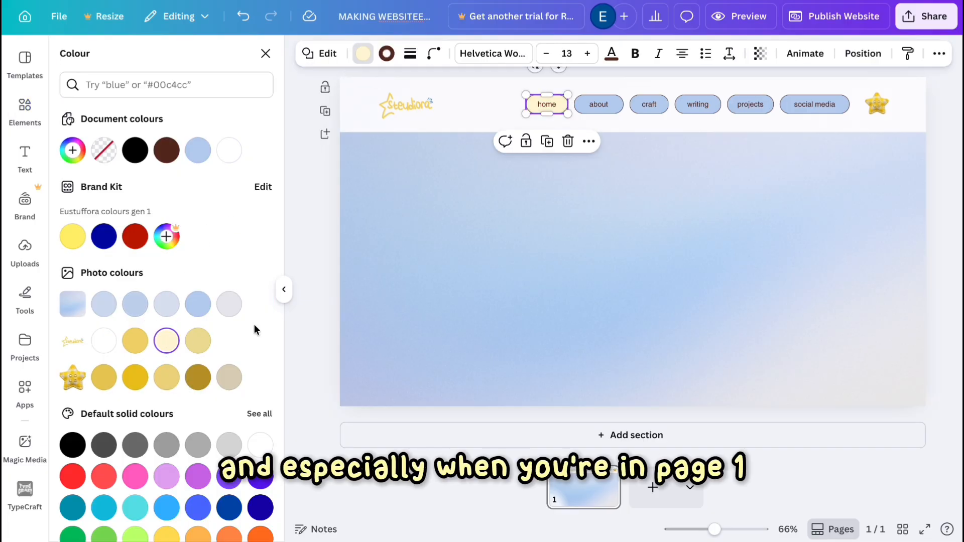
left_click(433, 274)
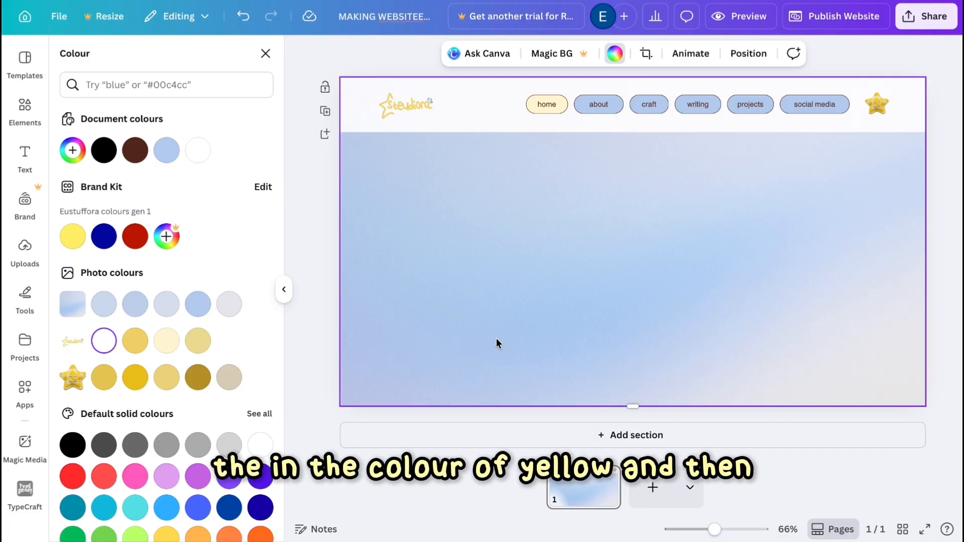
Search the elements for phone and browse through the photo results.
left_click(41, 110)
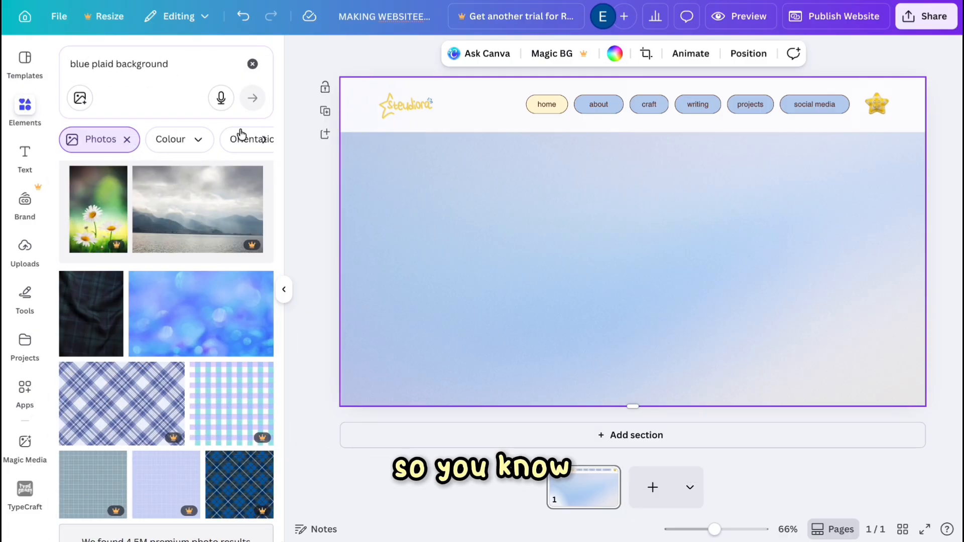
left_click(252, 64)
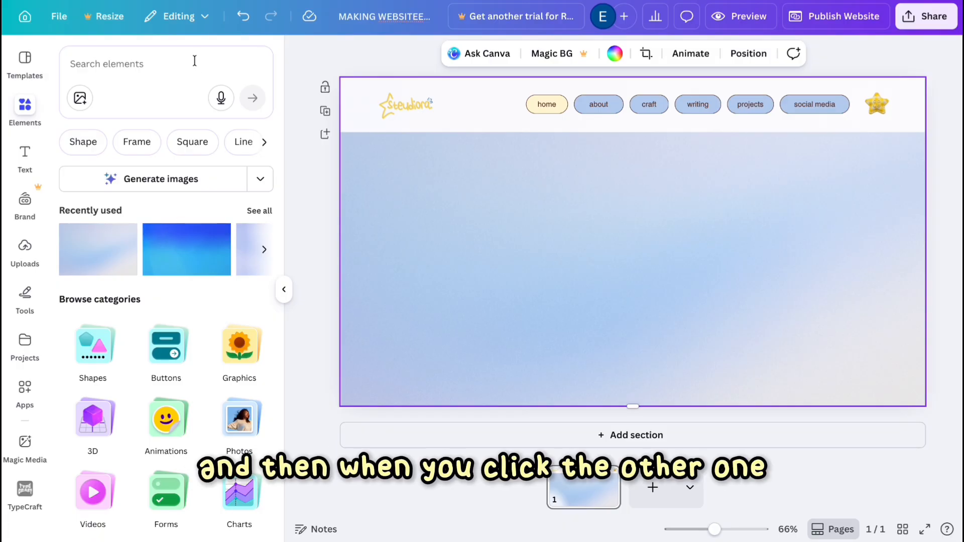
left_click(179, 63)
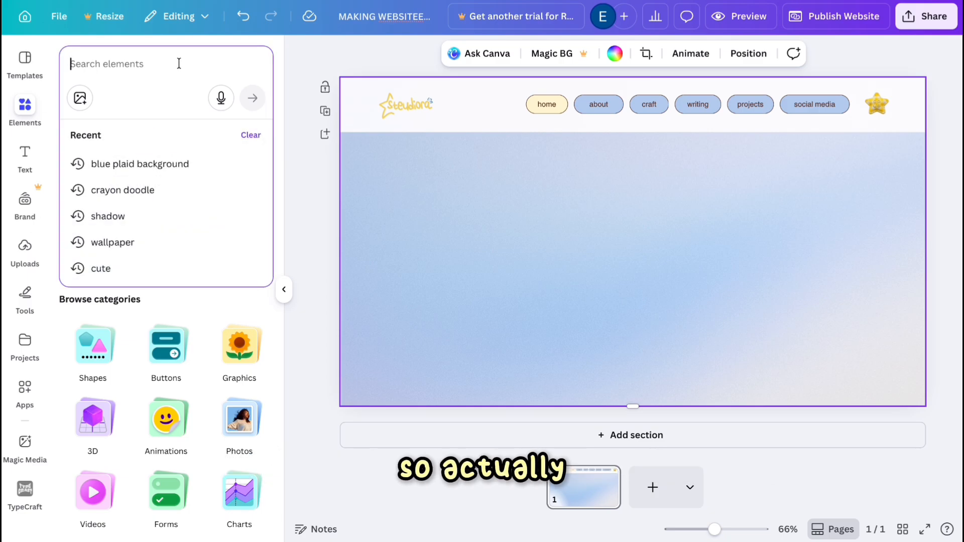
type("phone")
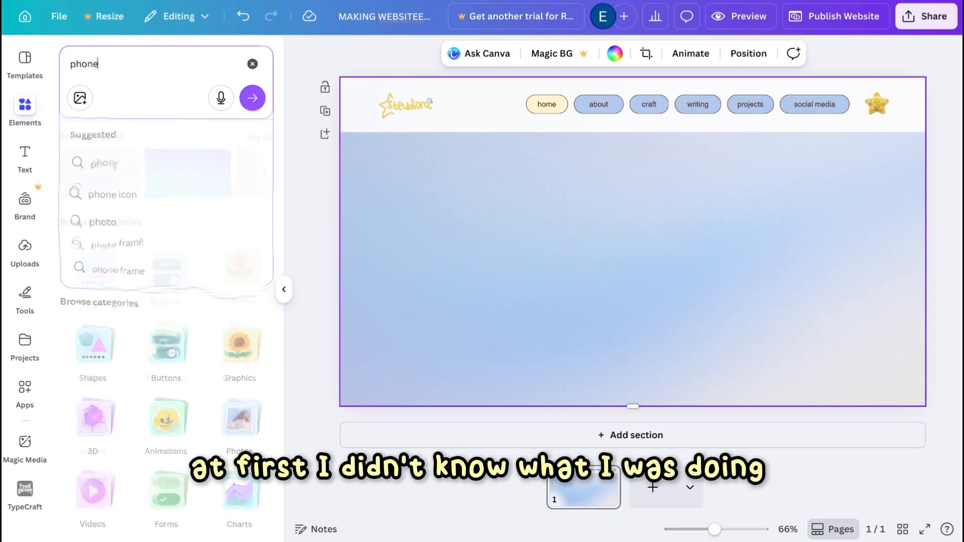
key("Return")
left_click(257, 306)
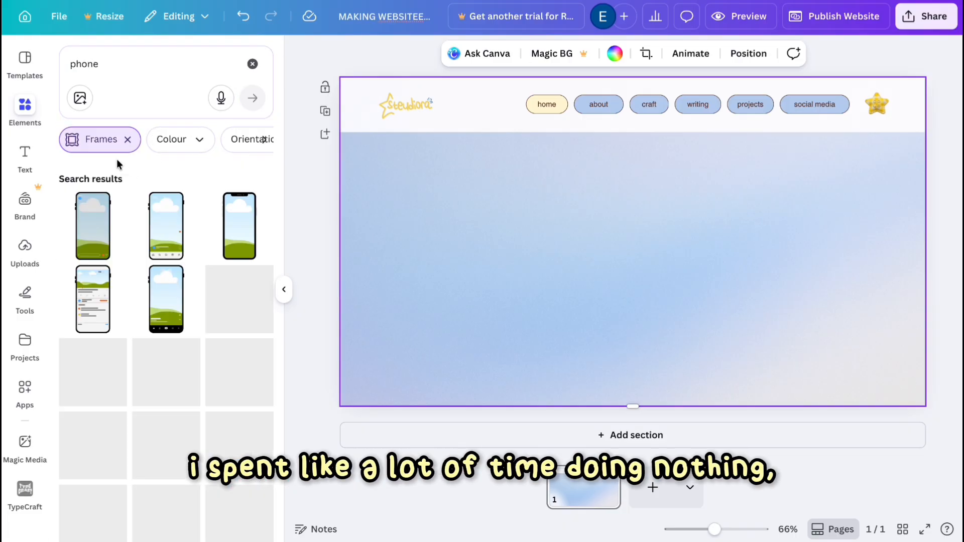
left_click(124, 139)
scroll(146, 281, "down", 2)
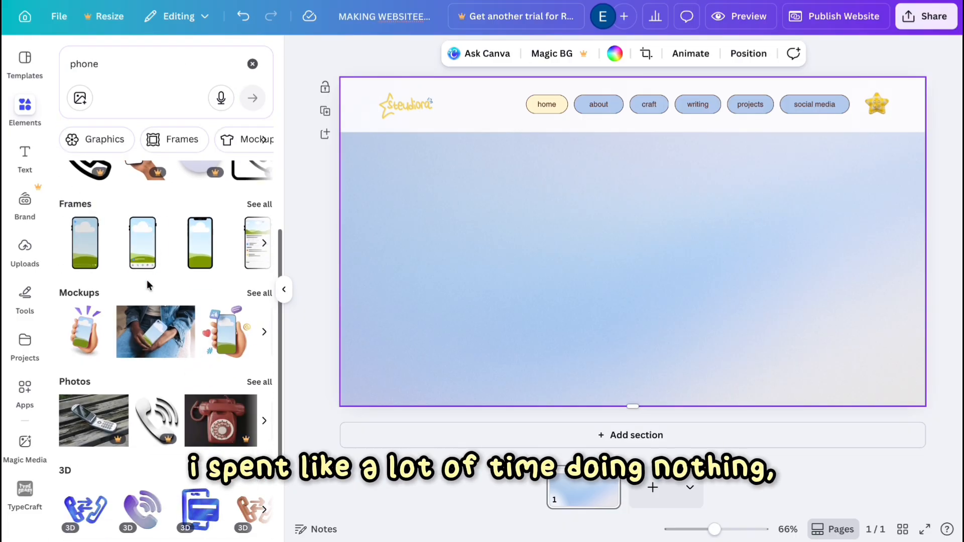
left_click(258, 386)
scroll(218, 415, "down", 10)
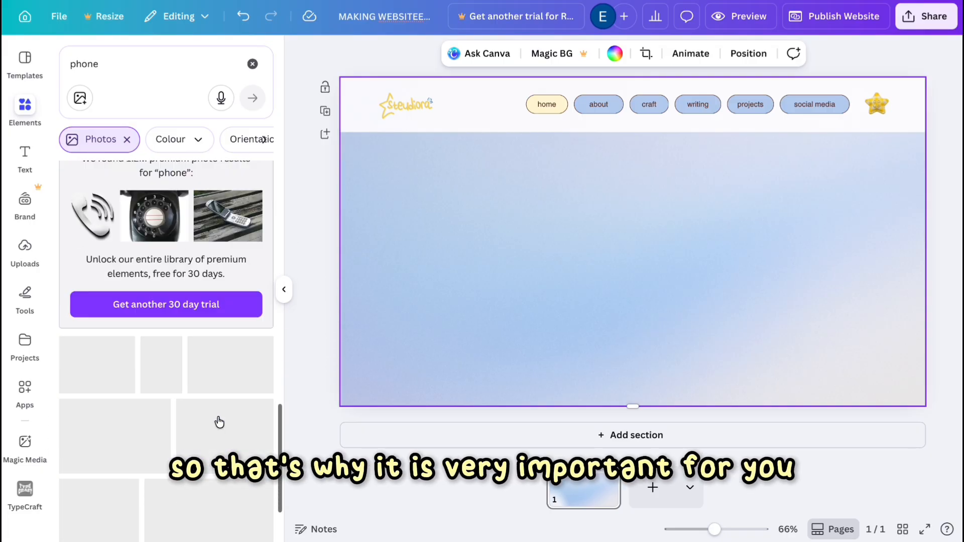
scroll(218, 415, "down", 2)
scroll(218, 415, "up", 15)
scroll(147, 290, "down", 2)
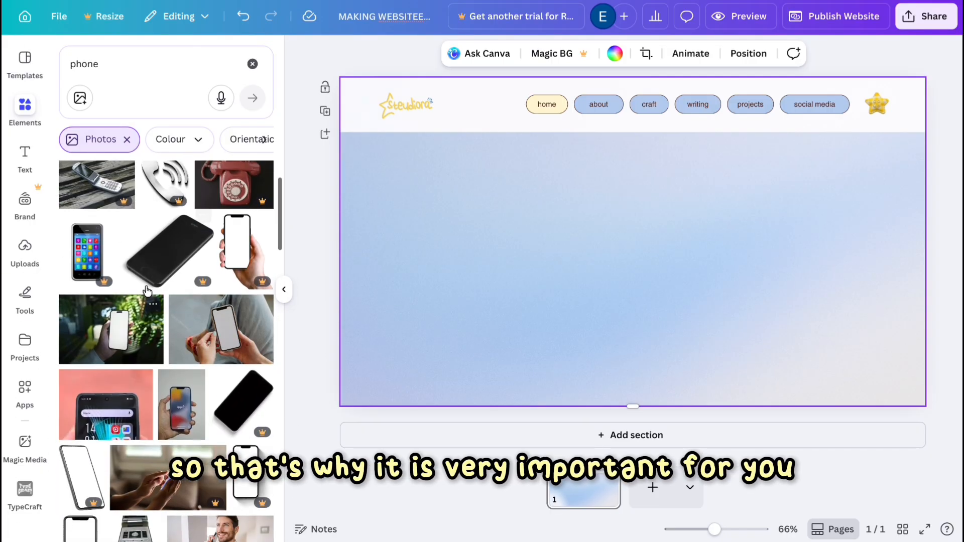
scroll(146, 290, "up", 3)
scroll(182, 263, "down", 12)
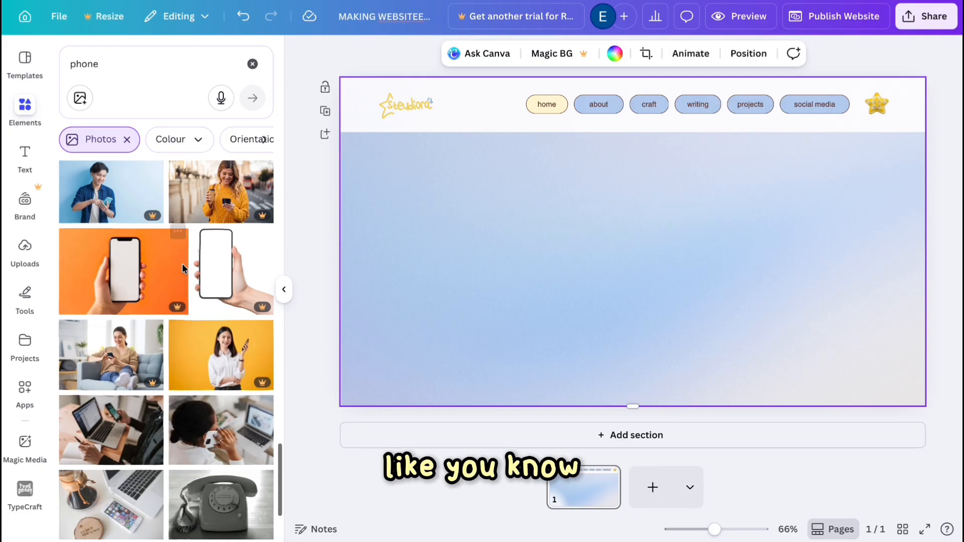
scroll(182, 263, "down", 8)
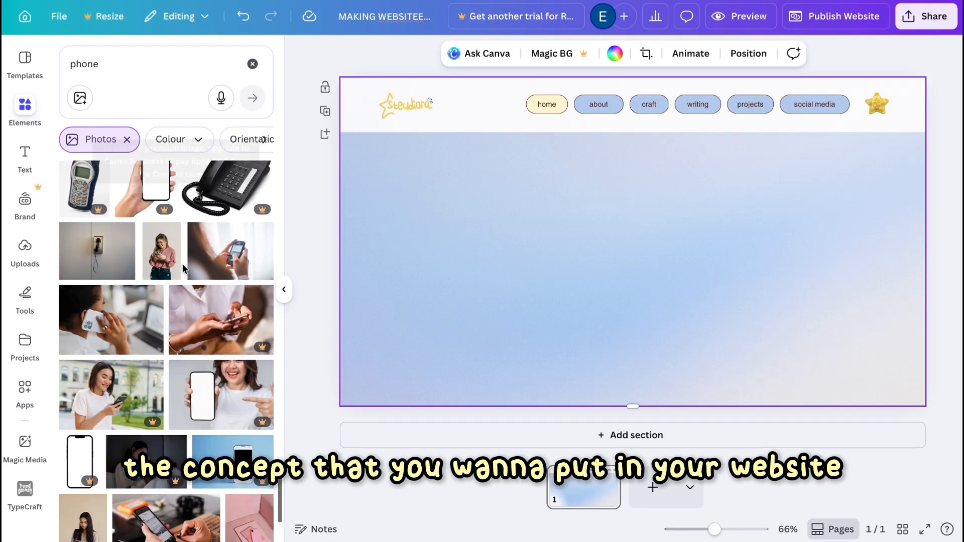
scroll(182, 265, "down", 8)
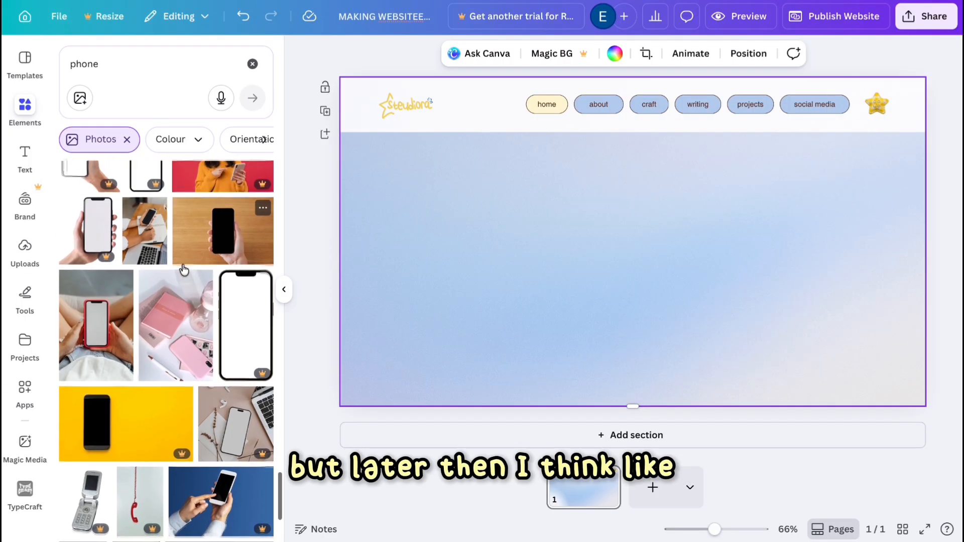
scroll(184, 270, "down", 6)
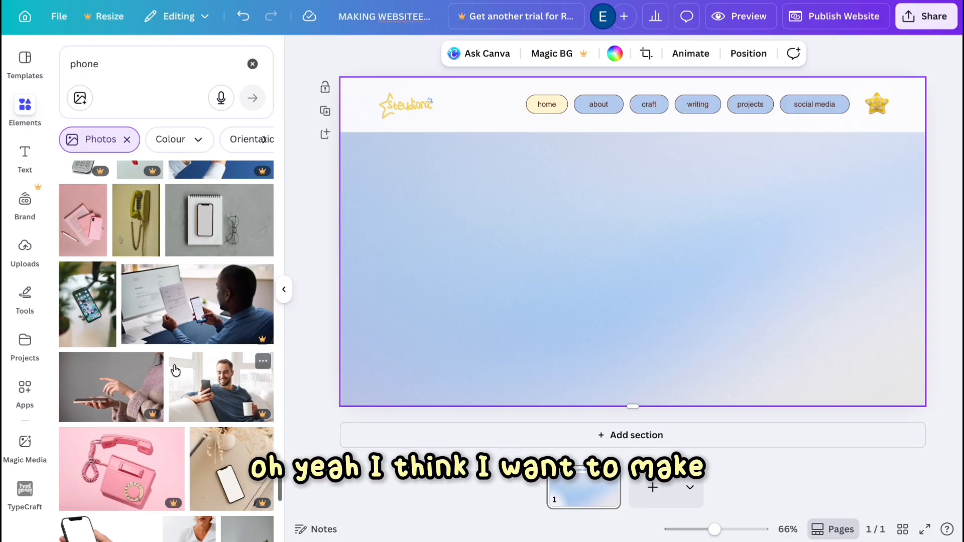
scroll(175, 371, "down", 10)
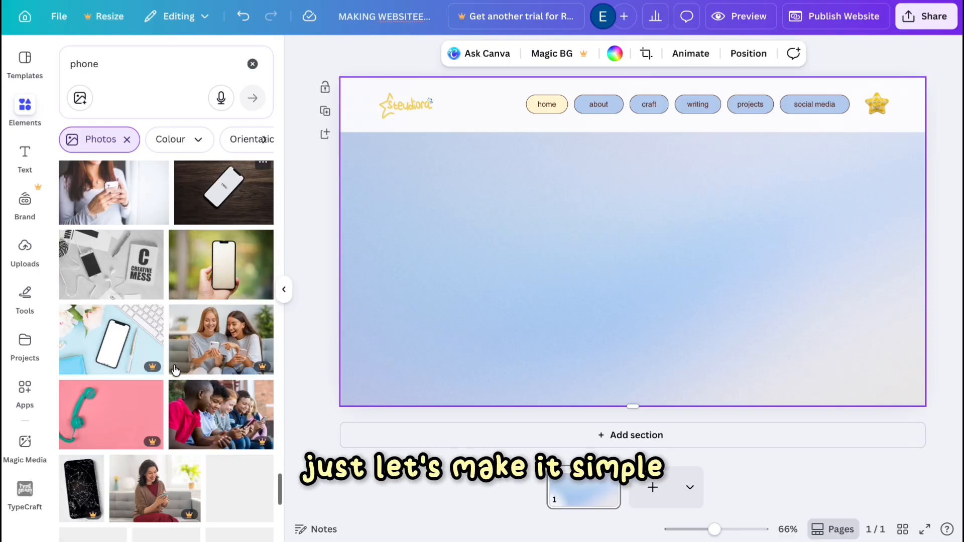
scroll(175, 371, "down", 10)
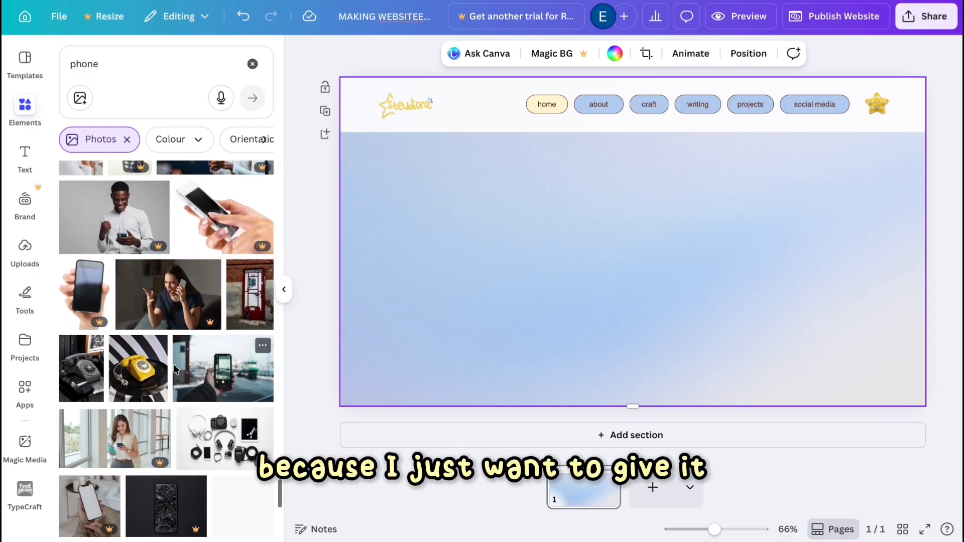
scroll(175, 371, "down", 5)
Search the elements for books and browse the results.
left_click(252, 64)
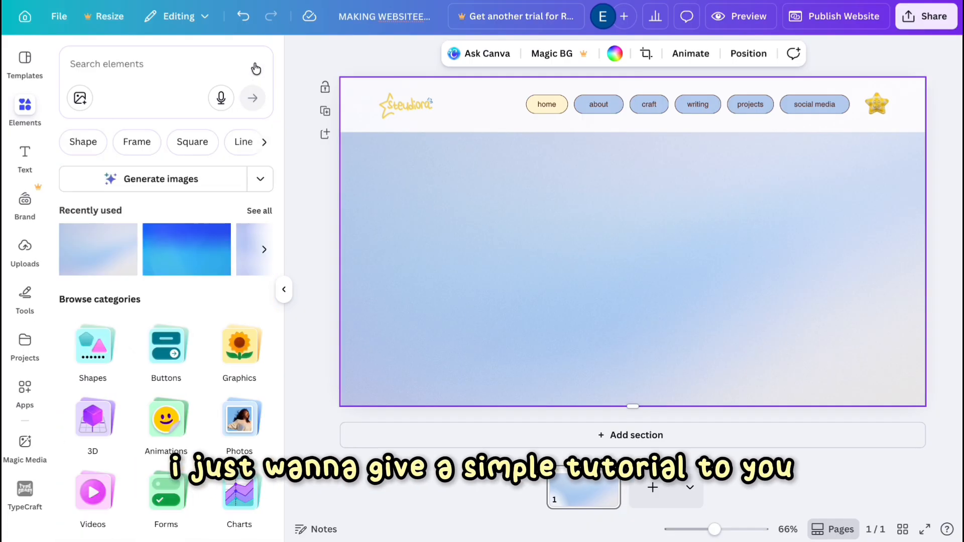
type("b")
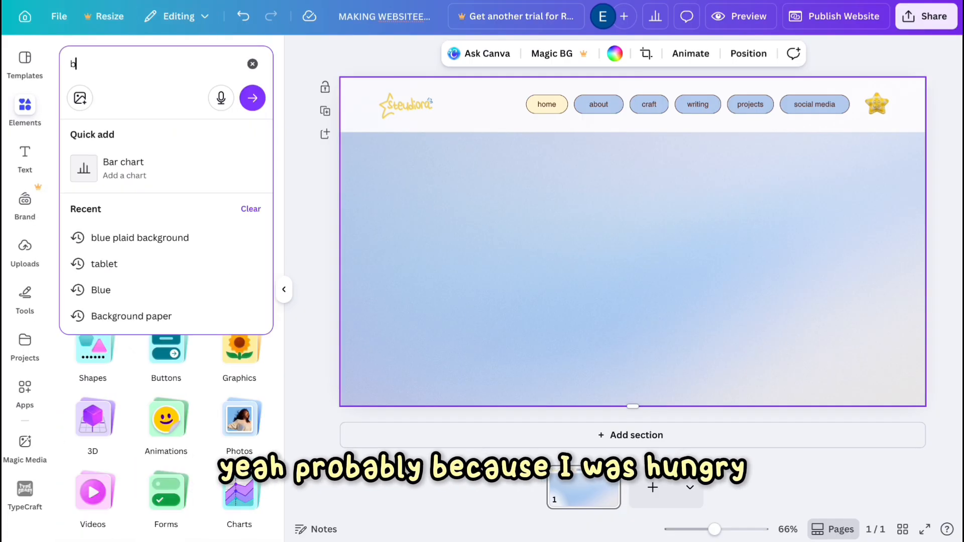
type("ooks")
left_click(253, 98)
scroll(247, 406, "down", 1)
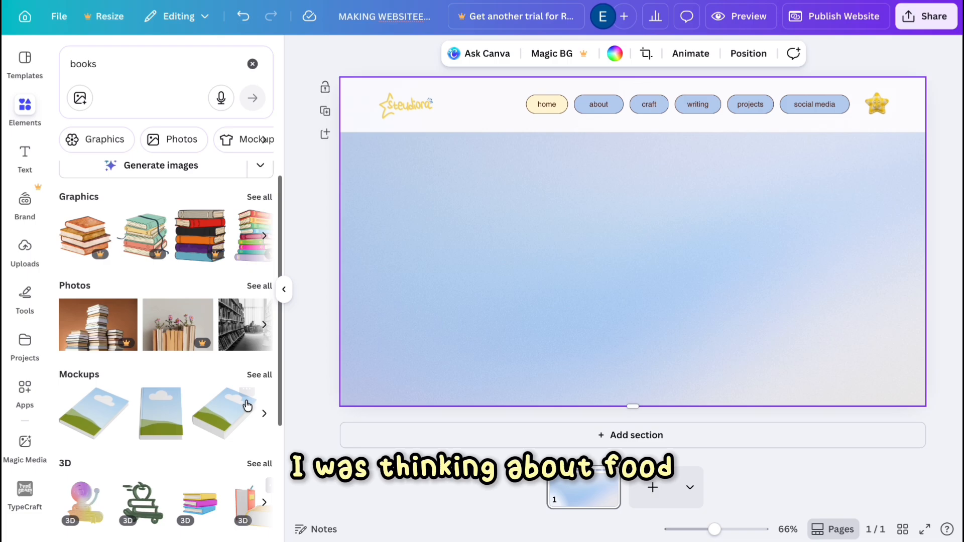
scroll(191, 326, "right", 5)
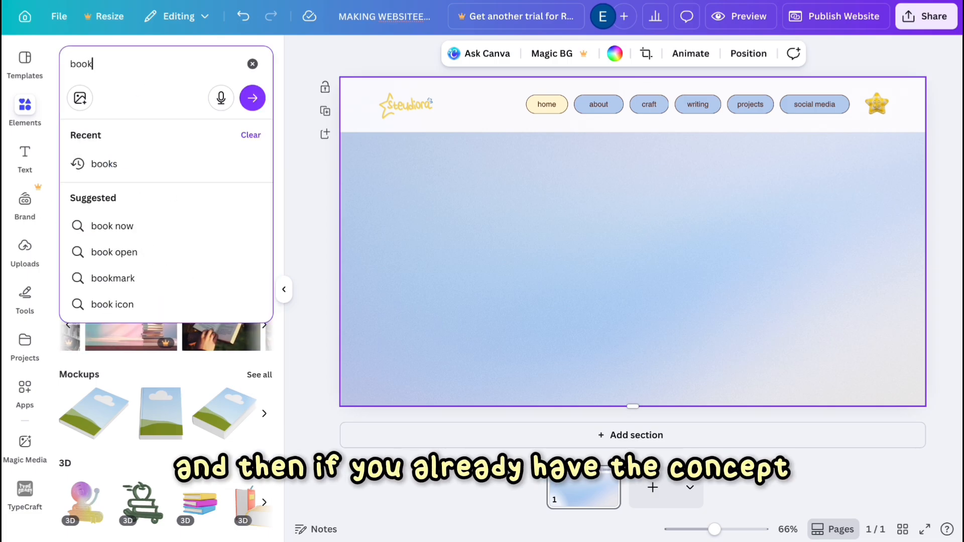
Search the elements for basket wooden and browse the photo results.
key("BackSpace")
key("BackSpace")
key("BackSpace")
key("BackSpace")
type("baske")
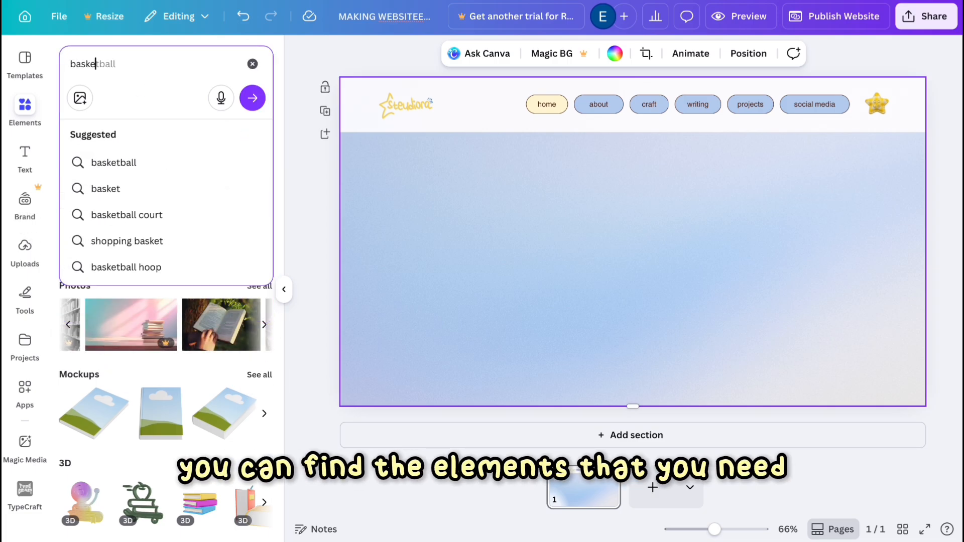
type("t wooden")
key("Return")
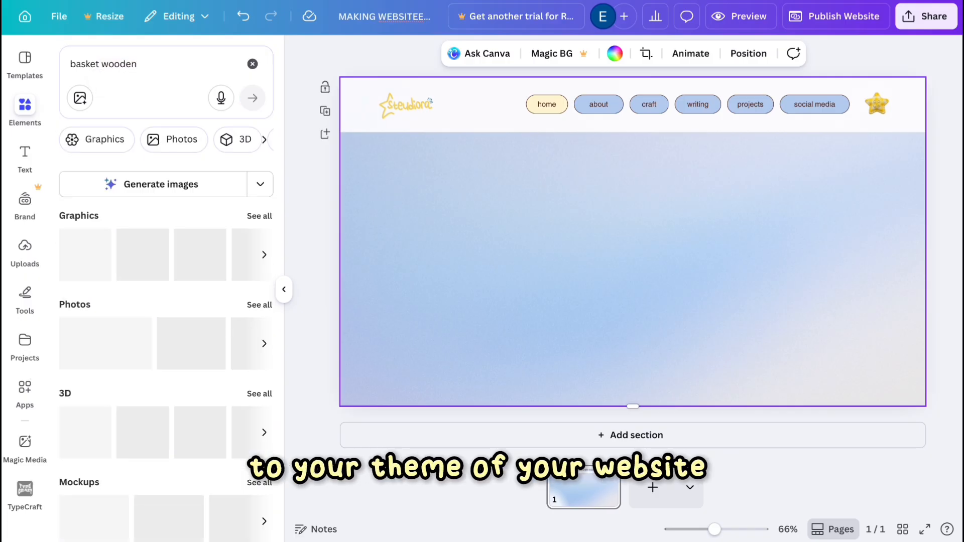
left_click(255, 304)
scroll(194, 355, "down", 7)
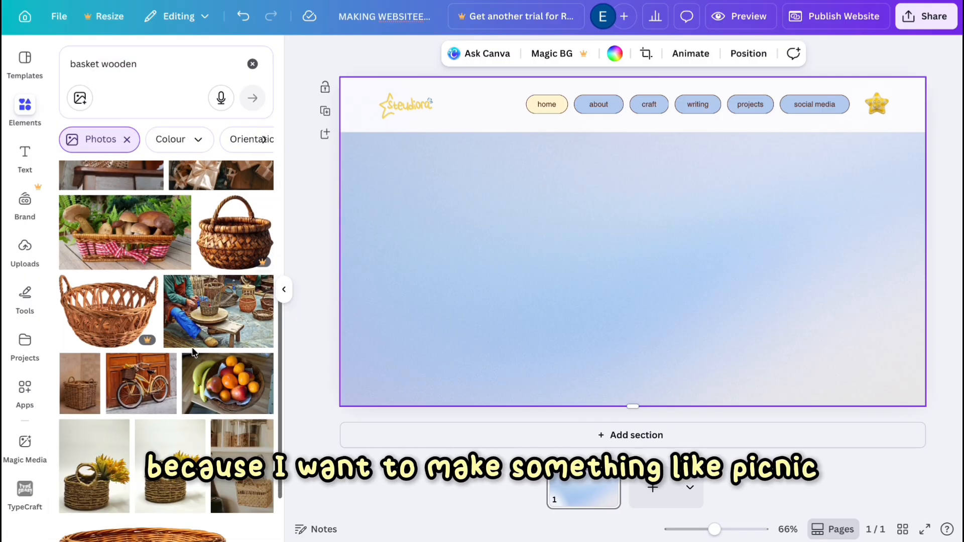
Add a wooden basket photo and place it in the lower centre of the hero section.
scroll(135, 350, "up", 7)
scroll(136, 351, "down", 10)
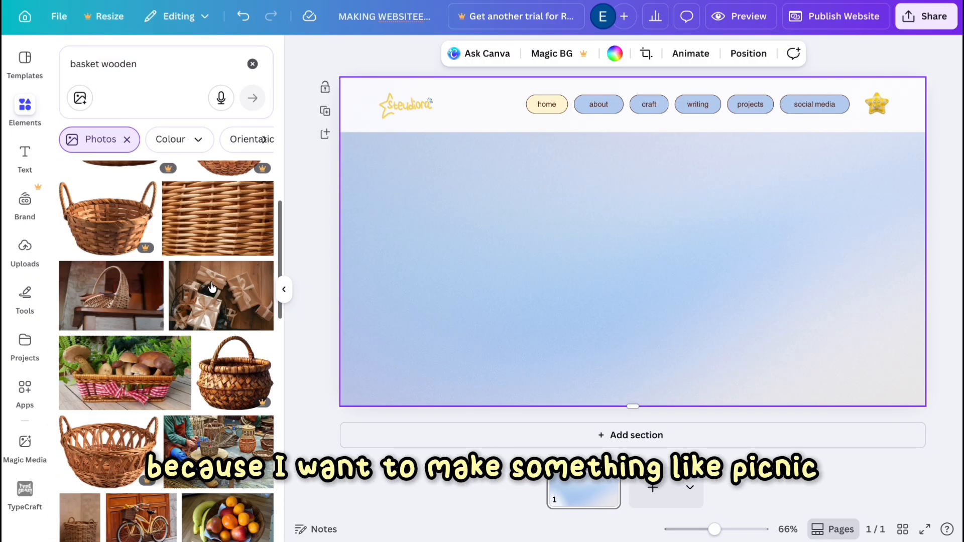
scroll(166, 392, "down", 10)
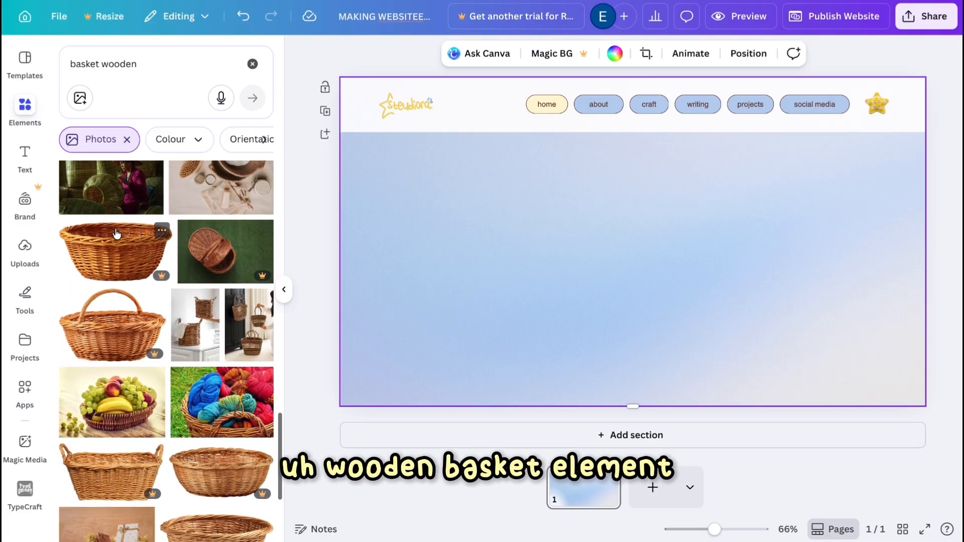
scroll(159, 417, "down", 5)
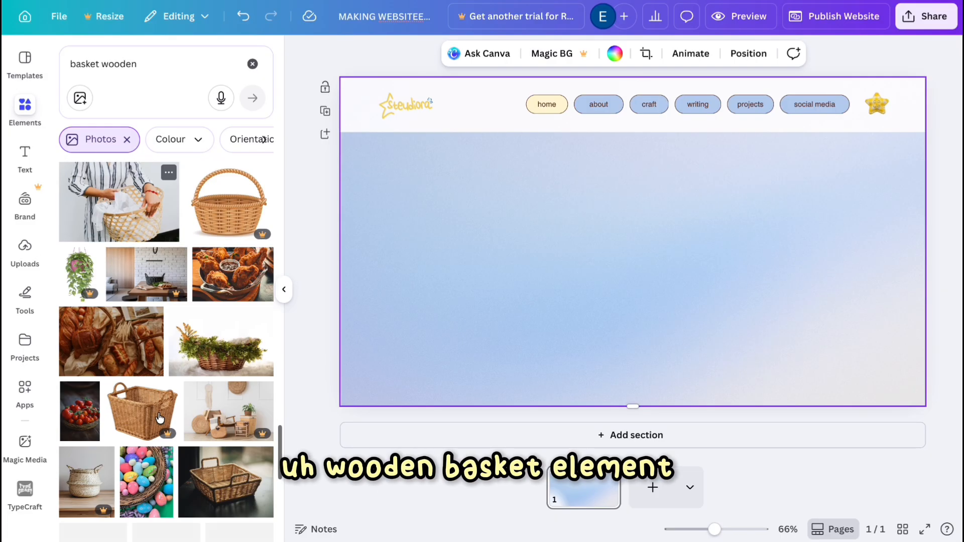
left_click(221, 379)
left_click_drag(372, 117, 647, 327)
left_click_drag(832, 327, 679, 334)
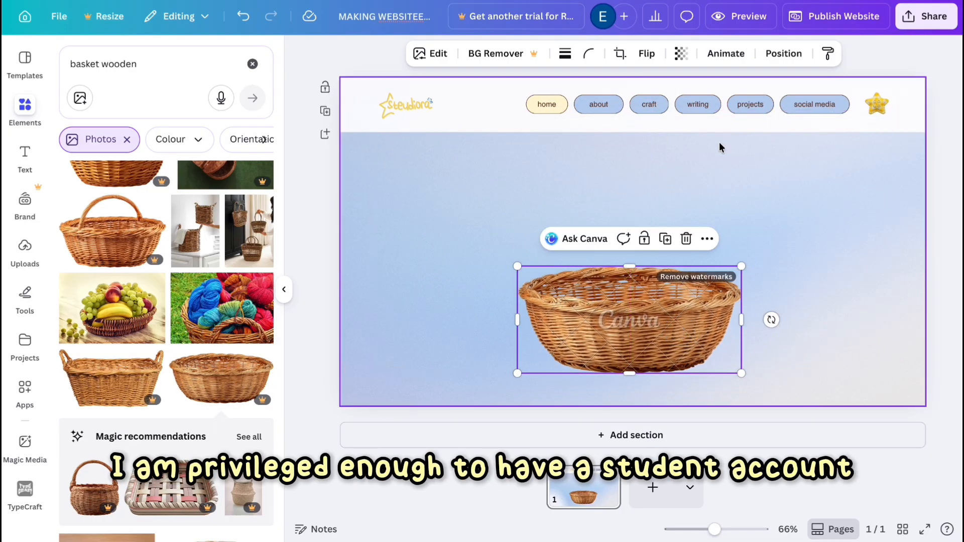
left_click(720, 180)
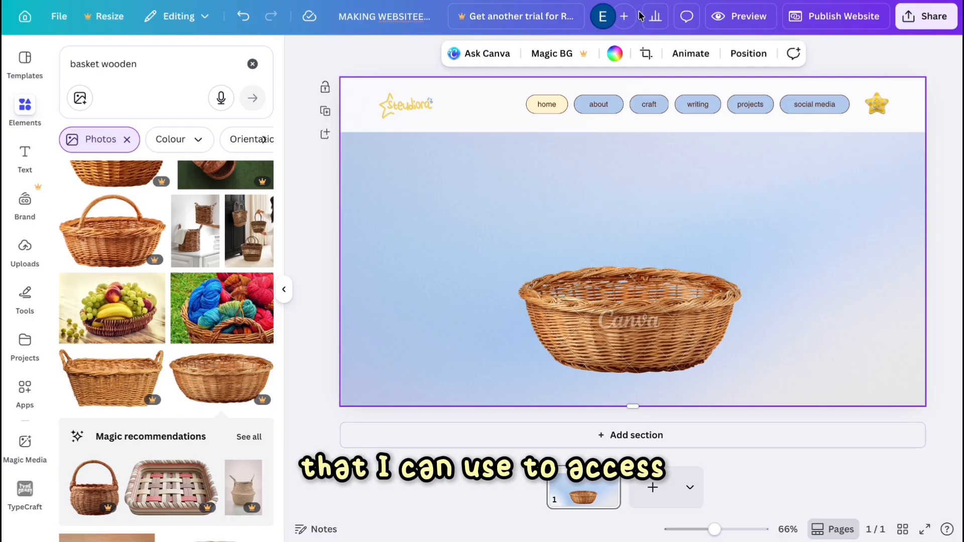
Share the design with edit access by entering a student e-mail address.
left_click(925, 17)
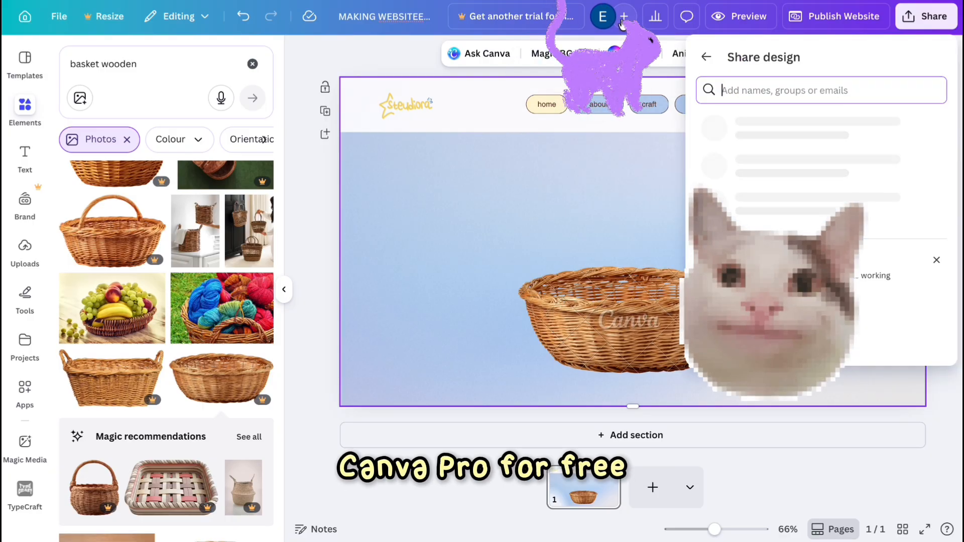
key("ctrl+z")
left_click(821, 91)
key("ctrl+v")
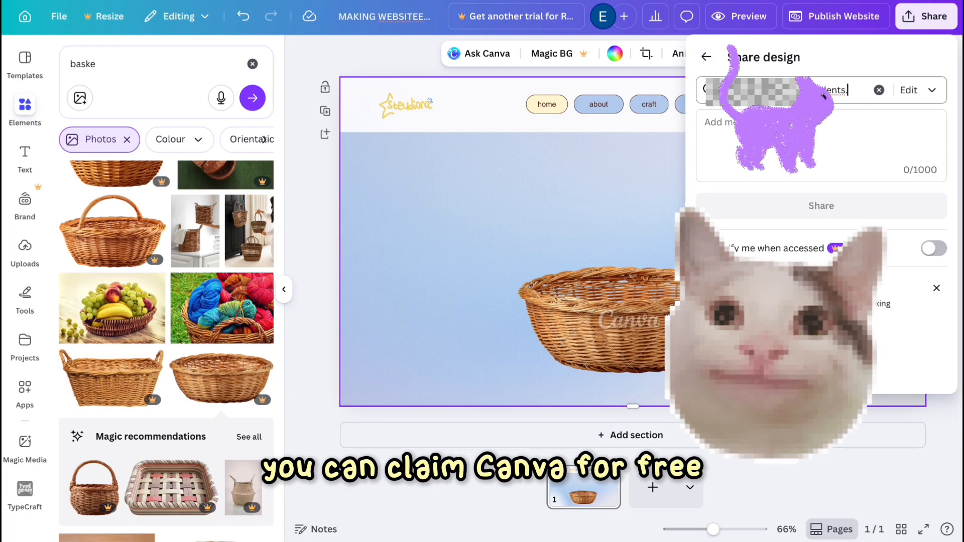
type(".ac.id")
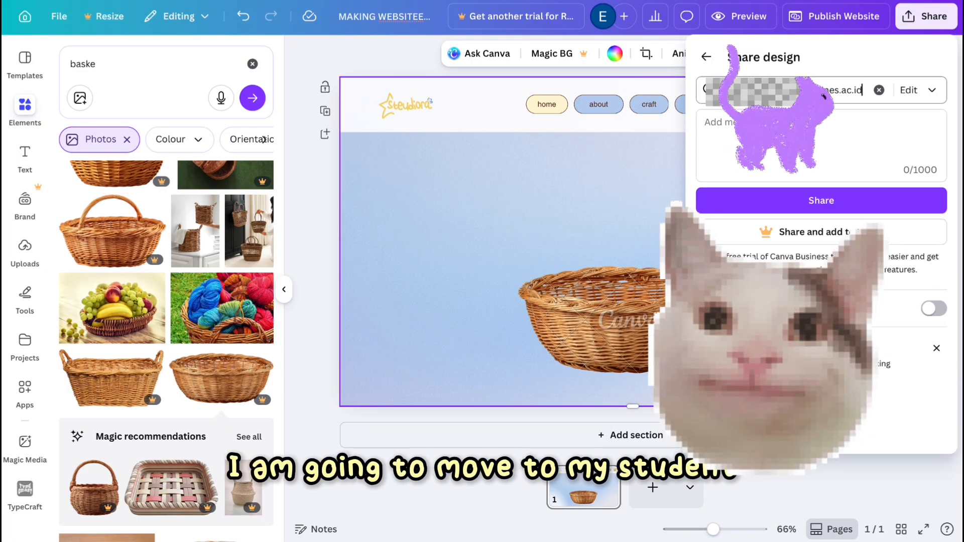
left_click(775, 212)
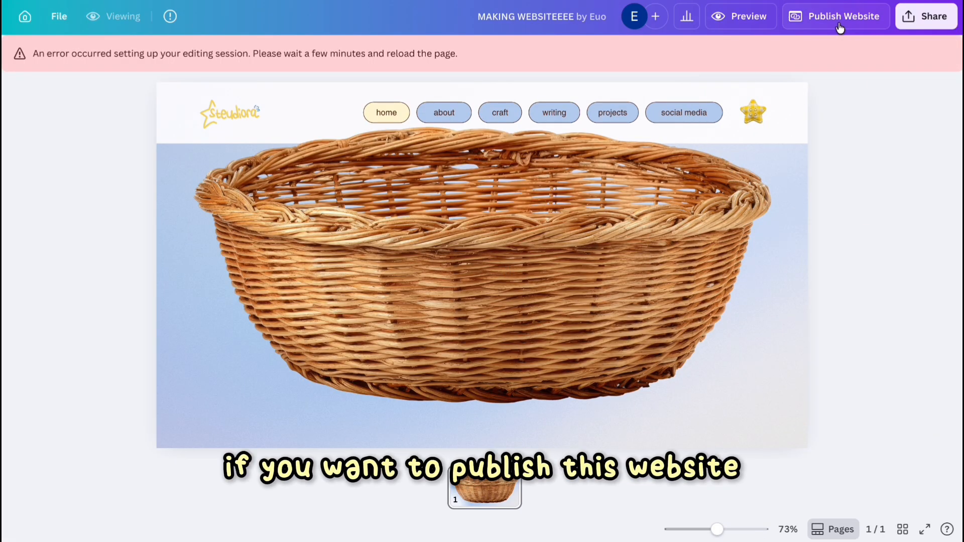
Try to publish the website from the other account.
left_click(840, 28)
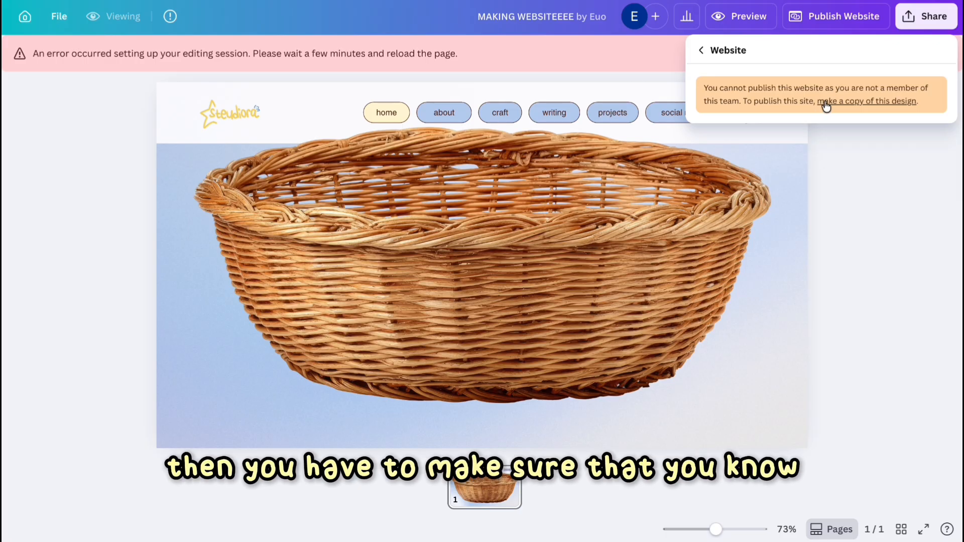
left_click(640, 21)
left_click(833, 21)
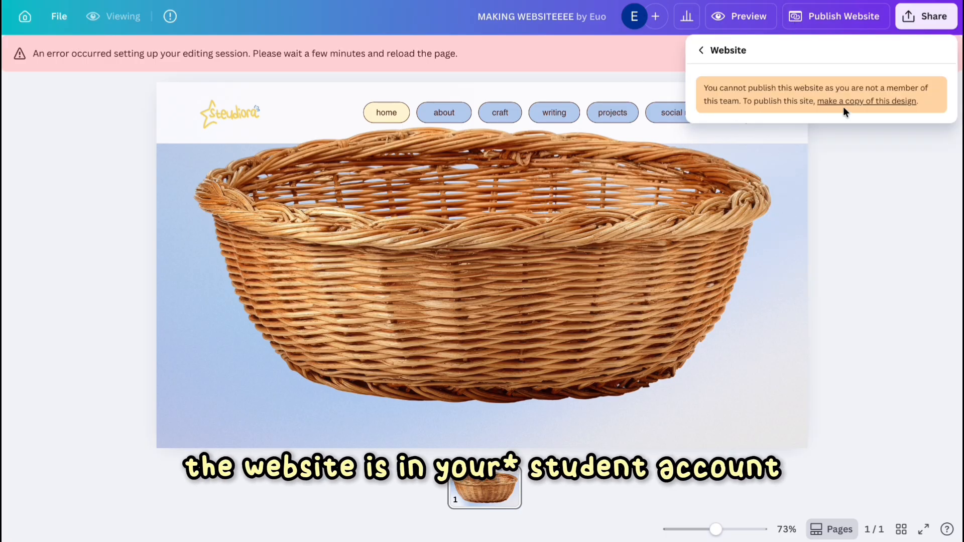
left_click(702, 51)
Keep the invited collaborator's access at Can edit.
left_click(533, 268)
scroll(533, 267, "down", 3)
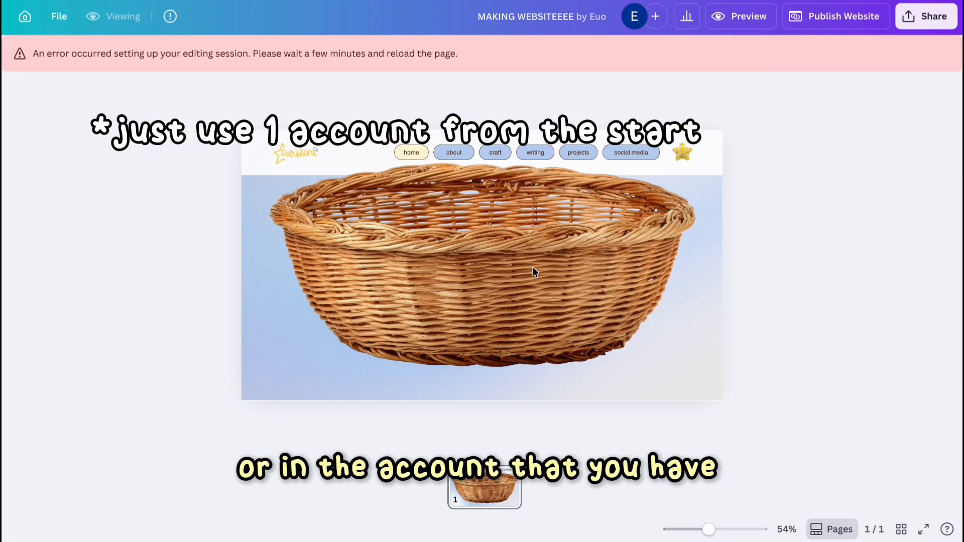
scroll(533, 268, "down", 2)
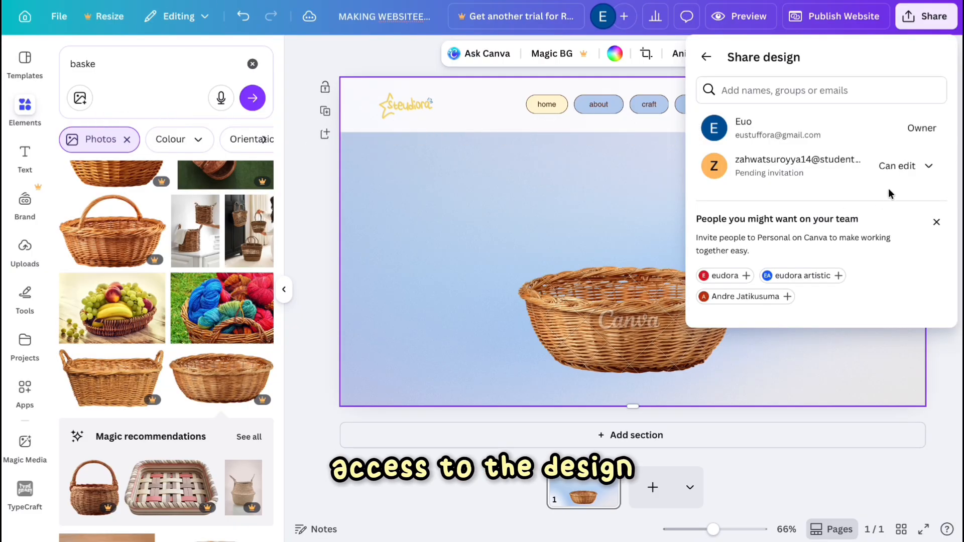
left_click(903, 164)
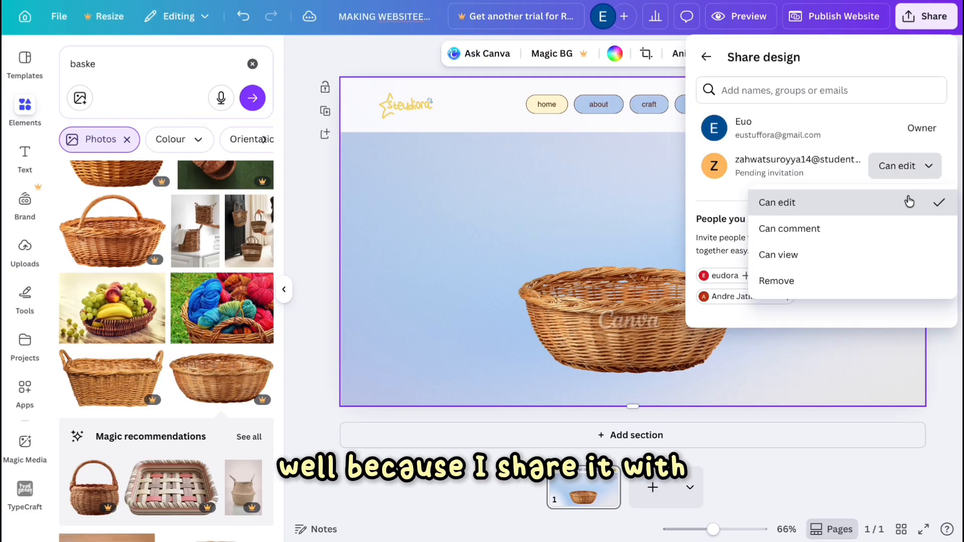
left_click(906, 200)
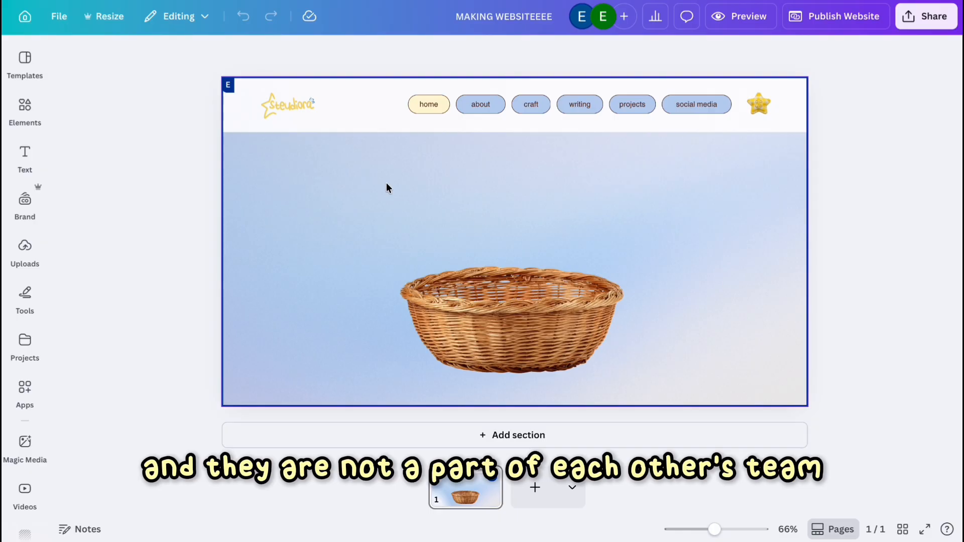
Enlarge the basket slightly and search the elements for a mat.
left_click(542, 351)
left_click_drag(514, 356, 533, 371)
left_click(25, 111)
left_click(90, 76)
type("m")
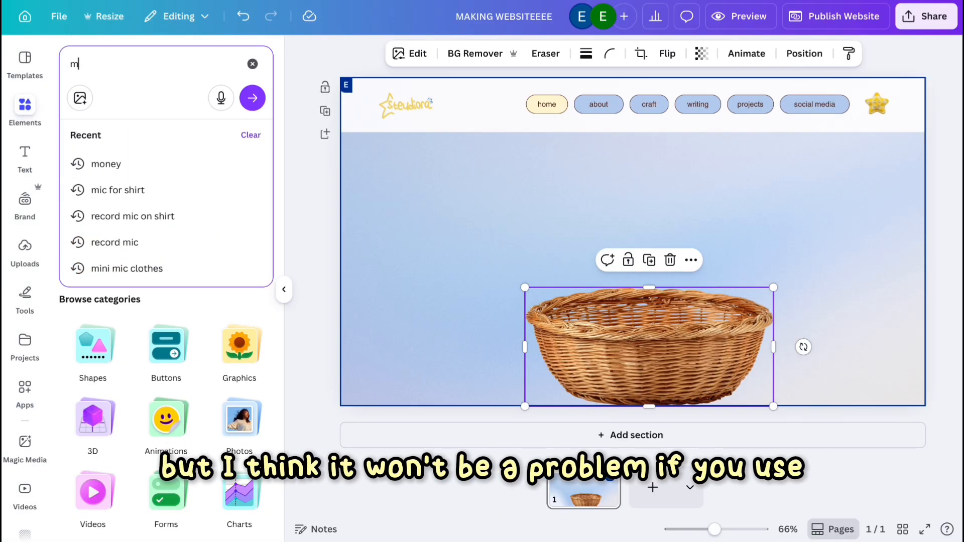
type("attr")
key("Return")
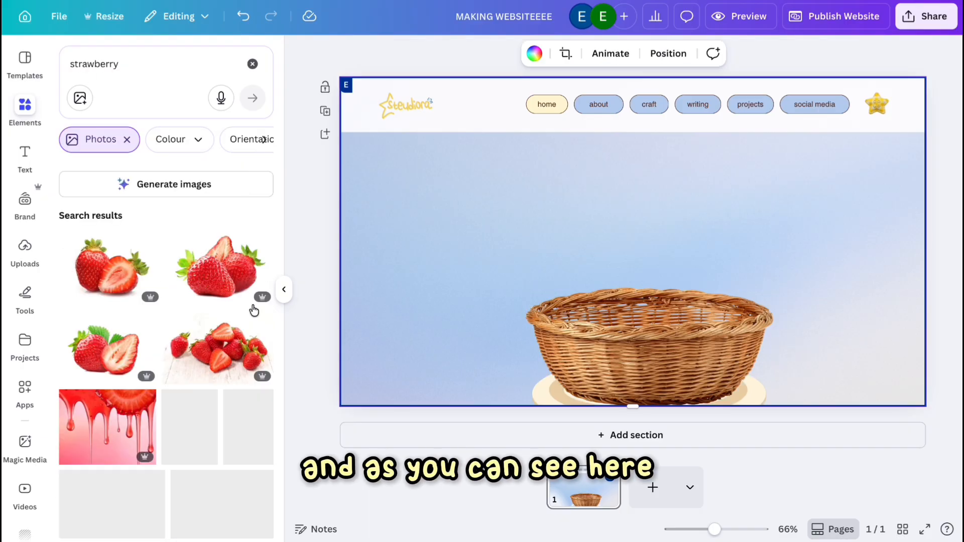
Add a strawberry photo, shrink it, and place it at the upper left of the basket.
scroll(236, 301, "down", 4)
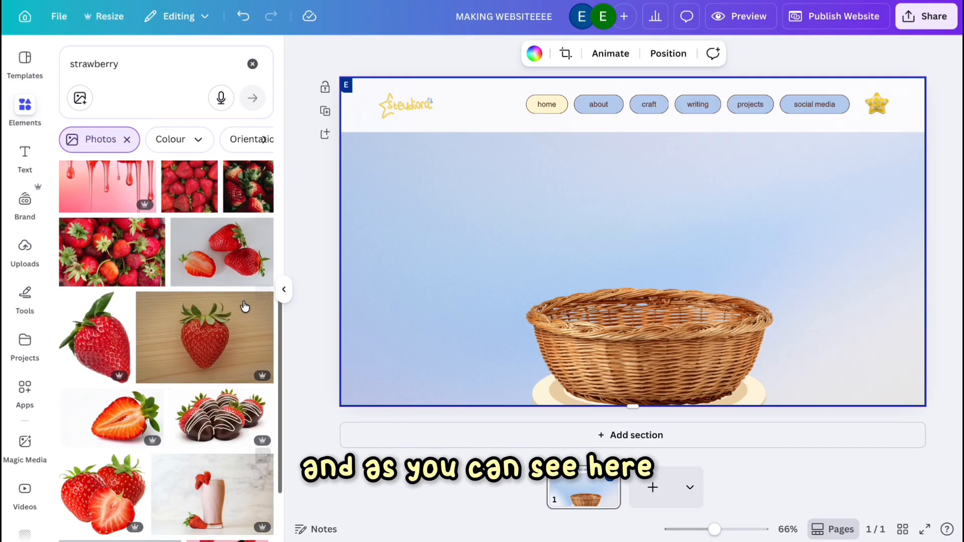
scroll(244, 307, "down", 2)
left_click(95, 246)
left_click_drag(734, 369, 586, 183)
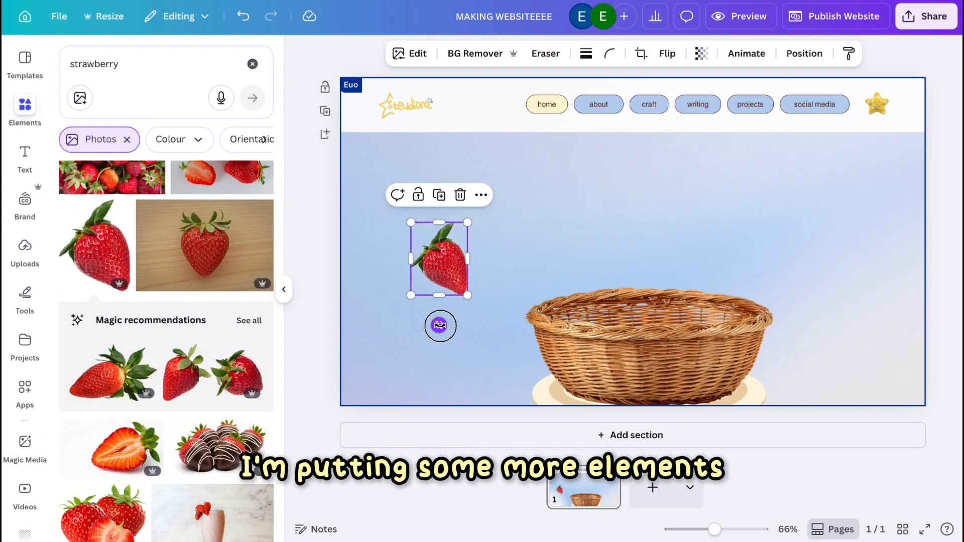
left_click_drag(440, 326, 438, 227)
left_click_drag(423, 297, 423, 292)
Search the elements for sando and browse the photo results.
left_click(253, 64)
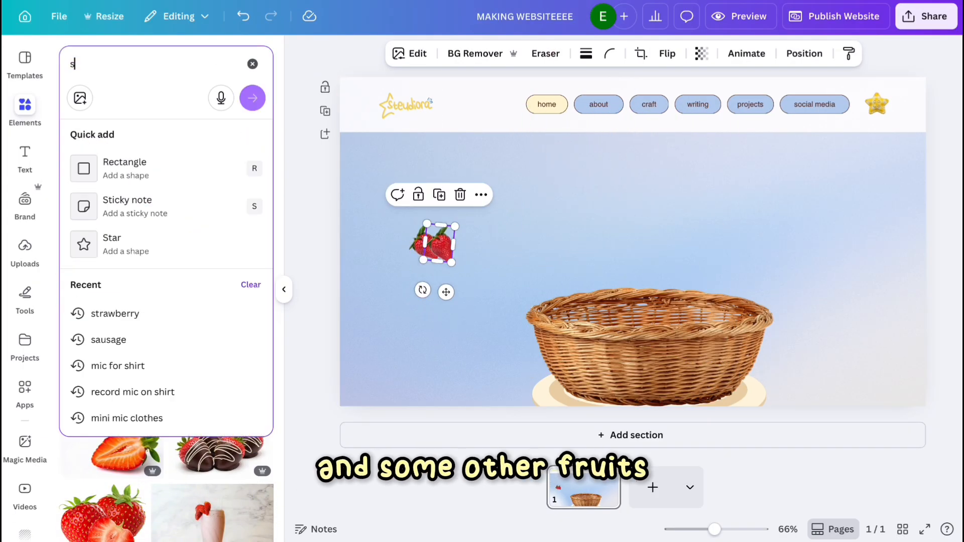
type("sando")
key("Return")
scroll(140, 443, "down", 6)
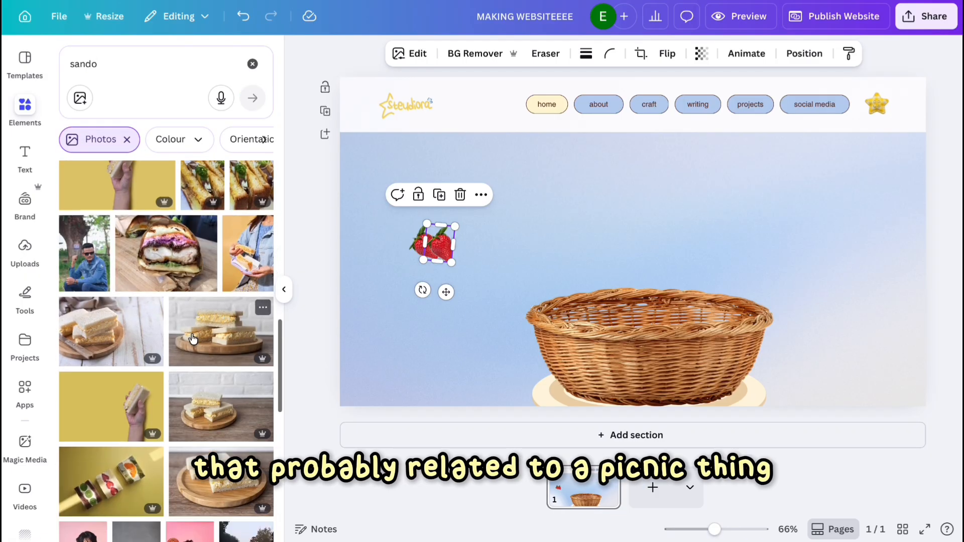
left_click(118, 376)
left_click(475, 54)
scroll(177, 447, "down", 7)
scroll(177, 445, "down", 6)
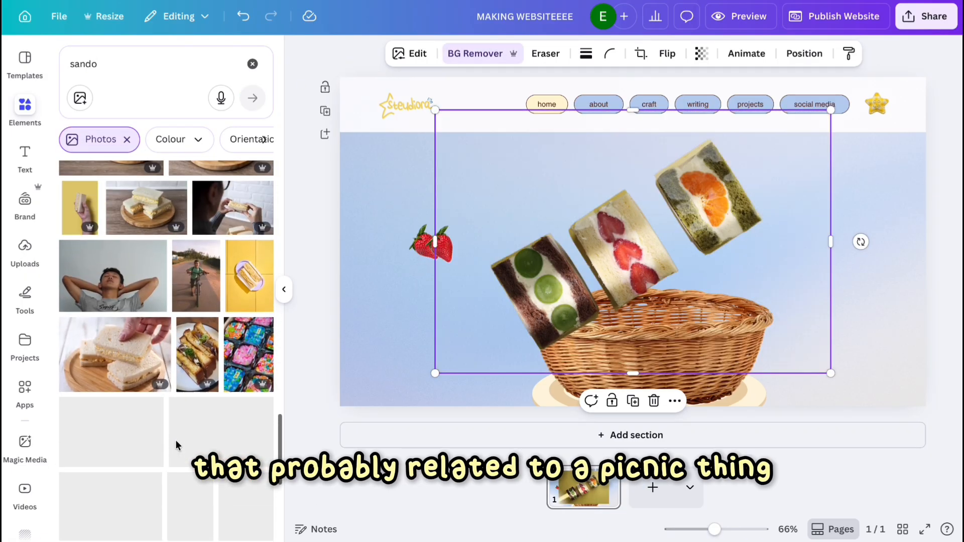
key("Delete")
Search the elements for fruit sandwich, correcting its spelling, and browse the results.
scroll(187, 429, "down", 10)
scroll(187, 428, "up", 20)
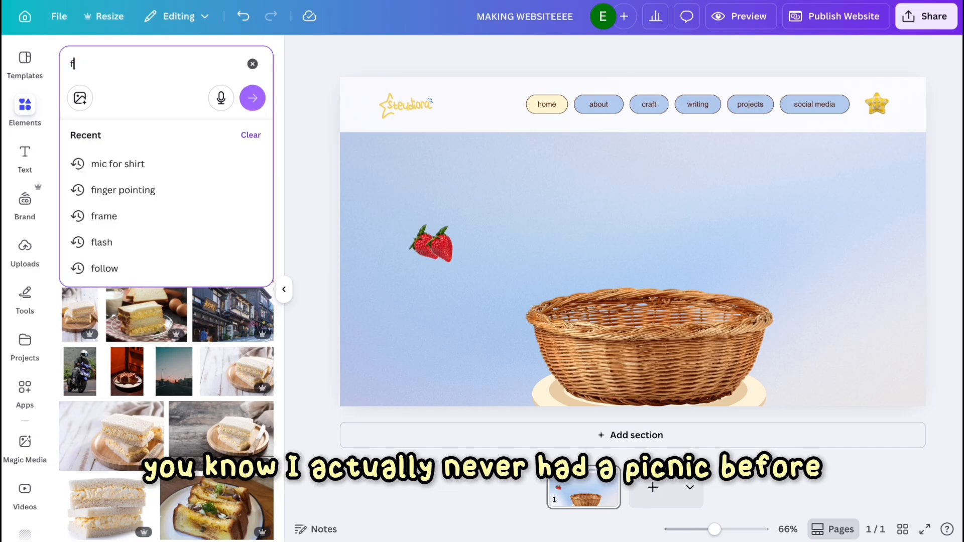
type("fruit sandwhich")
key("Return")
scroll(214, 407, "down", 5)
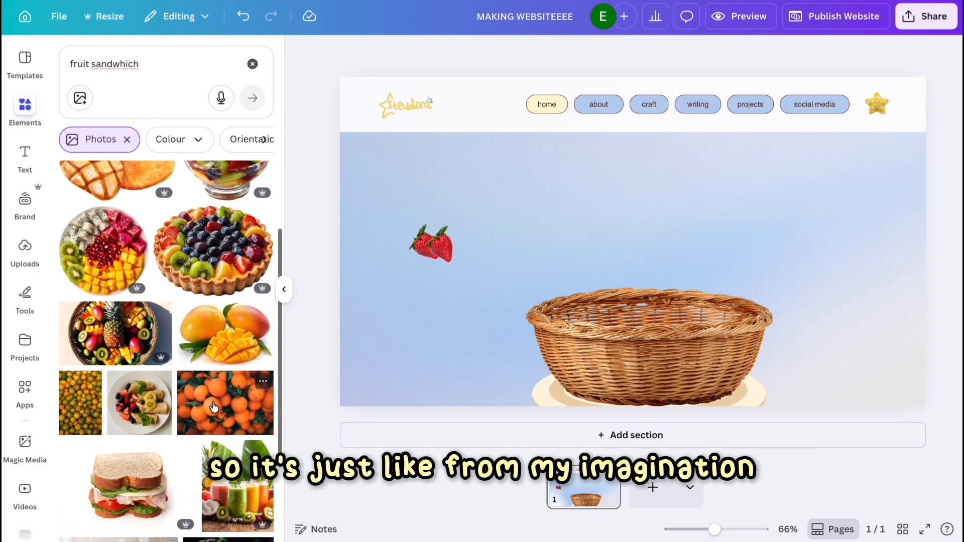
scroll(213, 406, "down", 15)
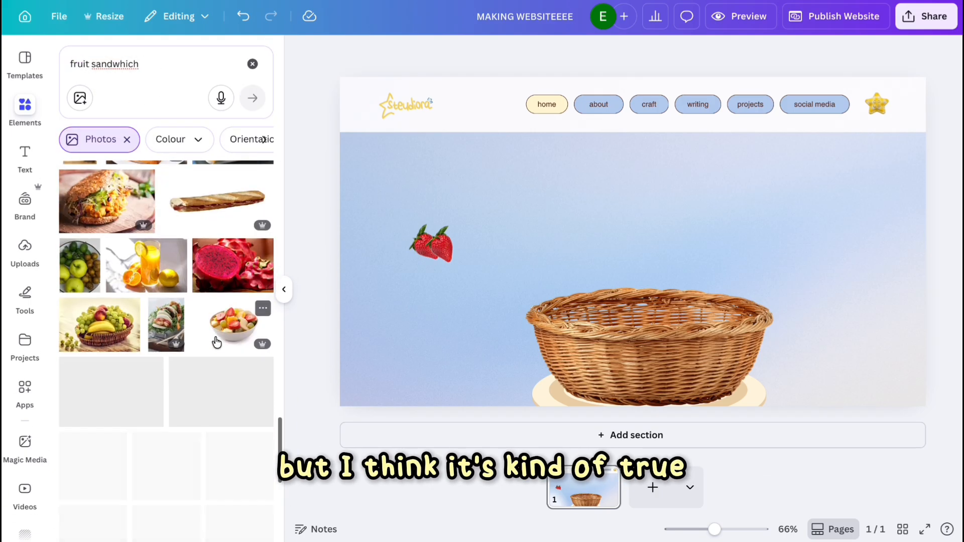
scroll(213, 286, "up", 20)
left_click(155, 65)
left_click(111, 80)
key("Return")
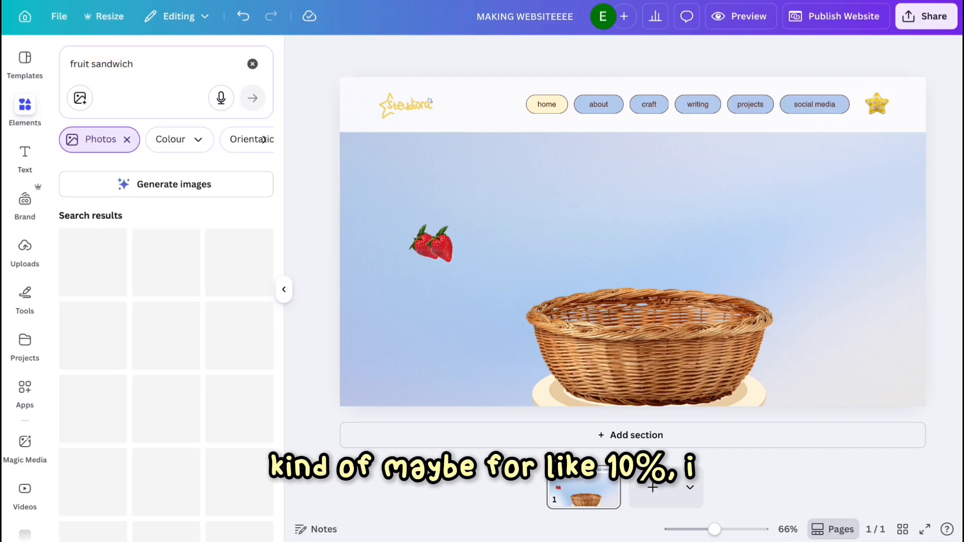
scroll(173, 314, "down", 20)
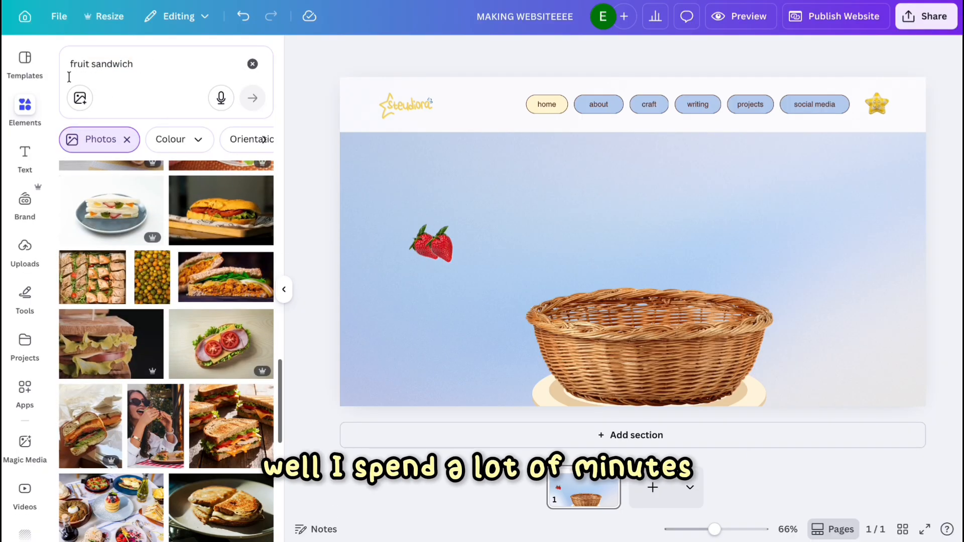
Add a tomato sandwich photo, shrink it, and place it tilted at the upper right.
left_click(71, 73)
left_click(224, 352)
left_click_drag(828, 370, 602, 224)
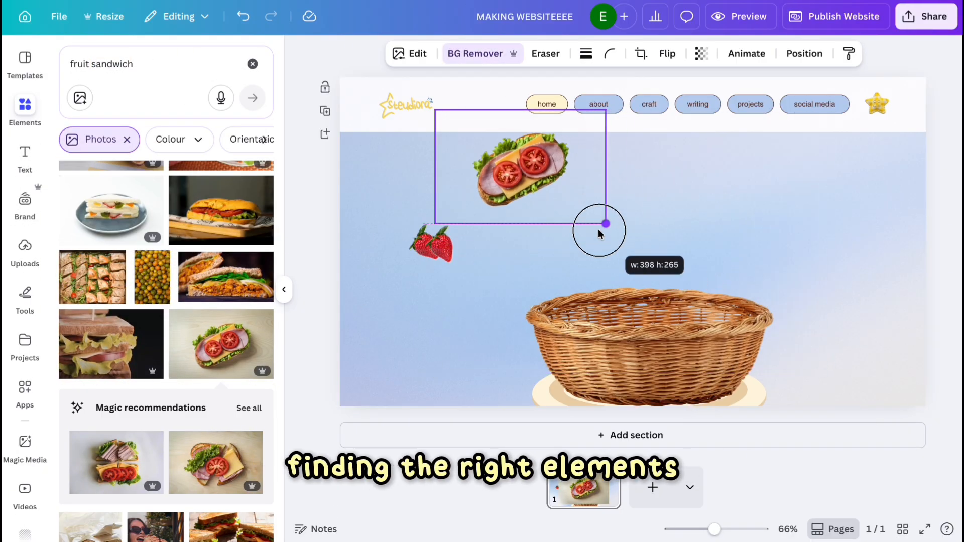
left_click_drag(538, 167, 744, 209)
left_click_drag(727, 290, 686, 282)
left_click_drag(723, 213, 768, 233)
Search for bowl of blueberrry and place a blueberry bowl photo, resized, left of the basket.
left_click(252, 64)
type("b")
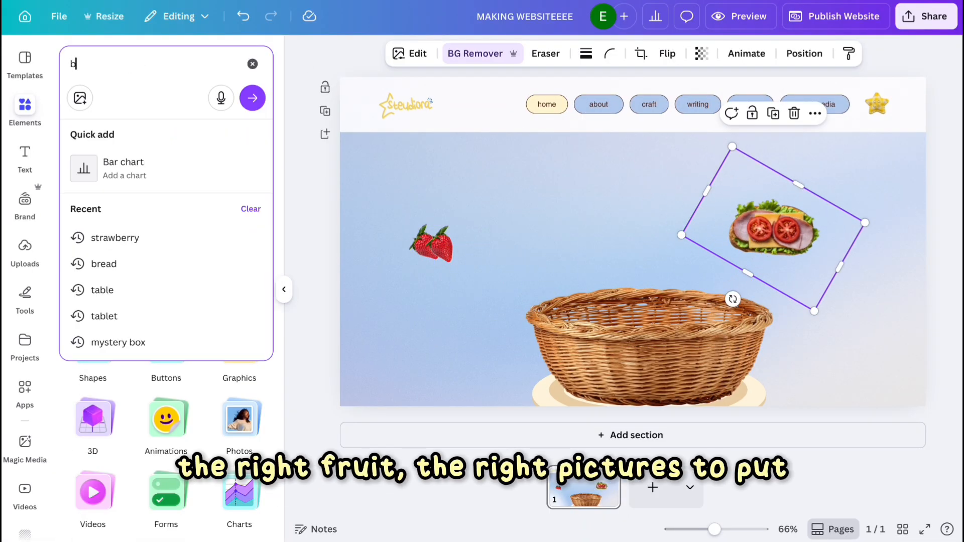
type("owl of blueberrry")
key("Return")
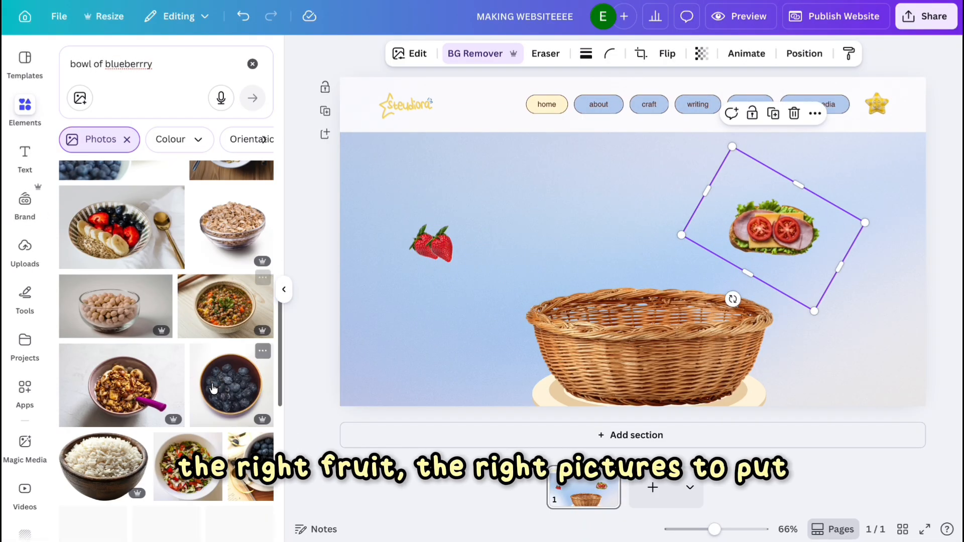
left_click(231, 385)
left_click_drag(765, 373, 581, 197)
left_click_drag(547, 155, 462, 315)
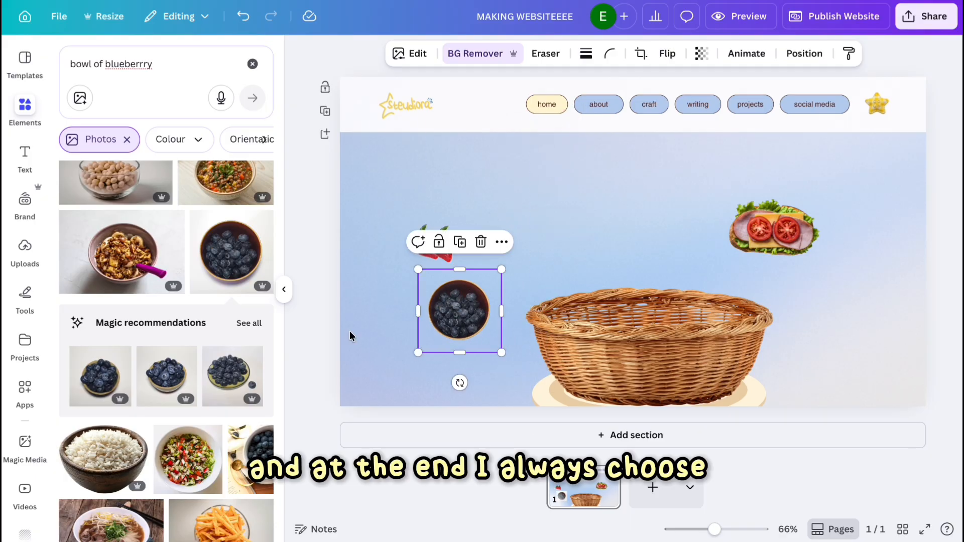
Search for drink, add a blue can photo, remove its background, and place it at the right.
scroll(143, 259, "down", 5)
left_click_drag(152, 64, 73, 65)
type("drink")
key("Return")
scroll(151, 264, "down", 20)
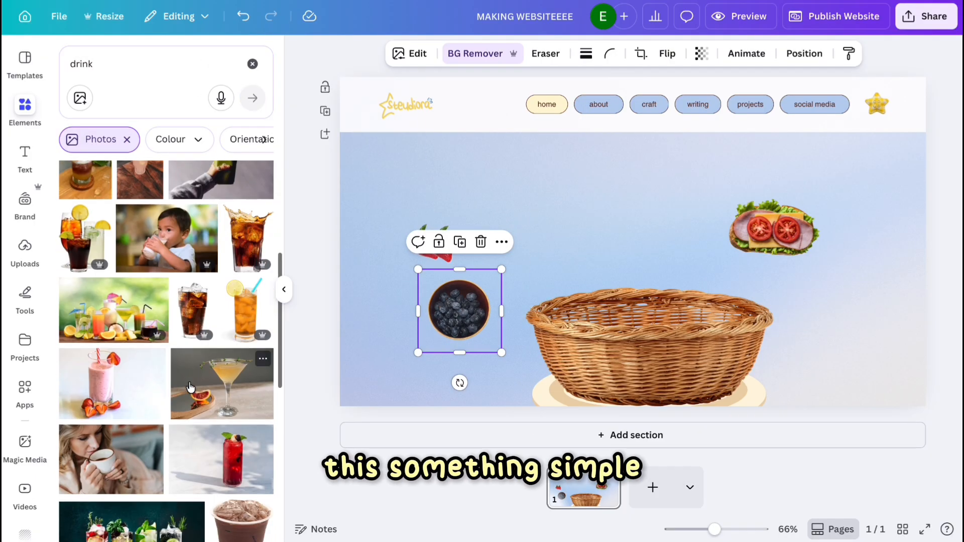
left_click(149, 276)
left_click(475, 54)
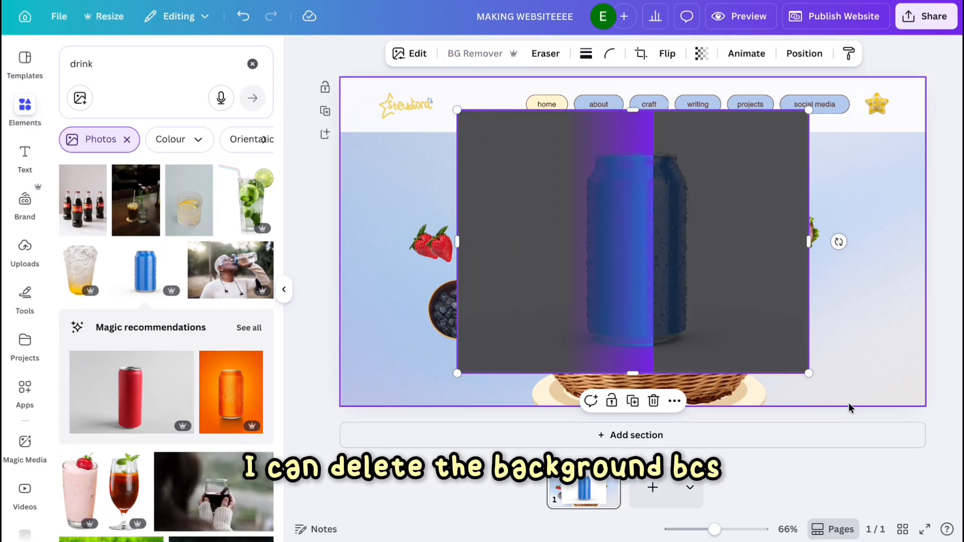
left_click_drag(810, 373, 623, 235)
left_click_drag(536, 161, 859, 295)
left_click_drag(863, 396, 820, 386)
Reposition the sandwich and the blue can along the right side, adjusting the can's tilt and size.
left_click_drag(773, 228, 683, 227)
left_click(862, 304)
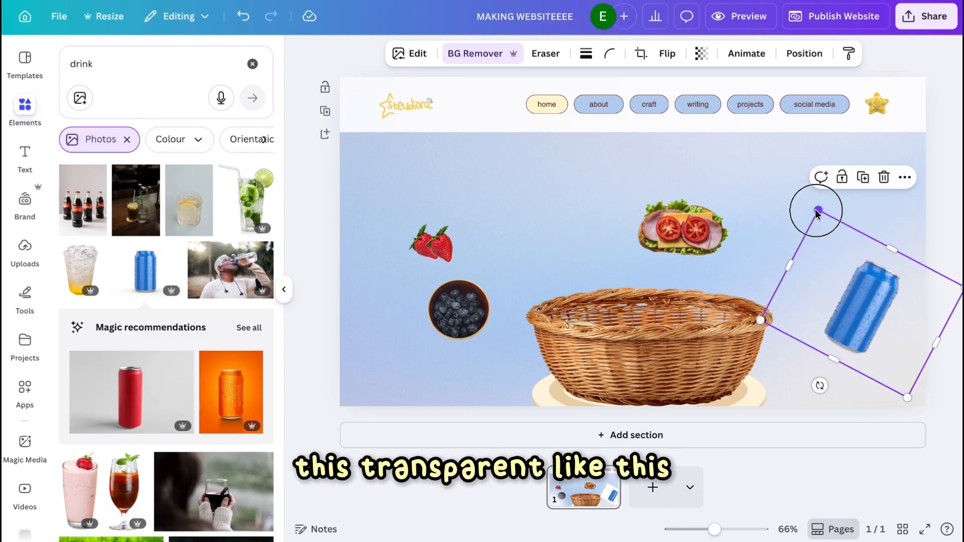
left_click_drag(818, 211, 835, 243)
left_click_drag(900, 358, 858, 338)
left_click_drag(687, 230, 803, 206)
left_click(816, 302)
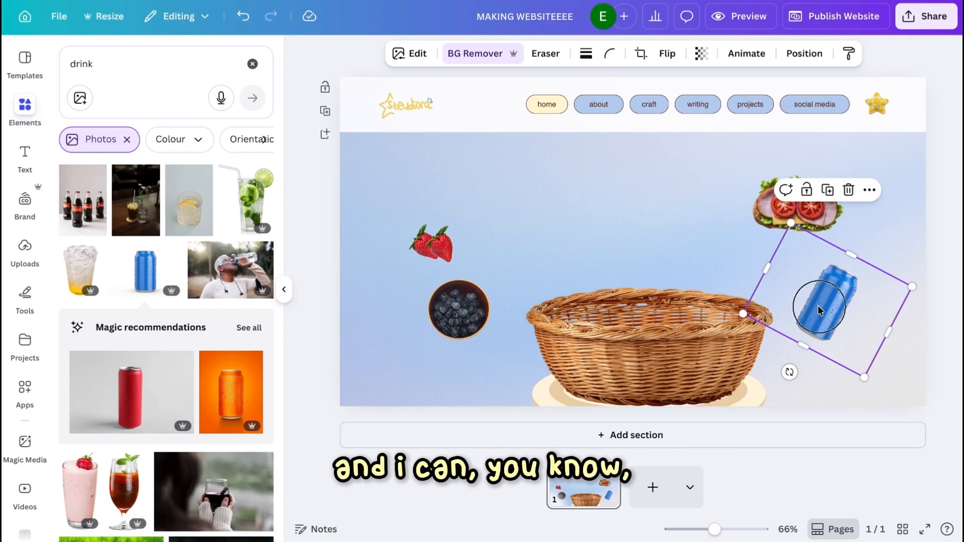
left_click_drag(818, 308, 832, 312)
Enlarge the strawberries slightly and rotate them a little.
left_click(419, 246)
left_click_drag(404, 229, 394, 219)
left_click(442, 246)
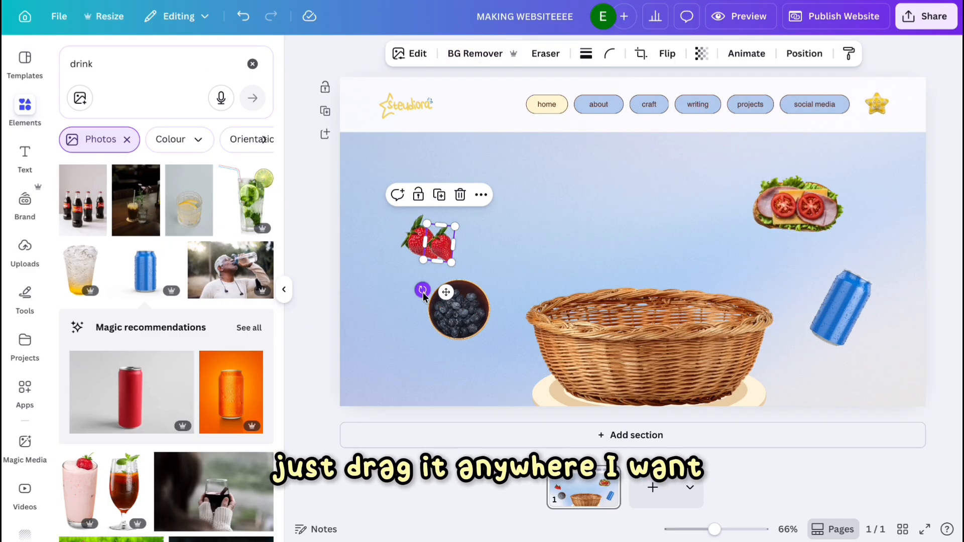
left_click_drag(421, 291, 412, 293)
left_click(481, 364)
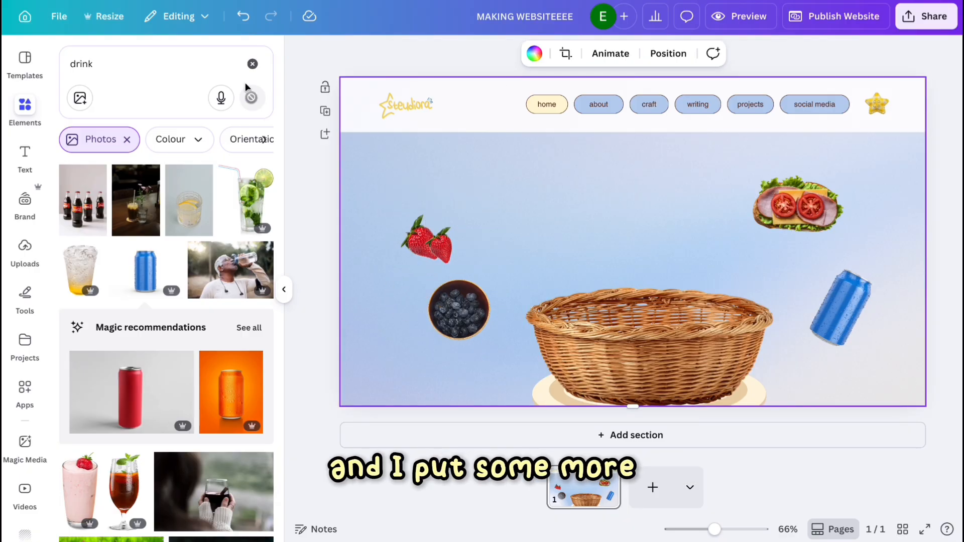
Search the elements for sprinkles and then sparks, deleting a stray sticky note added to the canvas.
left_click(253, 63)
left_click(114, 78)
type("sprinkles")
key("Return")
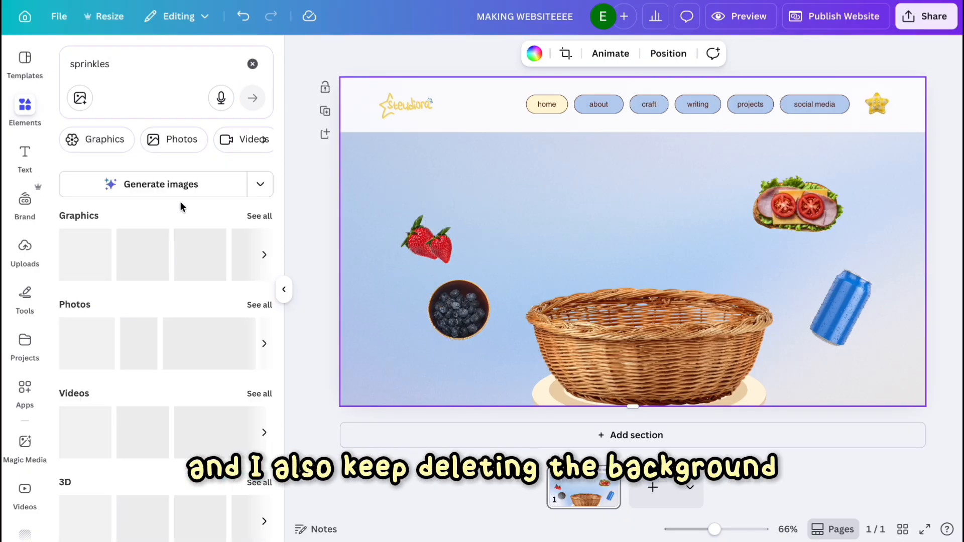
left_click(253, 64)
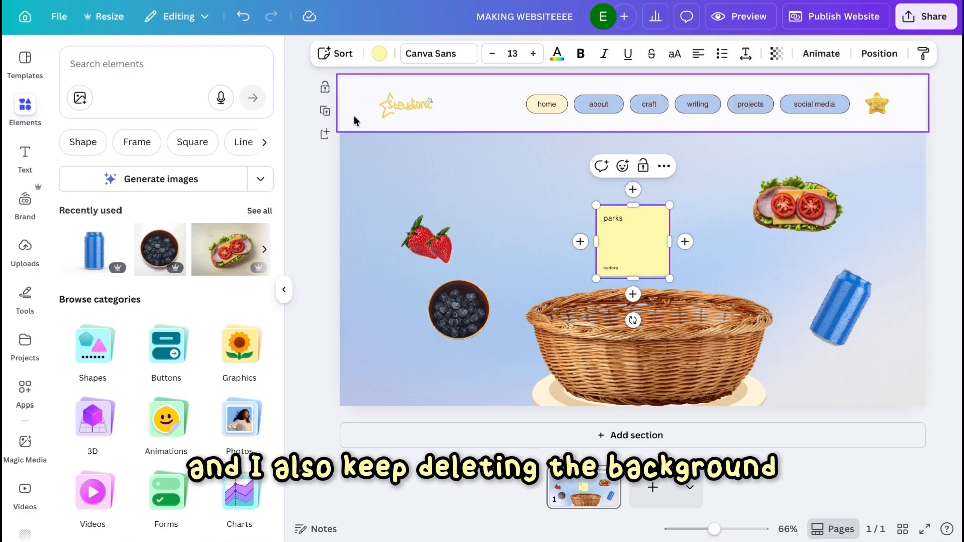
type("sparks")
key("Return")
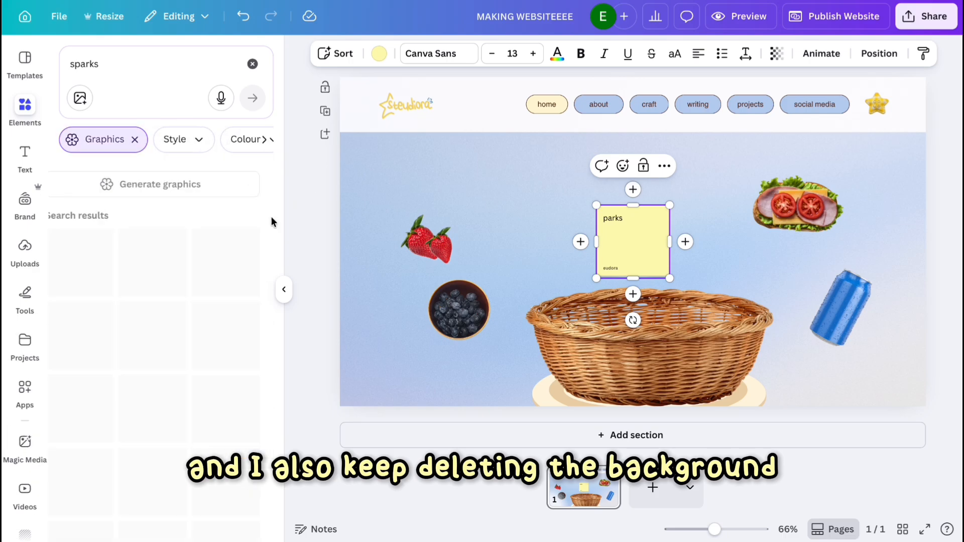
left_click_drag(228, 355, 602, 431)
left_click(622, 211, "shift")
key("Delete")
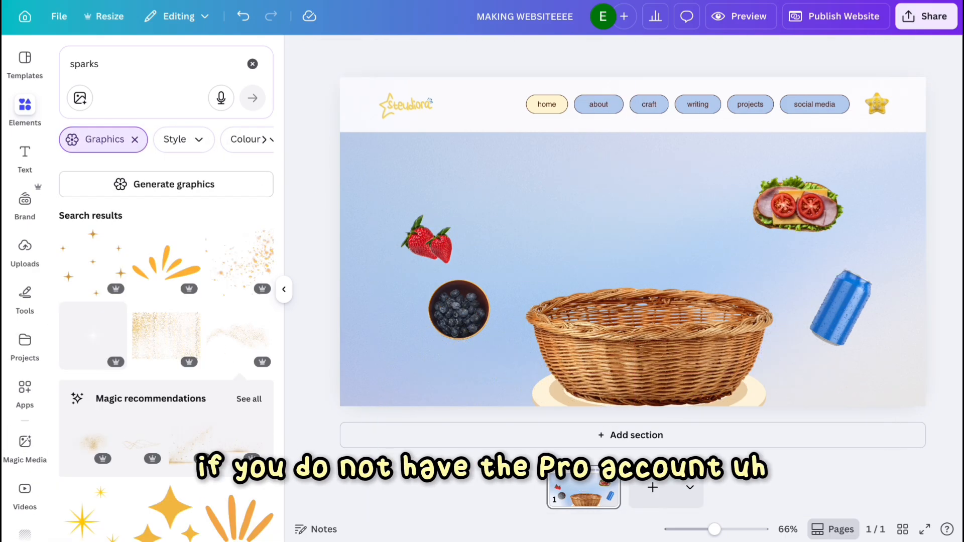
left_click(252, 63)
left_click(19, 148)
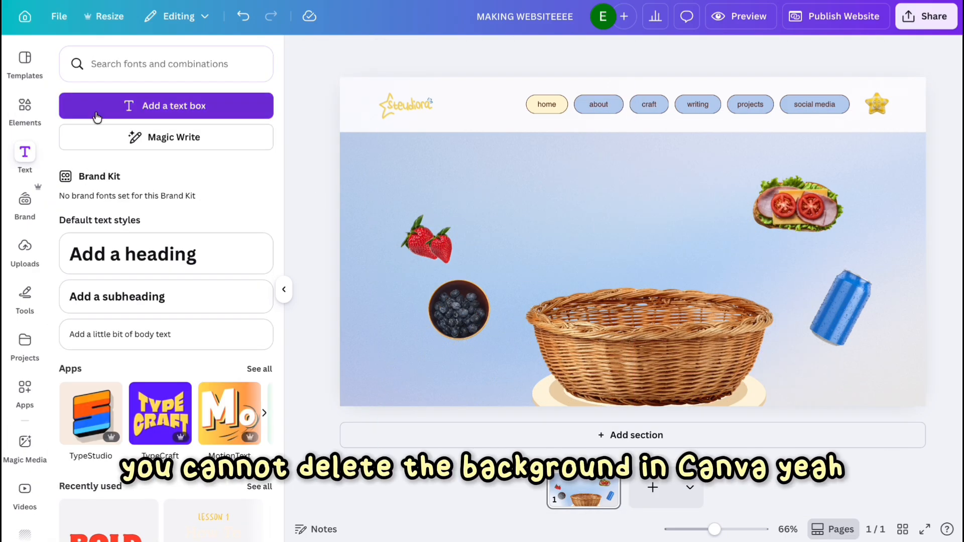
left_click(166, 105)
left_click(369, 53)
left_click(125, 373)
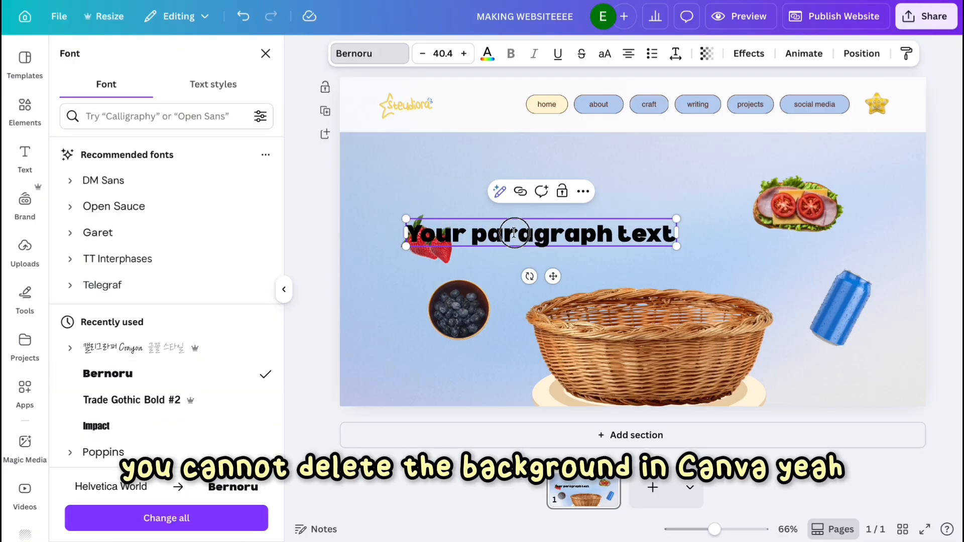
type("le")
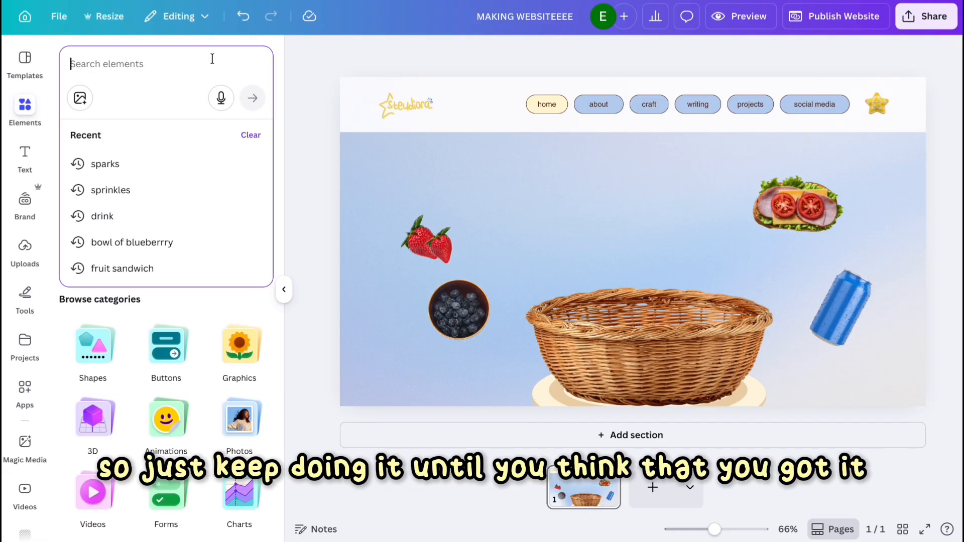
Add a text box in the Bernoru font, widen it, and write "let's have a" above the basket.
left_click(18, 149)
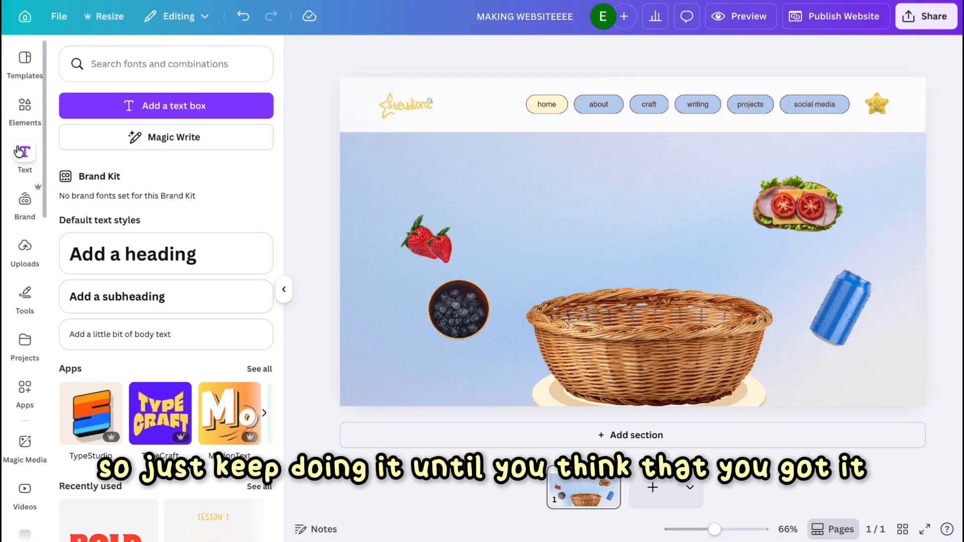
left_click(96, 115)
left_click(399, 53)
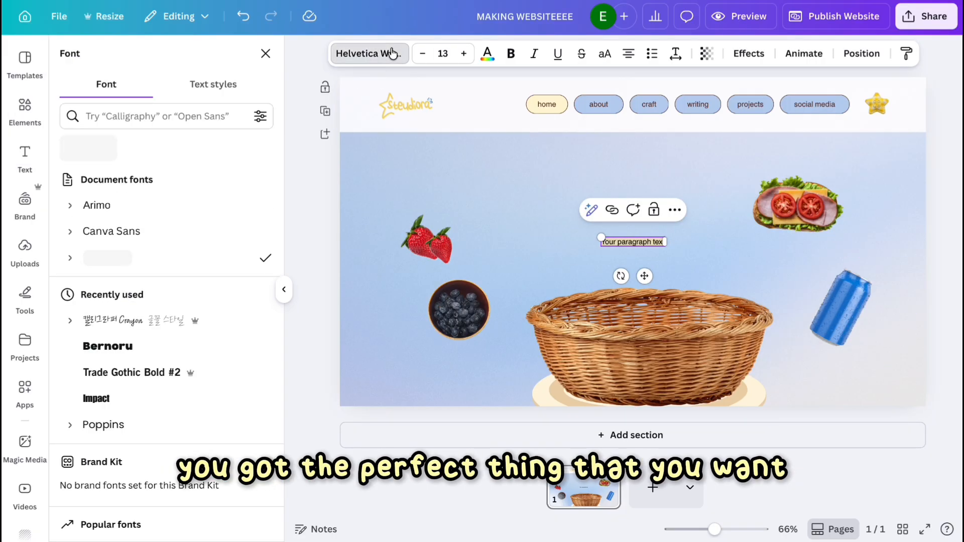
left_click(108, 373)
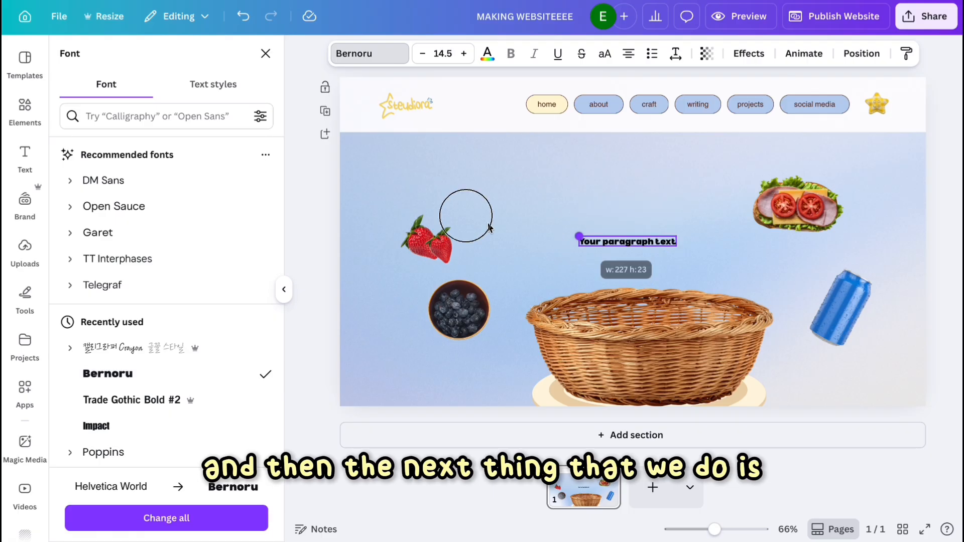
left_click_drag(489, 229, 405, 218)
double_click(627, 233)
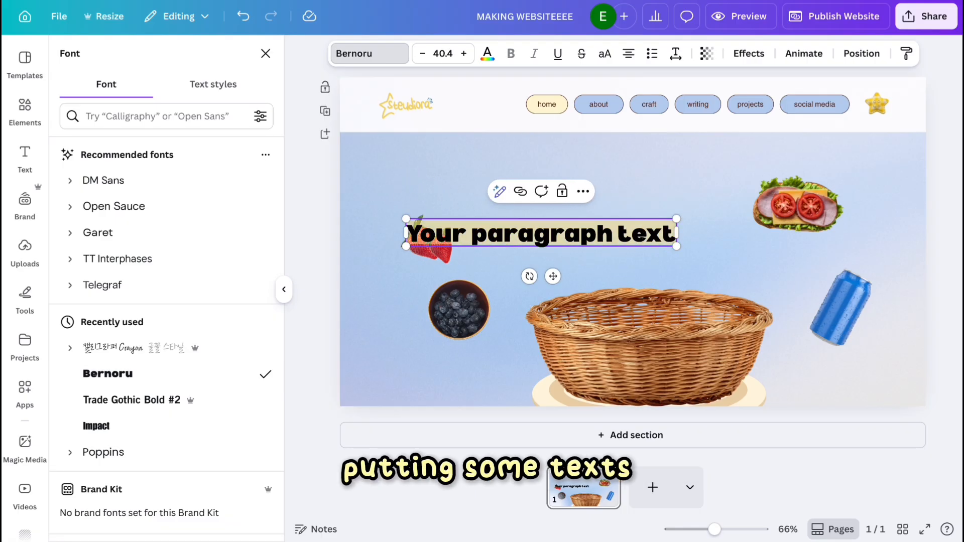
type("let’s have a")
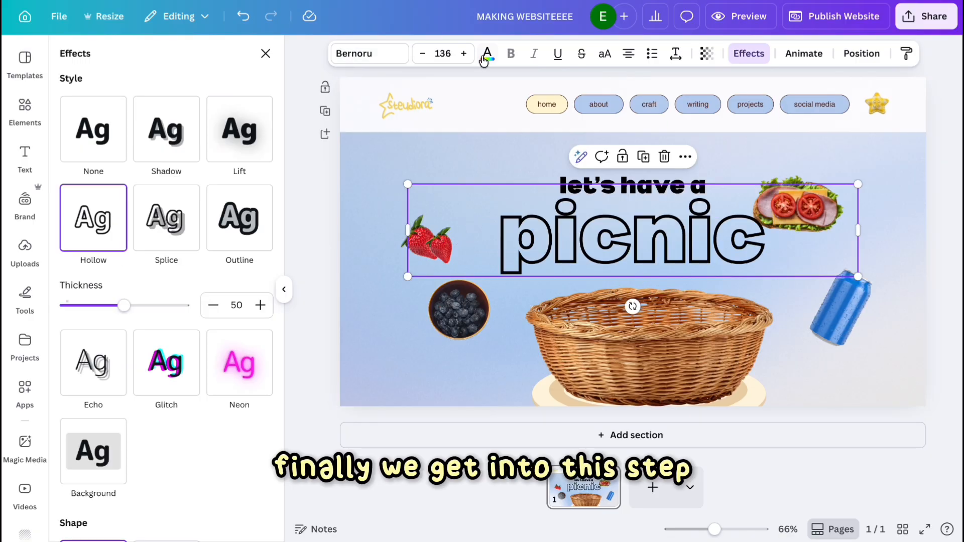
Apply the Outline effect to the large "picnic" title and open its outline colour.
left_click(487, 54)
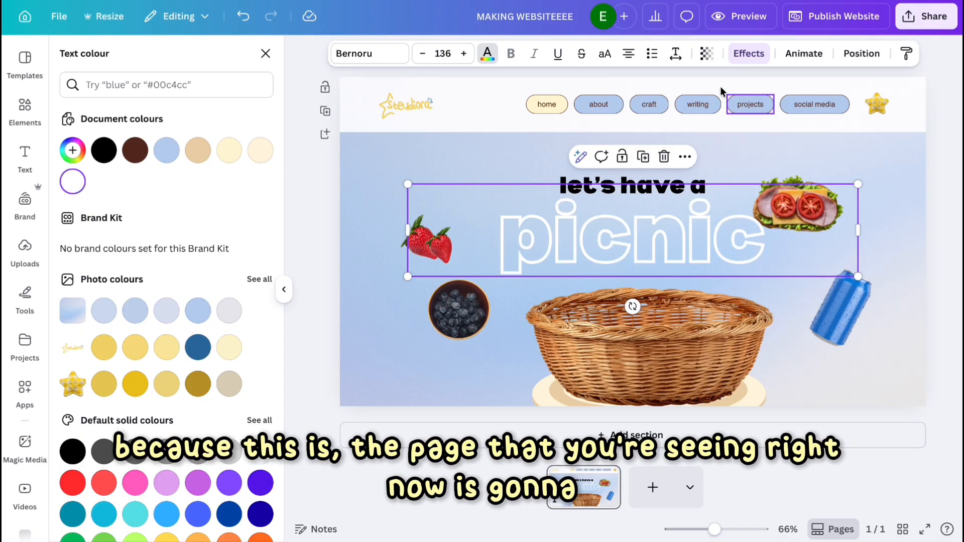
left_click(743, 56)
scroll(90, 103, "up", 3)
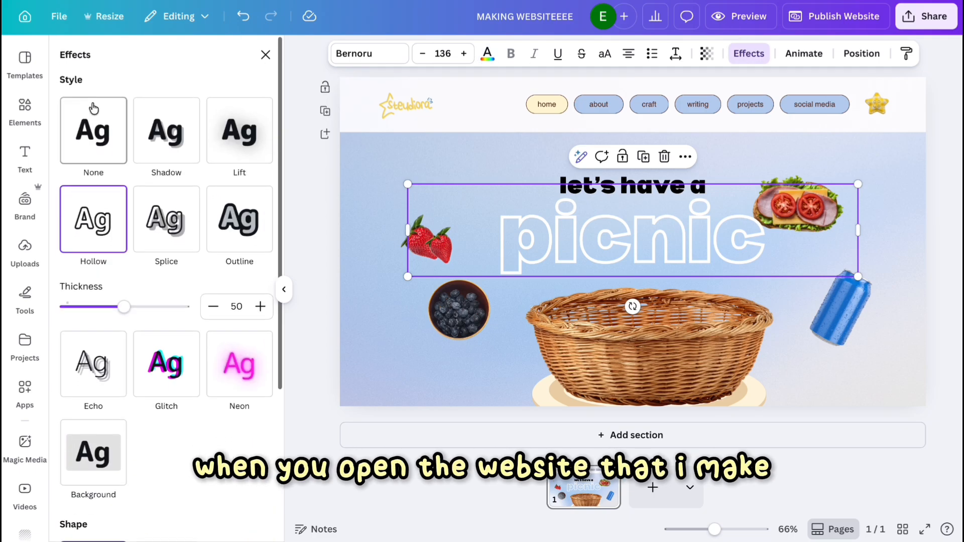
left_click(93, 149)
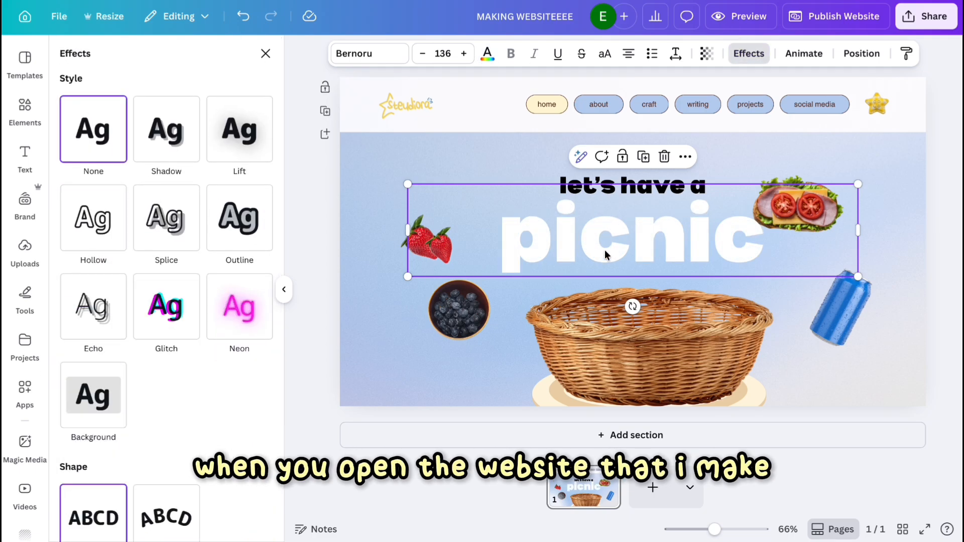
left_click(264, 227)
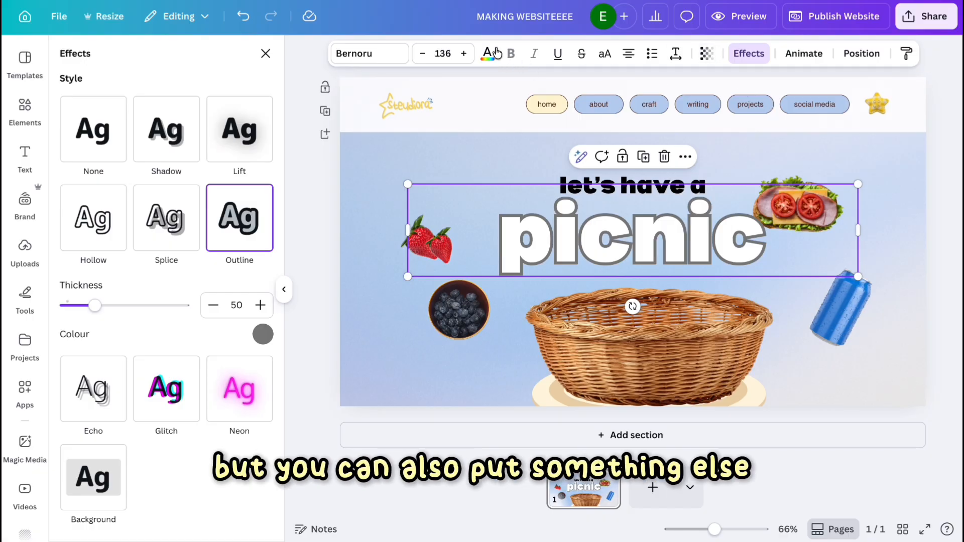
left_click(263, 335)
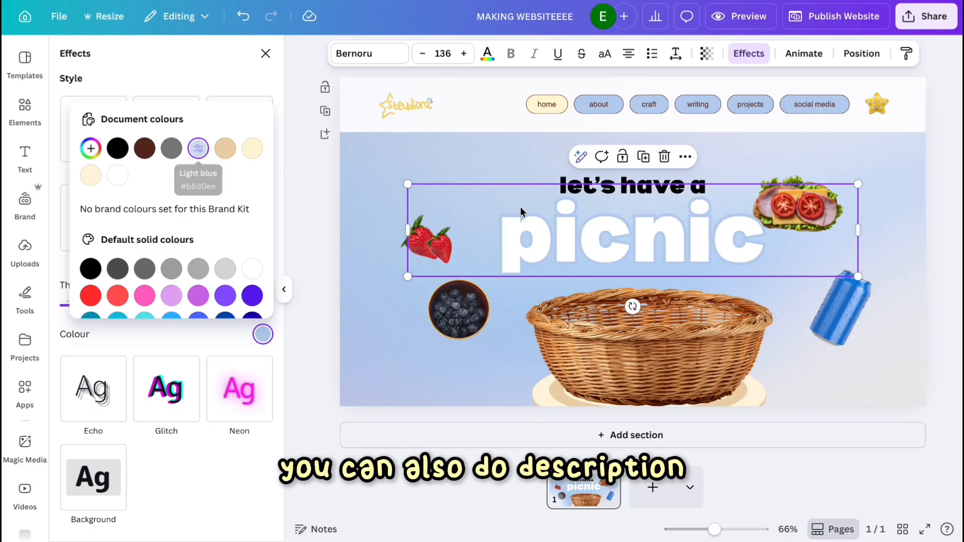
Select the "let's have a" text and colour it dark blue.
left_click(580, 181)
mouse_move(578, 172)
left_mouse_down()
mouse_move(580, 189)
mouse_move(580, 181)
left_mouse_up()
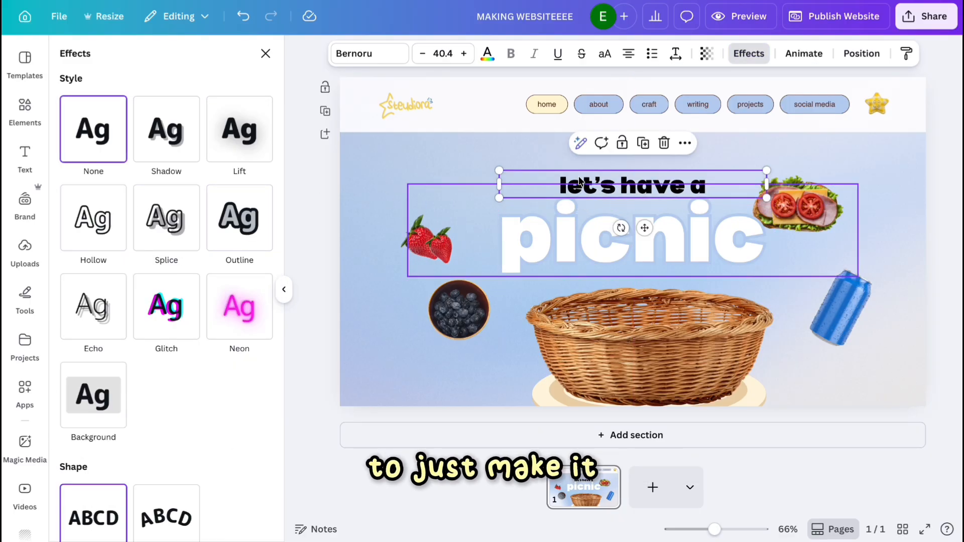
left_click(487, 53)
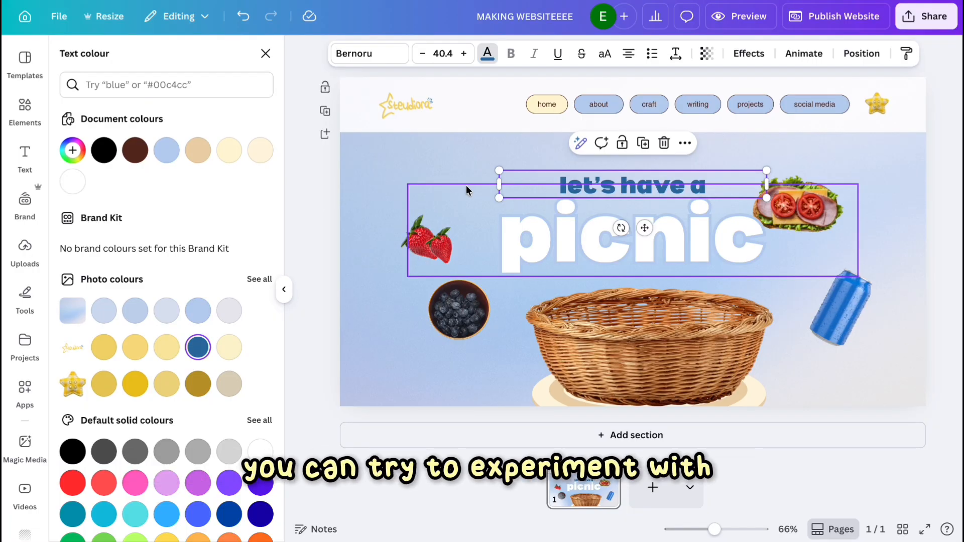
Search the elements for star, add a star shape, and shrink it beside the "picnic" title.
left_click(25, 106)
left_click(129, 67)
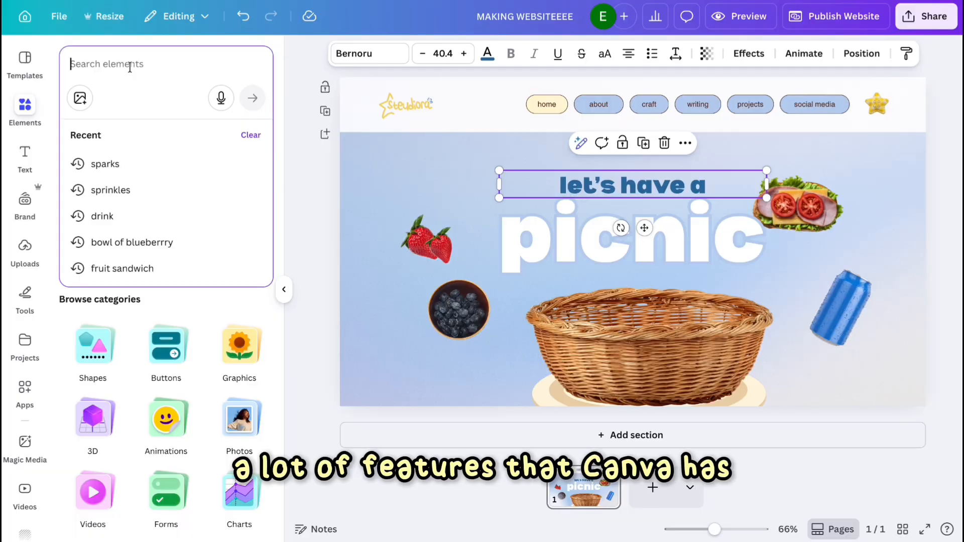
type("star")
key("Return")
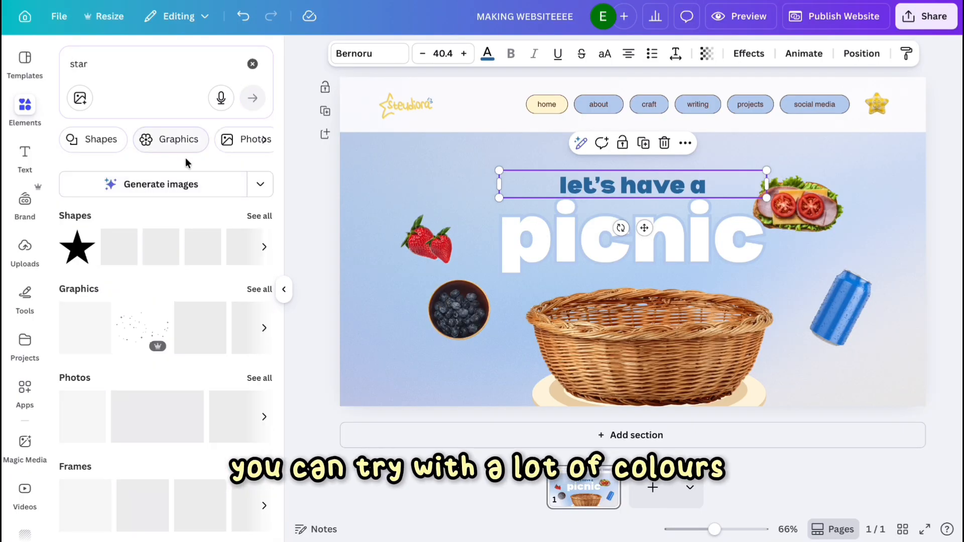
left_click(88, 265)
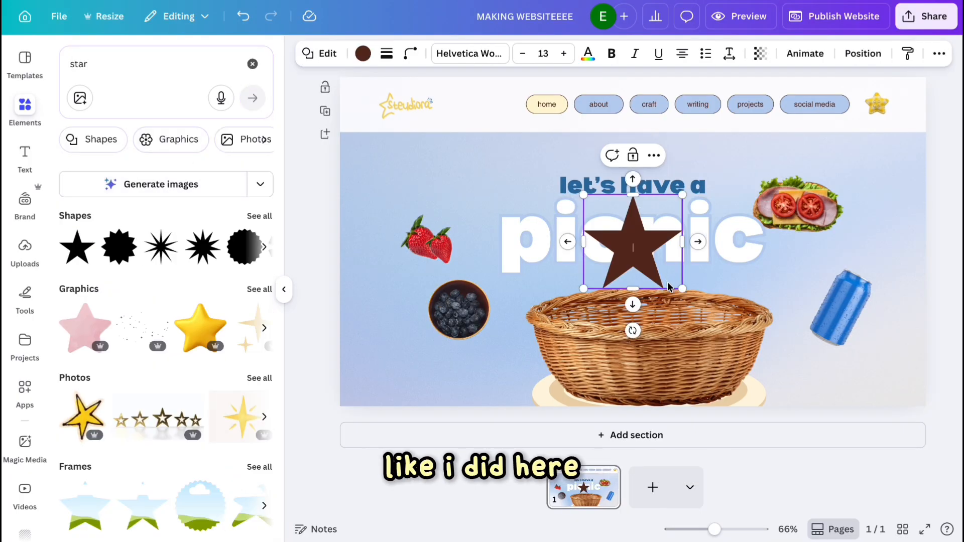
left_click_drag(682, 289, 542, 254)
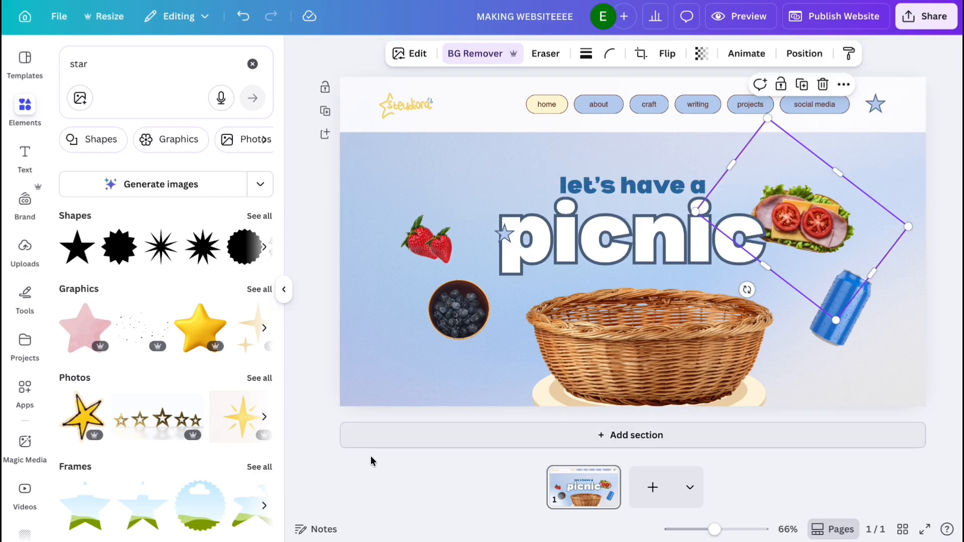
left_click(458, 161)
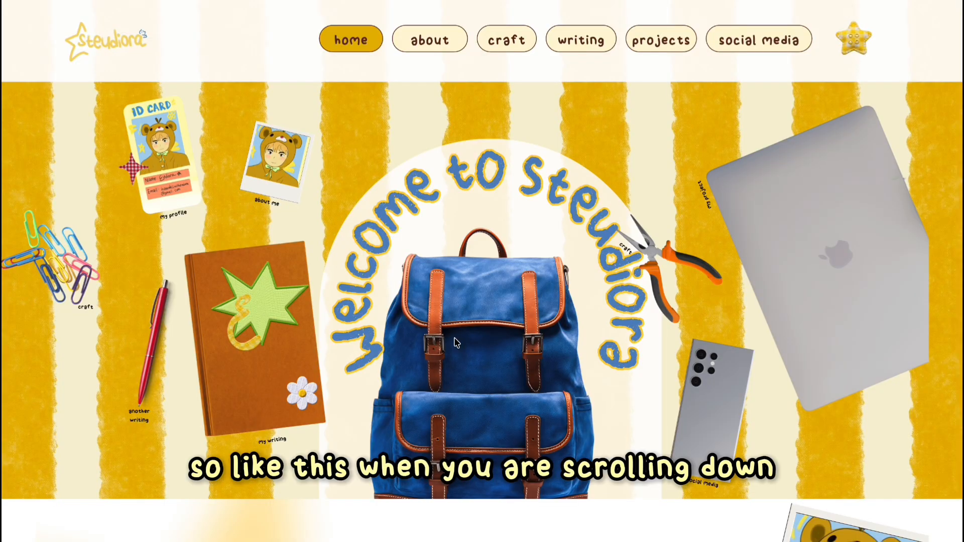
Add a new section below the hero and paste the hero's blue background into it.
scroll(453, 337, "down", 10)
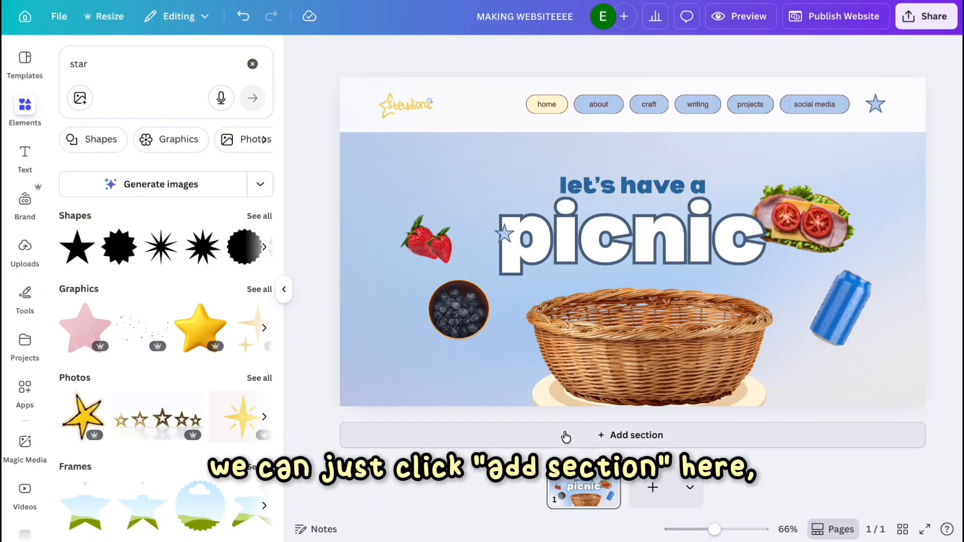
left_click(563, 440)
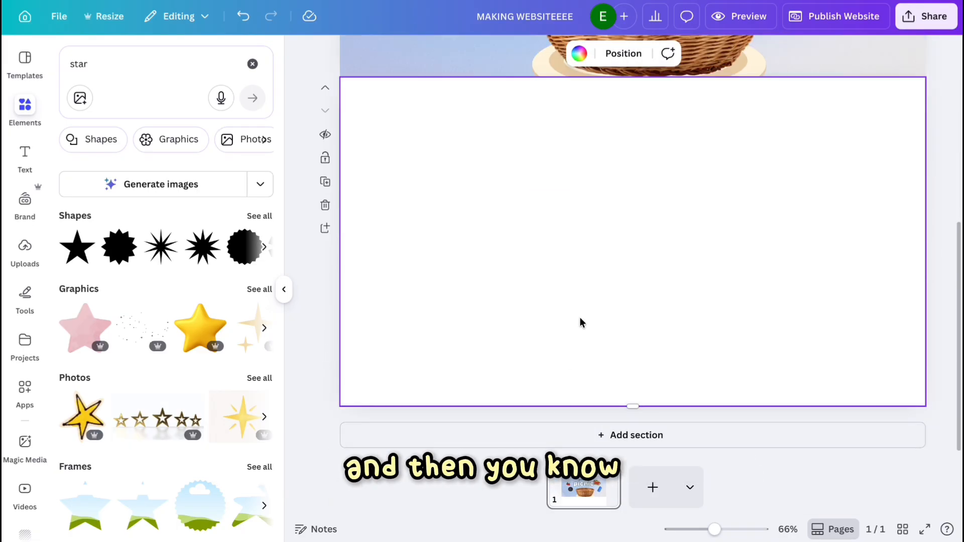
scroll(577, 316, "up", 3)
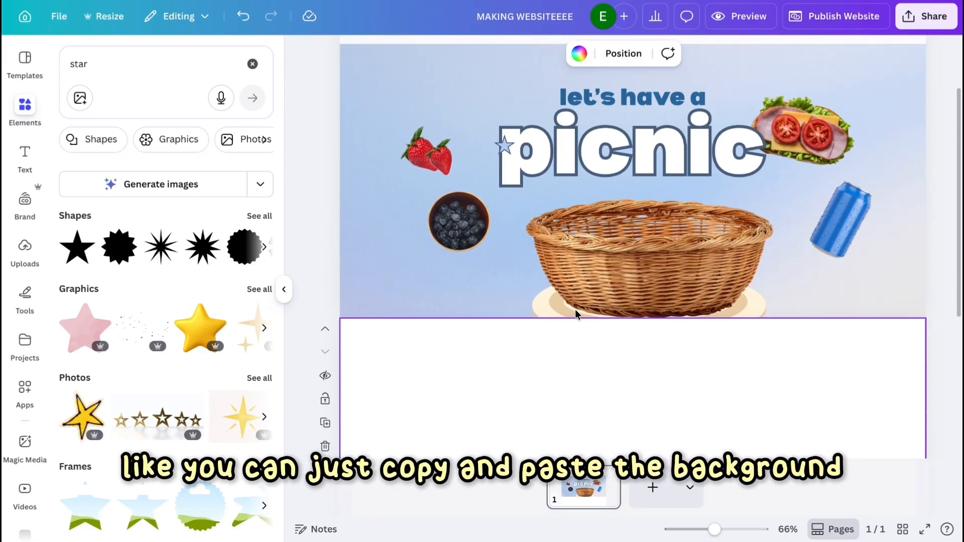
left_click(424, 281)
left_click(517, 419)
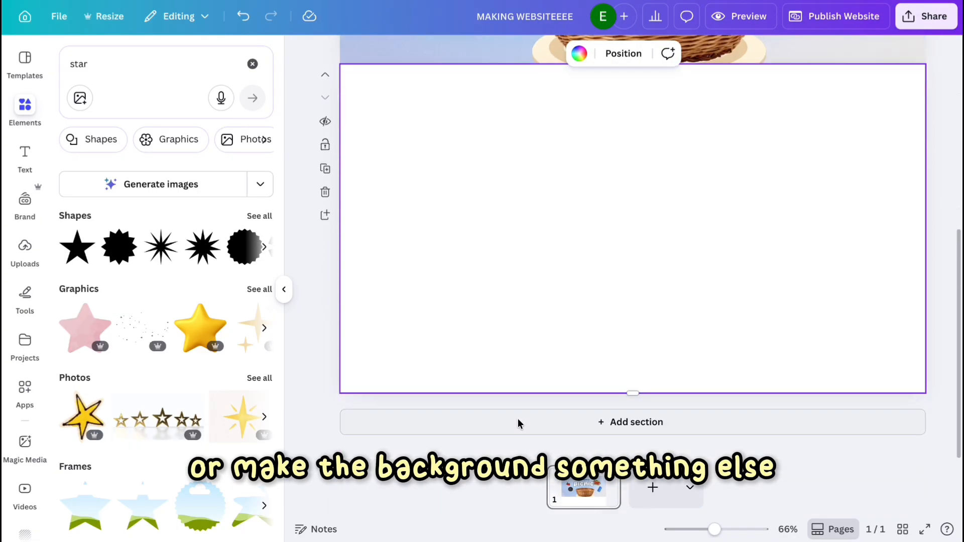
key("super+v")
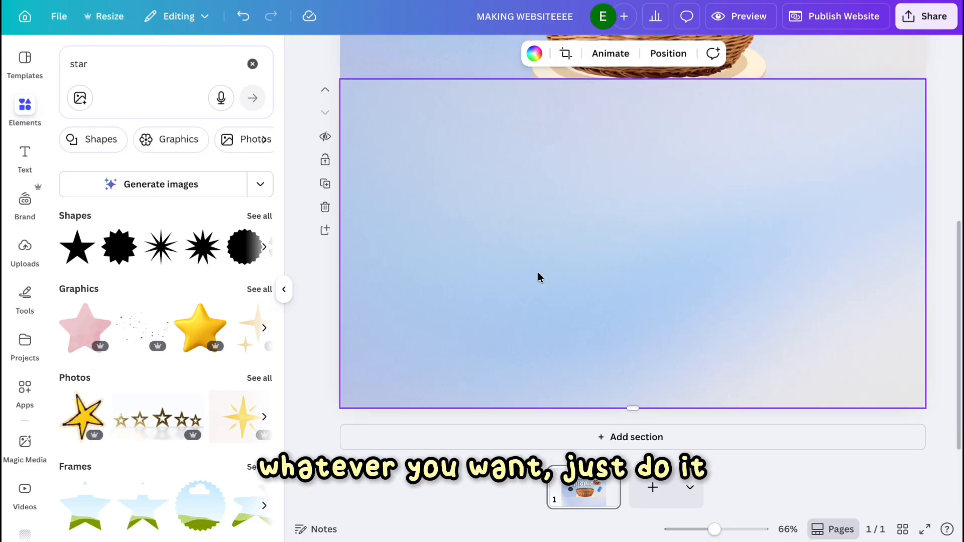
Delete the craft, writing and projects navigation buttons from the header.
scroll(537, 273, "up", 3)
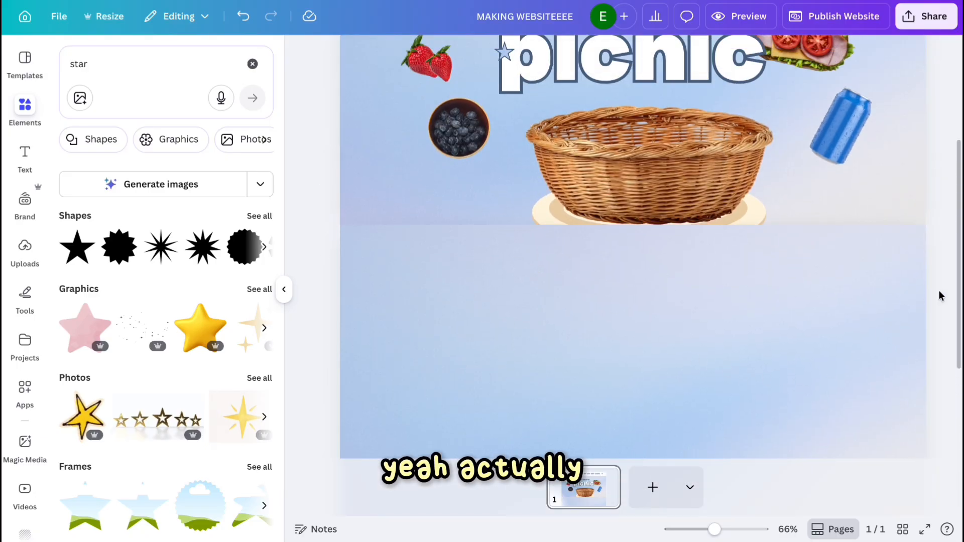
scroll(658, 116, "up", 5)
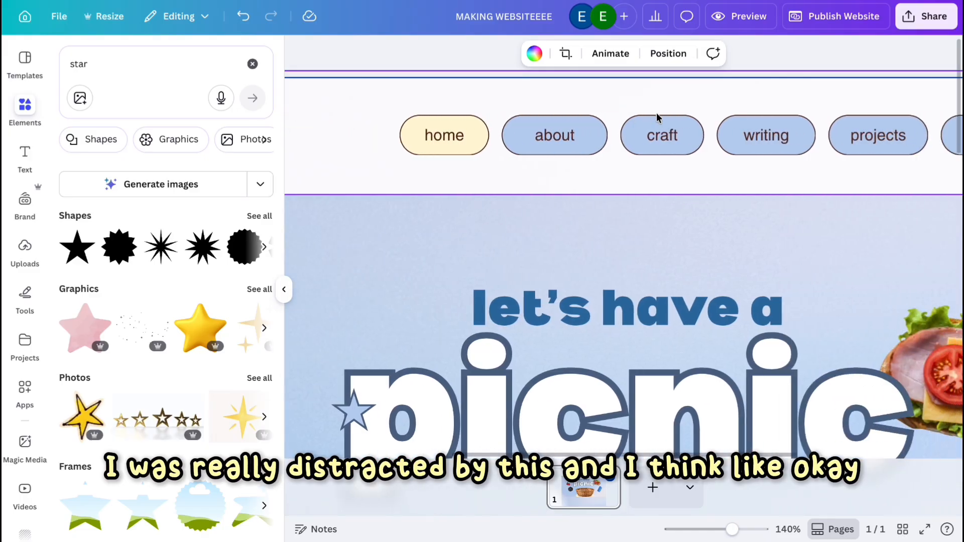
left_click(642, 142)
key("Delete")
scroll(645, 143, "right", 2)
key("Delete")
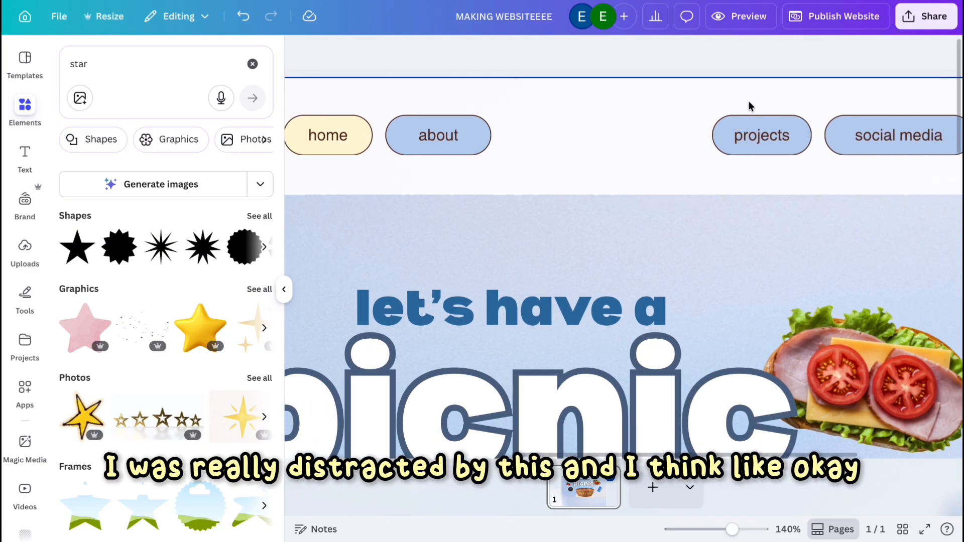
left_click(778, 135)
key("Delete")
left_click(886, 149)
scroll(887, 150, "down", 3)
scroll(886, 150, "left", 3)
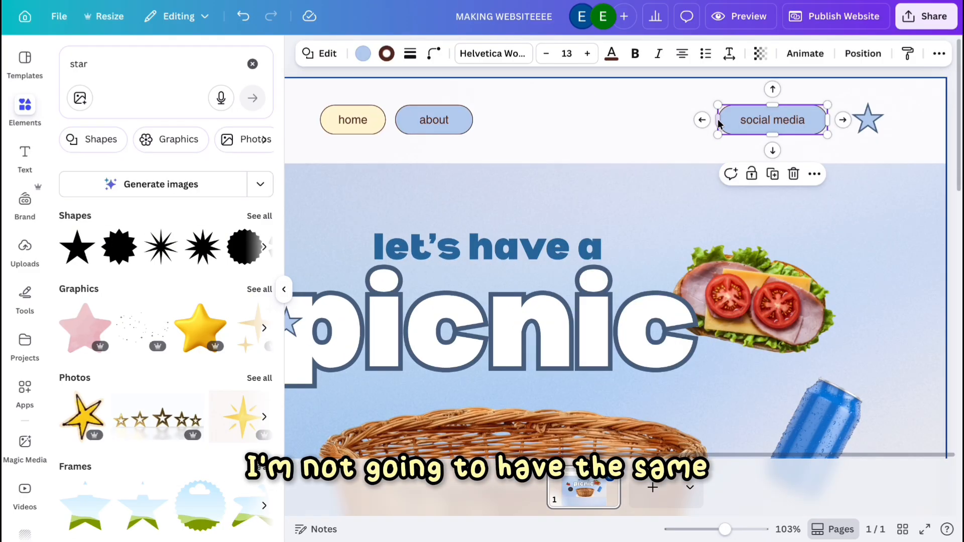
Move the navigation buttons together next to the star, select all three, and align them to the middle.
left_click_drag(719, 120, 678, 121)
left_click(461, 125)
left_click(339, 122, "shift")
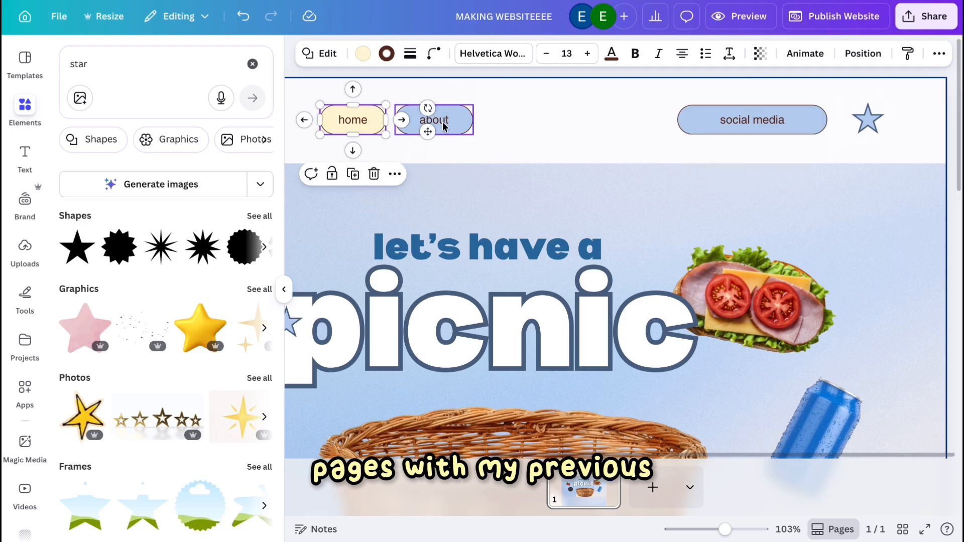
left_click_drag(442, 122, 641, 120)
left_click(709, 125, "shift")
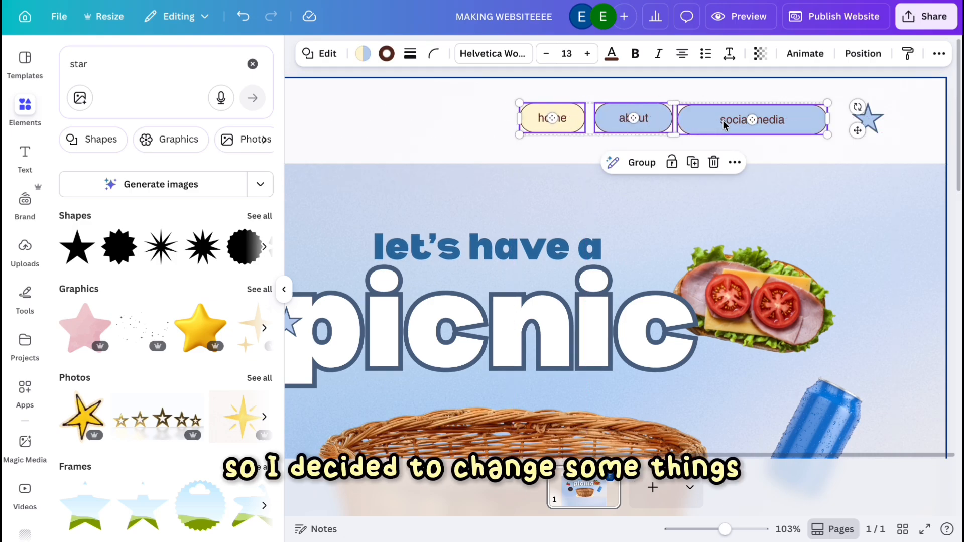
left_click(858, 52)
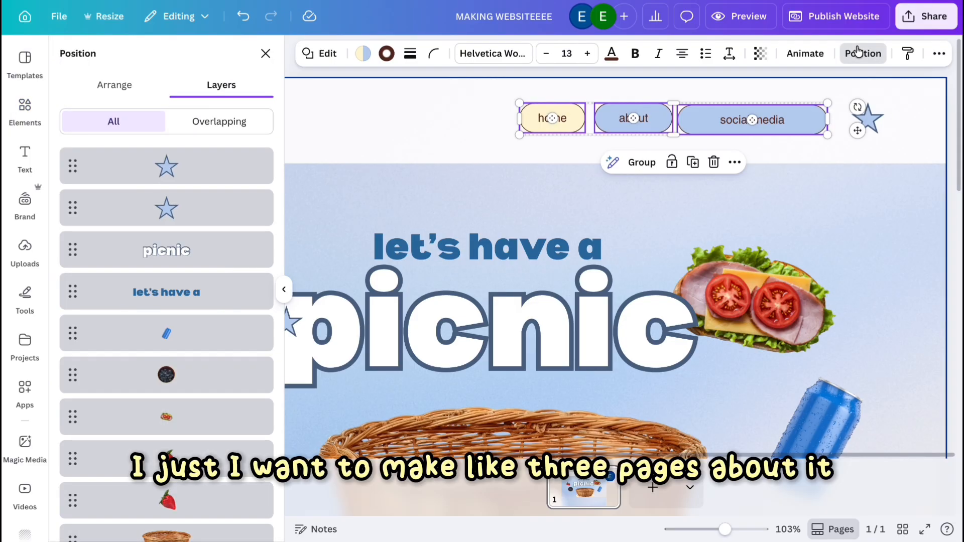
left_click(86, 89)
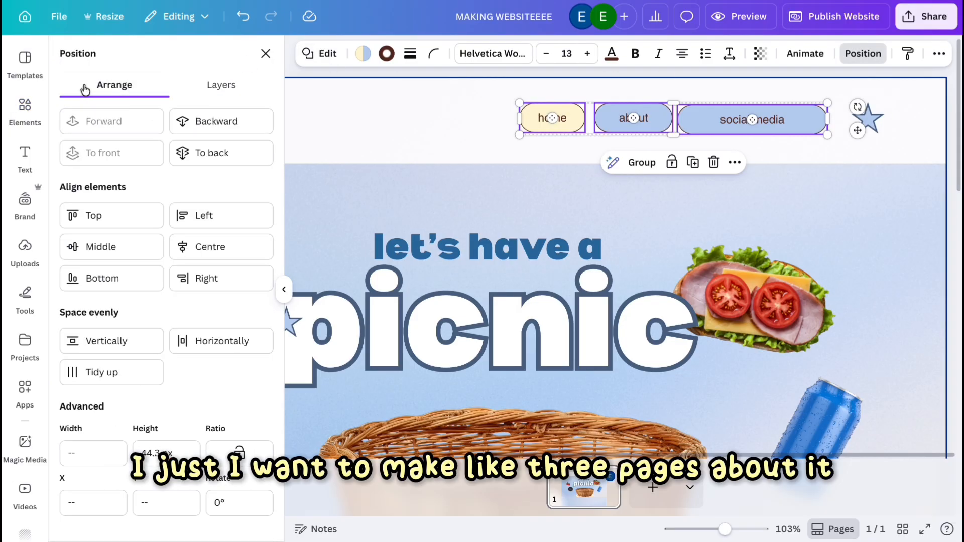
left_click(114, 250)
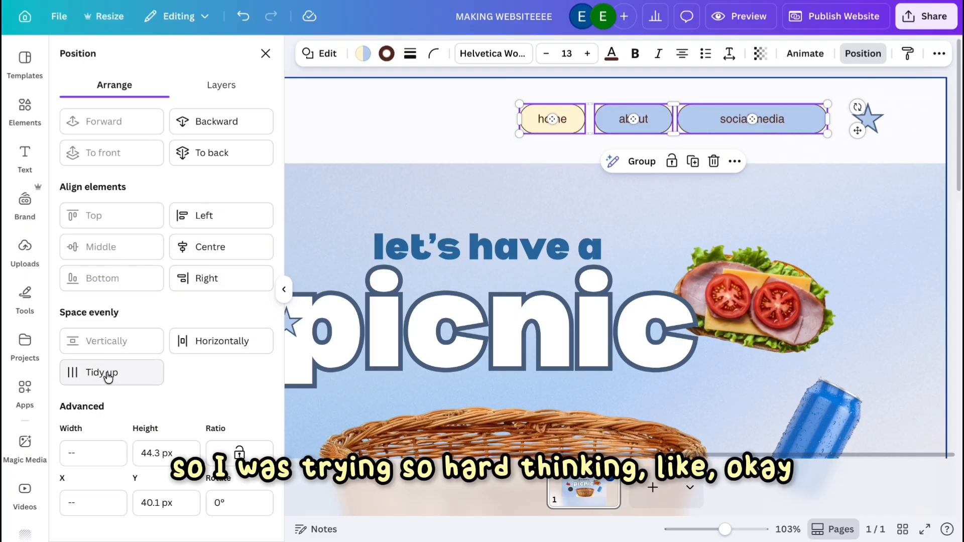
Rename the navigation buttons to basket and what's inside mine.
left_click(430, 55)
mouse_move(386, 109)
left_mouse_down()
mouse_move(346, 114)
mouse_move(383, 118)
left_mouse_up()
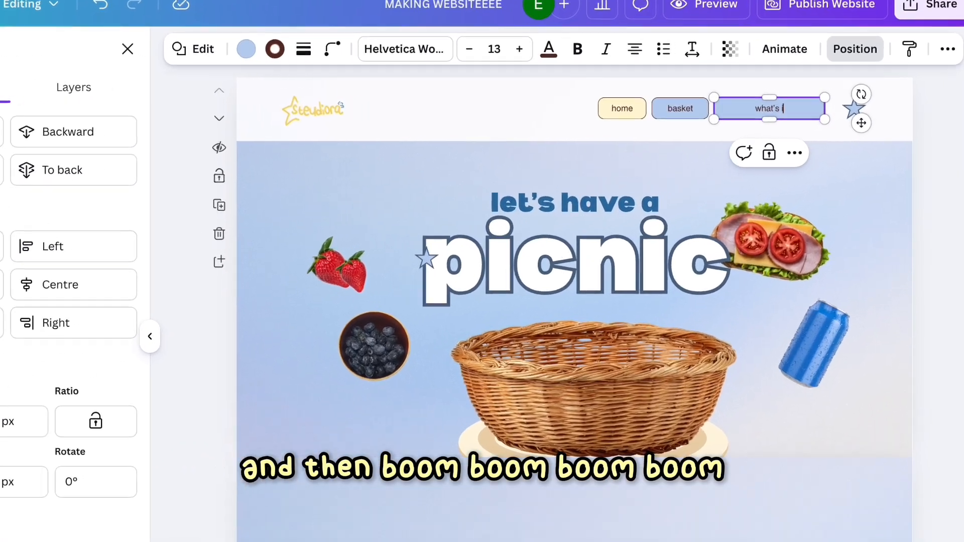
type("nside min")
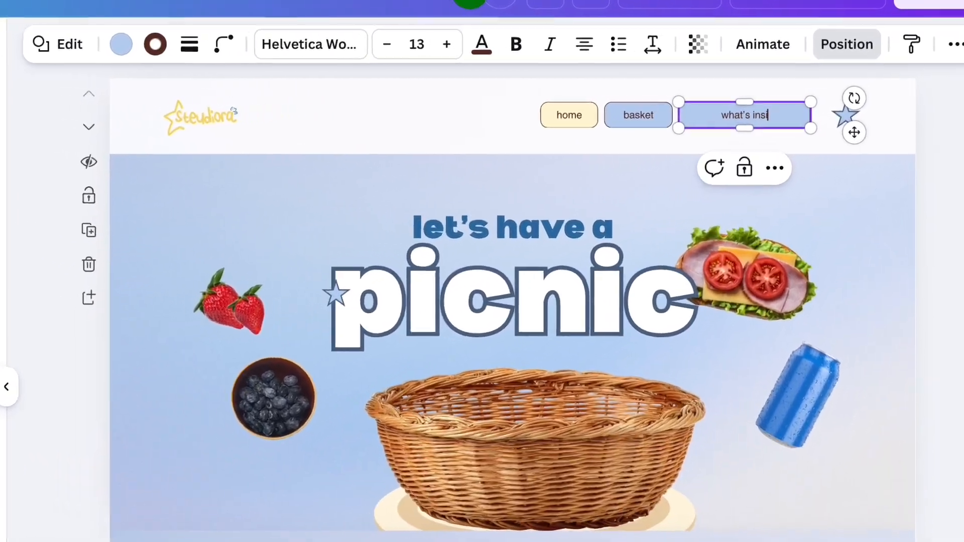
type("e")
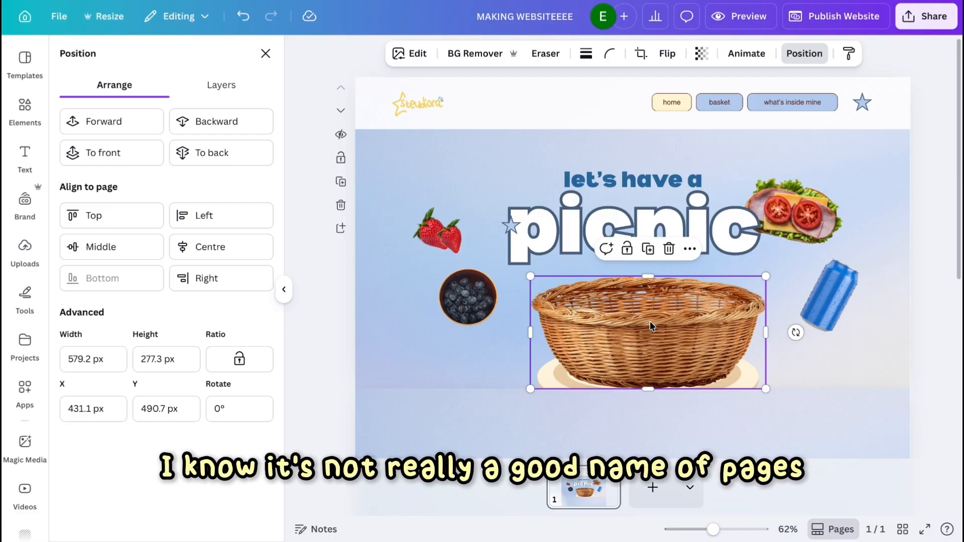
Duplicate the "let's have a" heading into the new section and change its text to fruit choices.
scroll(650, 320, "down", 2)
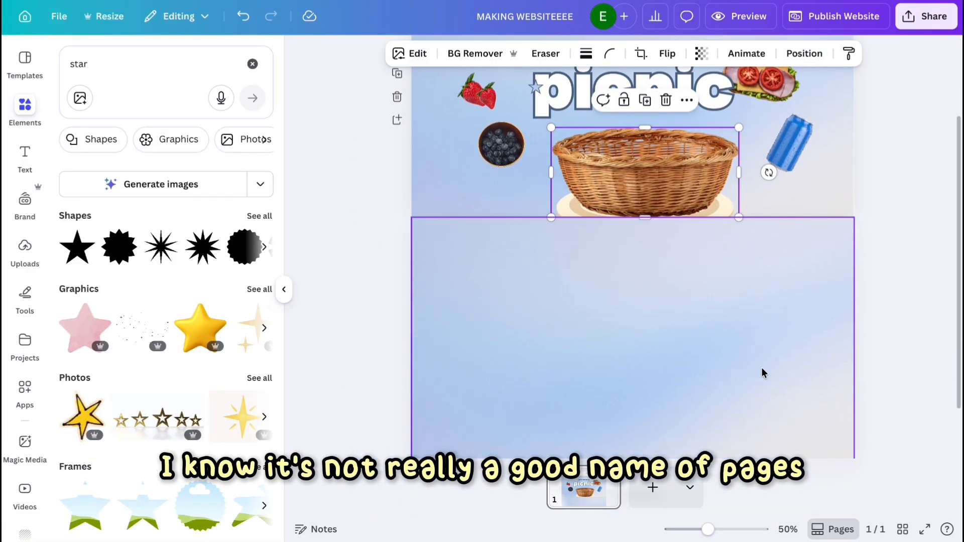
scroll(762, 370, "up", 2)
left_click(888, 101)
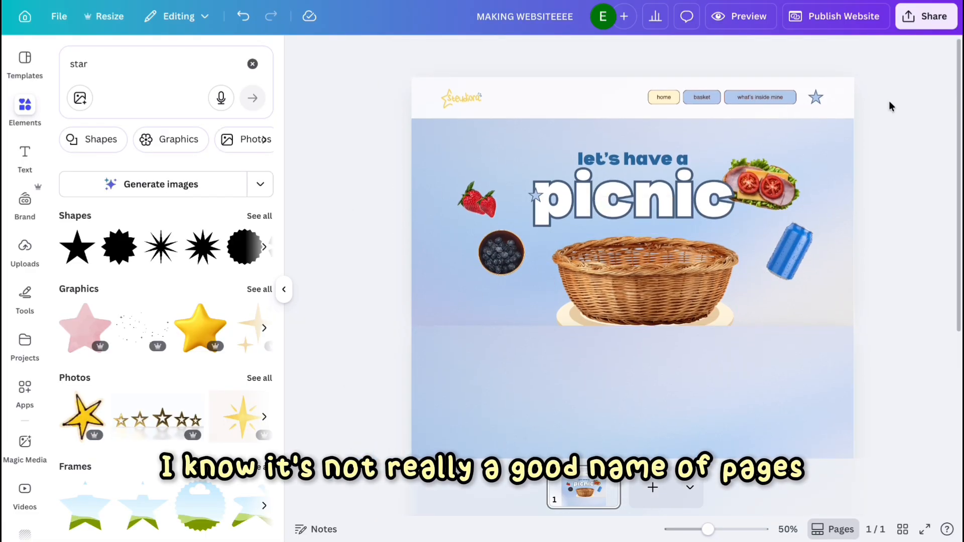
scroll(717, 217, "down", 3)
left_click(663, 236)
scroll(664, 236, "up", 3)
scroll(604, 350, "up", 1)
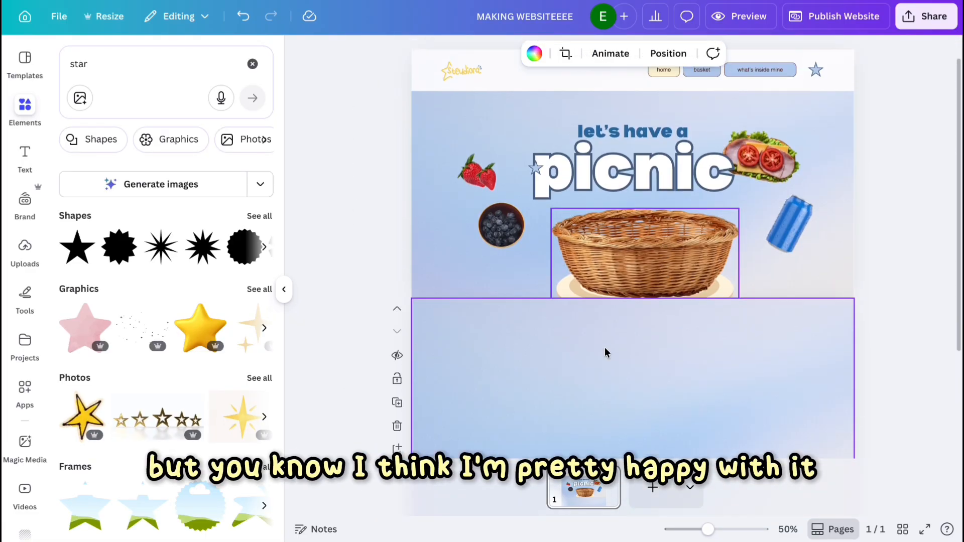
scroll(581, 370, "down", 3)
scroll(582, 370, "up", 3)
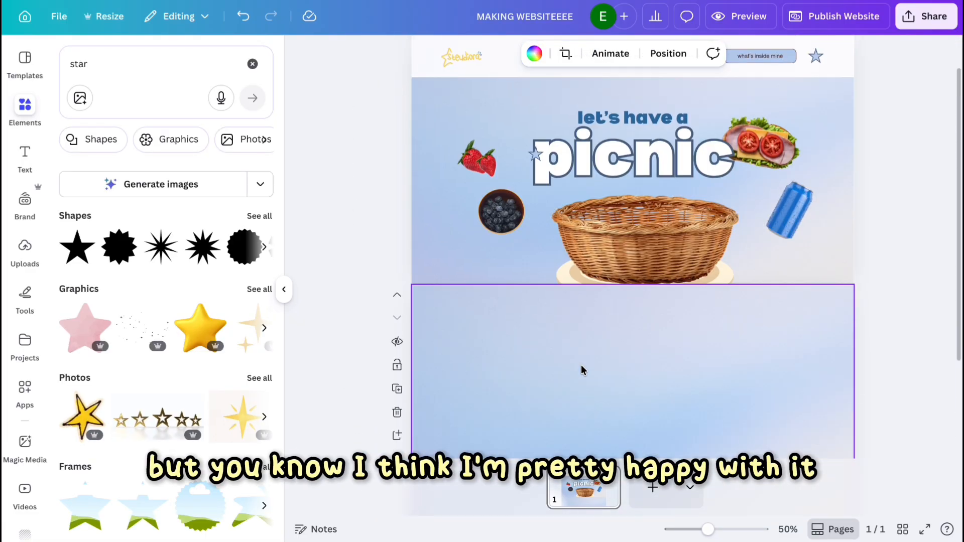
left_click(612, 110)
key("super+d")
left_click_drag(609, 110, 517, 313)
double_click(517, 313)
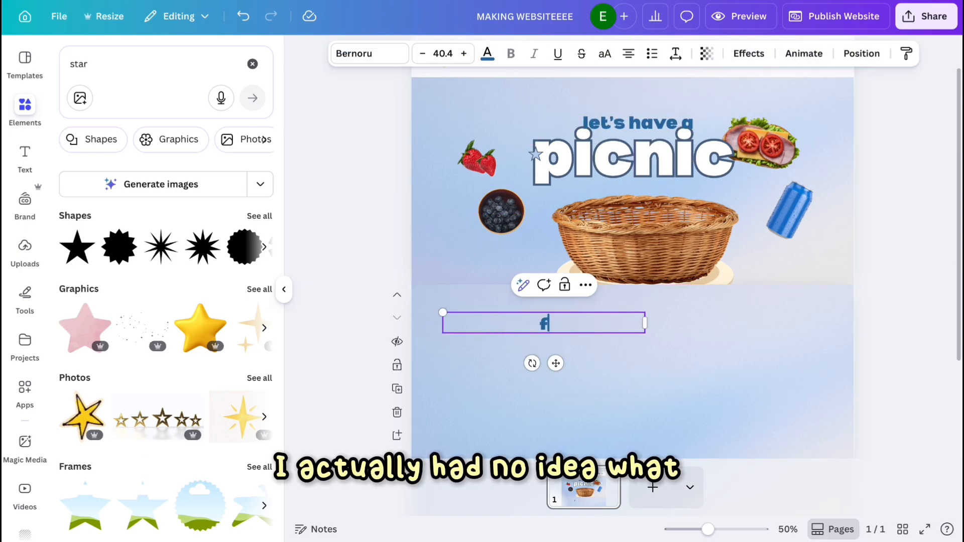
left_click(590, 396)
scroll(595, 352, "down", 1)
left_click(577, 275)
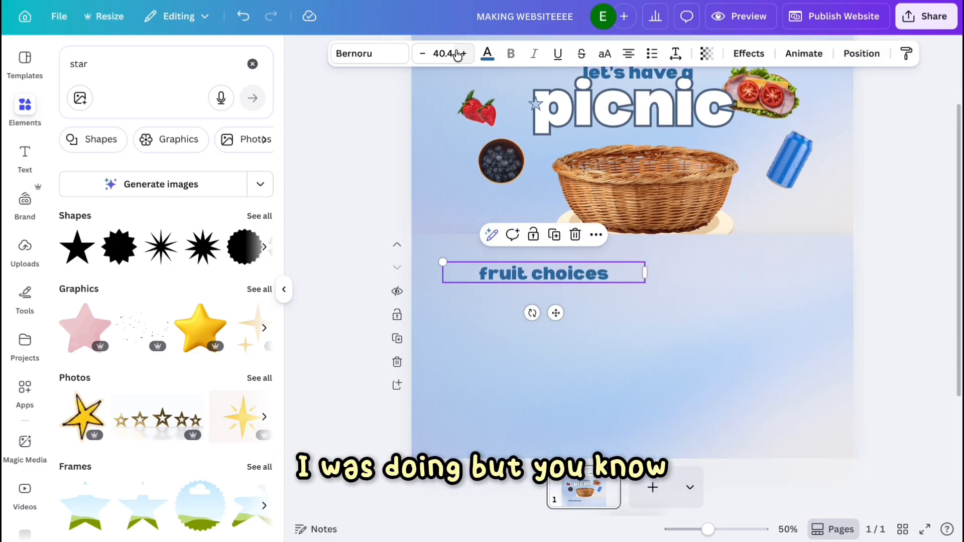
Set the fruit choices heading's font size to 60 and place a duplicate of it below.
left_click(443, 53)
type("60")
key("Return")
key("super+d")
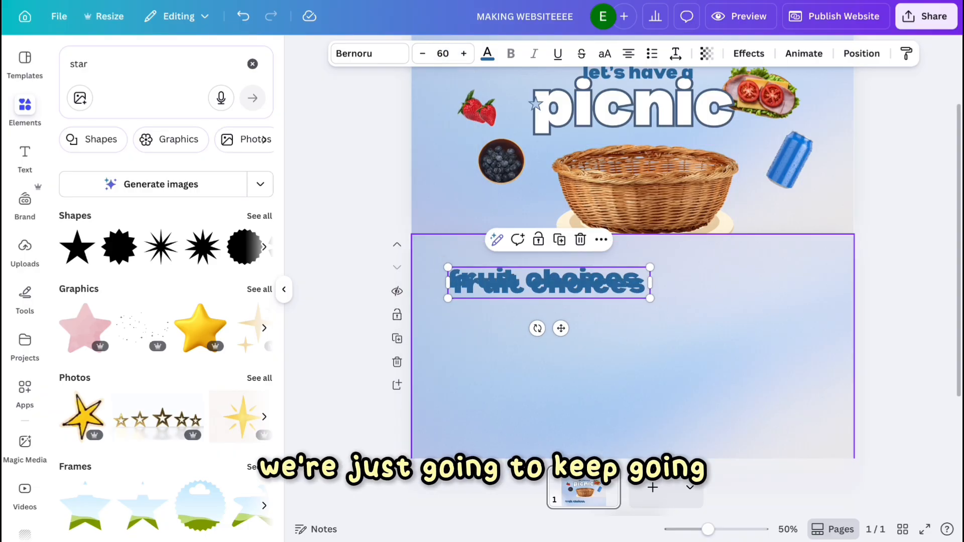
left_click_drag(577, 279, 547, 332)
Change the duplicate's font to Trade Gothic Bold #2 and shrink it to about 32.
left_click(369, 53)
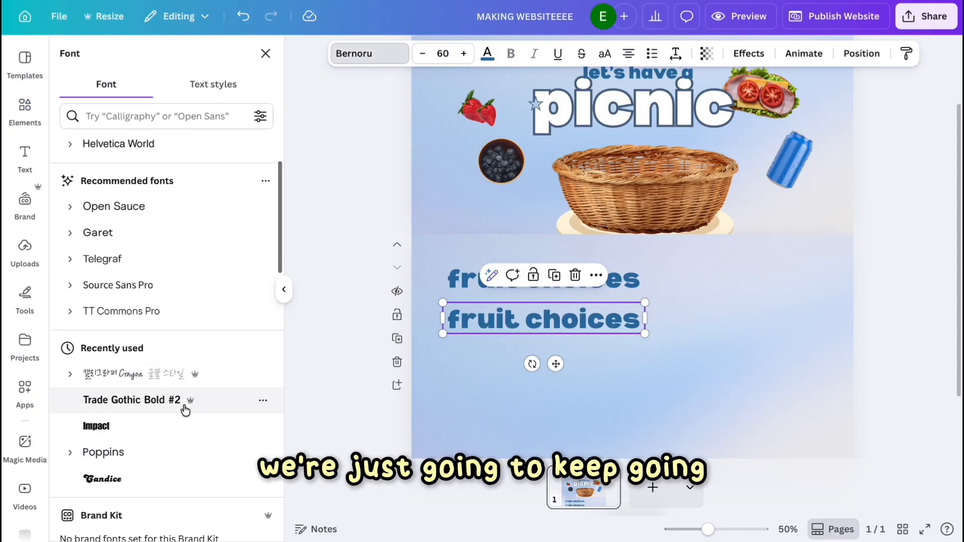
left_click(182, 400)
scroll(151, 401, "down", 3)
left_click(132, 334)
left_click(132, 282)
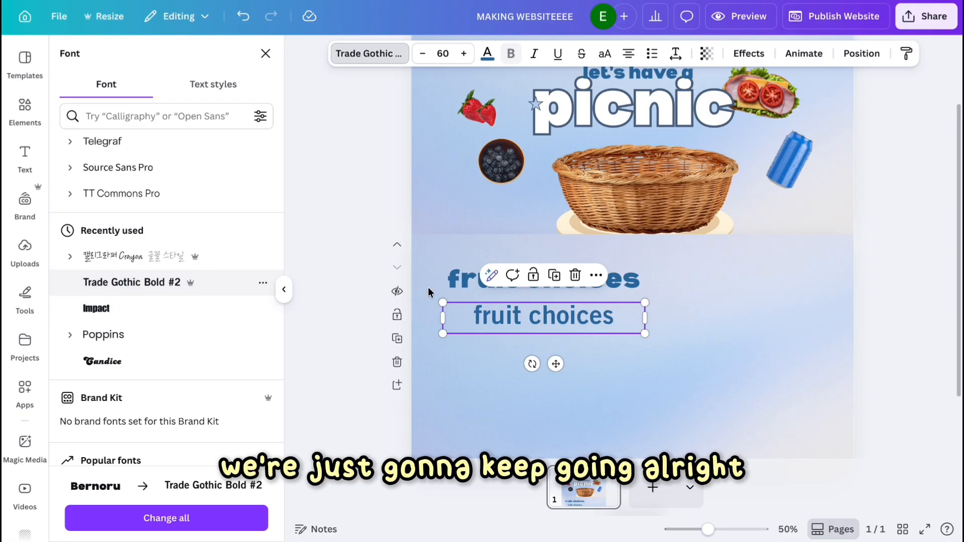
left_click_drag(616, 335, 519, 365)
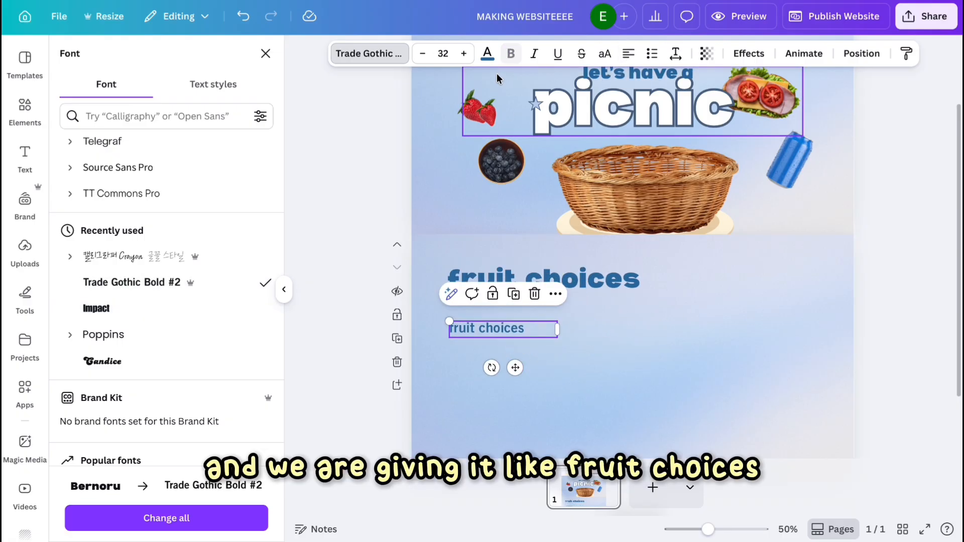
Search elements for fruit photos, add a tangerine image, and shrink it into the new section.
left_click(25, 108)
type("fruit")
key("Return")
left_click(251, 301)
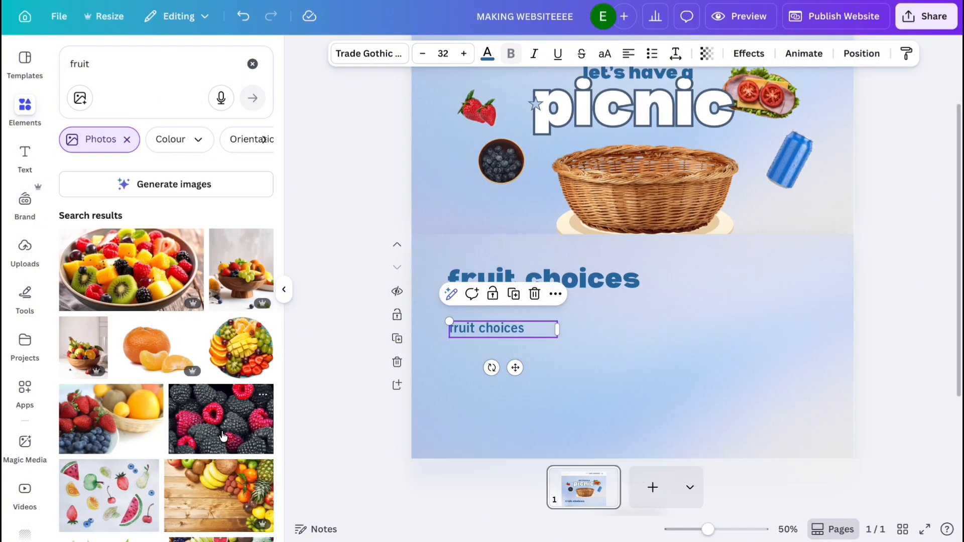
left_click(159, 348)
scroll(433, 252, "down", 2)
scroll(167, 376, "down", 3)
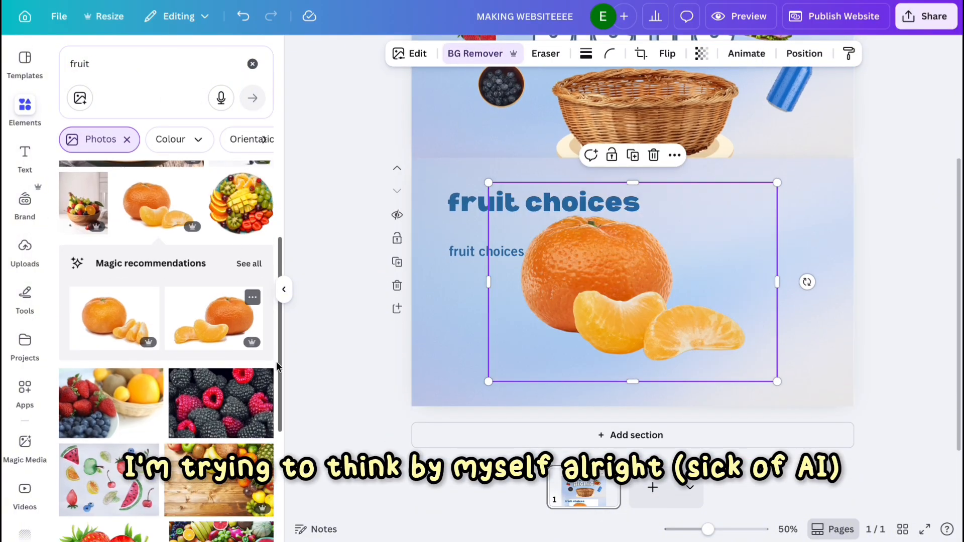
left_click_drag(777, 382, 604, 265)
left_click_drag(566, 230, 523, 308)
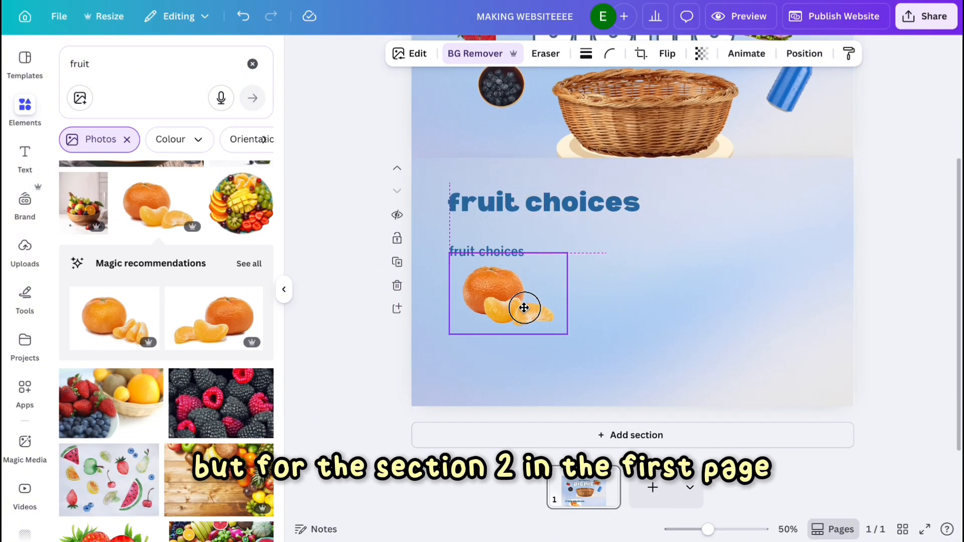
Add strawberry and kiwi photos, shrinking them and placing them near the tangerine.
scroll(166, 301, "down", 4)
left_click(104, 398)
left_click_drag(753, 380, 642, 369)
left_click(110, 196)
left_click_drag(781, 383, 515, 399)
left_click(502, 296)
left_click_drag(566, 333, 521, 301)
left_click_drag(486, 274, 478, 294)
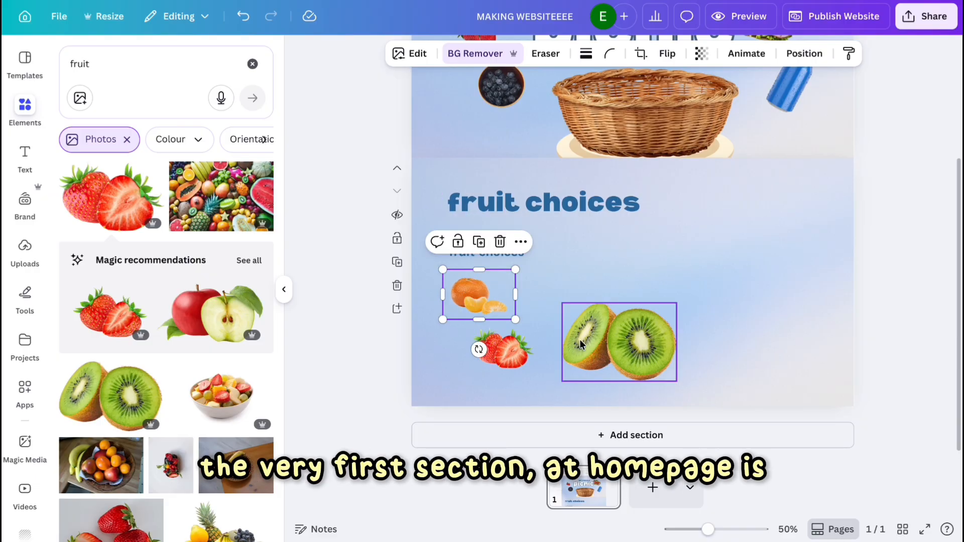
Arrange the fruit images into a column and move the small fruit choices text beside the heading.
left_click(581, 345)
left_click_drag(678, 383, 622, 345)
left_click_drag(464, 251, 668, 190)
left_click_drag(601, 314, 537, 281)
left_click_drag(478, 308, 483, 313)
left_click(502, 349)
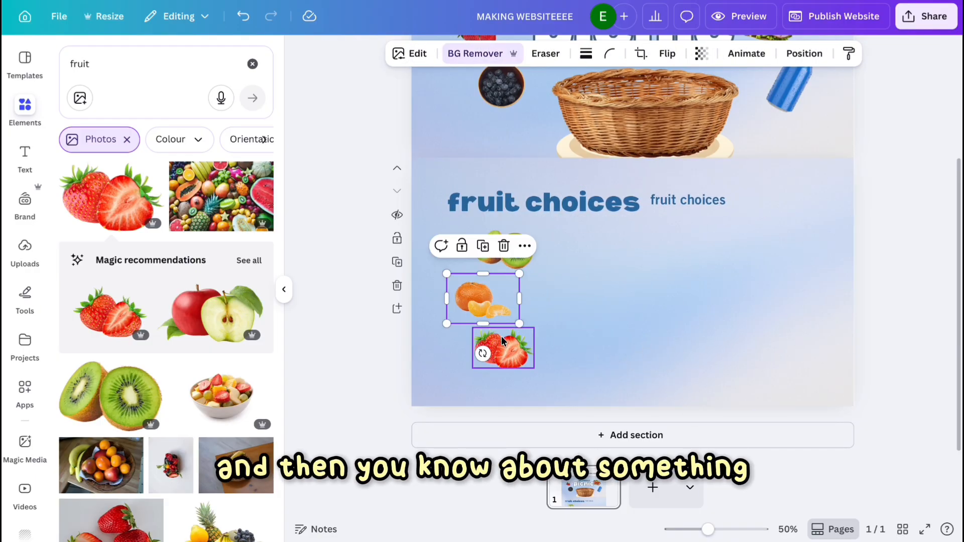
Add apple and mango photos, shrinking them and placing them among the fruit images.
left_click(211, 314)
left_click_drag(451, 382, 728, 260)
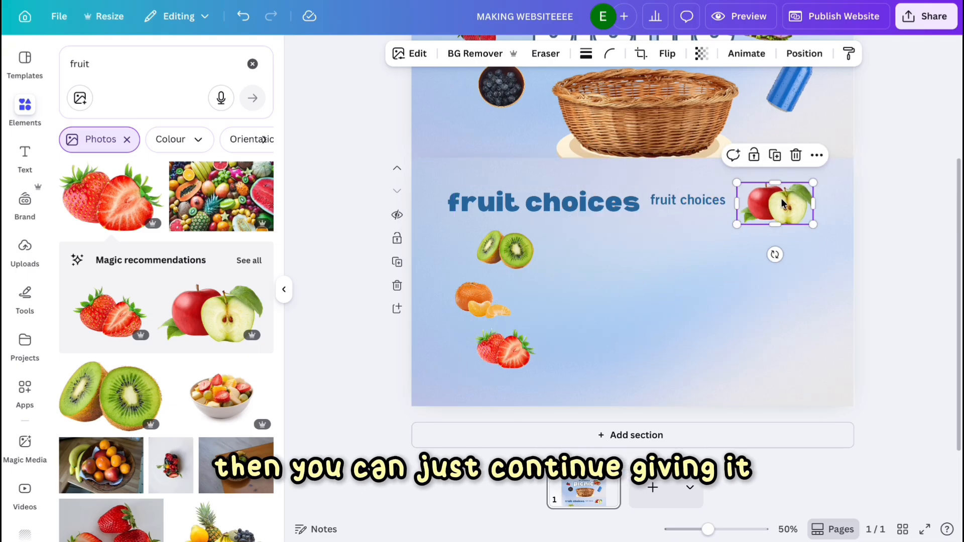
left_click_drag(773, 210, 588, 376)
scroll(163, 397, "down", 5)
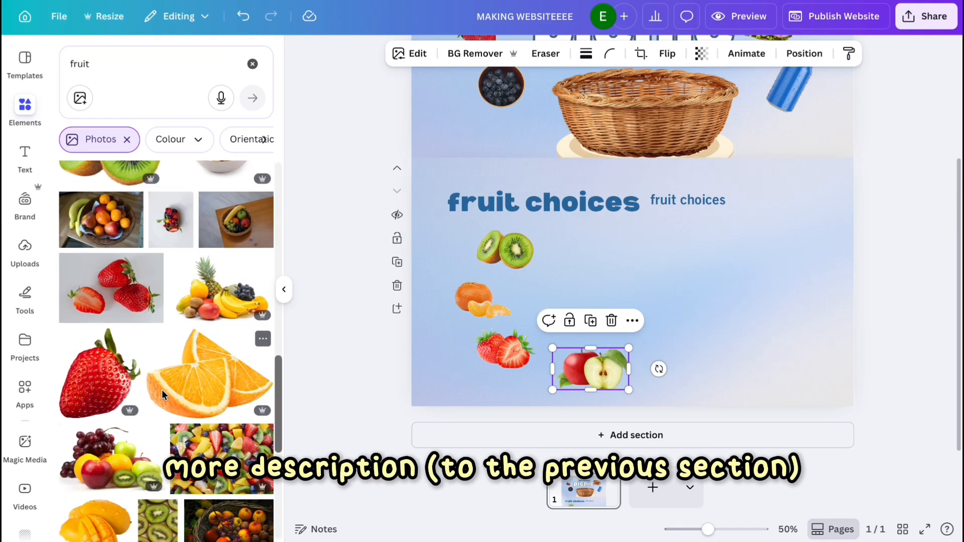
scroll(162, 390, "down", 5)
left_click(114, 337)
left_click_drag(753, 381, 577, 238)
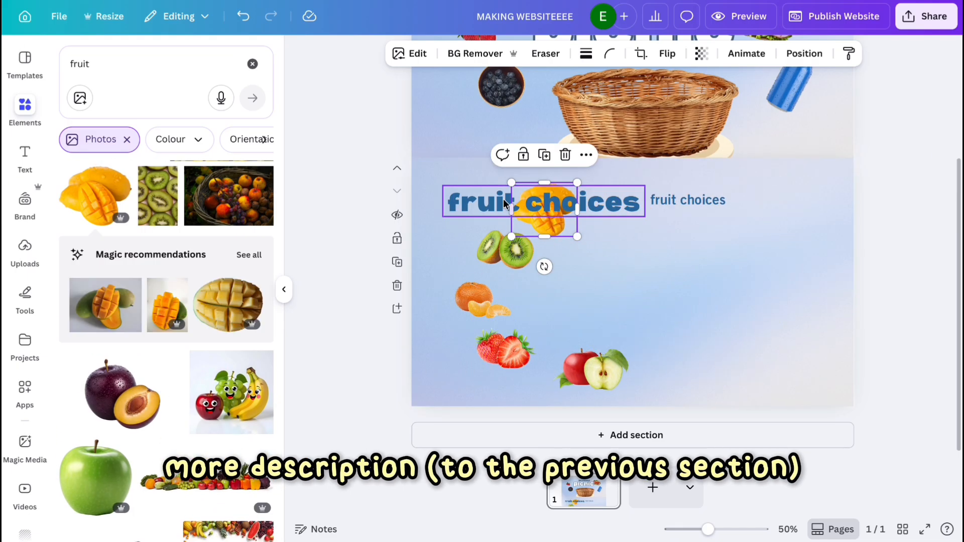
Reposition the fruit choices heading as a two-line block at the section's left and shift the fruits right.
left_click_drag(505, 202, 686, 200)
left_click_drag(628, 201, 705, 201)
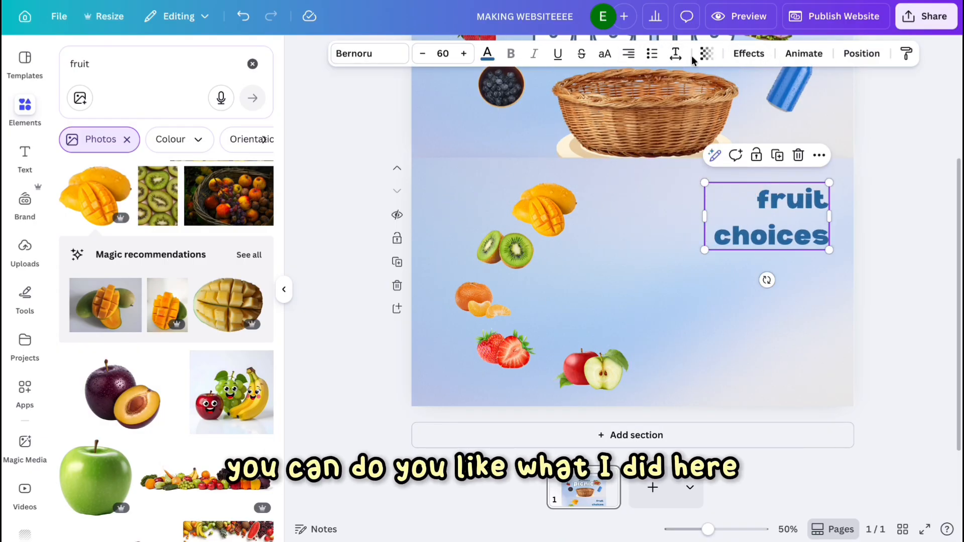
left_click_drag(465, 211, 587, 407)
left_click_drag(546, 365, 596, 366)
left_click_drag(766, 233, 497, 233)
Reduce the heading's line spacing and left-align its text.
left_click(676, 53)
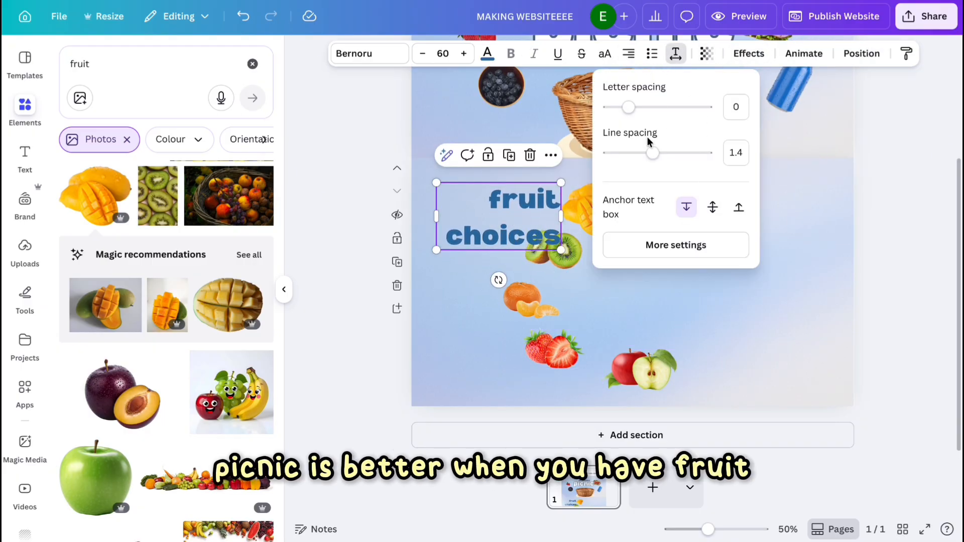
left_click_drag(651, 152, 636, 151)
left_click(629, 55)
Reword the heading to choices of fruit.
left_click(520, 213)
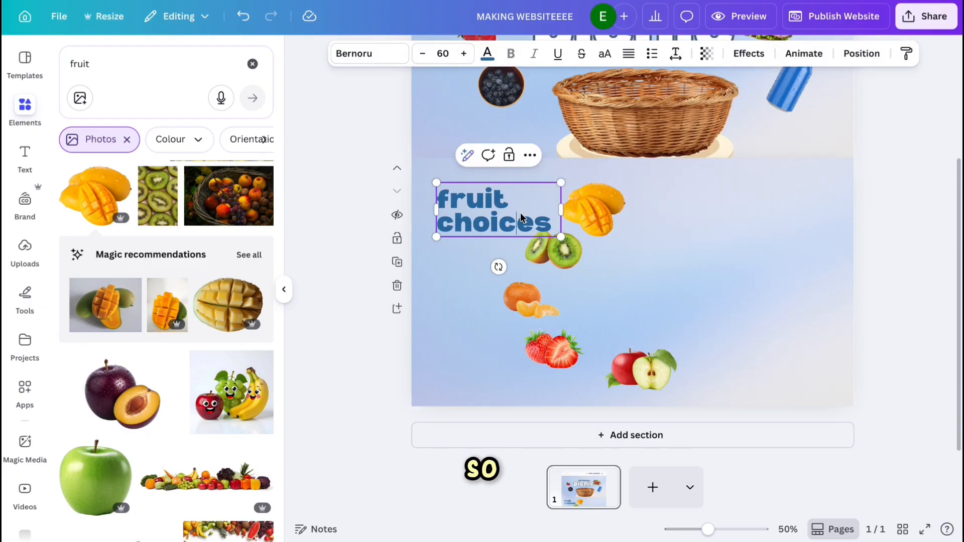
key("BackSpace")
key("BackSpace")
key("BackSpace")
key("BackSpace")
key("BackSpace")
key("BackSpace")
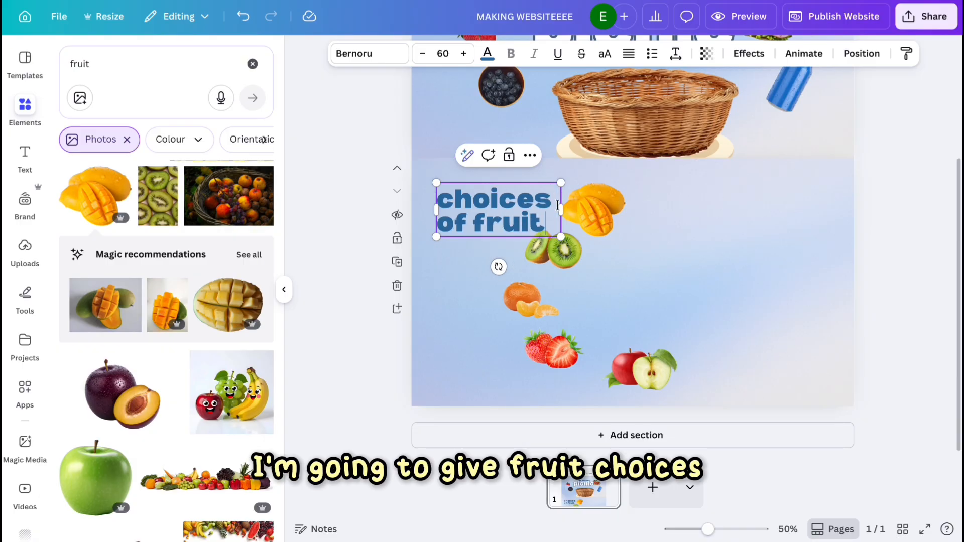
Select the fruit images and move them further right of the heading.
left_click_drag(653, 195, 555, 398)
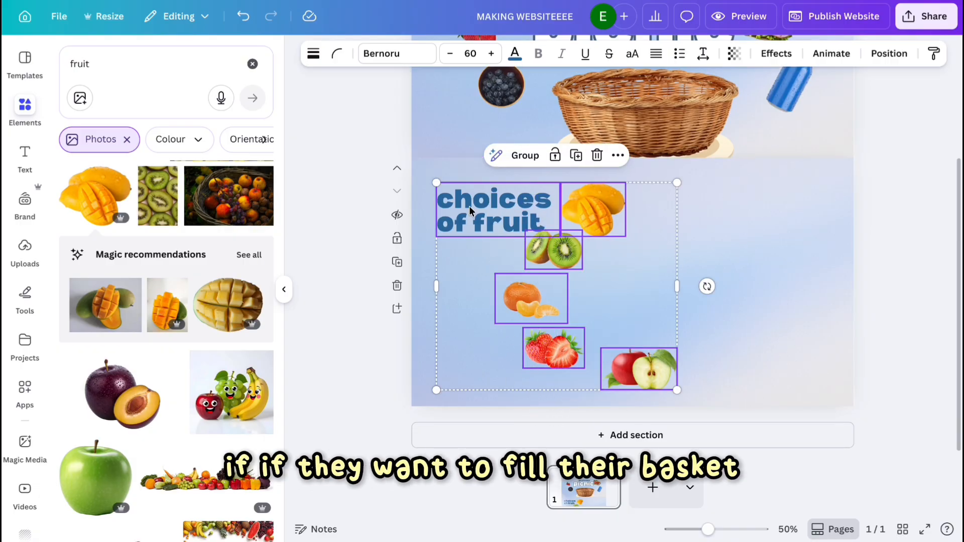
left_click(502, 214, "shift")
left_click_drag(599, 271, 734, 272)
left_click(820, 309)
Add a large fruit platter photo at the section's right side.
scroll(75, 313, "up", 4)
scroll(75, 314, "up", 5)
left_click(241, 308)
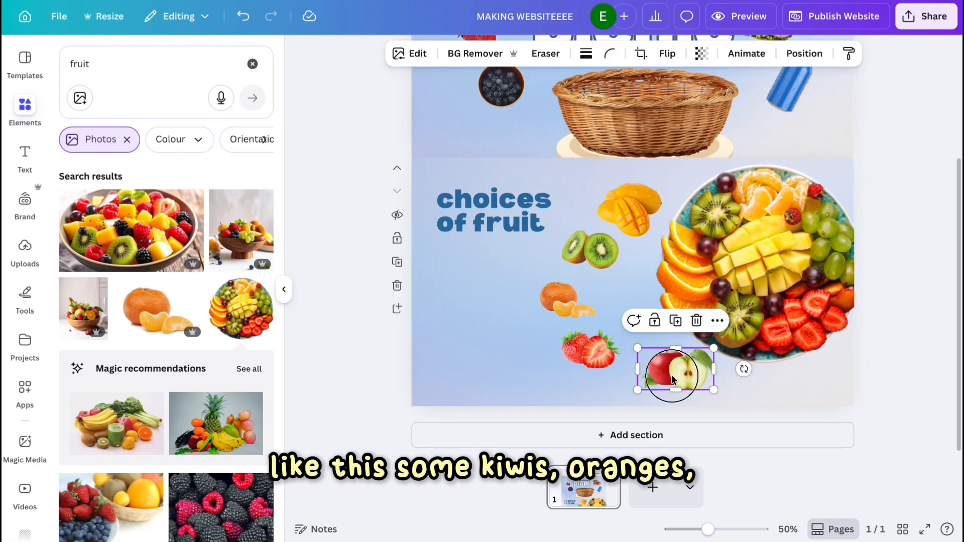
Rearrange the individual fruit images into a column beside the platter.
left_click_drag(674, 374, 665, 387)
left_click_drag(595, 358, 620, 340)
left_click_drag(570, 293, 660, 186)
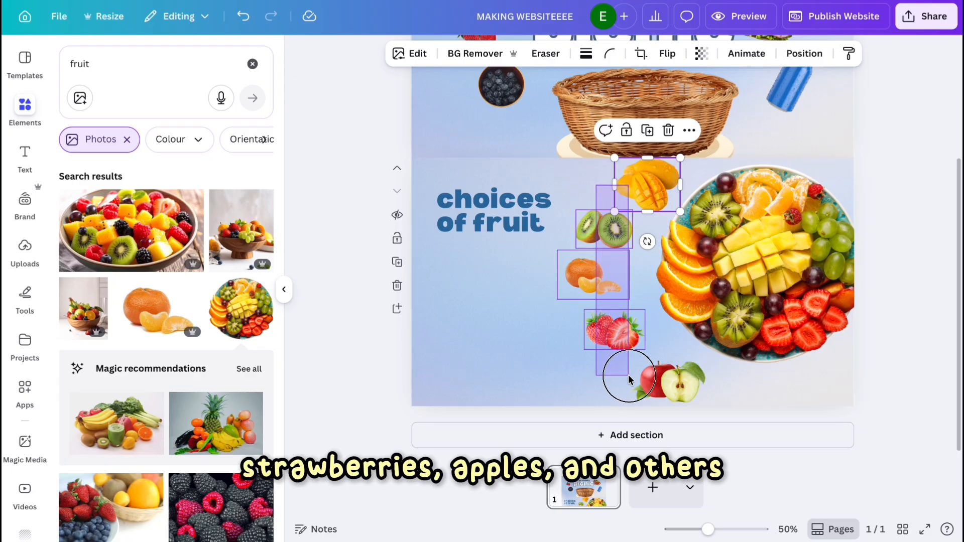
left_click_drag(628, 375, 636, 378)
left_click_drag(707, 158, 693, 179)
left_click_drag(624, 300, 628, 290)
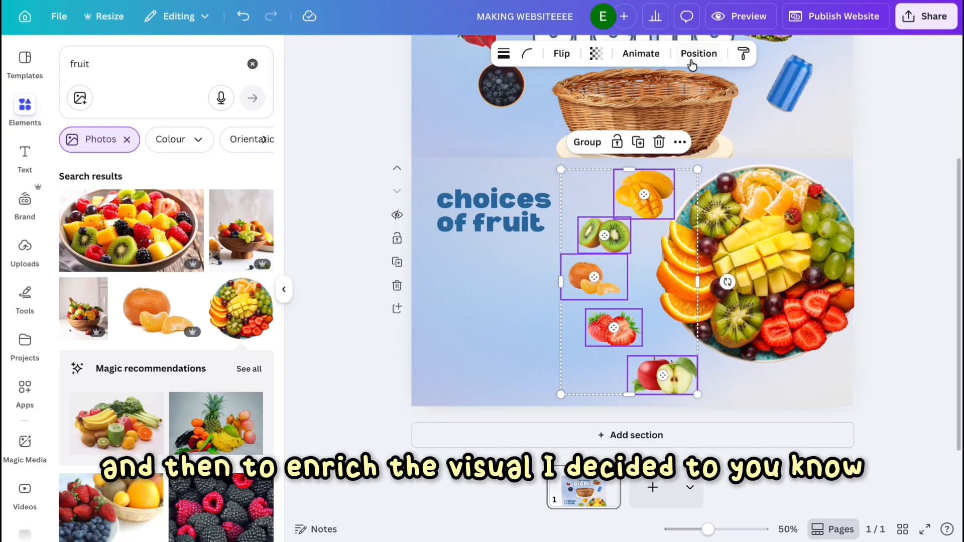
Space the selected fruit images evenly in a vertical column.
left_click(691, 64)
left_click(101, 372)
key("ctrl+z")
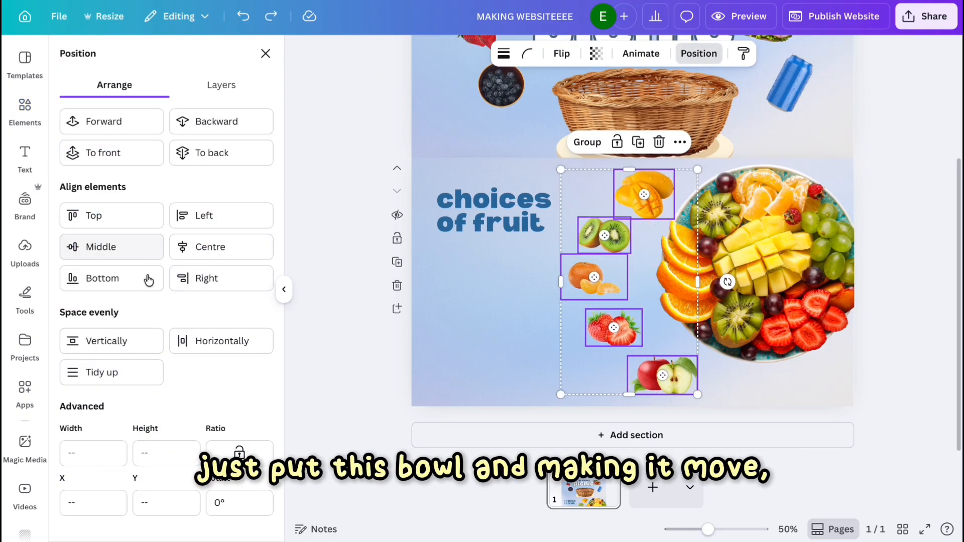
left_click(196, 347)
left_click(117, 335)
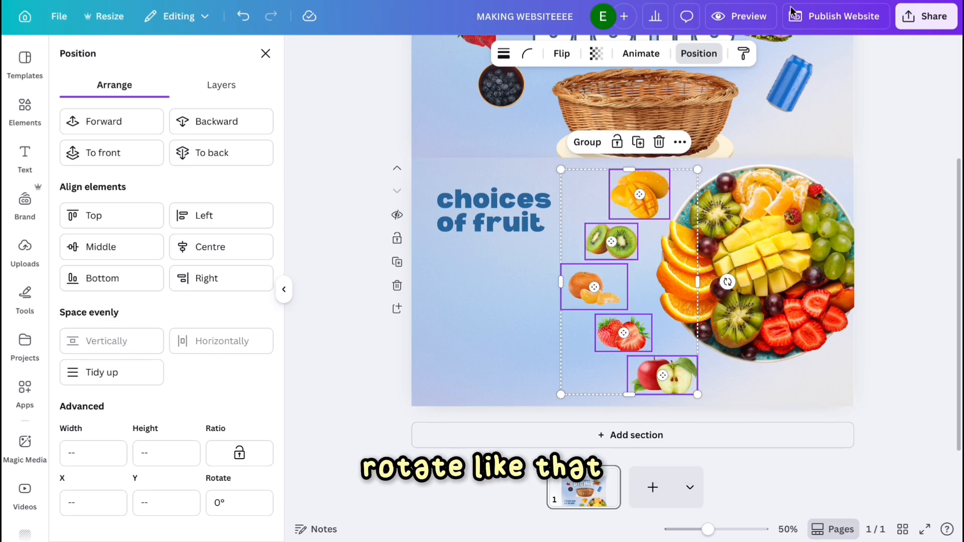
Enlarge the fruit platter photo to about 815 px wide so it runs off the section's right edge.
left_click(738, 252)
left_click_drag(864, 366, 924, 424)
left_click_drag(843, 321, 838, 297)
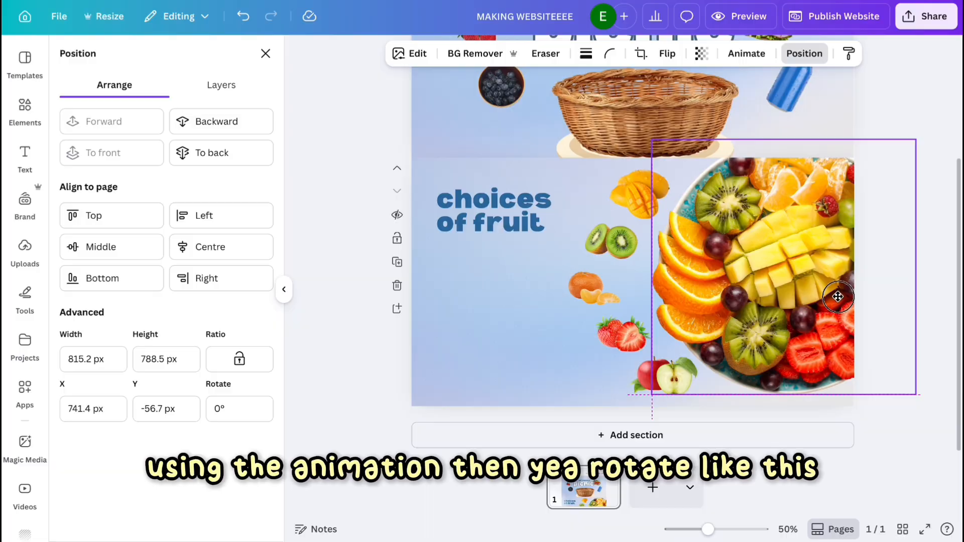
Apply the Chroma Wave animation to the fruit platter photo.
left_click(745, 54)
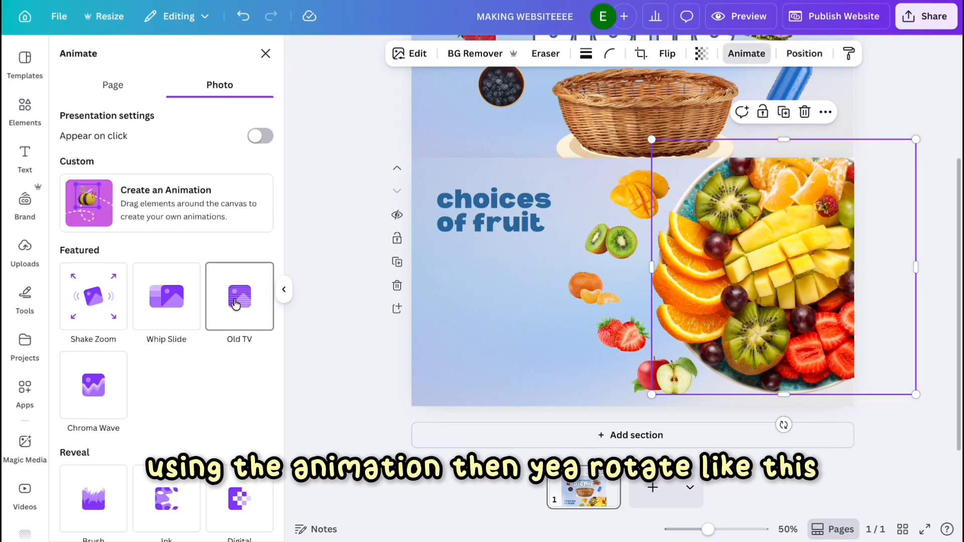
scroll(140, 423, "down", 10)
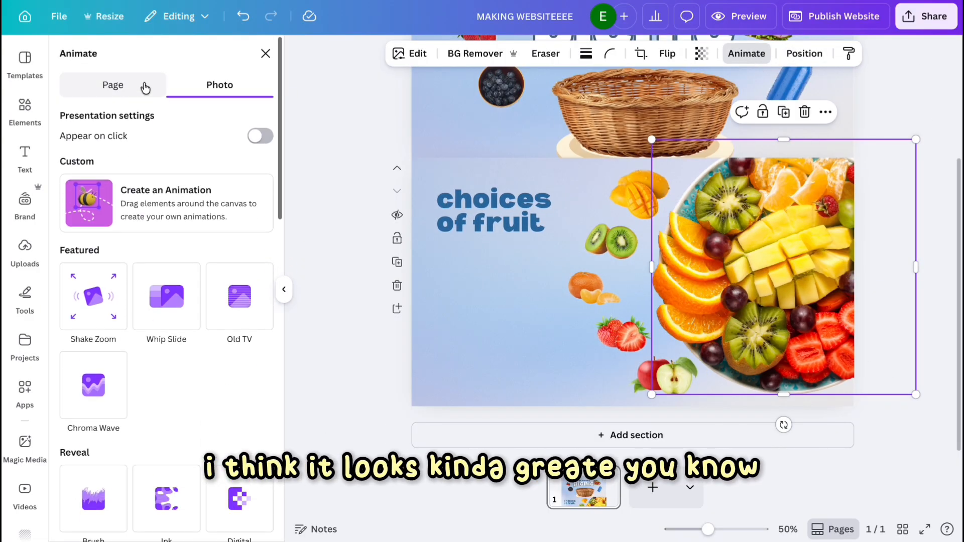
left_click(84, 402)
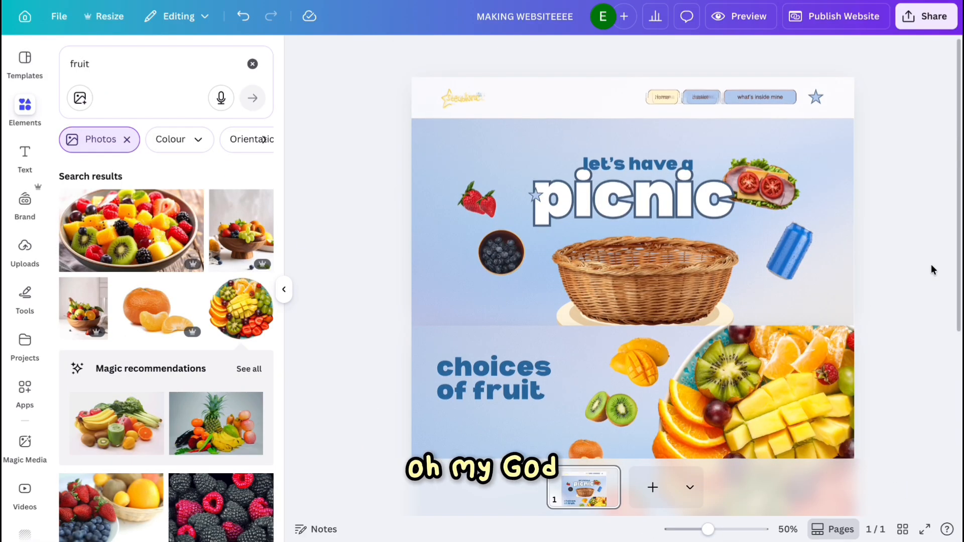
scroll(931, 264, "down", 4)
scroll(832, 282, "up", 1)
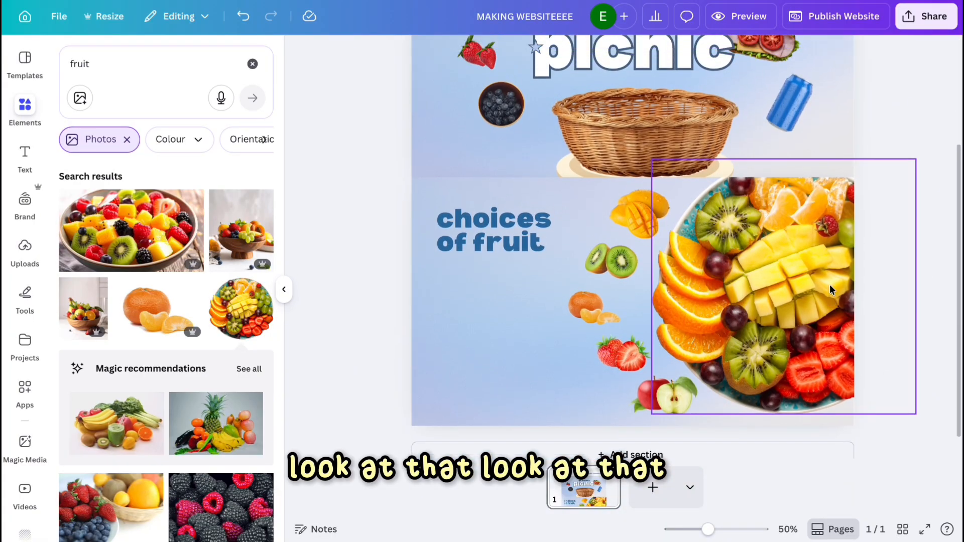
left_click(481, 318)
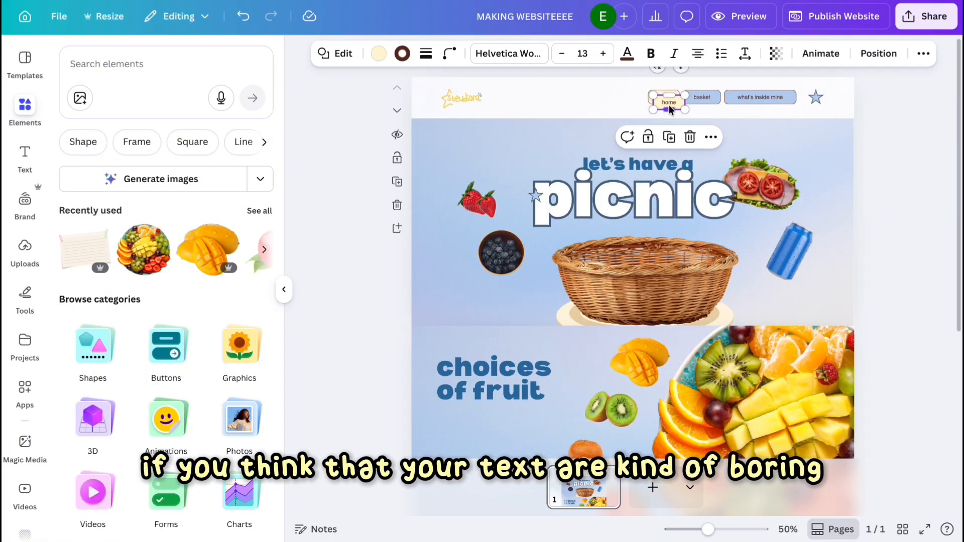
Place a cream rounded rectangle behind the "choices of fruit" heading and send it backward.
left_click_drag(669, 109, 669, 261)
left_click_drag(668, 228, 452, 472)
scroll(454, 427, "down", 4)
left_click_drag(467, 256, 555, 256)
left_click_drag(505, 339, 518, 243)
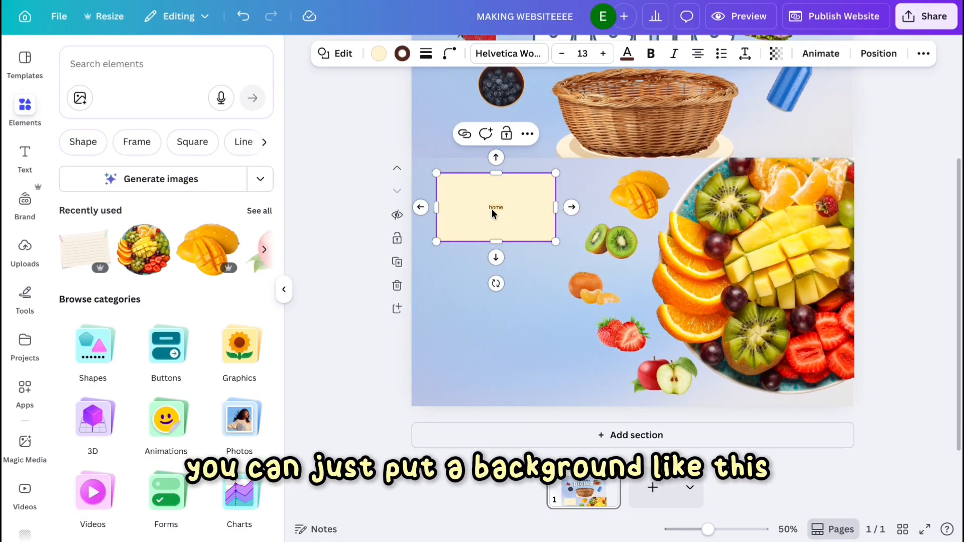
left_click(890, 61)
left_click(216, 122)
left_click_drag(436, 206, 428, 210)
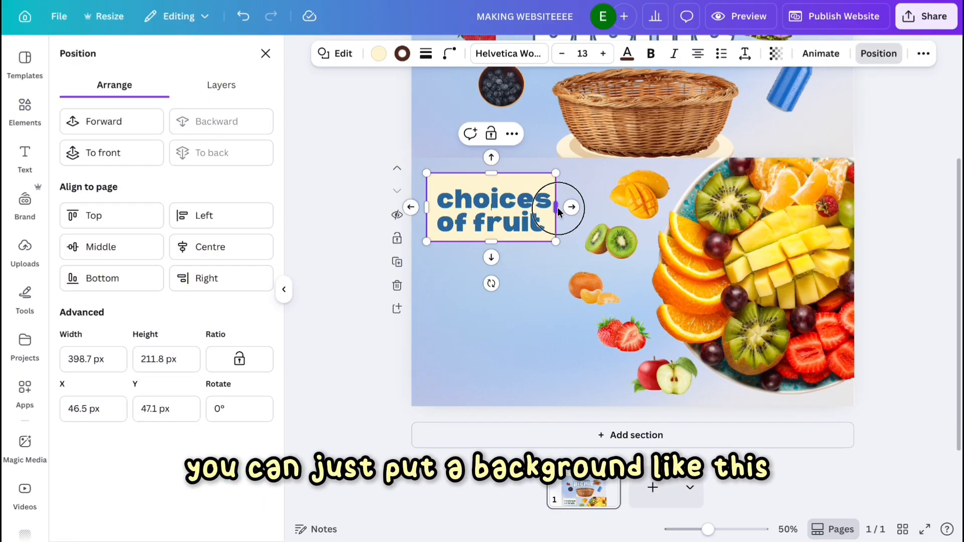
Duplicate the heading below it and replace the copy's text with "find the ones you need and want, then enjoy!".
left_click(535, 284)
scroll(479, 336, "up", 1)
left_click(500, 195)
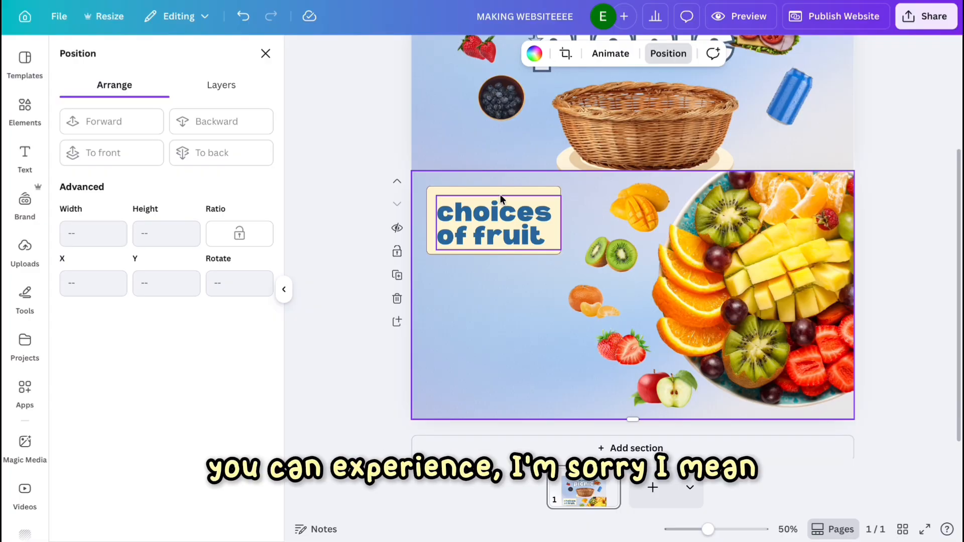
left_click(475, 188)
left_click_drag(474, 198, 477, 270)
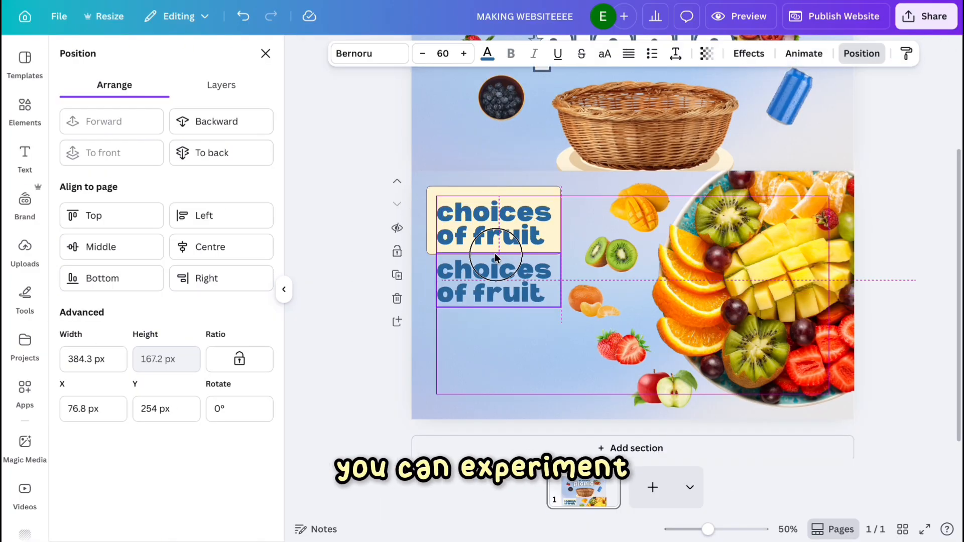
double_click(495, 253)
key("ctrl+a")
type("find the ones you need")
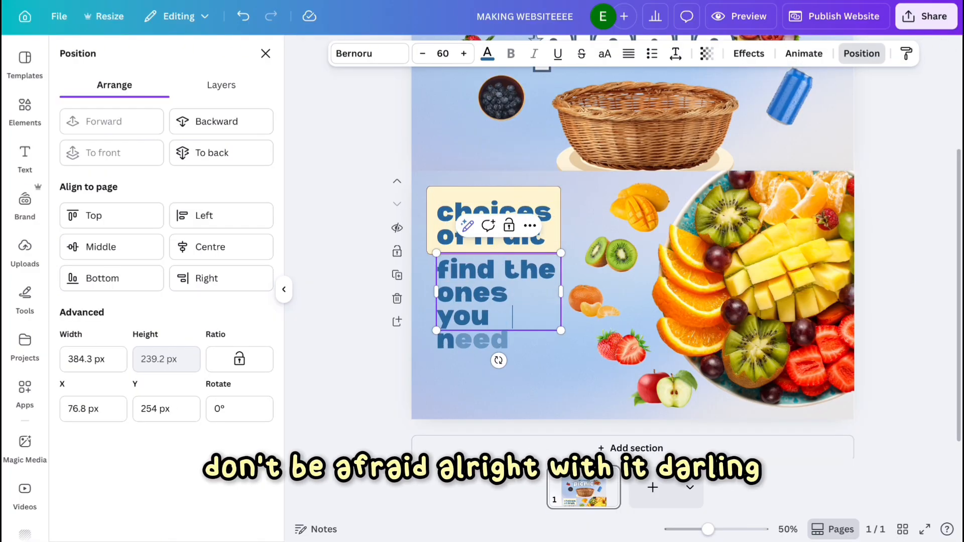
type(" and want, then enjoy!")
Set the description text to 40 in Trade Gothic Bold #2 and narrow its text box into a column.
left_click(575, 367)
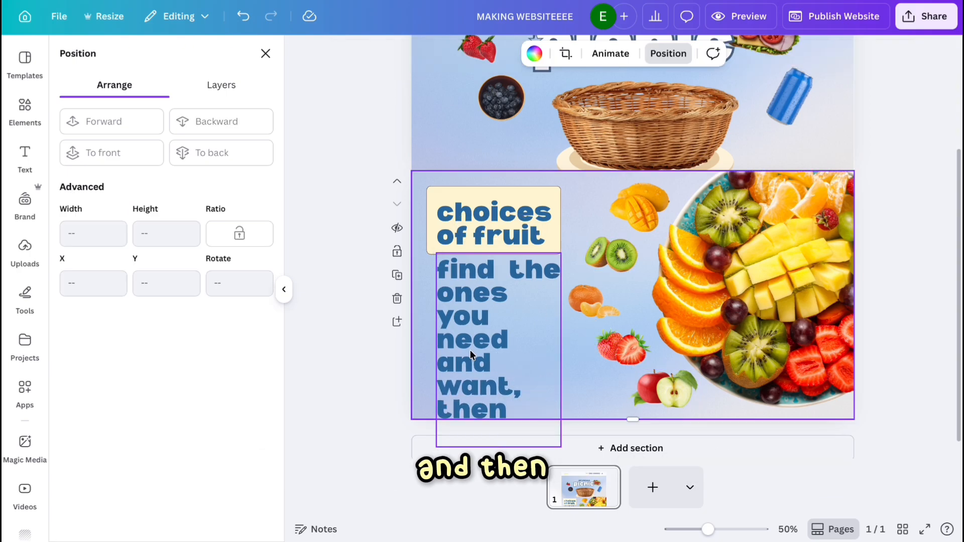
left_click(470, 351)
left_click(443, 53)
type("40")
key("Return")
left_click(369, 53)
left_click(132, 256)
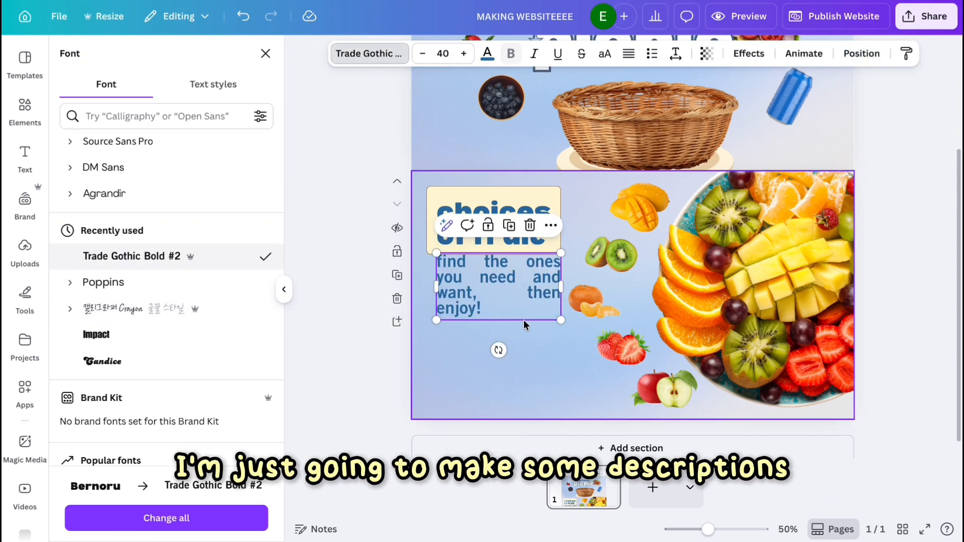
left_click_drag(560, 300, 500, 309)
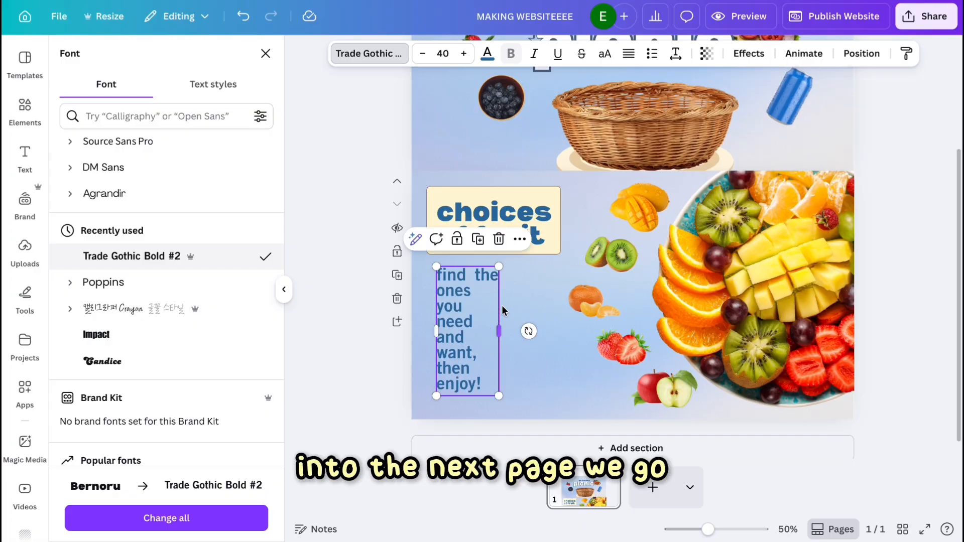
left_click(624, 348)
left_click(893, 445)
scroll(673, 326, "up", 2)
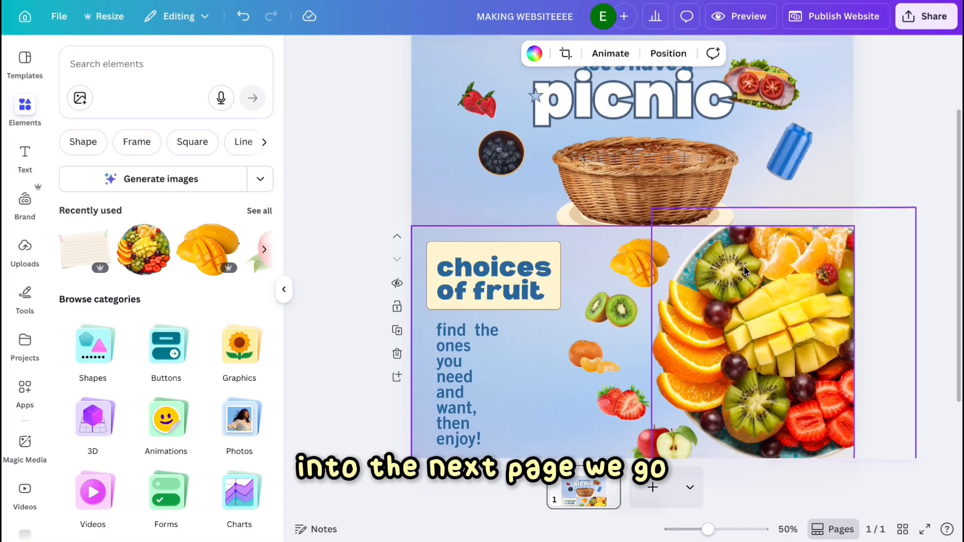
scroll(662, 327, "down", 2)
left_click_drag(632, 403, 632, 173)
key("ctrl+z")
scroll(660, 195, "down", 3)
scroll(661, 195, "up", 3)
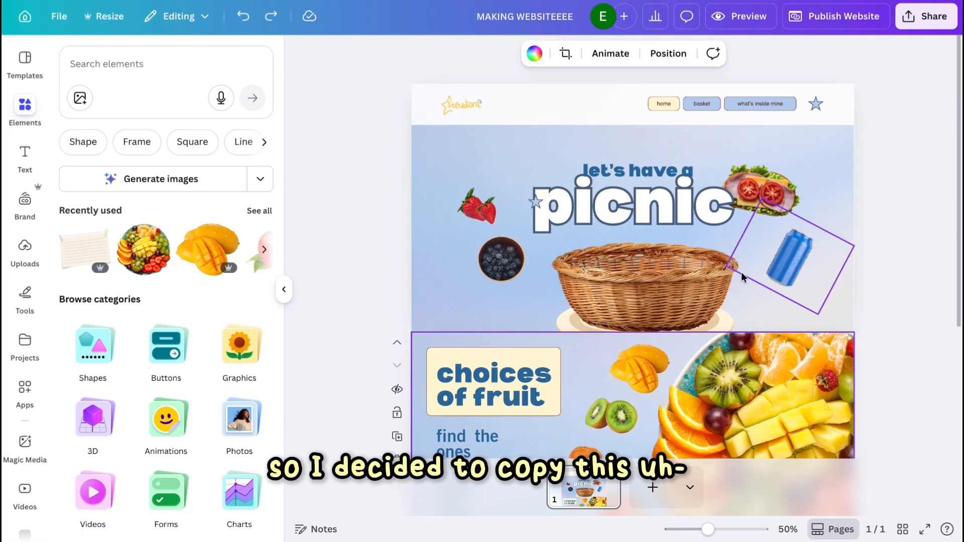
scroll(661, 98, "down", 3)
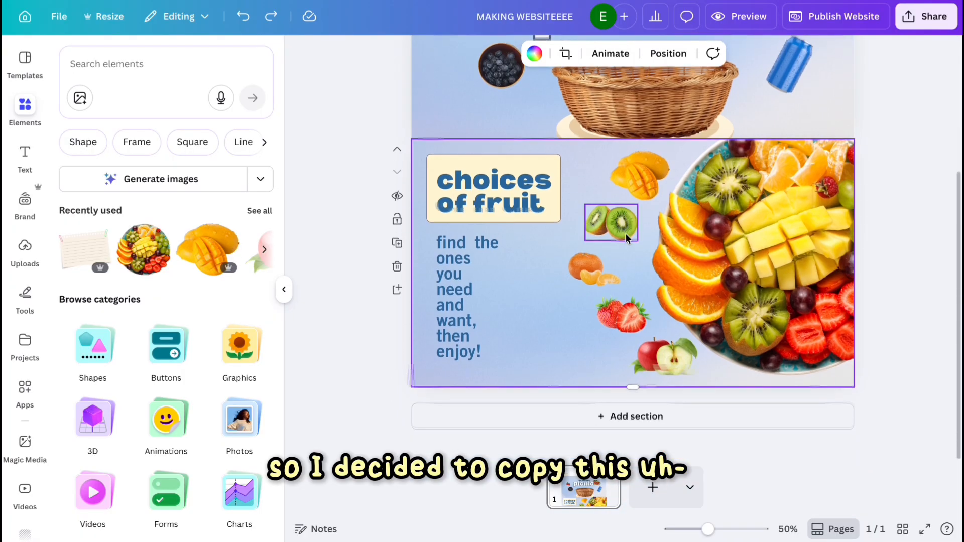
Add a second page and paste the navigation header copied from page 1 onto it.
left_click(652, 487)
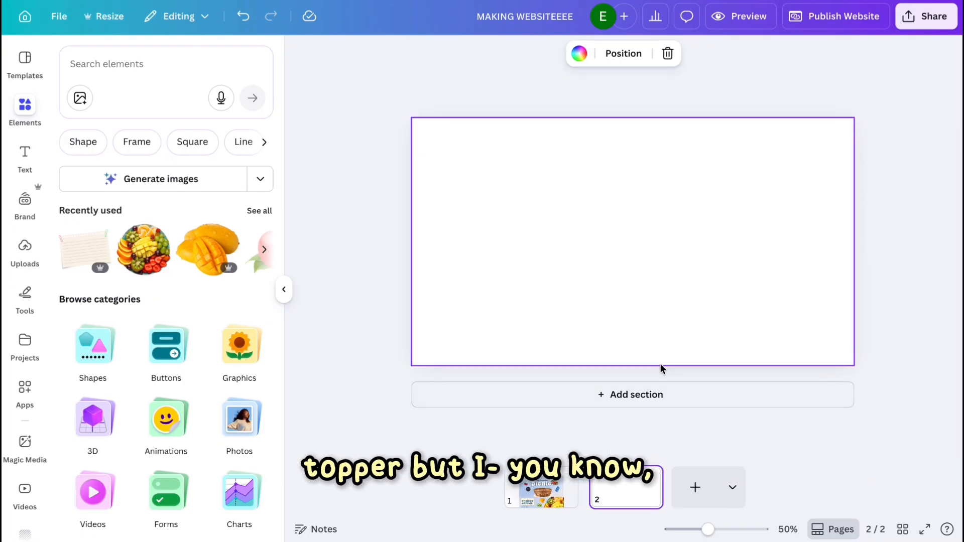
left_click(542, 507)
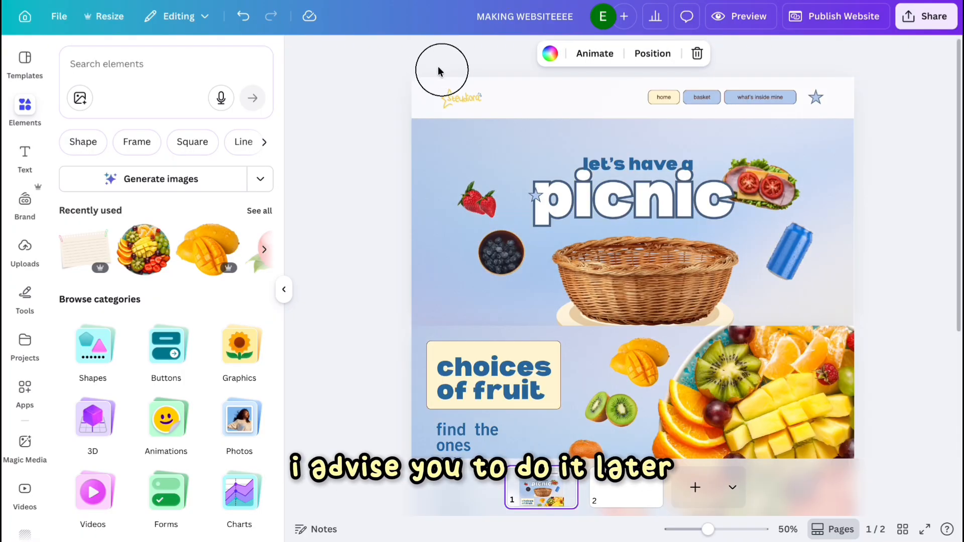
left_click_drag(438, 70, 850, 111)
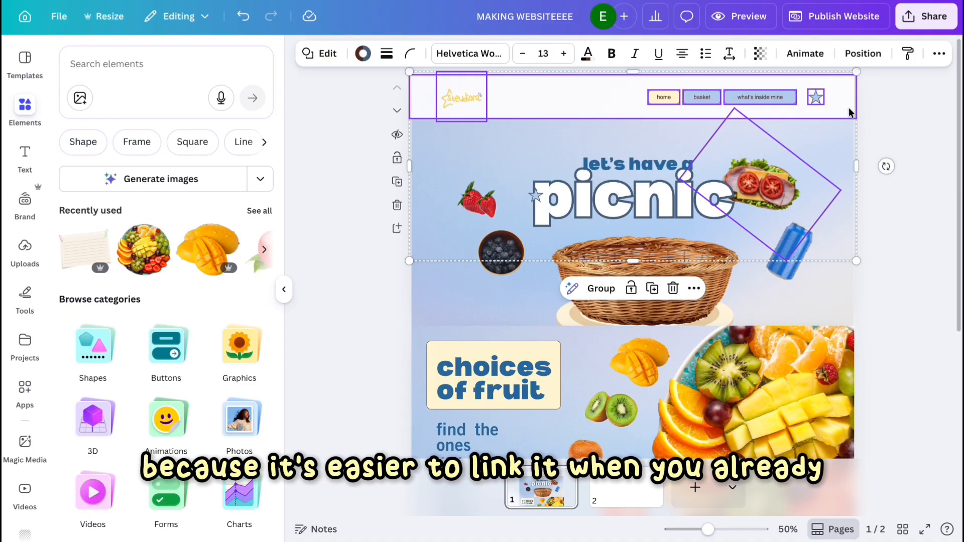
left_click(640, 500)
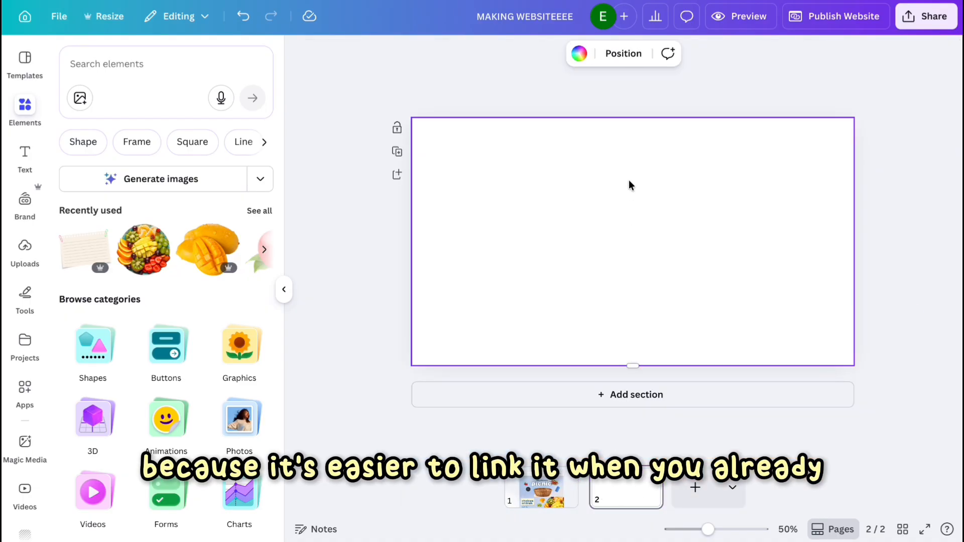
key("ctrl+v")
Delete the sandwich image pasted onto page 2 along with the header.
left_click(697, 191)
left_click(773, 223)
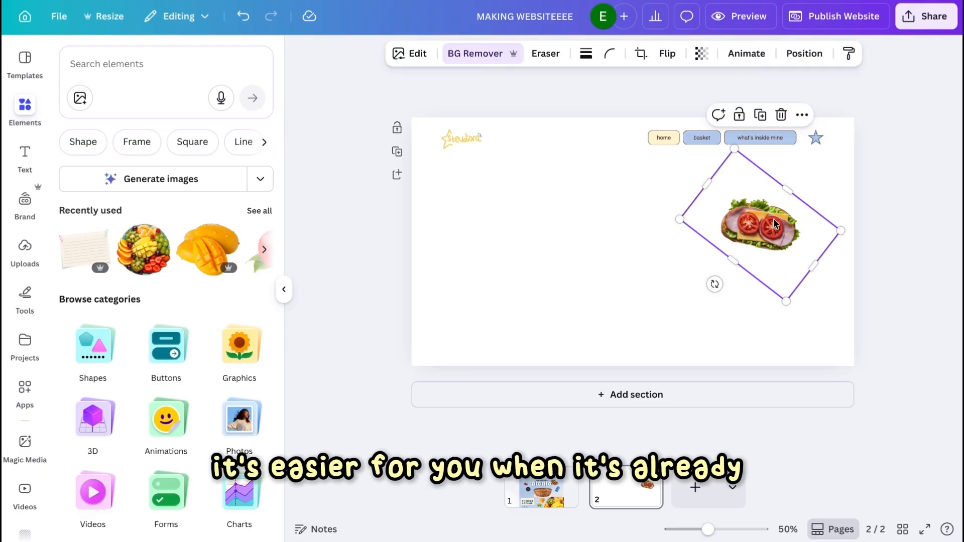
key("Delete")
Search elements for "blue backgrund" photos and apply a blue linen texture as page 2's background.
left_click(492, 182)
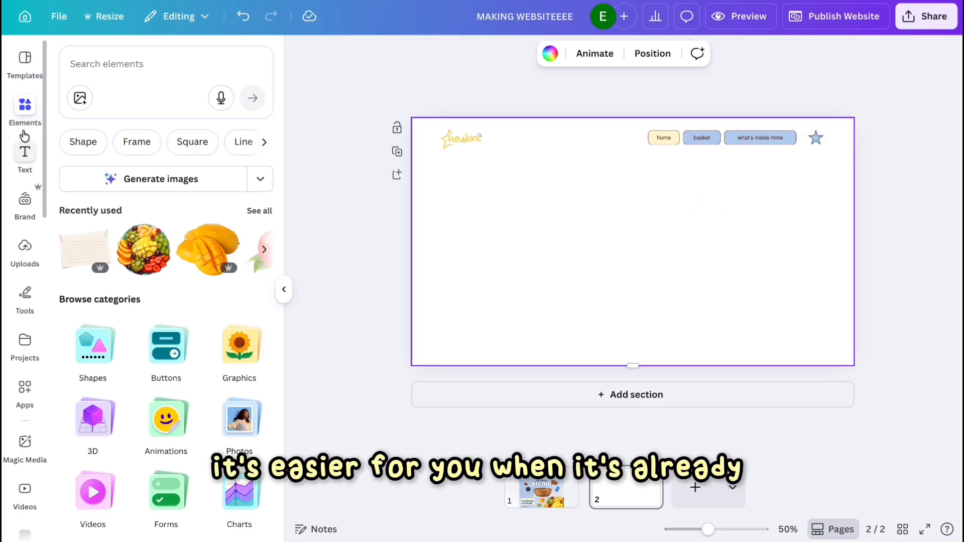
left_click(90, 68)
type("blue b")
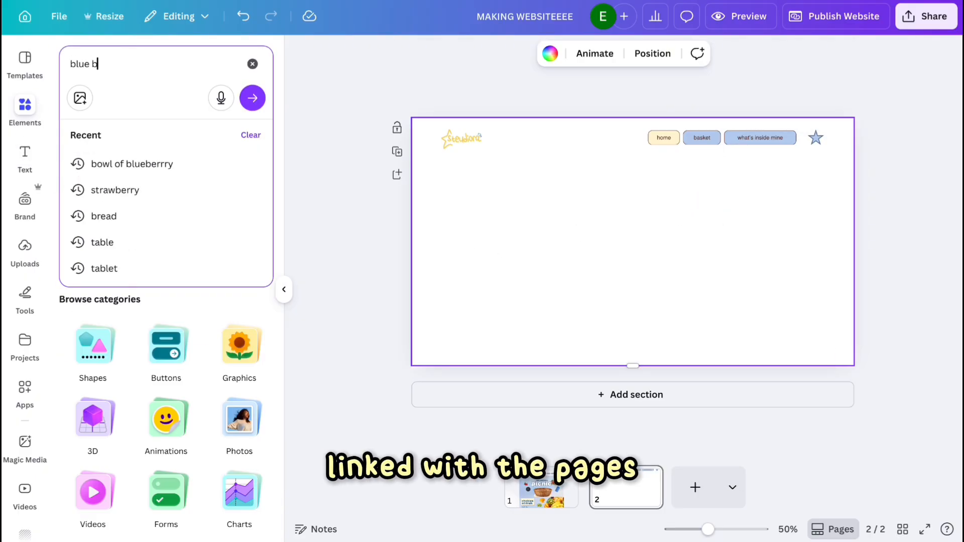
type("ac")
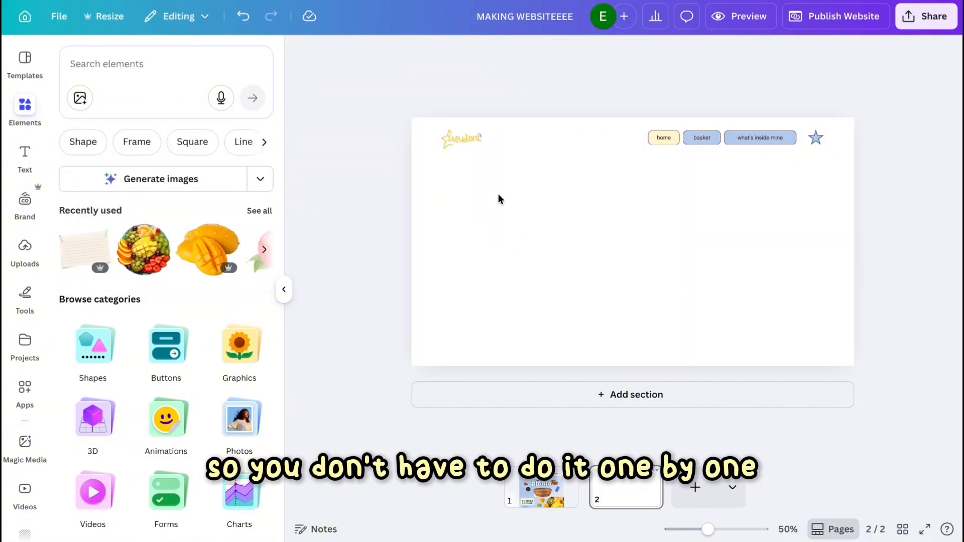
left_click(492, 180)
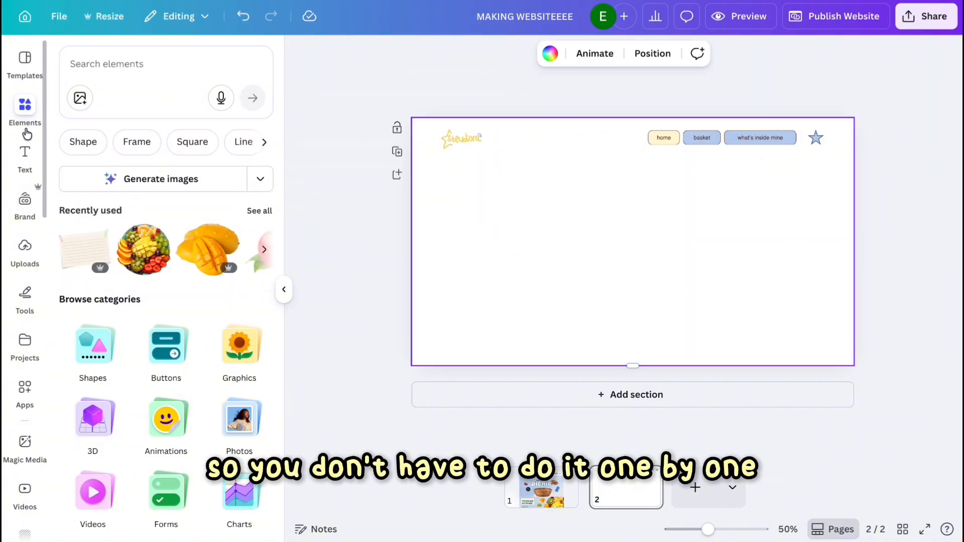
left_click(70, 65)
type("blue b")
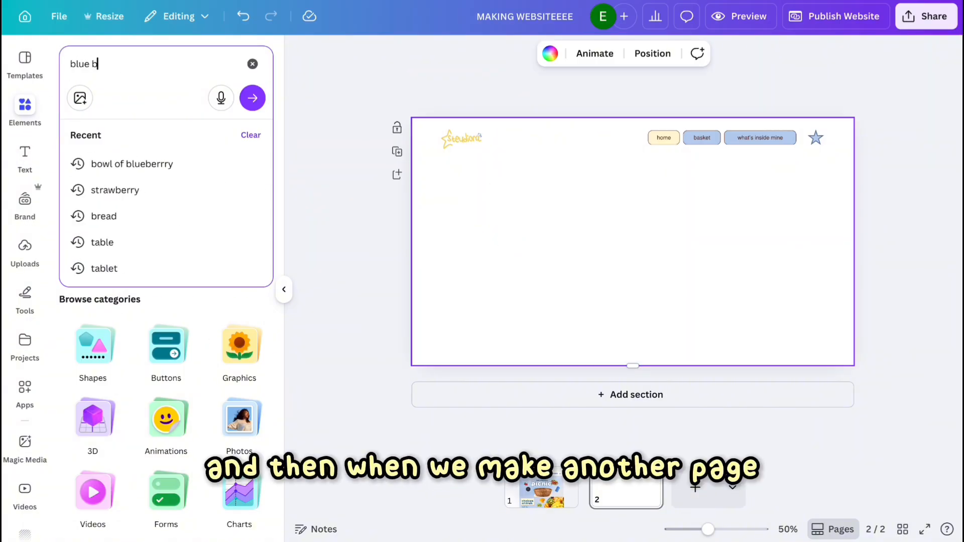
type("ackgrund")
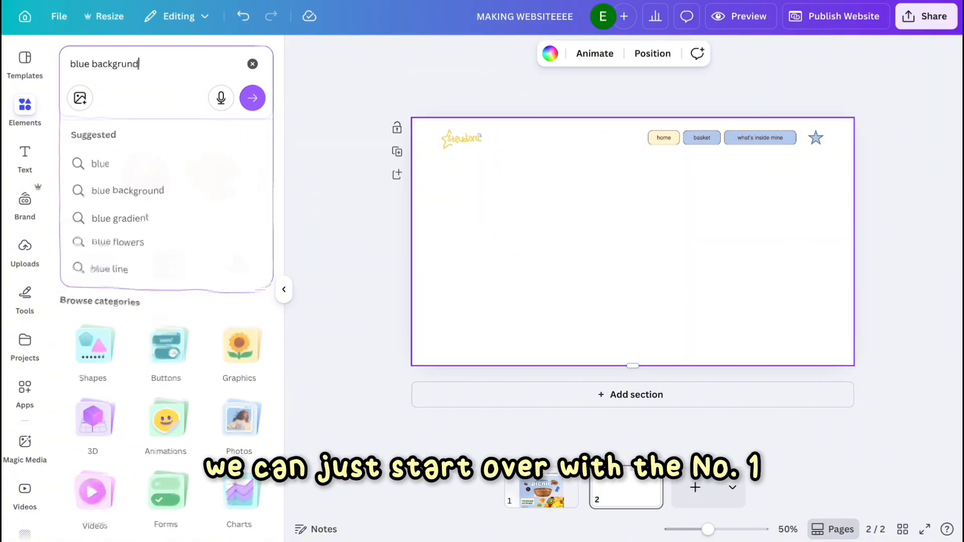
key("Return")
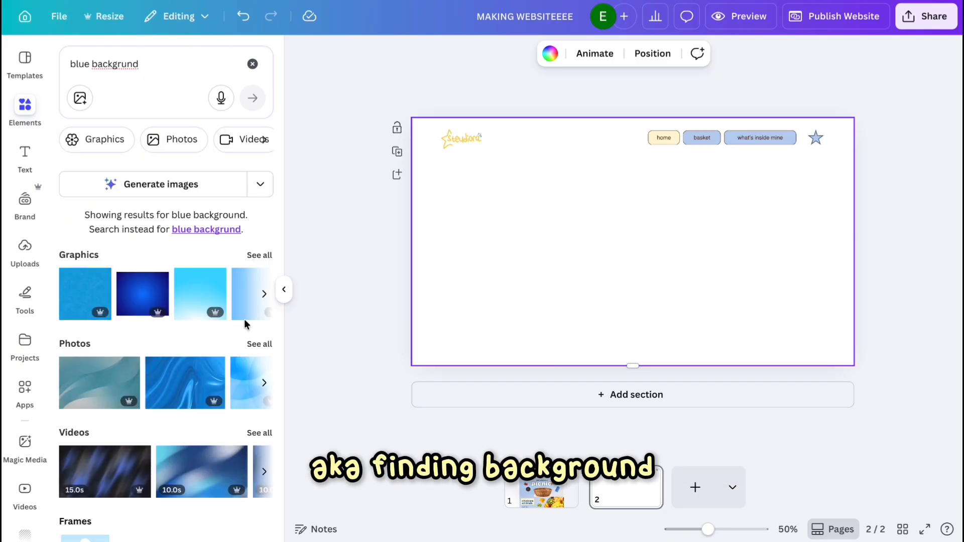
left_click(259, 345)
scroll(161, 381, "down", 2)
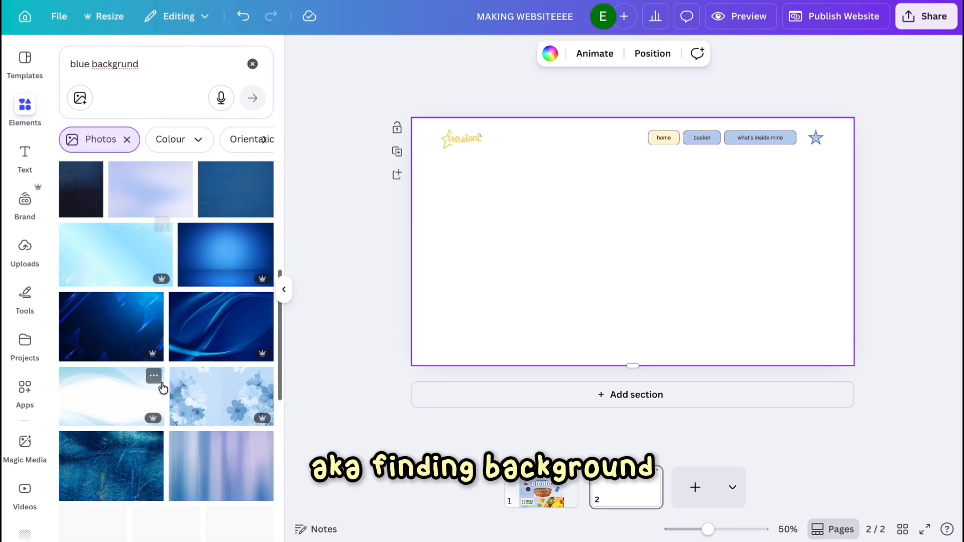
scroll(236, 340, "down", 10)
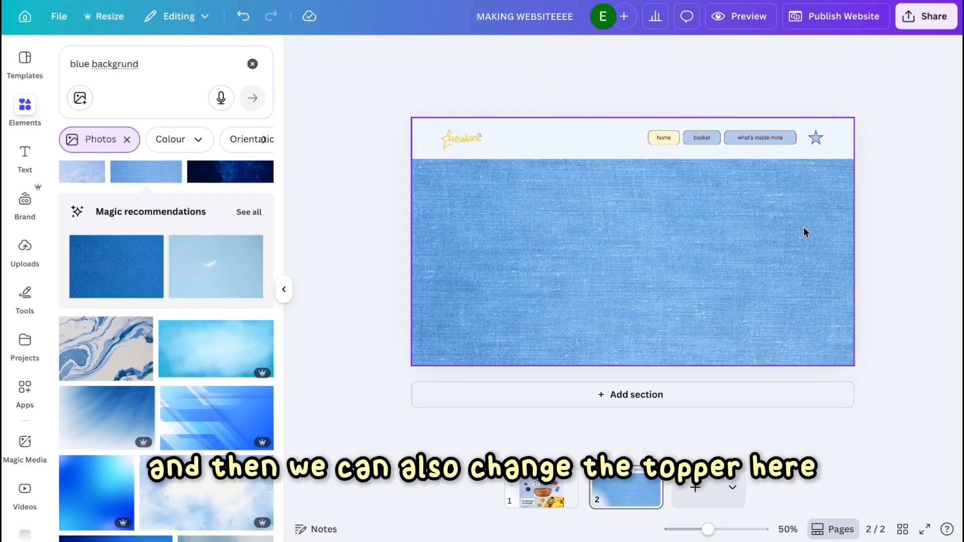
On page 2, colour the basket button light yellow and the home button light blue.
left_click(708, 136)
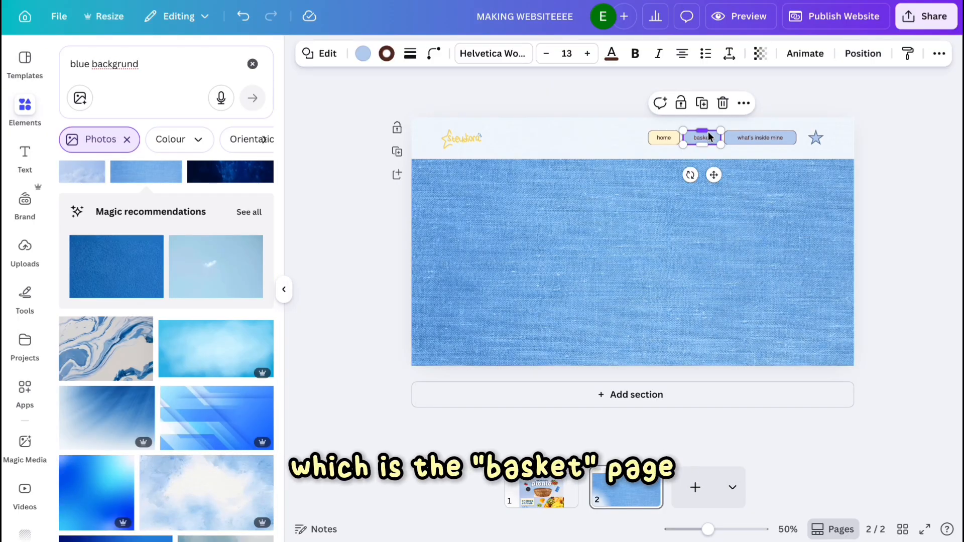
left_click(363, 53)
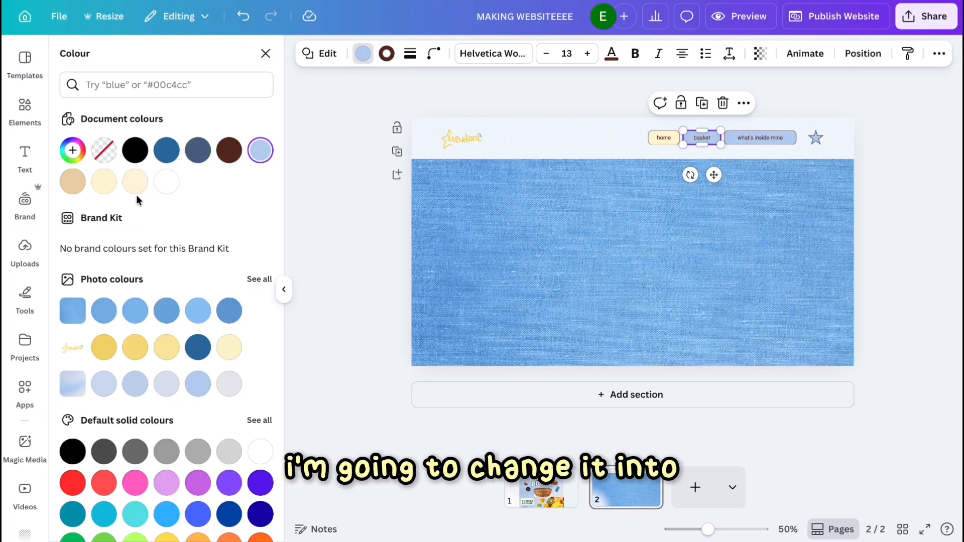
left_click(108, 185)
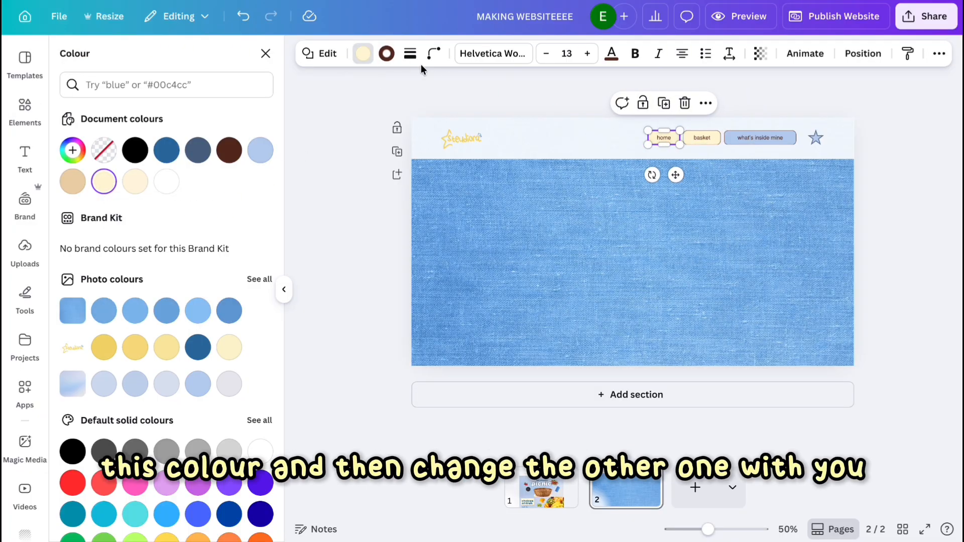
left_click(260, 150)
left_click(715, 236)
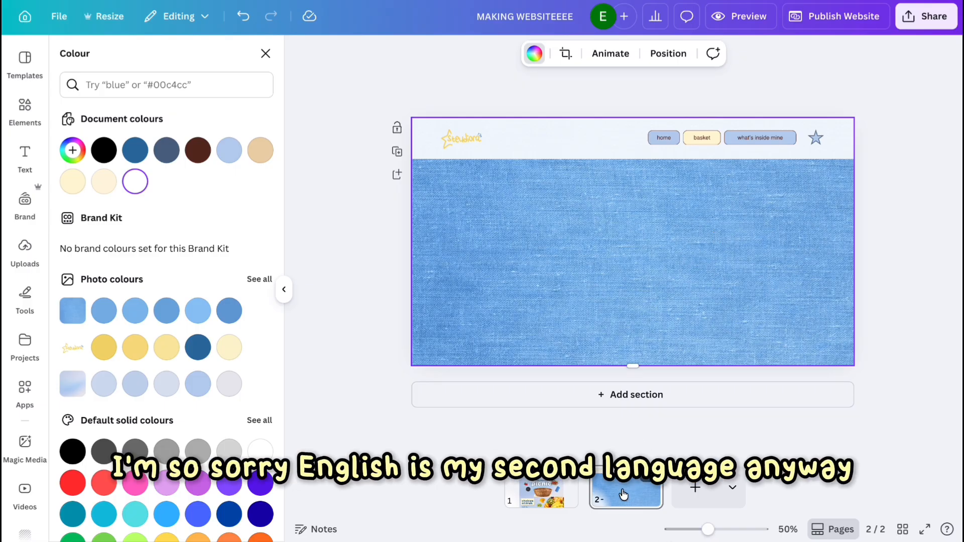
Bring the fruit section's heading and text onto page 2 and change the heading to "choose your basket".
left_click(526, 494)
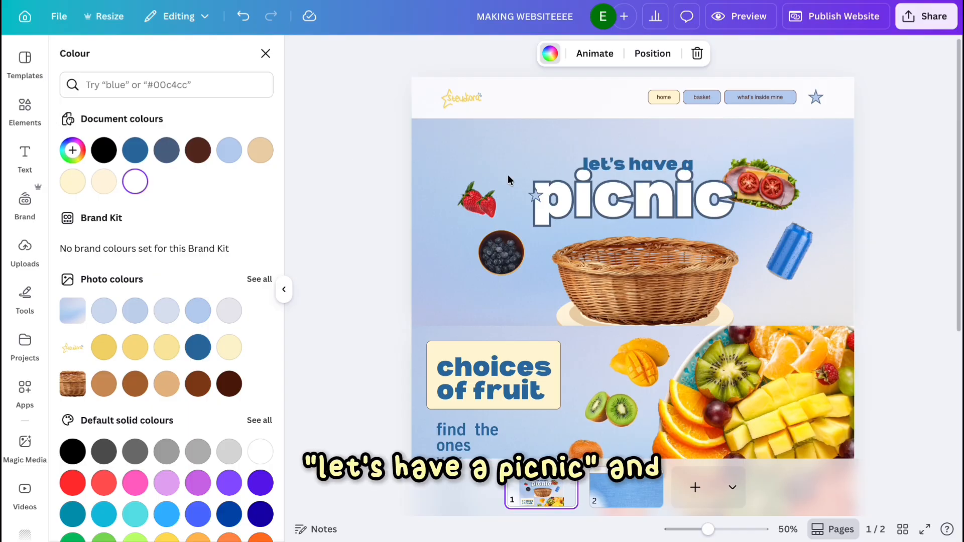
scroll(630, 367, "down", 3)
scroll(631, 301, "up", 3)
left_click(631, 293)
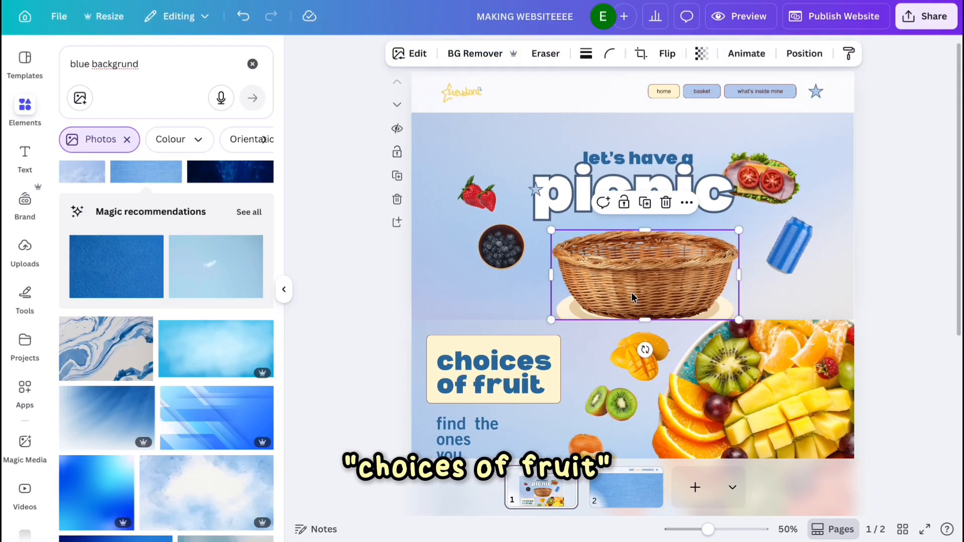
scroll(618, 369, "down", 3)
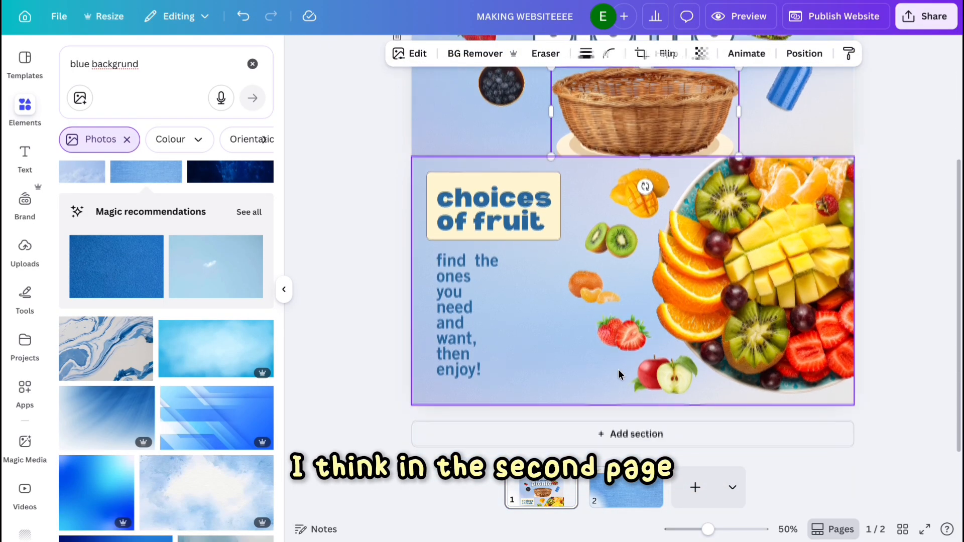
scroll(618, 369, "up", 3)
left_click(628, 498)
left_click(616, 312)
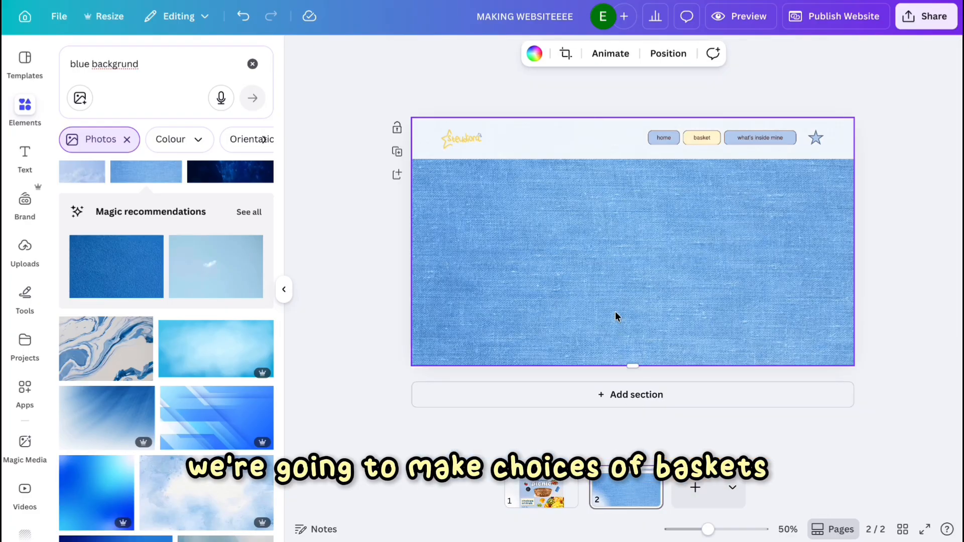
type("cho")
type("ose your basket")
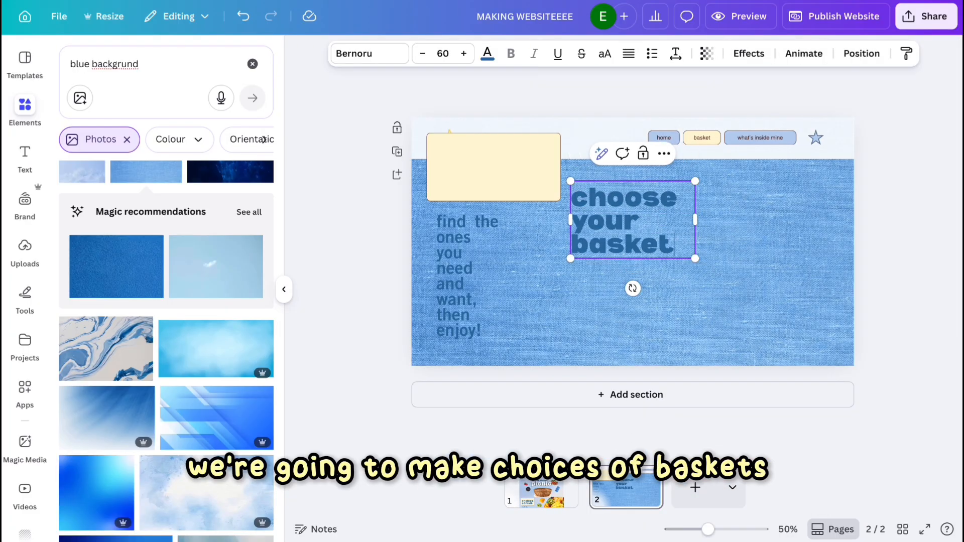
Centre-align the "choose your basket" heading and delete the yellow label box behind it.
left_click(629, 54)
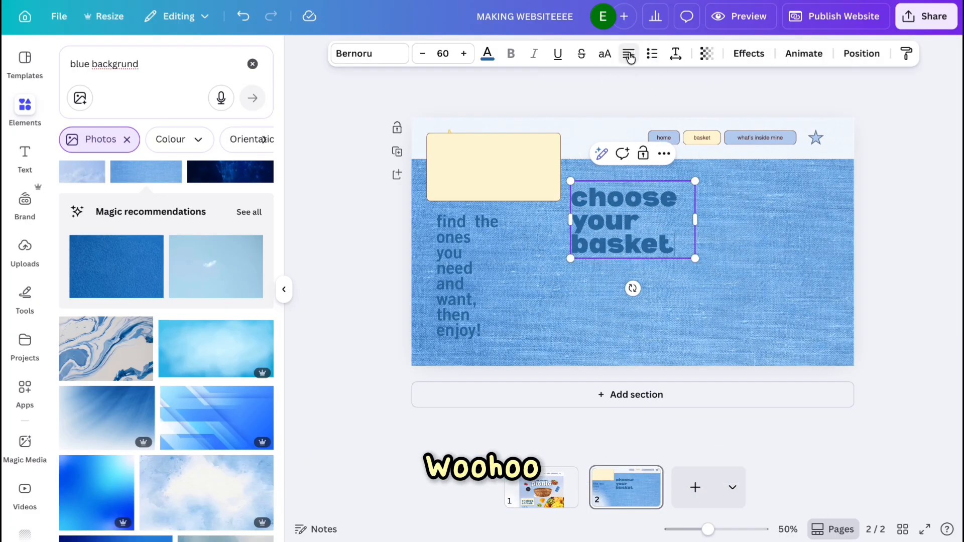
left_click(628, 54)
left_click(620, 276)
left_click(626, 223)
left_click(522, 183)
key("Delete")
Style the "choose your basket" heading like page 1's title with white text and an Outline effect.
left_click(548, 498)
left_click(647, 282)
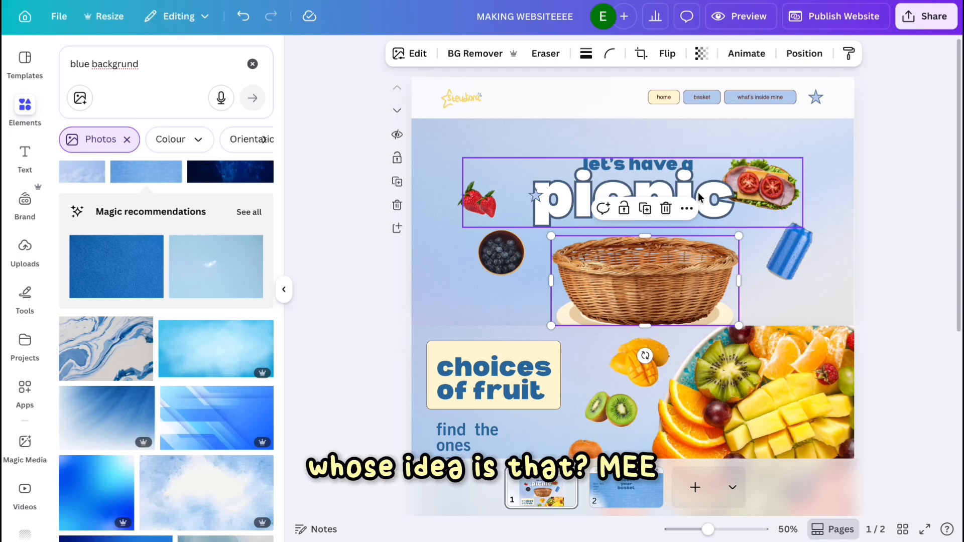
left_click(686, 208)
scroll(738, 512, "down", 4)
left_click(737, 518)
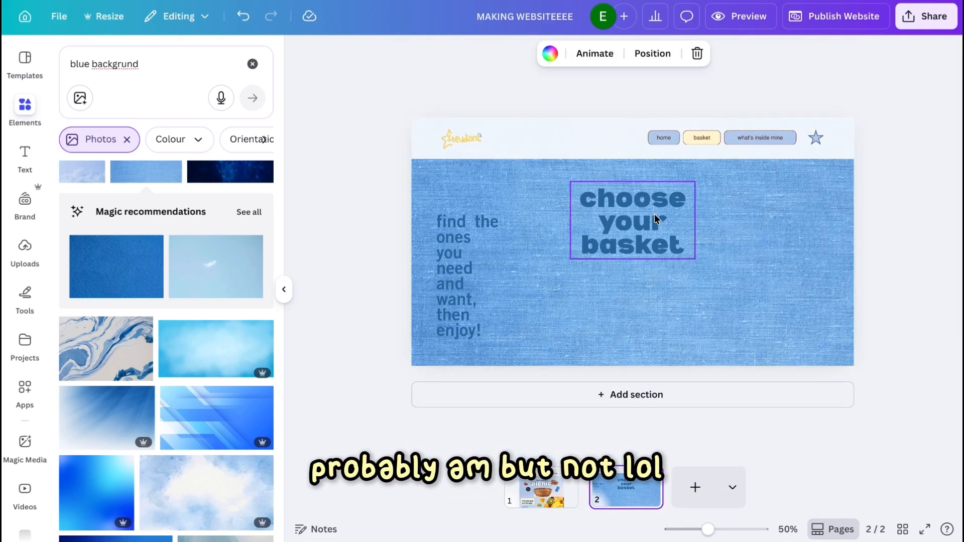
left_click(487, 54)
left_click(749, 53)
left_click(240, 218)
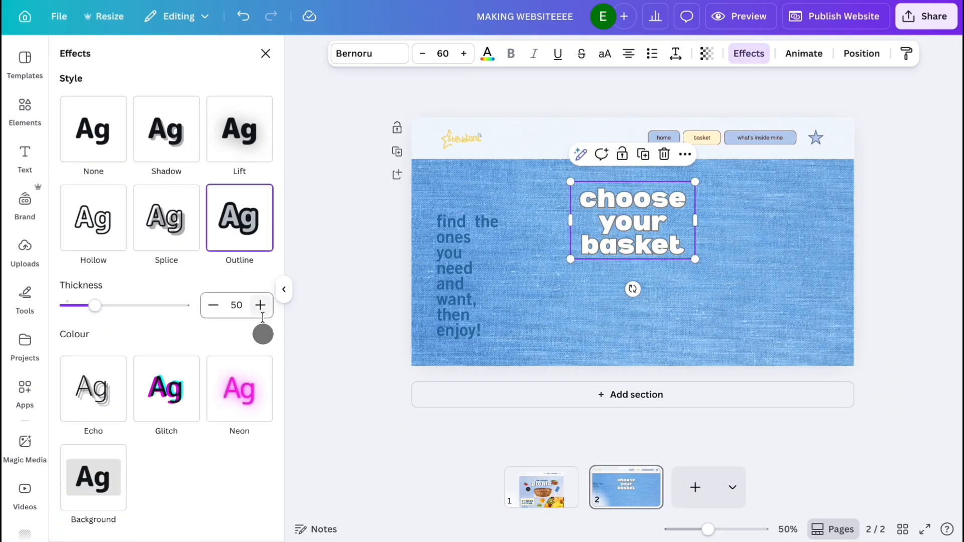
left_click(261, 332)
Remove the paragraph and place a closed wicker picnic basket from the "basket for picnic" photos at the lower right.
left_click(437, 254)
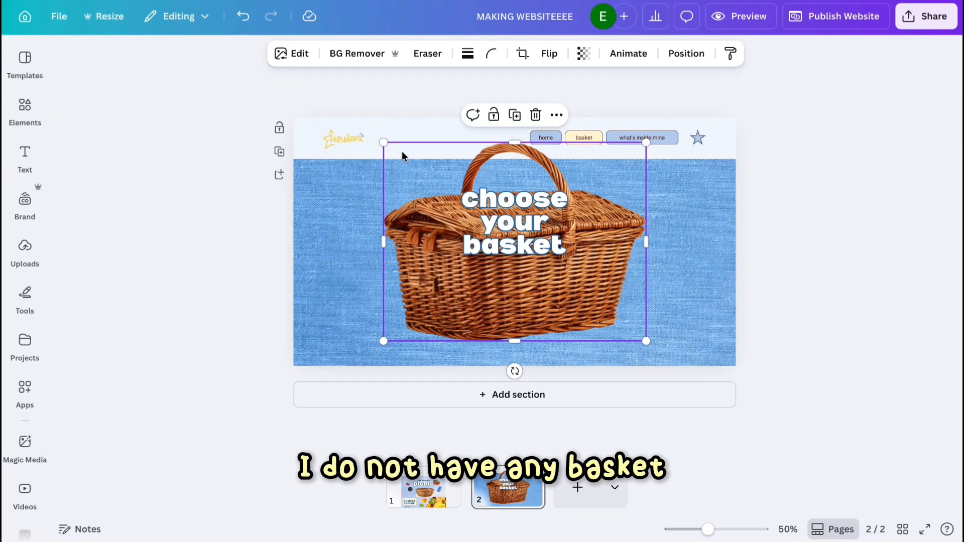
left_click_drag(399, 151, 531, 247)
left_click_drag(592, 301, 622, 300)
Widen the heading's text box so "choose your" sits on one line above "basket".
left_click(566, 218)
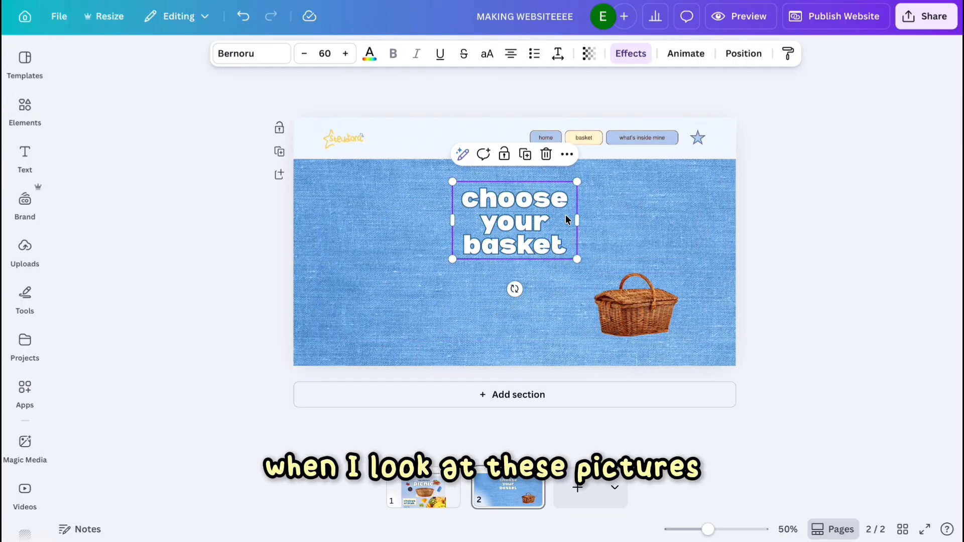
left_click_drag(575, 217, 673, 222)
left_click(743, 53)
left_click(25, 108)
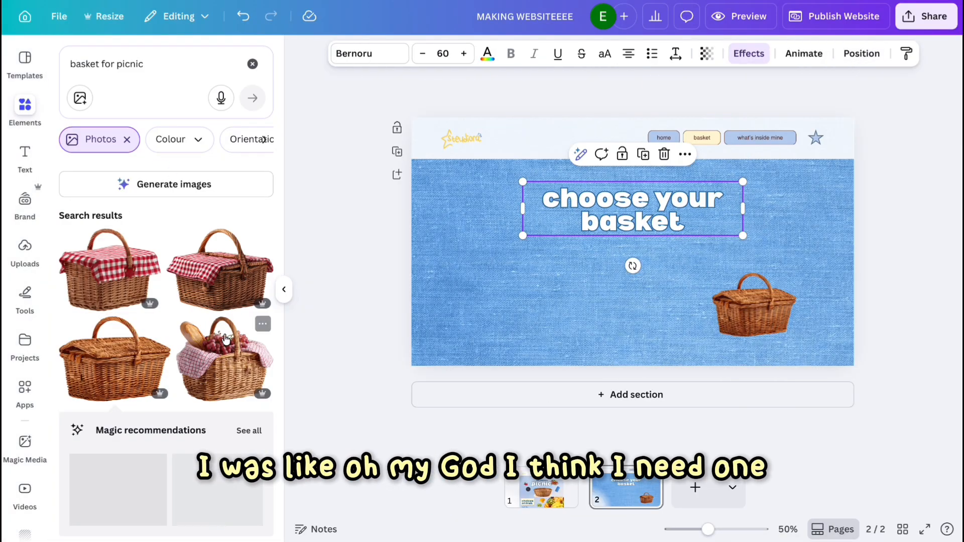
scroll(221, 344, "down", 2)
left_click(222, 321)
left_click_drag(747, 342, 639, 247)
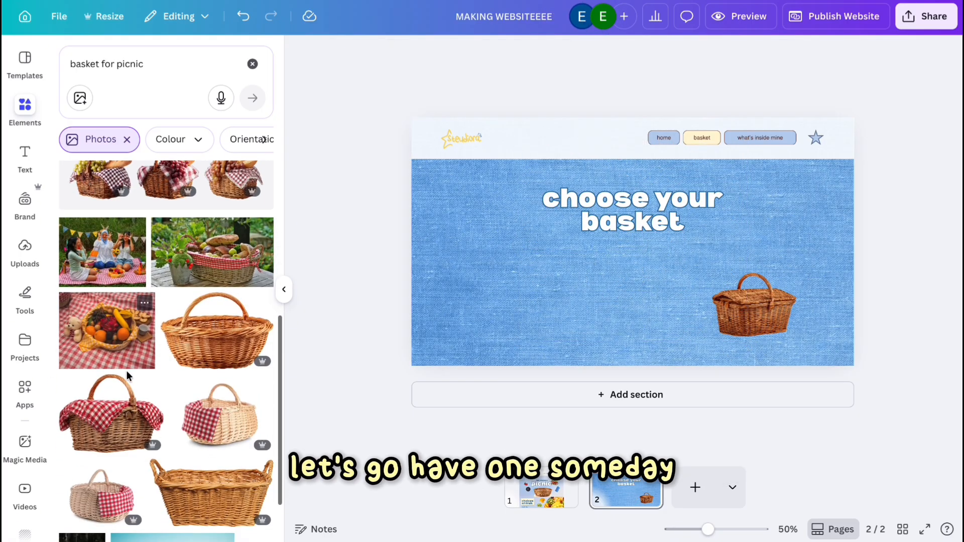
Add a red-gingham wicker basket photo, shrink it and place it at the lower left.
scroll(165, 326, "down", 2)
left_click(221, 326)
left_click(474, 53)
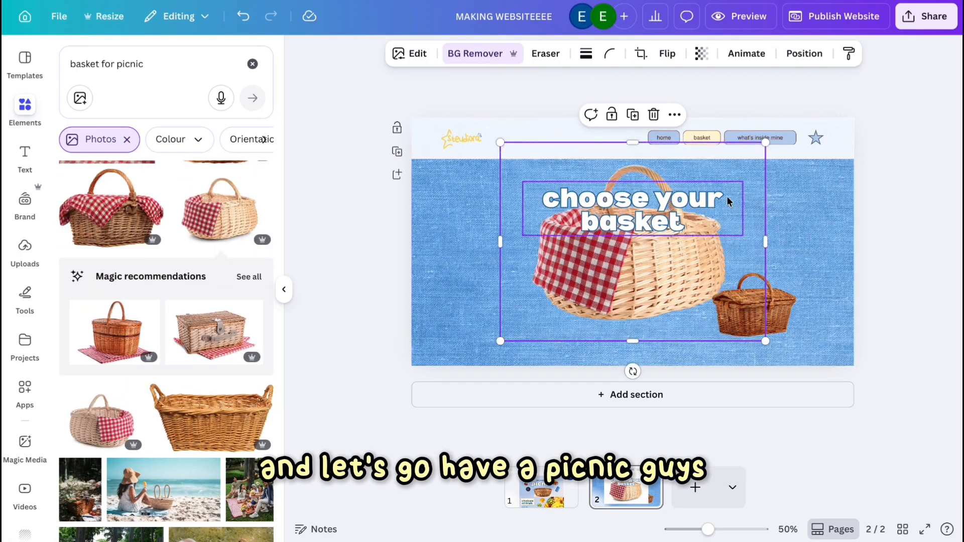
left_click_drag(765, 142, 685, 294)
left_click_drag(584, 292, 507, 309)
left_click_drag(423, 251, 436, 258)
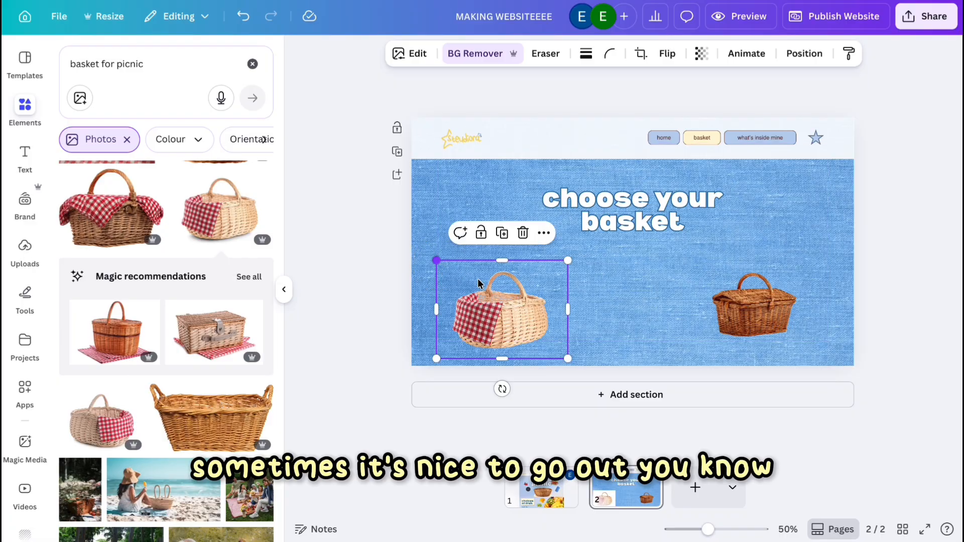
Add a tall round wicker basket photo, shrink it and place it beside the gingham basket.
scroll(172, 334, "down", 5)
scroll(173, 334, "down", 10)
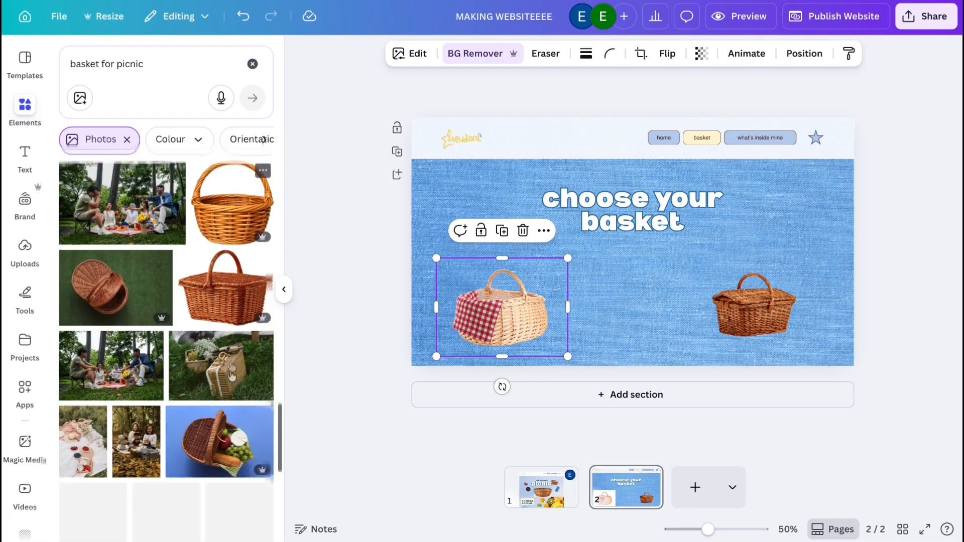
left_click(211, 254)
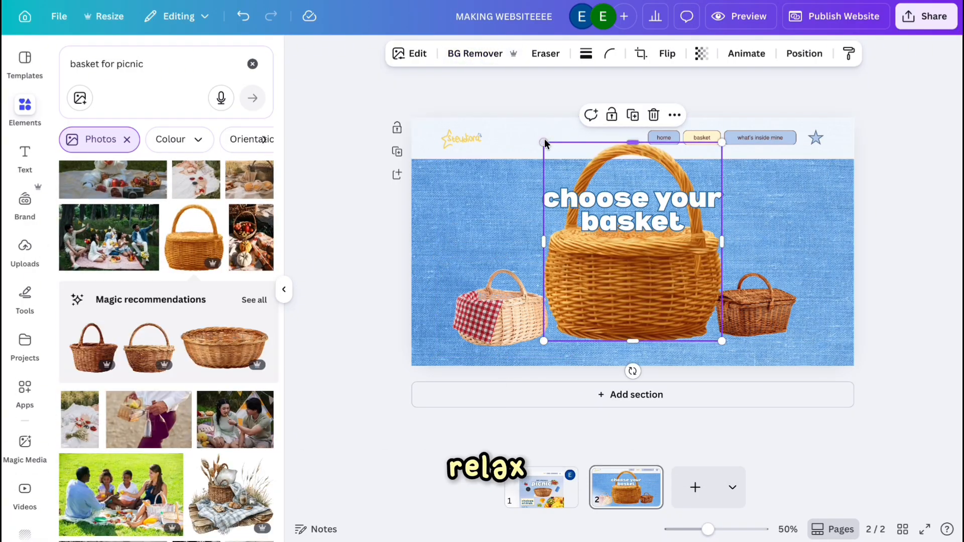
left_click_drag(542, 140, 647, 258)
left_click_drag(701, 324, 613, 324)
left_click(214, 352)
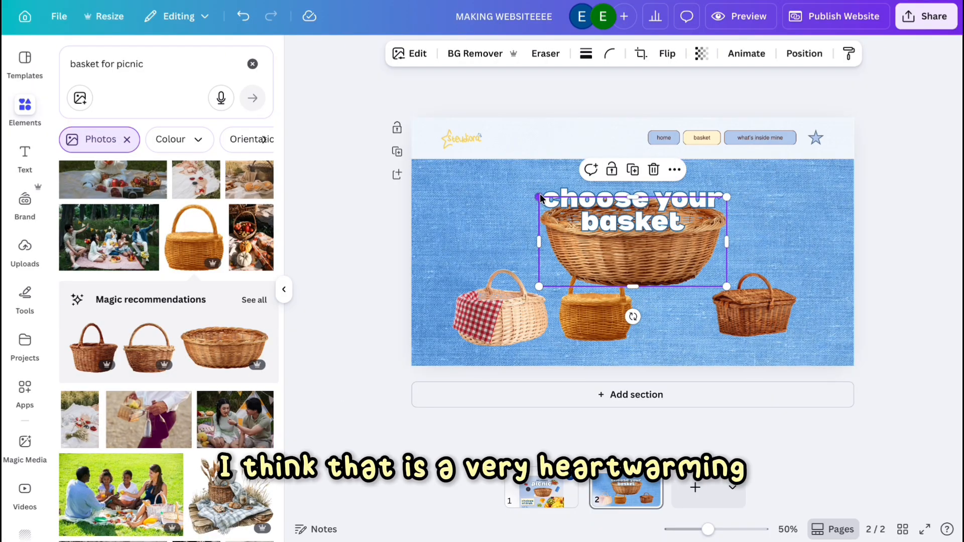
left_click_drag(539, 196, 633, 242)
key("Delete")
Add a rectangular two-handled wicker basket, shrink it, and arrange the four baskets in an even row.
left_click_drag(523, 307, 508, 308)
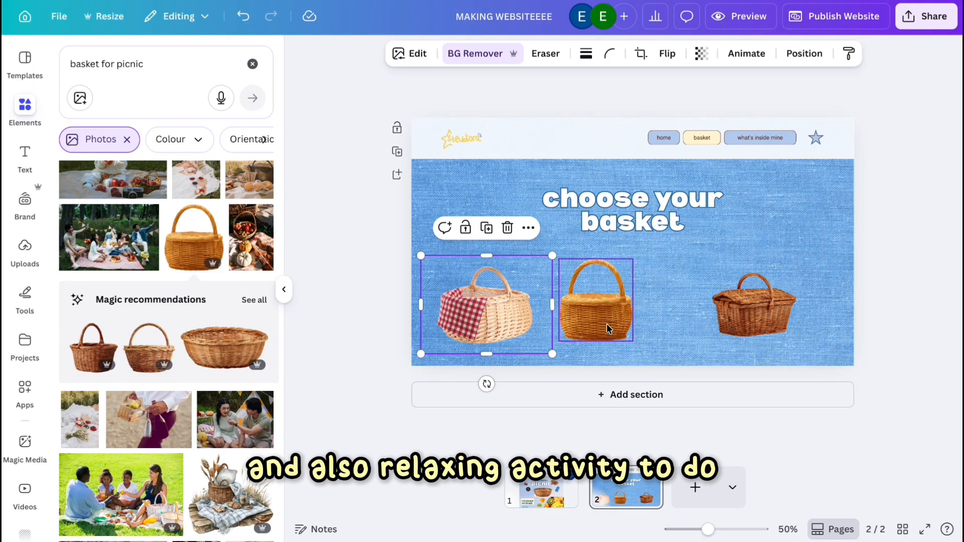
left_click_drag(607, 329, 591, 329)
scroll(225, 309, "down", 5)
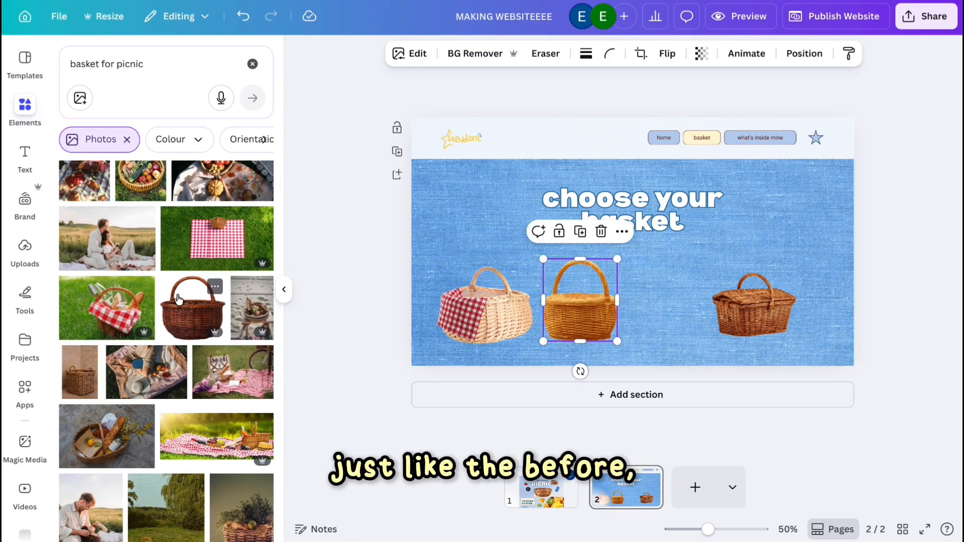
scroll(178, 300, "down", 3)
scroll(178, 362, "down", 3)
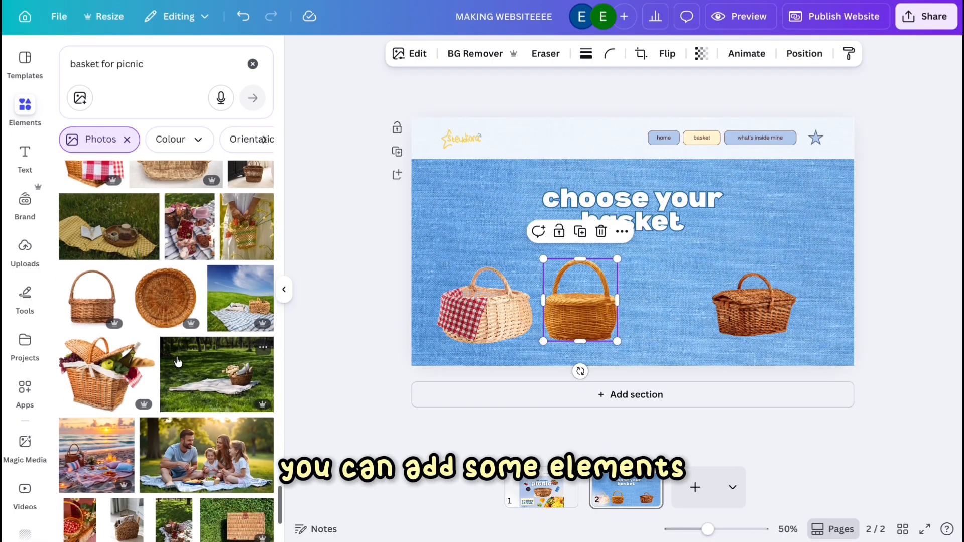
scroll(178, 362, "down", 8)
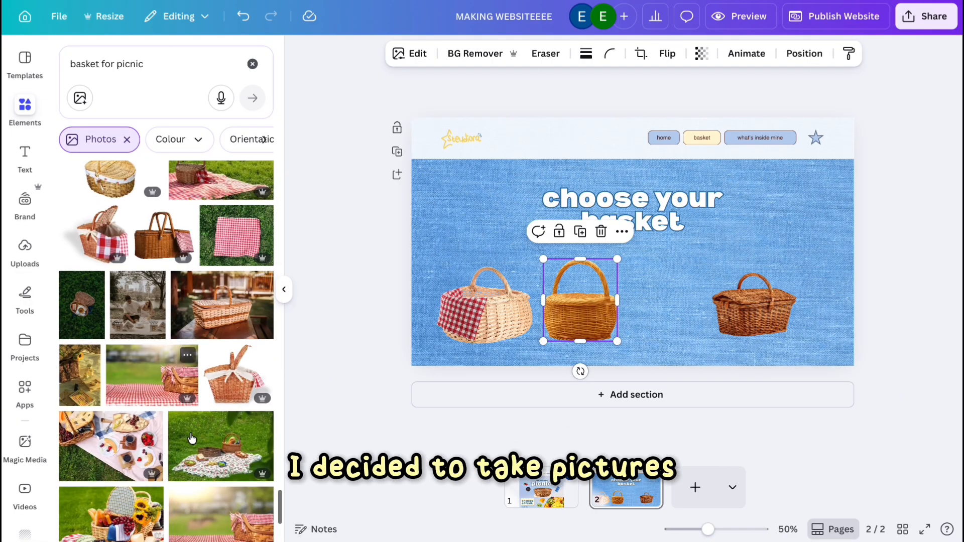
scroll(192, 438, "down", 10)
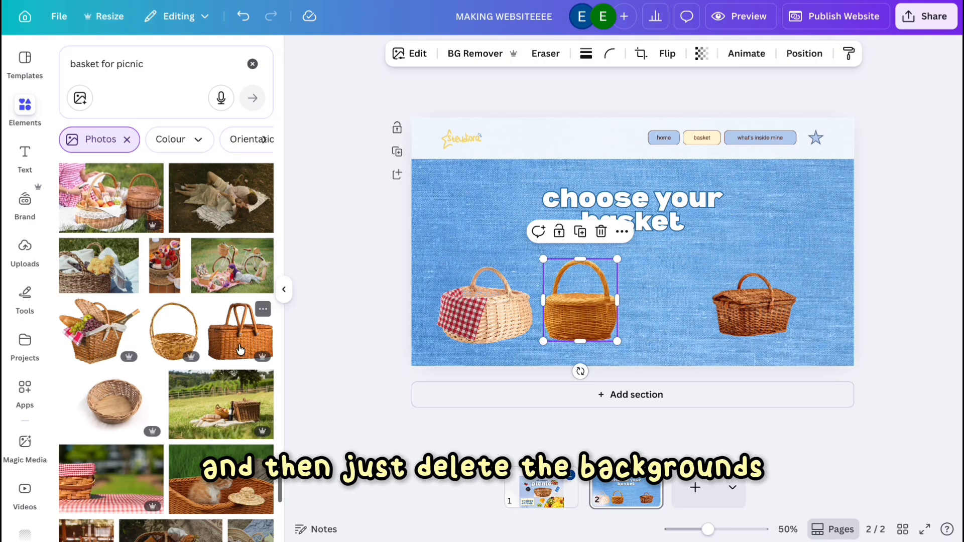
left_click(240, 350)
left_click_drag(534, 144, 661, 288)
left_click_drag(770, 316, 797, 316)
left_click(712, 271)
left_click_drag(729, 250, 724, 256)
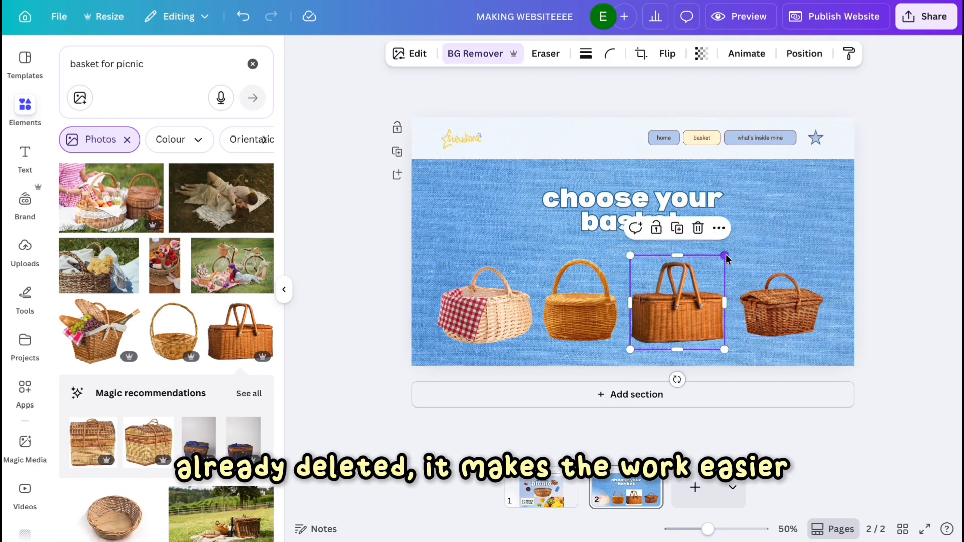
left_click(856, 313)
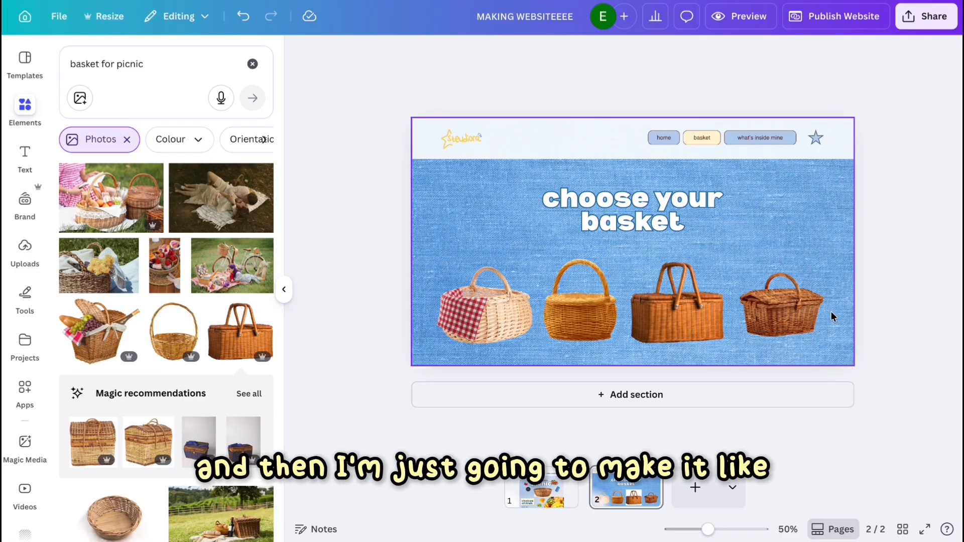
Copy the star from page 1 and paste stars behind the heading and around the baskets on page 2.
left_click_drag(543, 314, 543, 315)
left_click(799, 236)
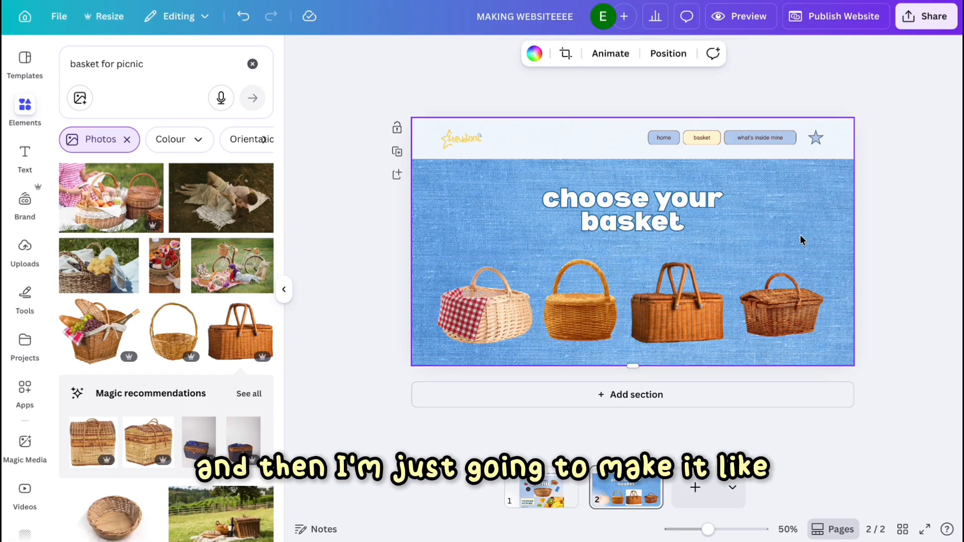
left_click(541, 502)
left_click(537, 197)
left_click(625, 492)
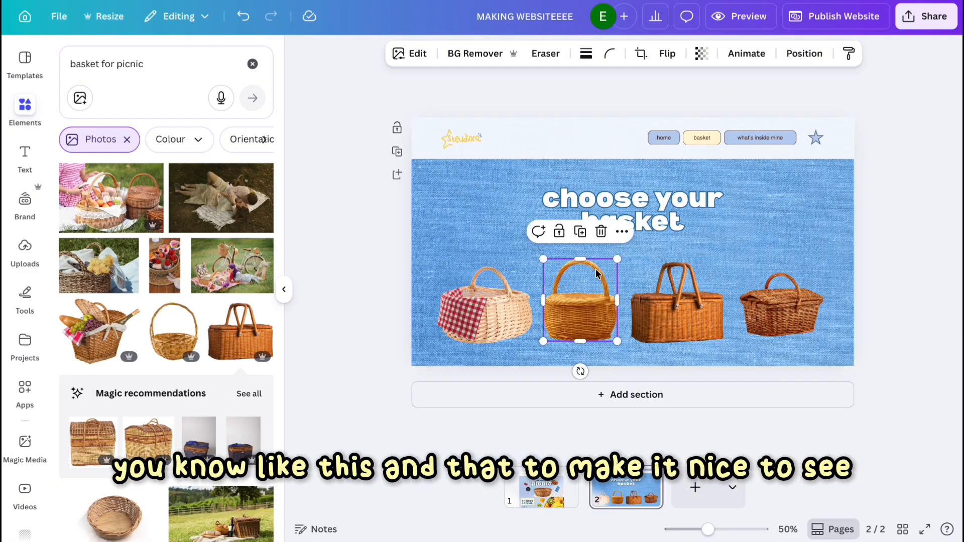
left_click(545, 346)
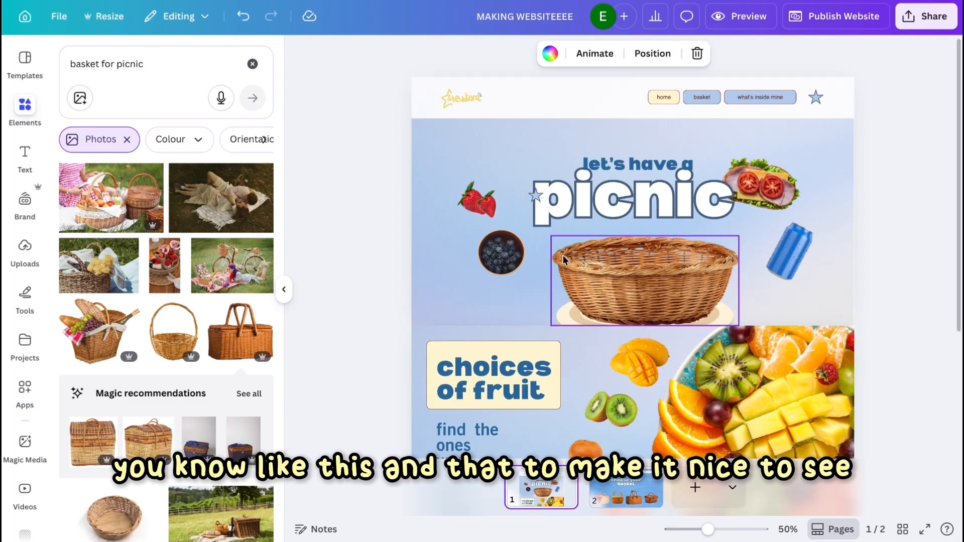
right_click(536, 185)
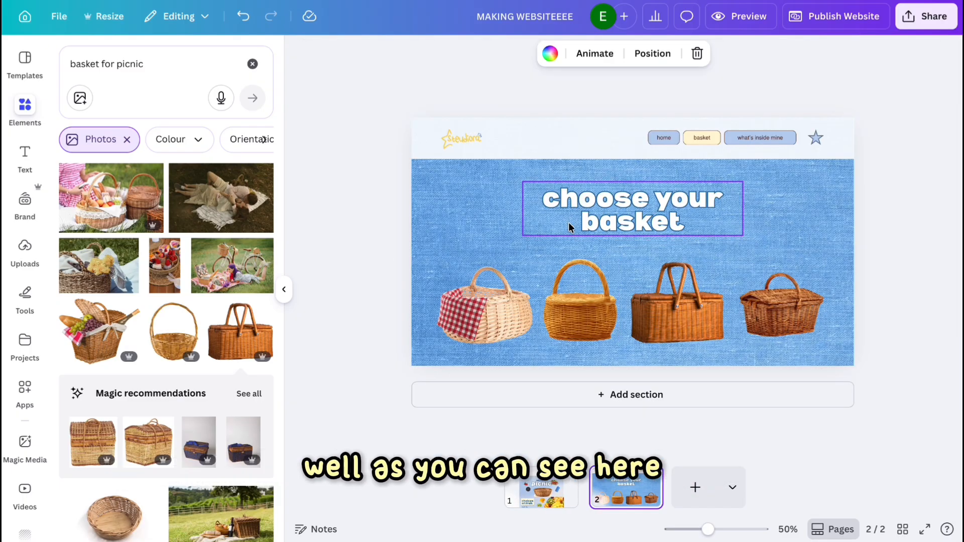
key("ctrl+v")
left_click_drag(549, 246, 551, 196)
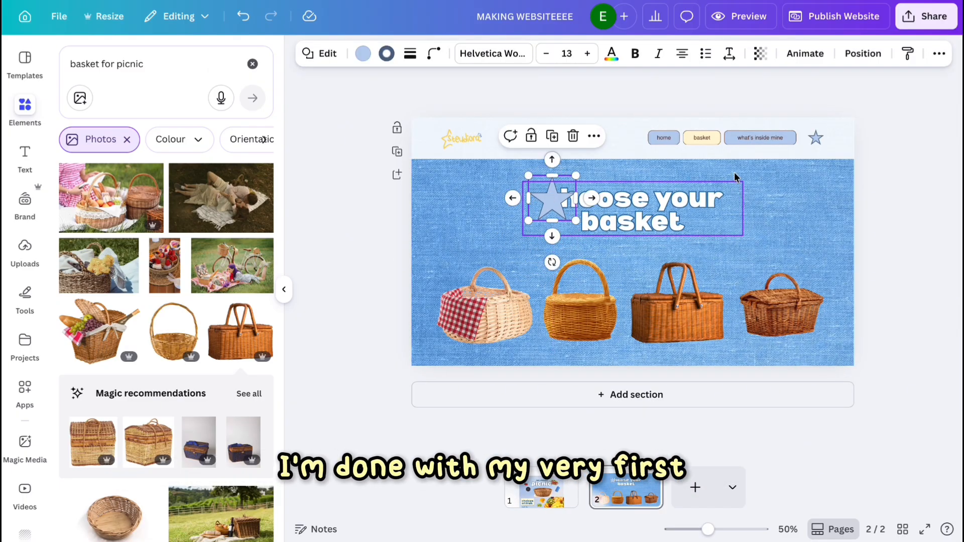
left_click(862, 53)
left_click_drag(444, 340, 430, 333)
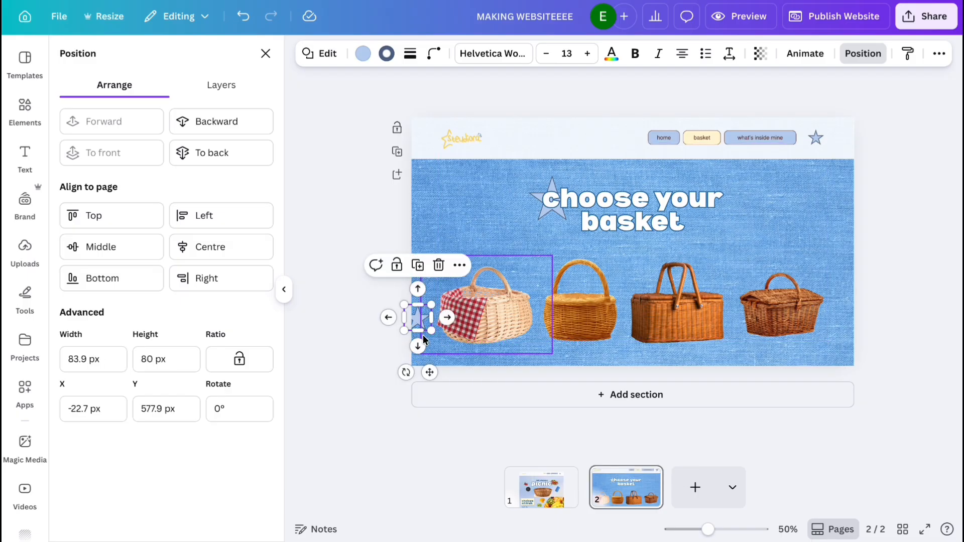
Select all of page 2's content, copy it, and paste it into a new section below.
left_click(535, 235)
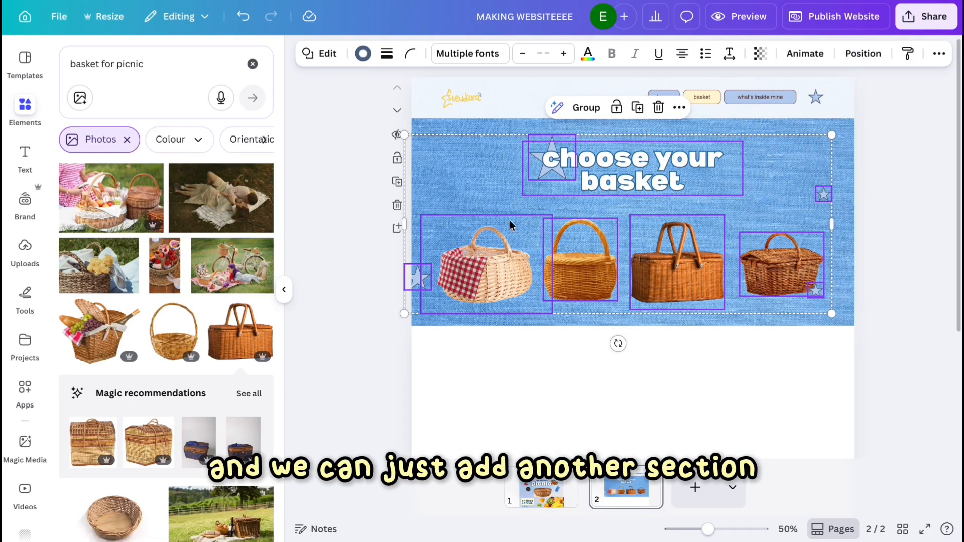
right_click(471, 189)
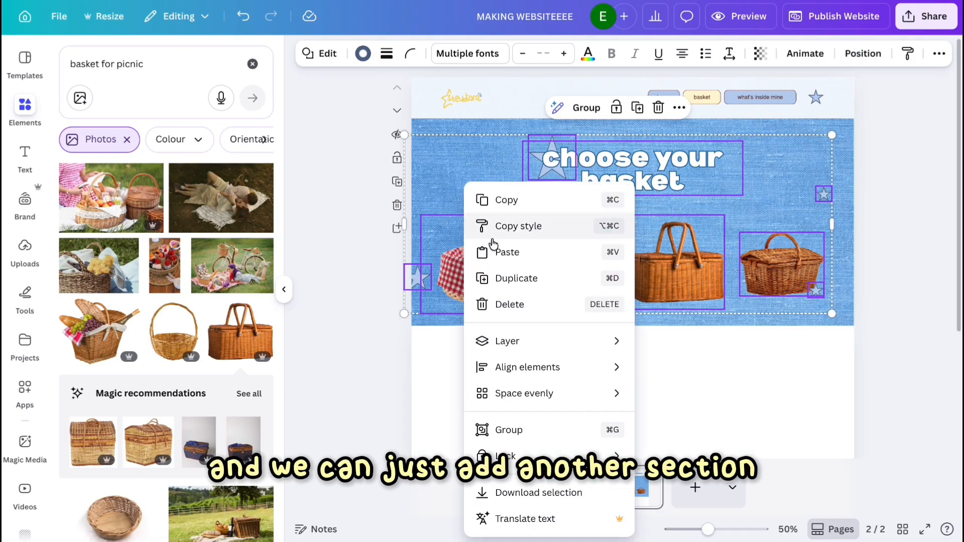
left_click(499, 237)
left_click(527, 452)
key("ctrl+v")
scroll(529, 454, "down", 3)
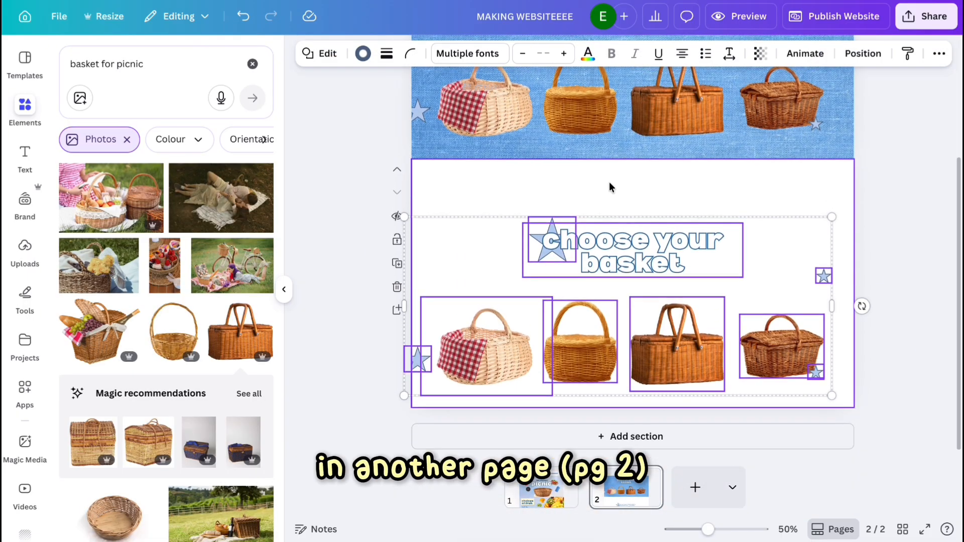
scroll(609, 187, "up", 3)
left_click(461, 137)
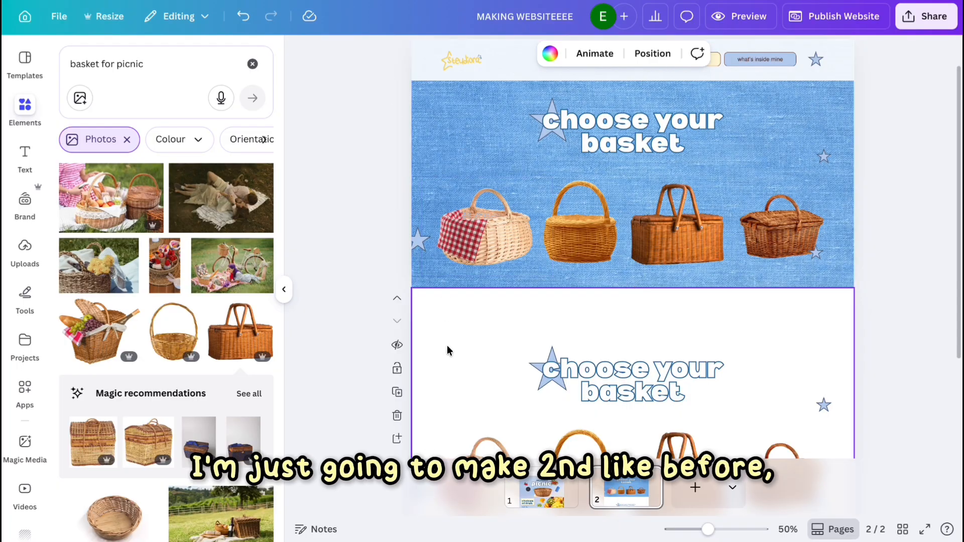
Set the blue linen texture photo as the new section's background.
key("super+v")
key("BackSpace")
left_click(253, 64)
left_click(254, 172)
left_click(222, 281)
left_click(675, 248)
scroll(738, 426, "down", 5)
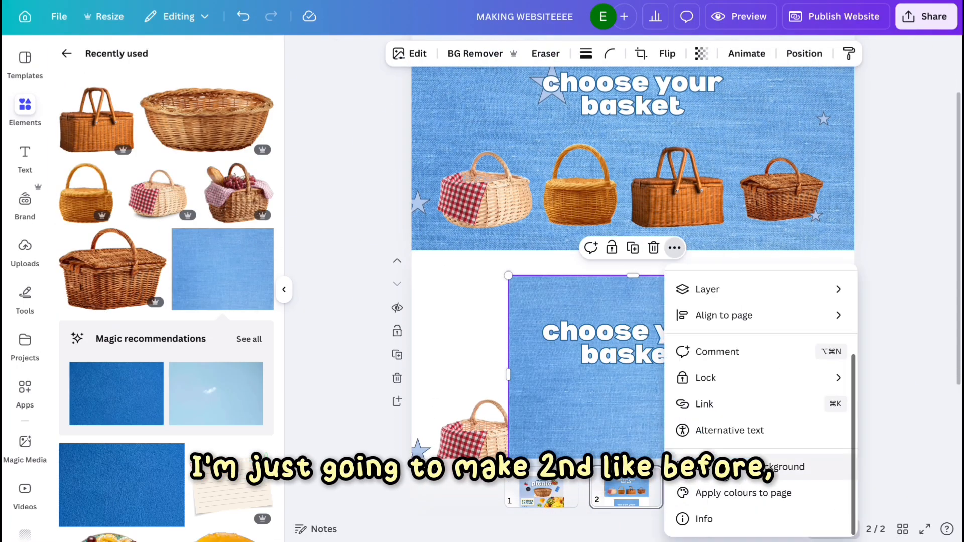
left_click(758, 467)
Reposition the star and change the new section's heading to "fill your basket".
scroll(658, 282, "up", 2)
scroll(658, 282, "down", 3)
left_click_drag(658, 282, 659, 249)
left_click_drag(549, 291, 668, 278)
double_click(595, 248)
type("fill")
left_click(635, 328)
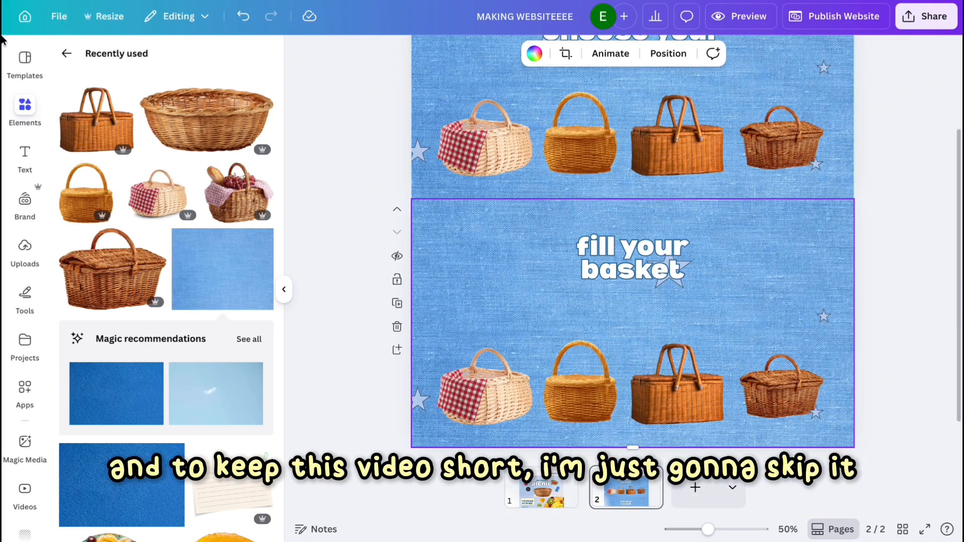
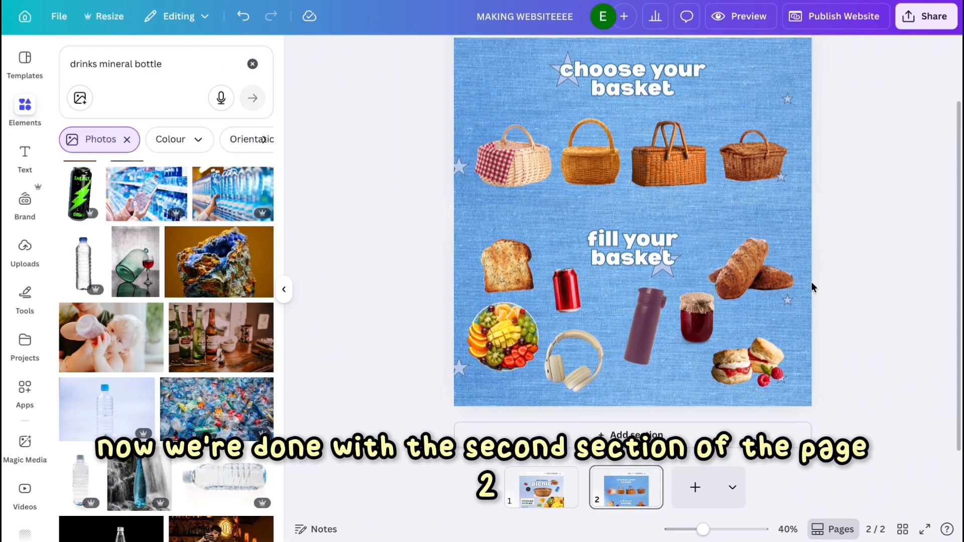
Apply the Fun page animation to page 2's sections.
scroll(812, 284, "up", 1)
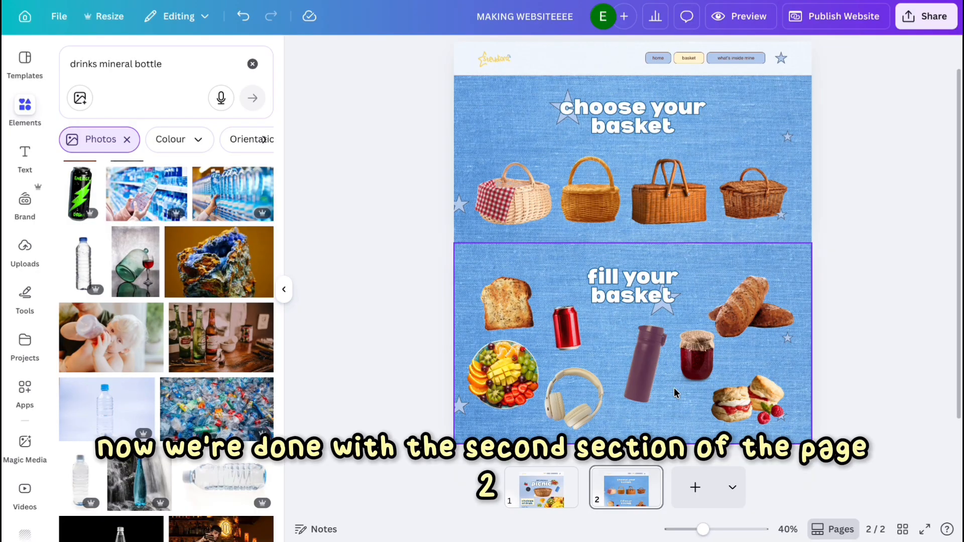
left_click(505, 101)
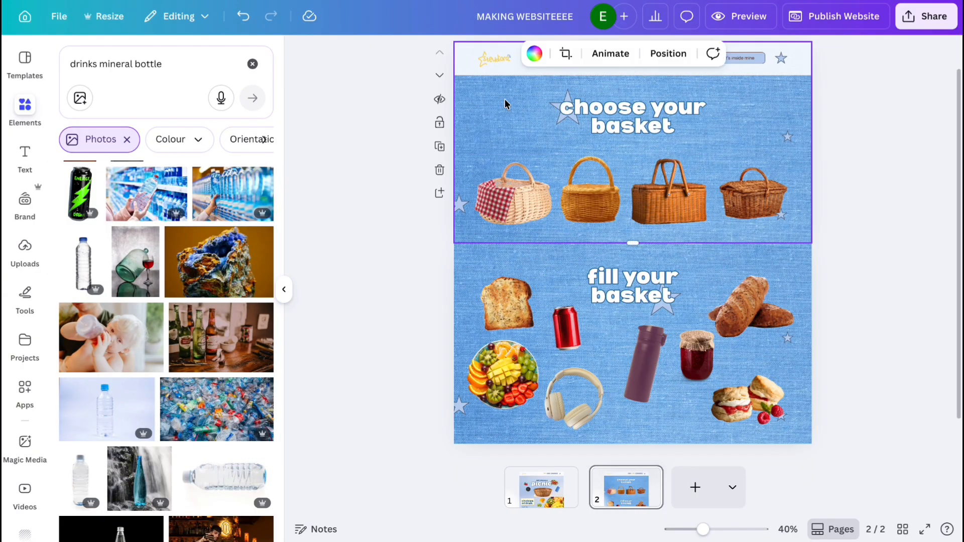
left_click(611, 53)
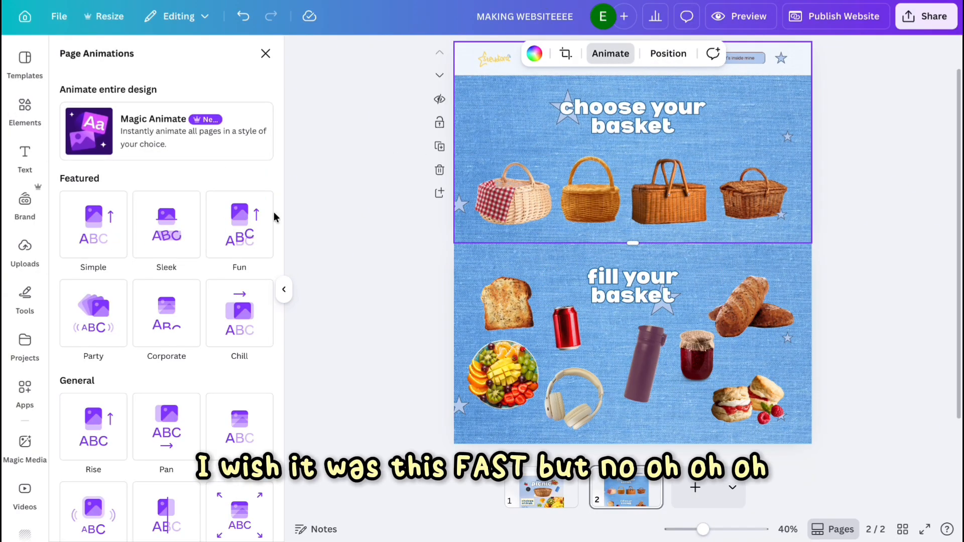
left_click(237, 223)
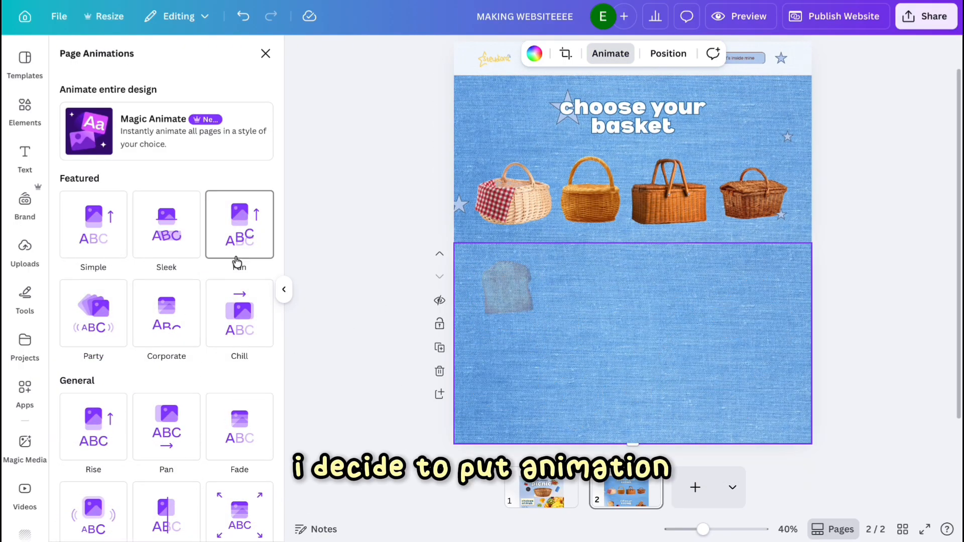
left_click(232, 252)
scroll(839, 86, "up", 1)
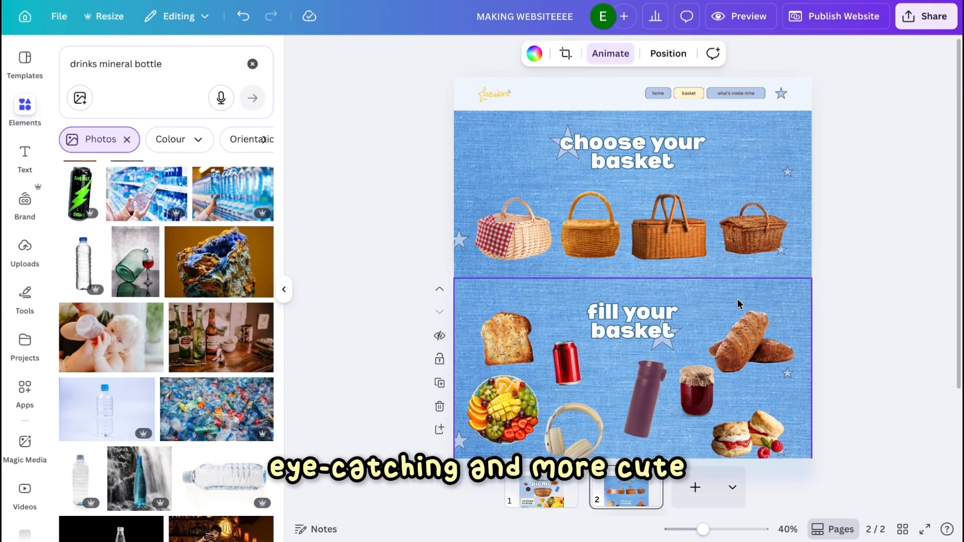
left_click(746, 190)
left_click(621, 55)
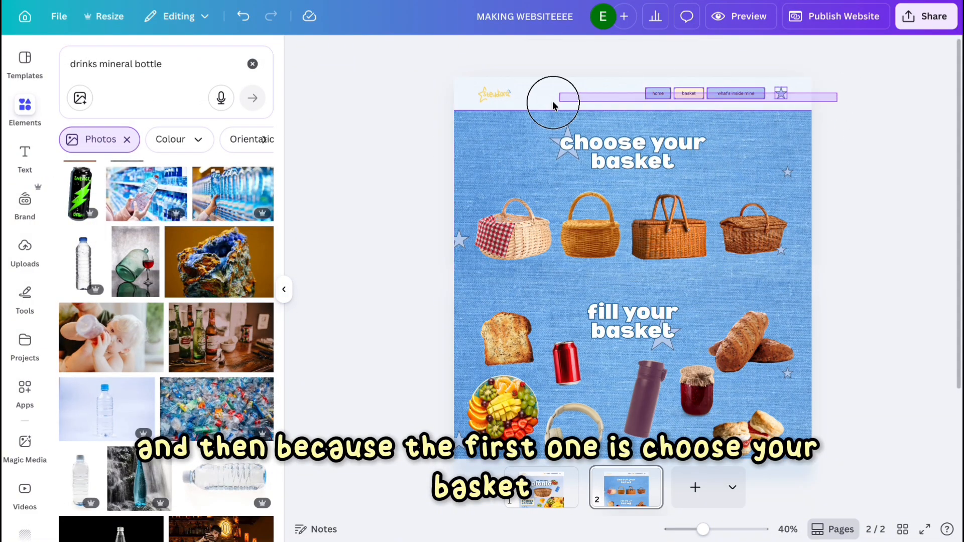
Give the navigation bar group on page 2 a Rise element animation with downward direction.
left_click(552, 101)
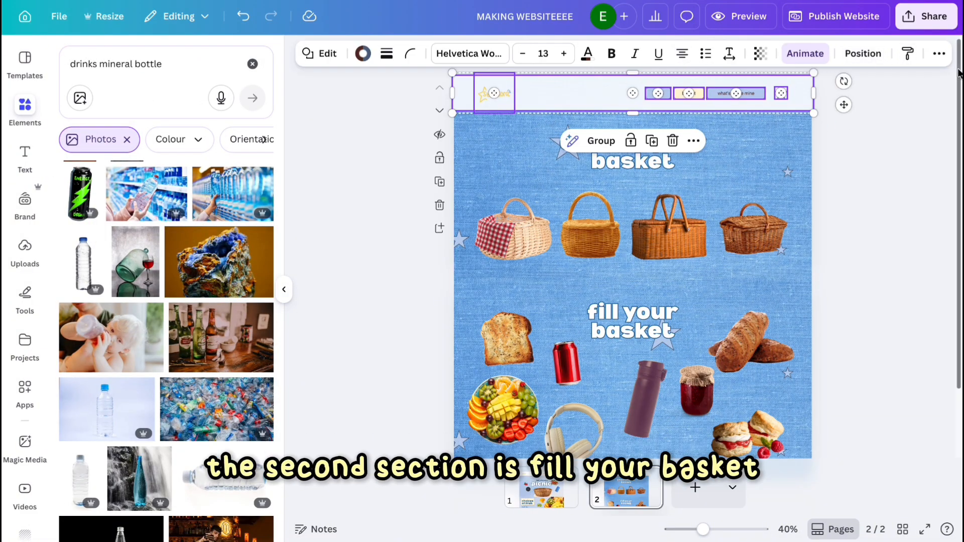
left_click(804, 64)
scroll(146, 405, "down", 8)
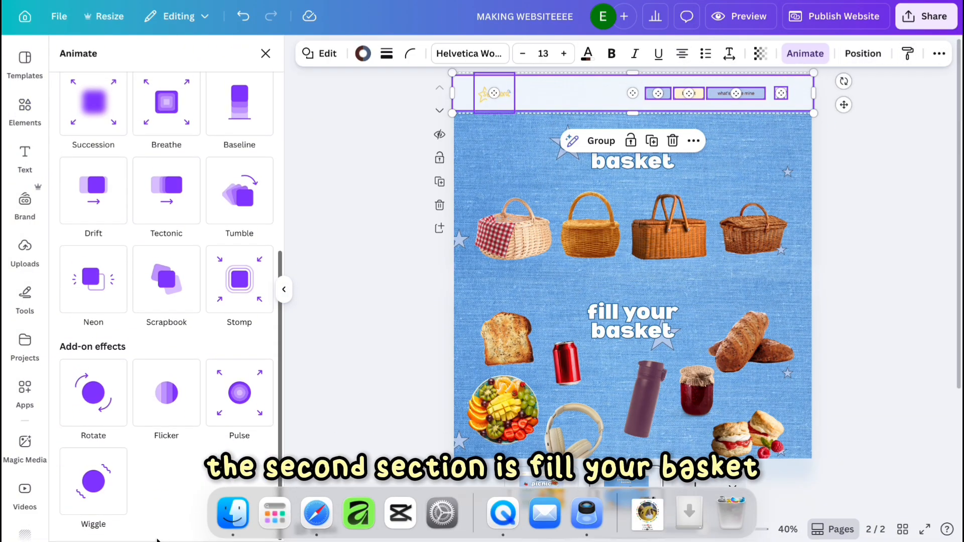
scroll(110, 201, "up", 8)
left_click(111, 92)
scroll(151, 251, "down", 10)
scroll(249, 131, "up", 10)
left_click(217, 90)
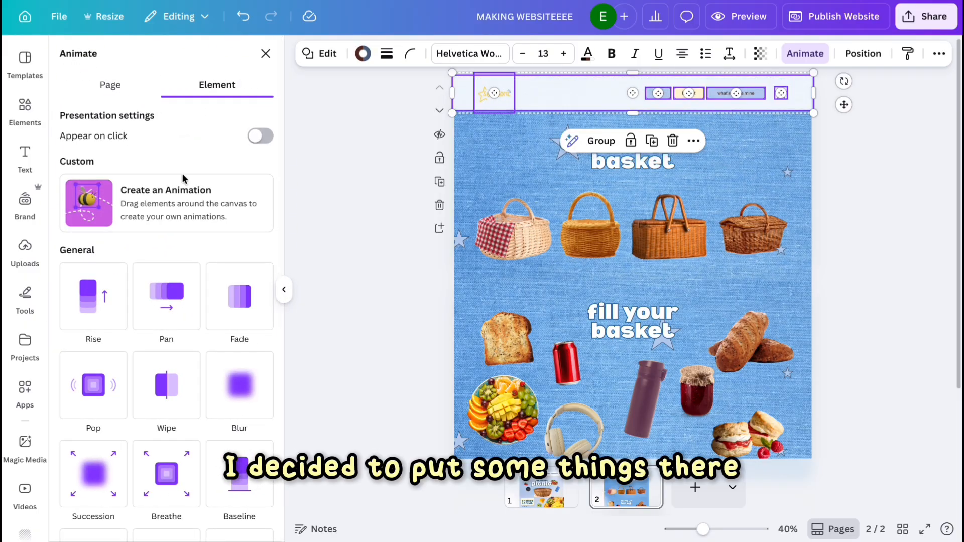
scroll(190, 514, "down", 8)
scroll(95, 392, "up", 10)
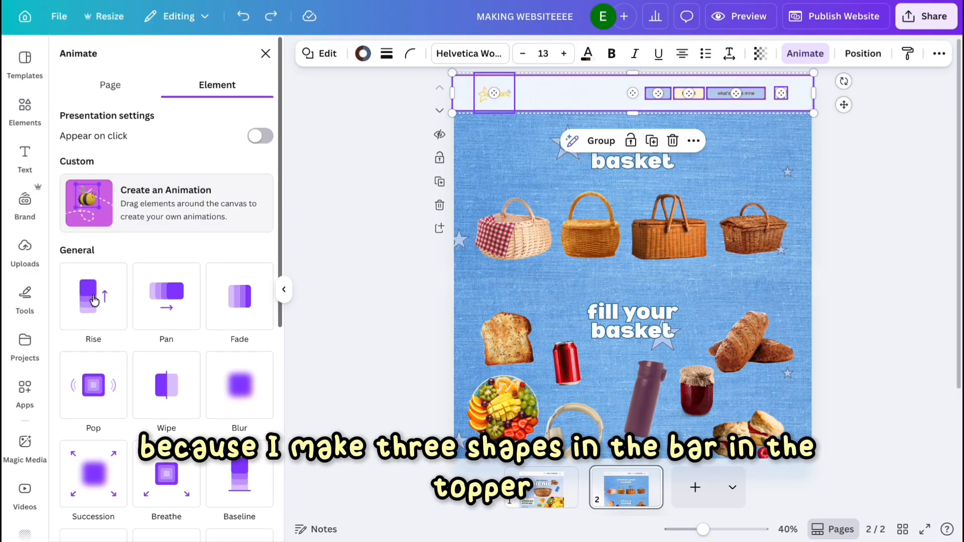
left_click(75, 325)
left_click(139, 500)
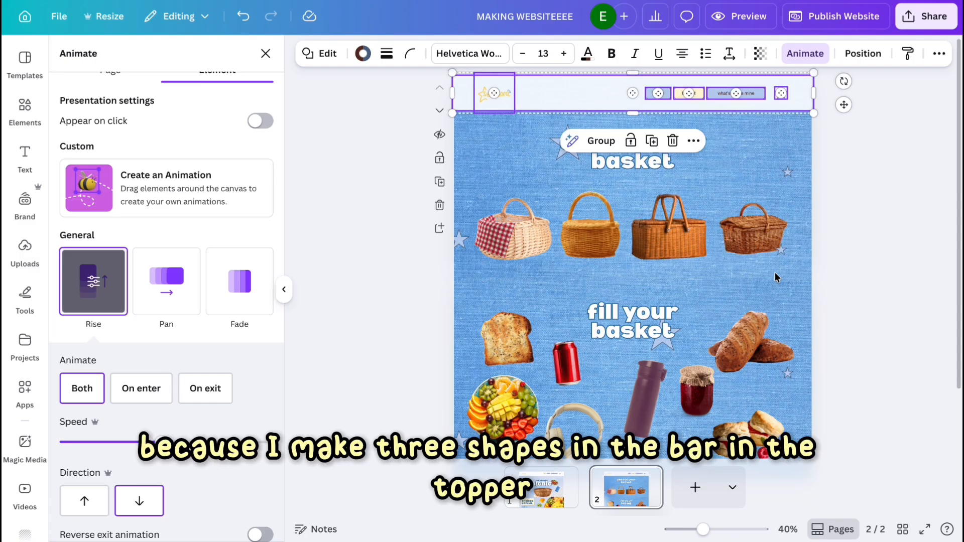
left_click(873, 202)
Add a third page and place a black smartphone photo from an Elements search for phone on it.
left_click(542, 486)
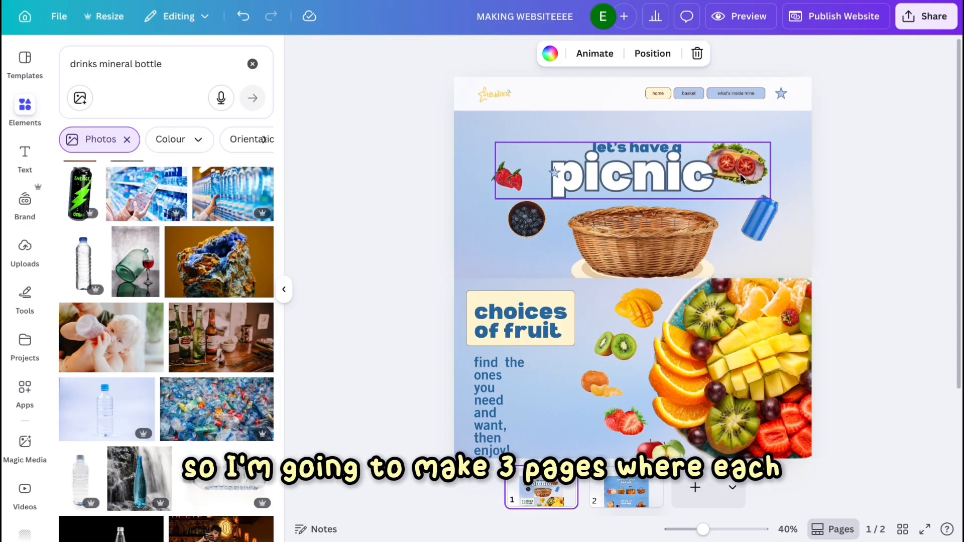
left_click(694, 489)
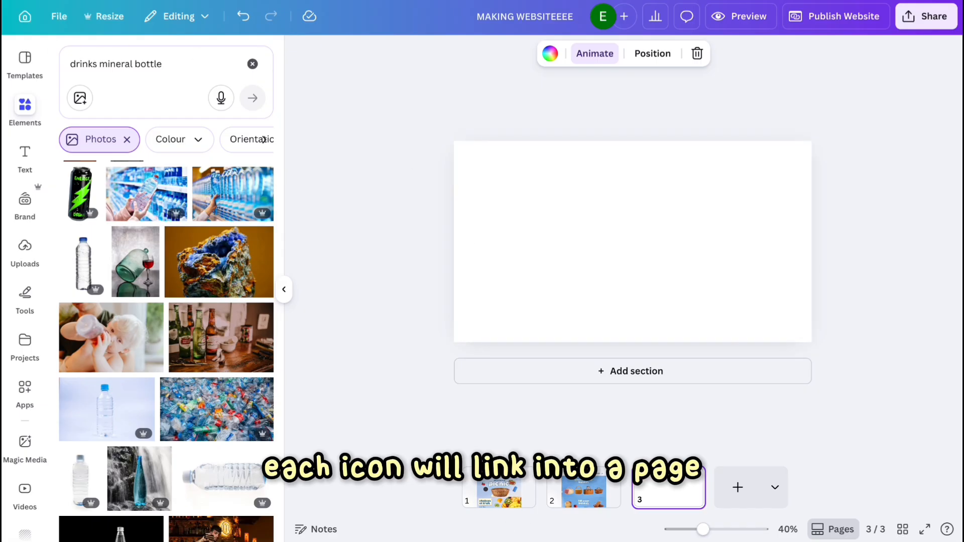
left_click(253, 64)
left_click(177, 61)
type("phone")
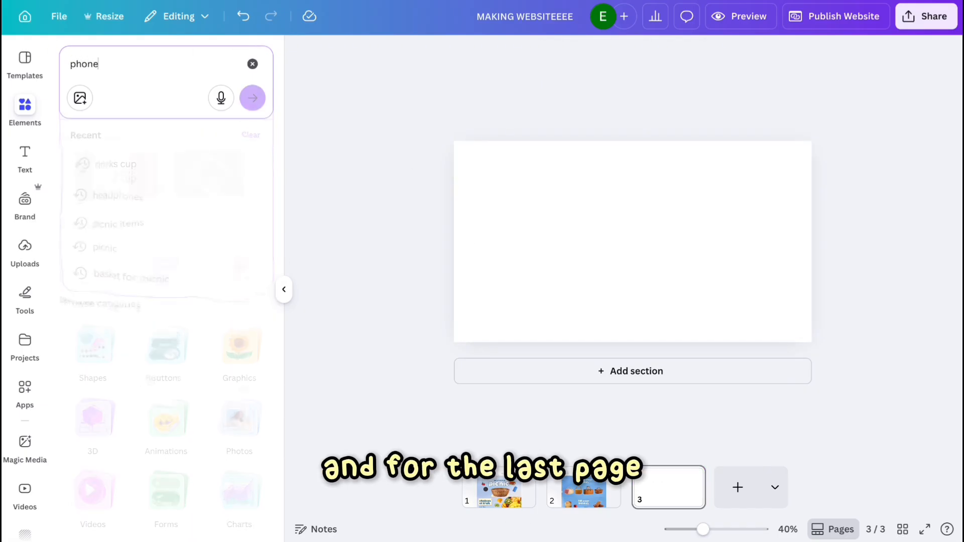
key("Return")
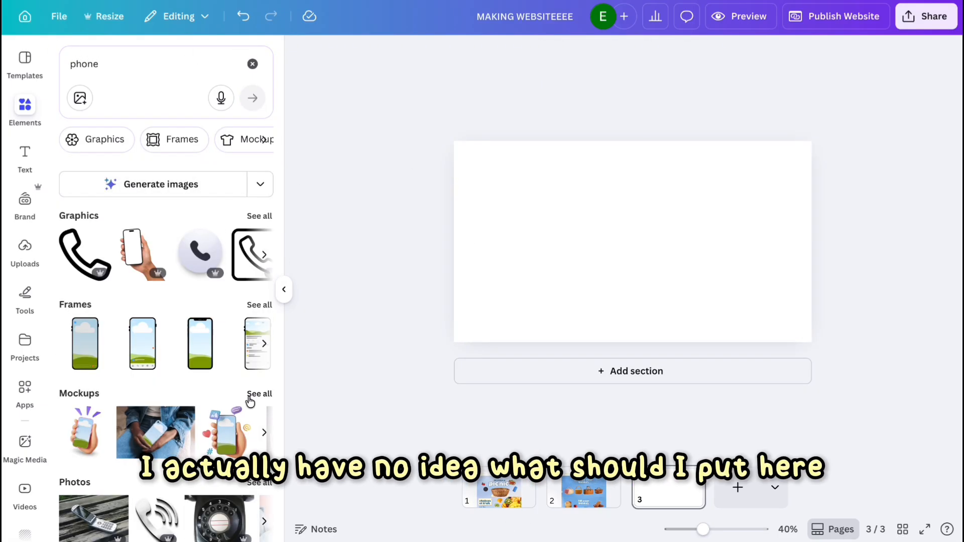
scroll(250, 400, "down", 4)
scroll(251, 401, "up", 3)
left_click(258, 412)
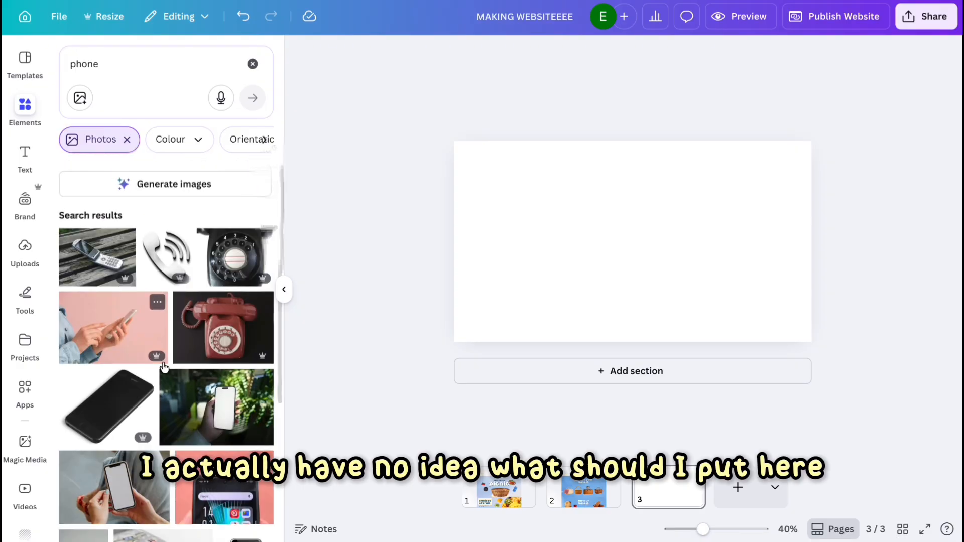
scroll(163, 367, "down", 7)
left_click(199, 302)
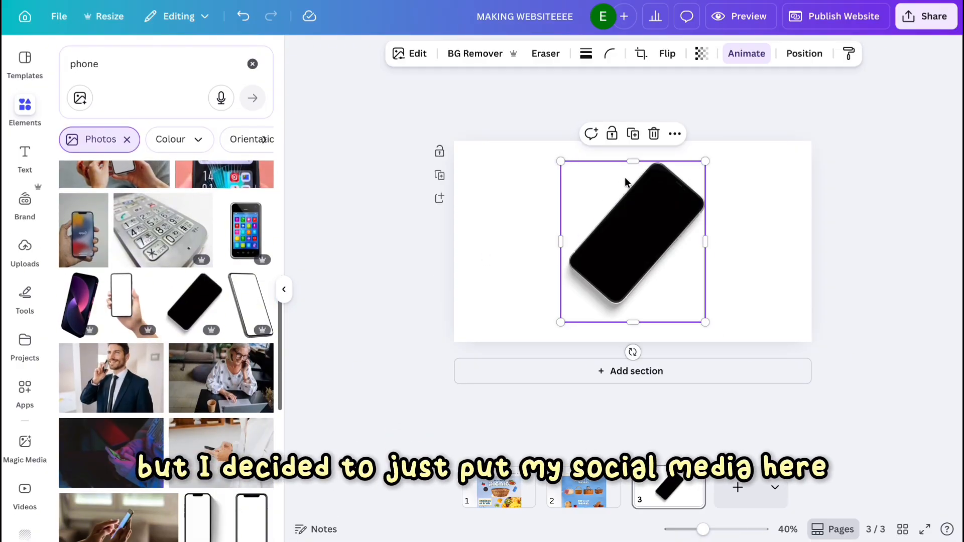
Search photos for blue and set a light blue marble photo as page 3's background.
left_click(522, 260)
left_click(144, 51)
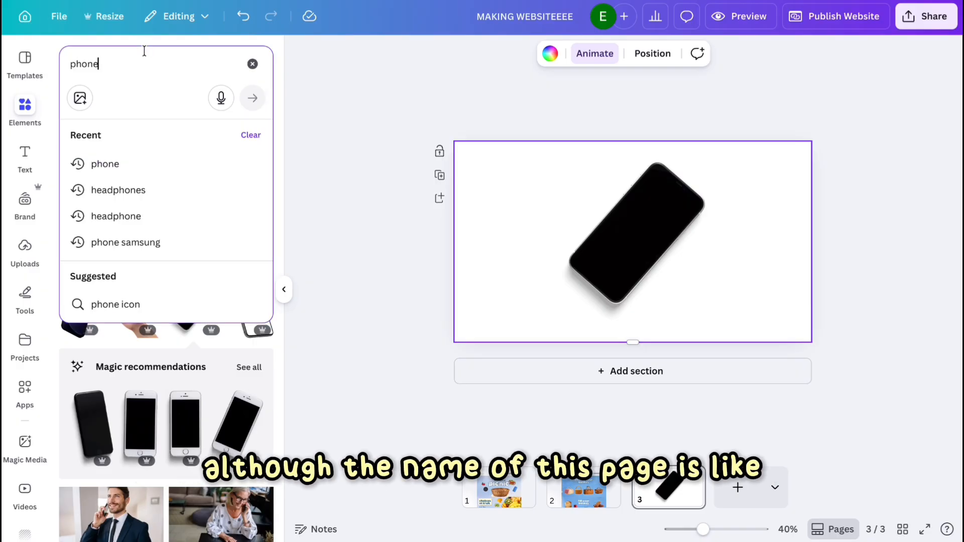
key("BackSpace")
key("BackSpace")
key("BackSpace")
key("BackSpace")
type("blue")
key("Return")
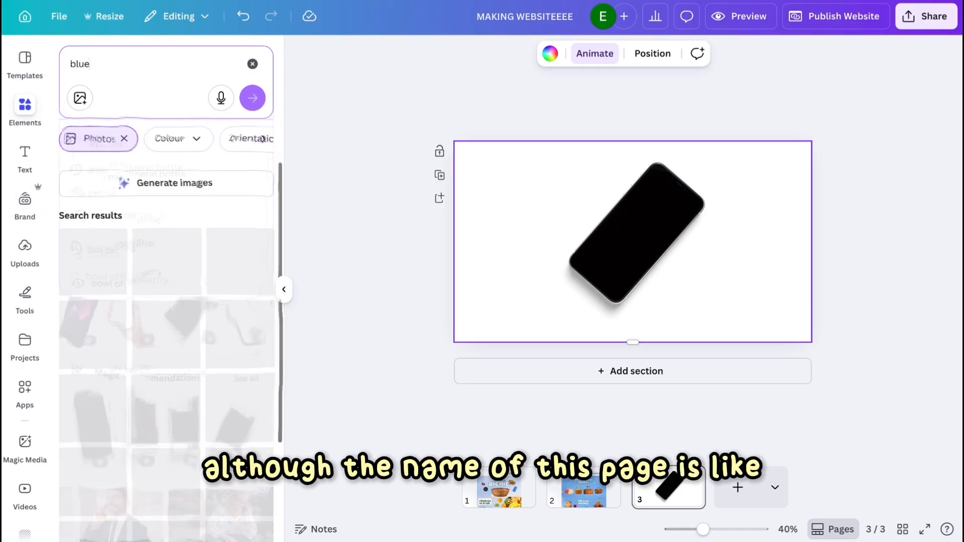
scroll(226, 281, "down", 1)
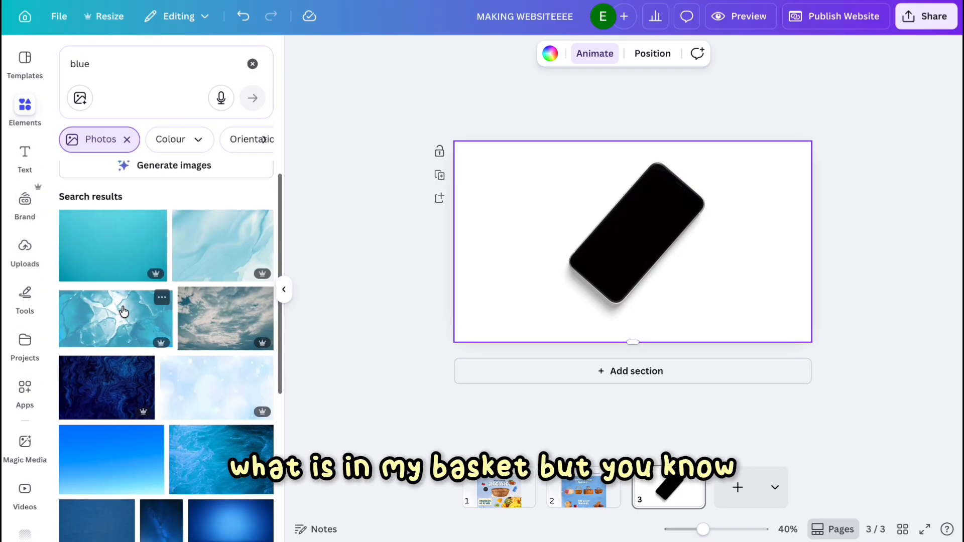
left_click(193, 264)
left_click(680, 133)
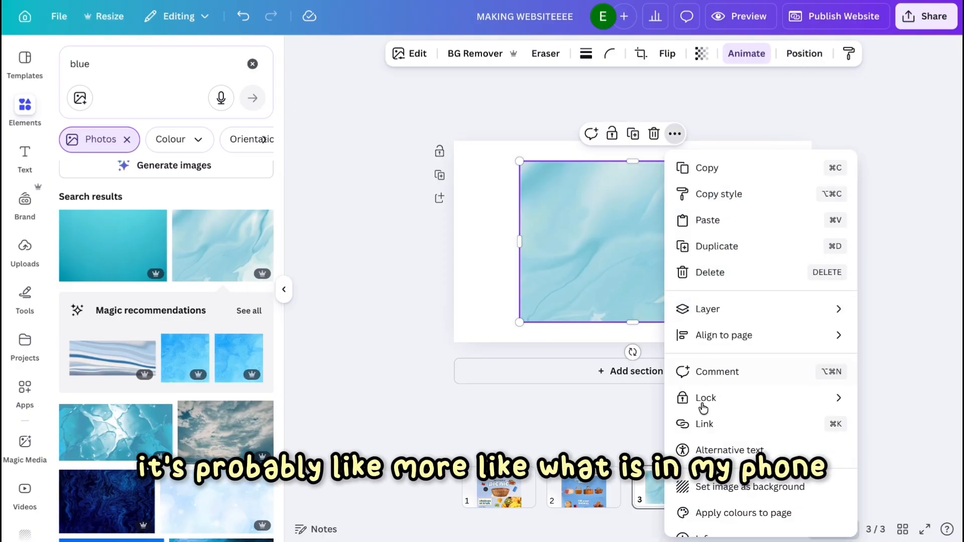
left_click(728, 486)
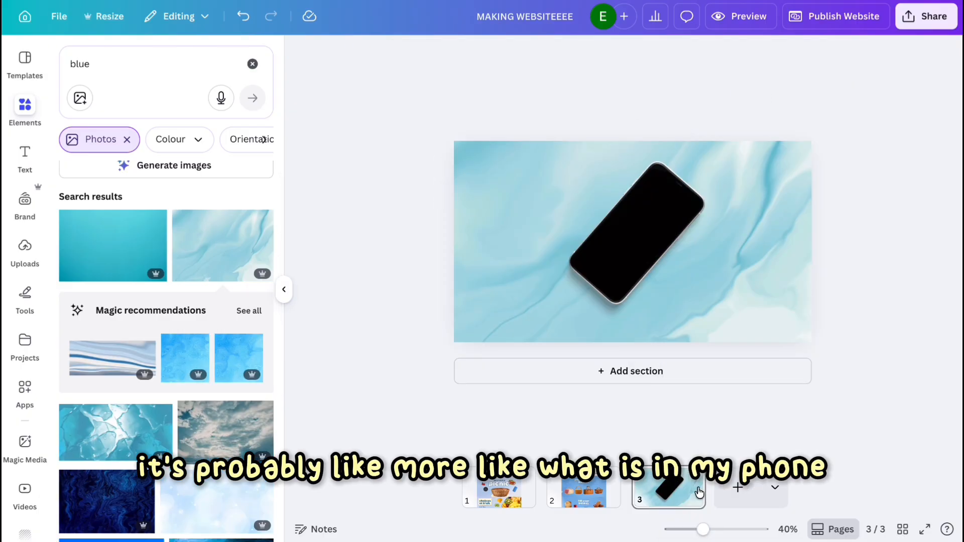
Copy the navigation header from page 1, paste it onto page 3, and nudge the phone down below it.
left_click(532, 497)
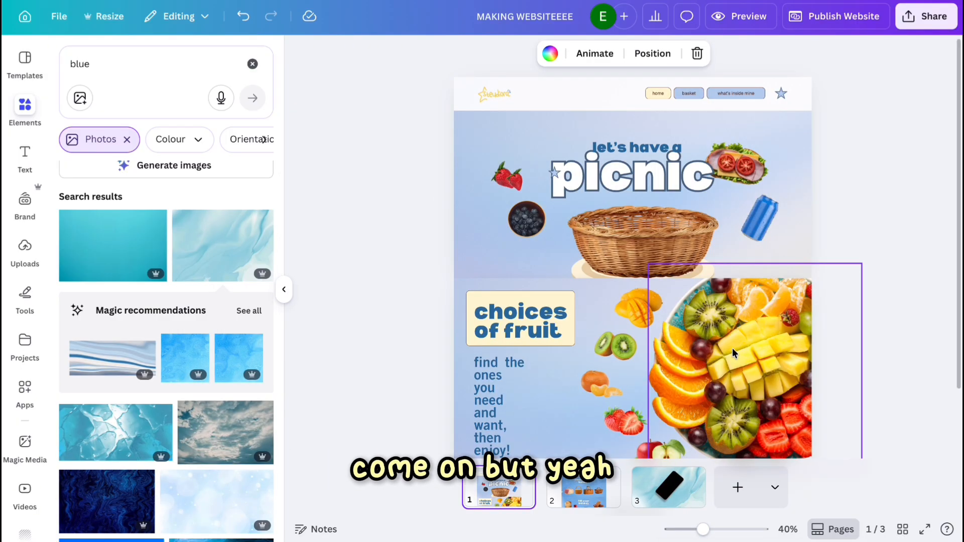
left_click_drag(830, 81, 383, 104)
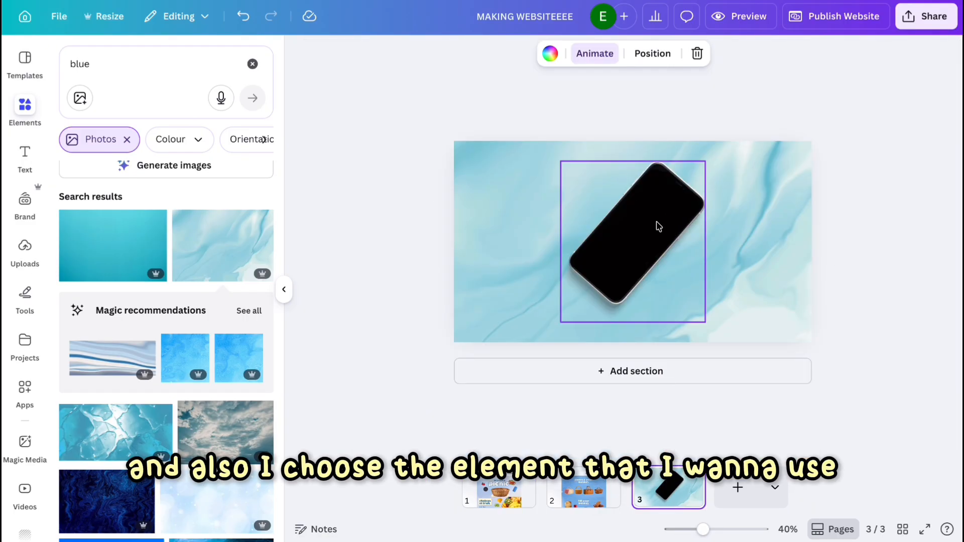
left_click(501, 191)
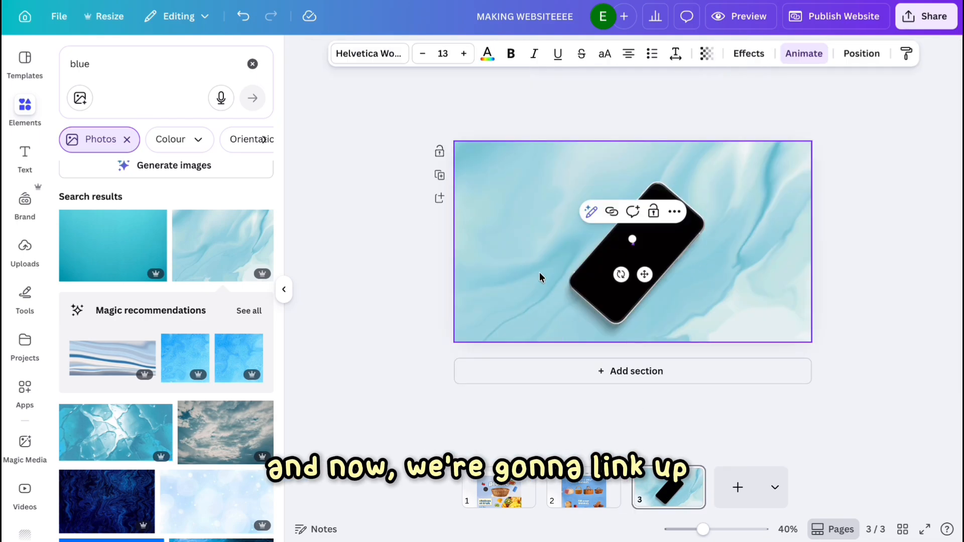
left_click(715, 173)
right_click(715, 174)
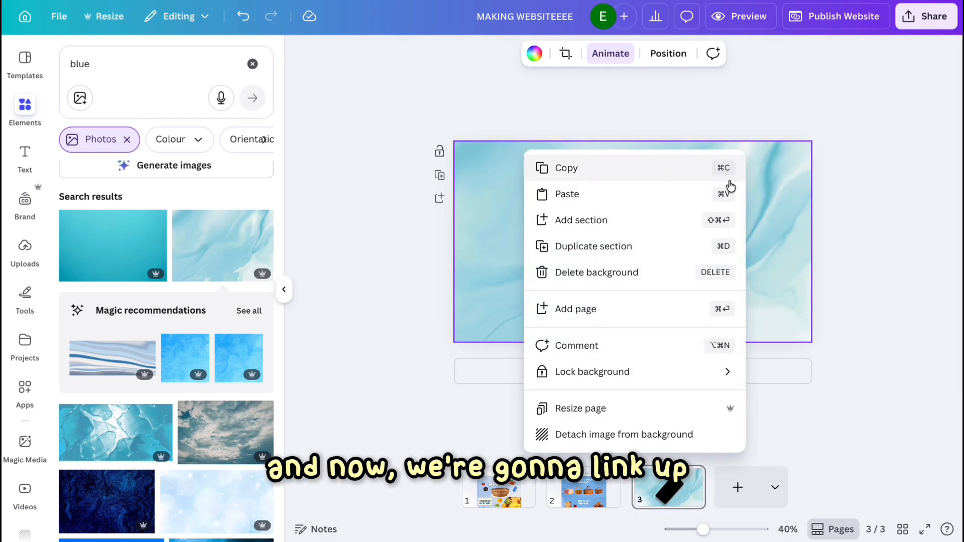
left_click(699, 194)
left_click(731, 220)
key("Delete")
left_click(660, 274)
left_click_drag(660, 274, 659, 296)
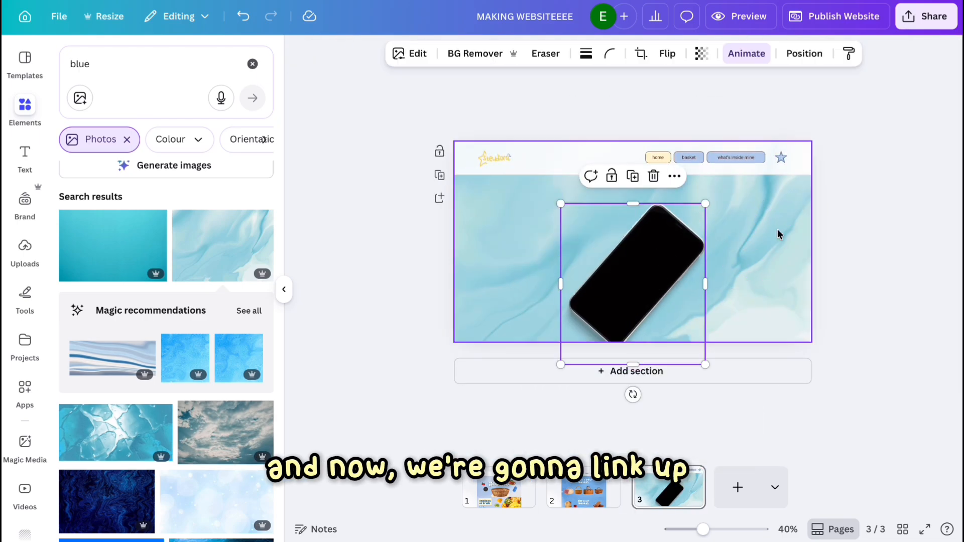
On page 3, fill the 'what's inside mine' button cream and the 'home' button blue.
left_click(736, 158)
left_click(363, 53)
left_click(135, 186)
left_click(658, 158)
left_click(260, 150)
left_click(740, 230)
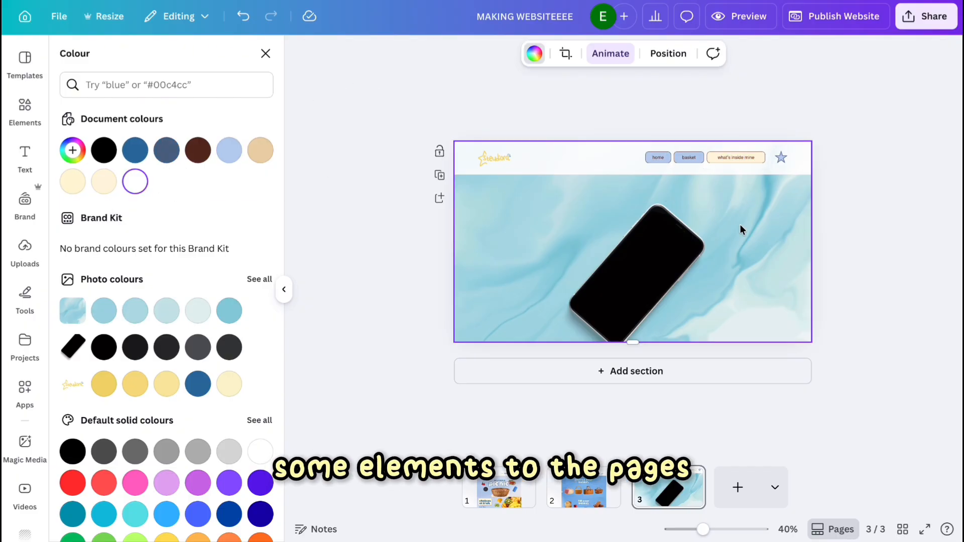
On page 1, link the home button to page 1, Section 1.
left_click(592, 499)
left_click(498, 495)
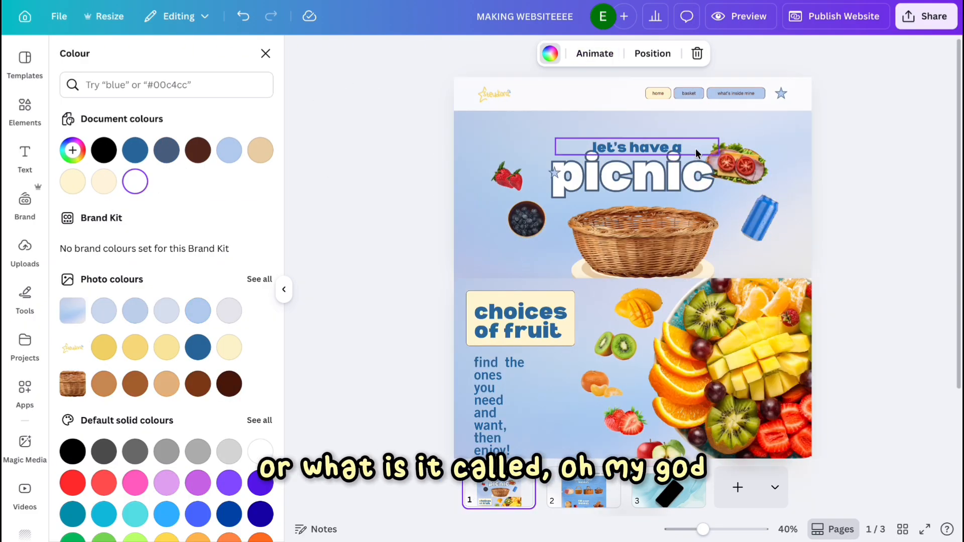
scroll(694, 149, "up", 2)
left_click(675, 97)
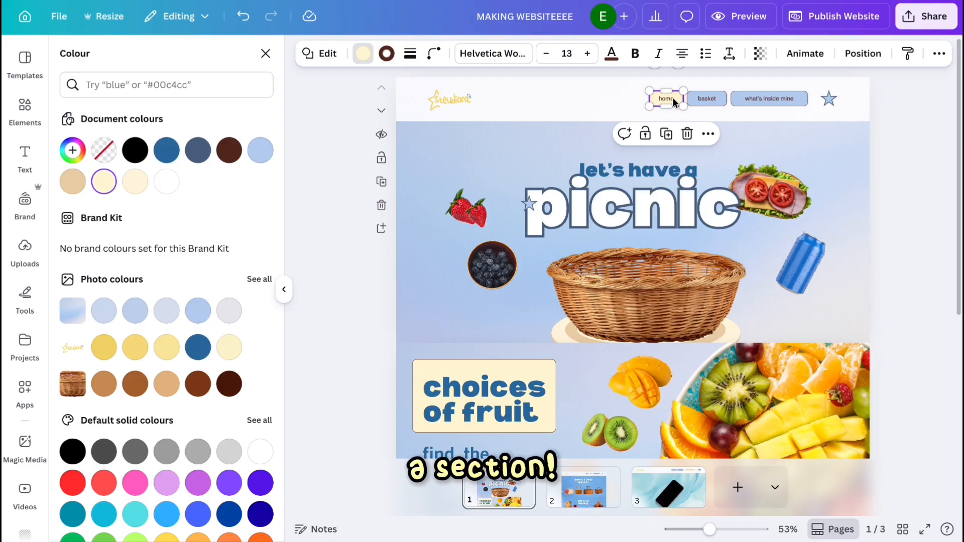
scroll(687, 251, "down", 5)
scroll(633, 200, "up", 5)
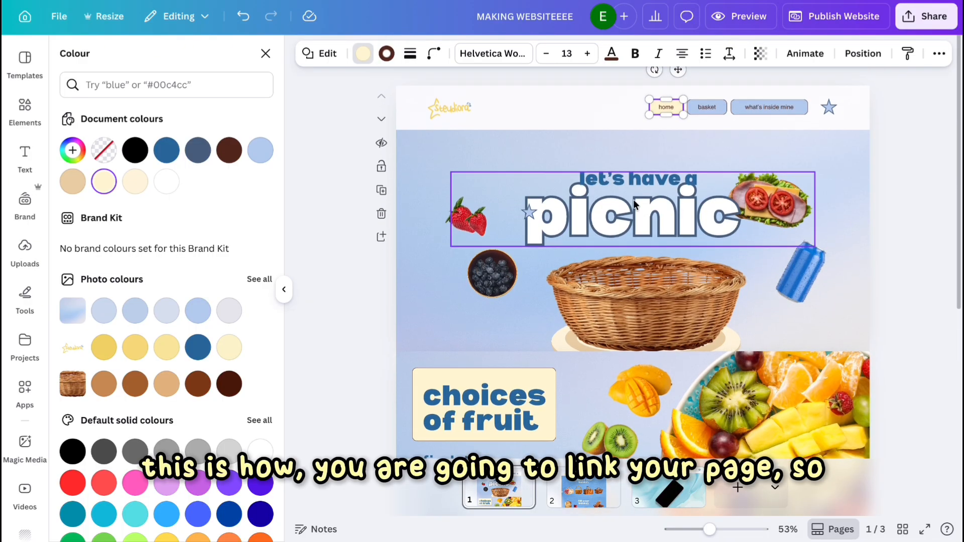
scroll(653, 166, "down", 1)
scroll(688, 124, "up", 2)
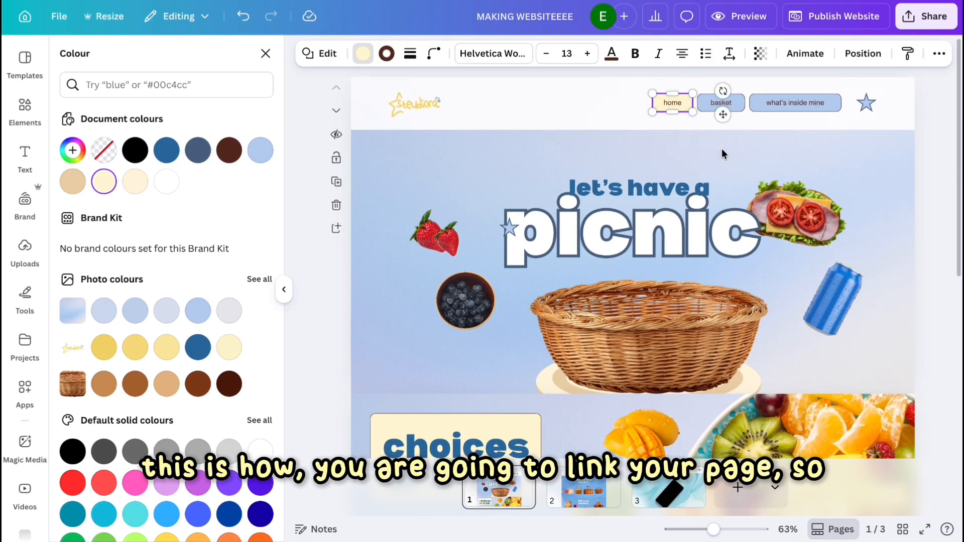
scroll(722, 149, "up", 3)
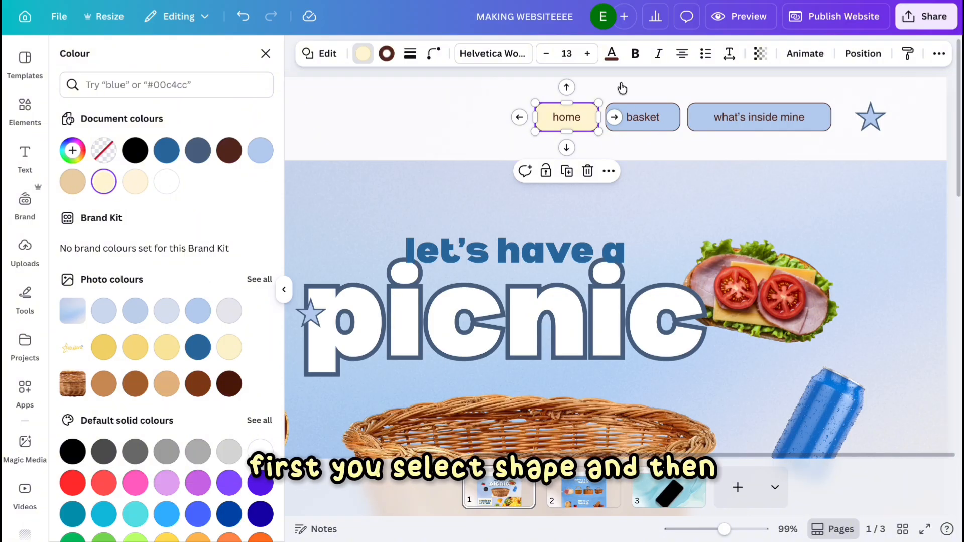
left_click(609, 172)
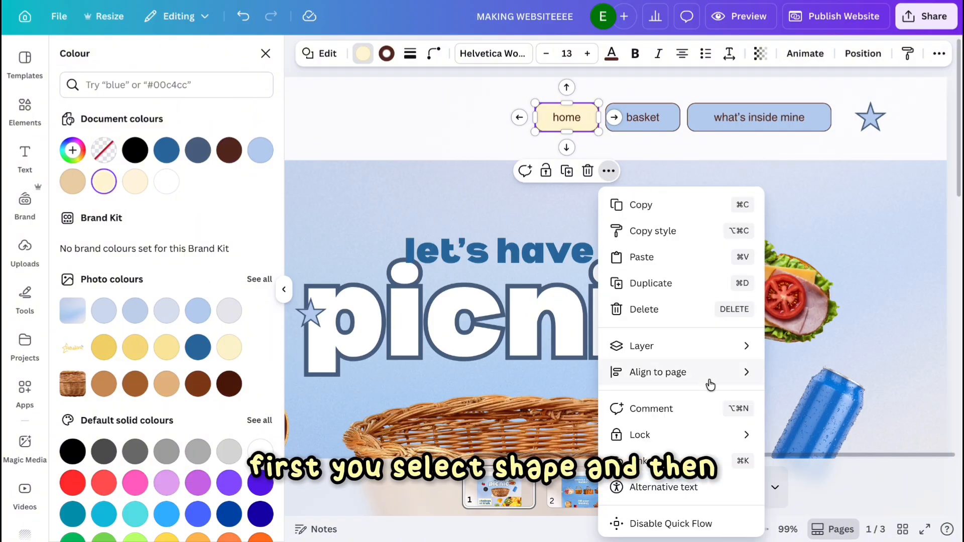
scroll(710, 385, "down", 1)
left_click(694, 424)
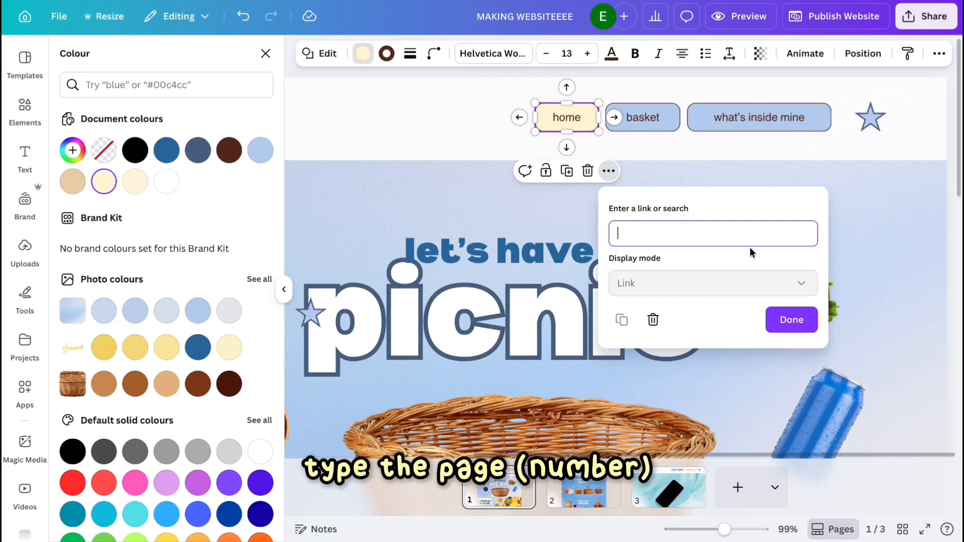
scroll(750, 250, "down", 3, "ctrl")
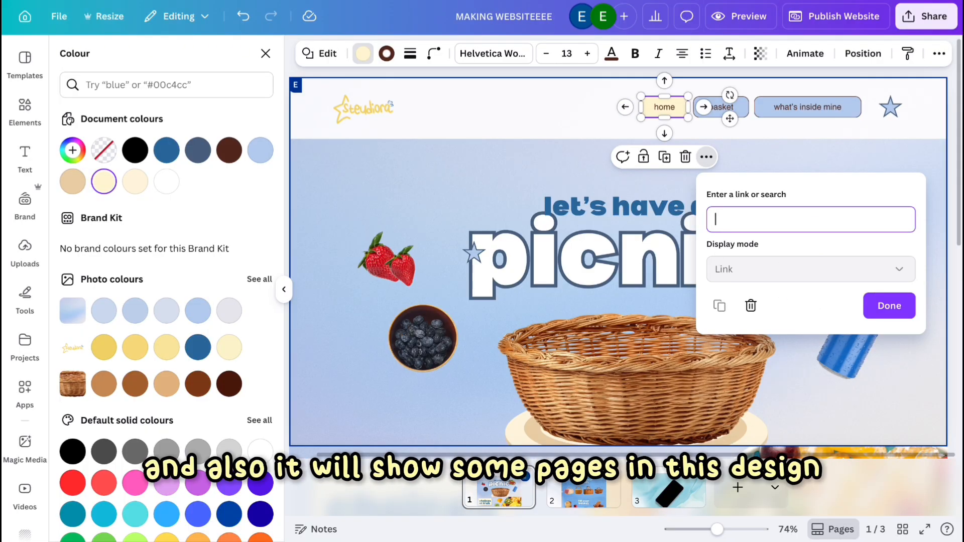
type("1")
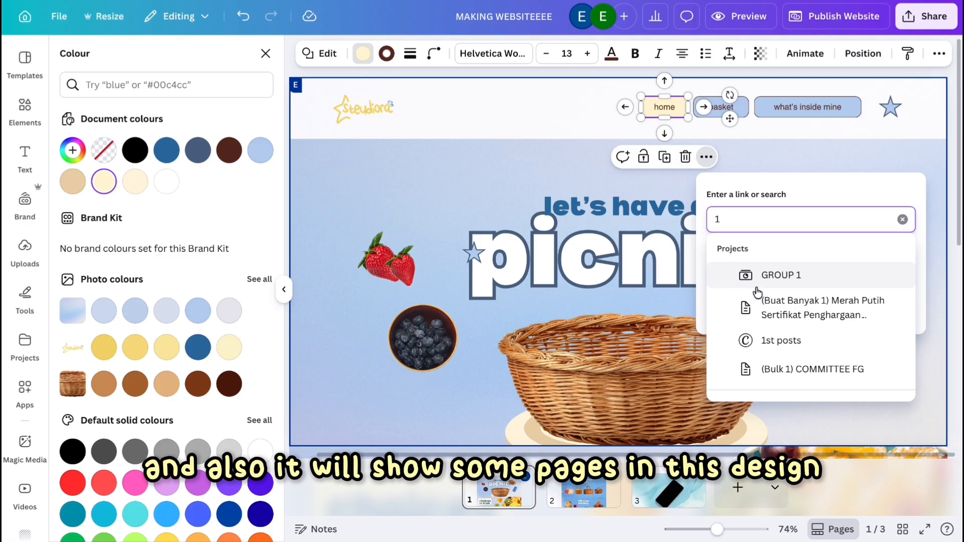
scroll(757, 293, "down", 2)
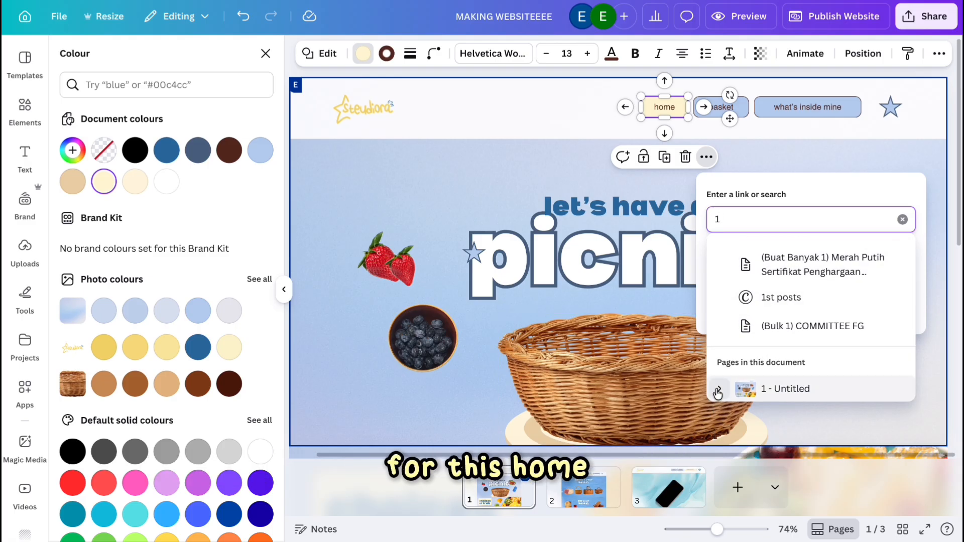
left_click(717, 393)
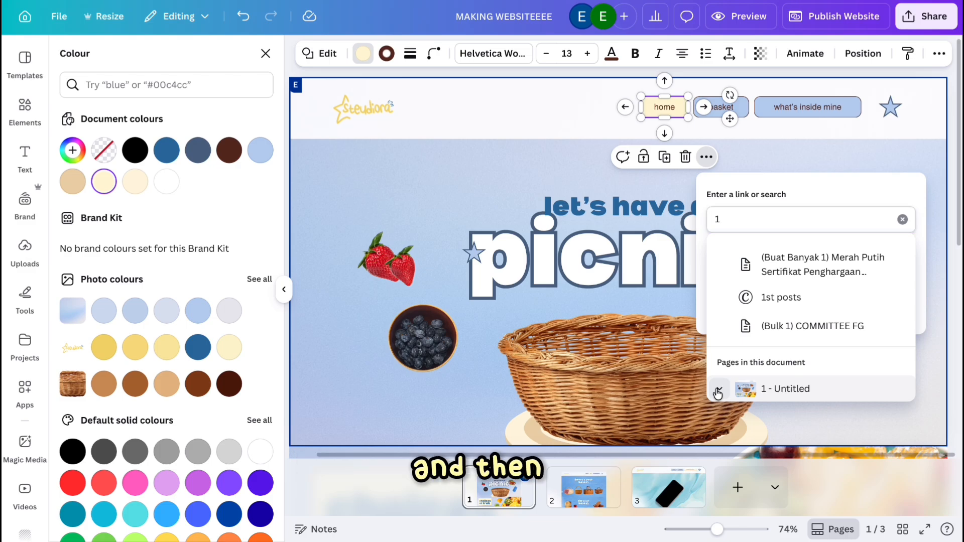
scroll(769, 362, "down", 2)
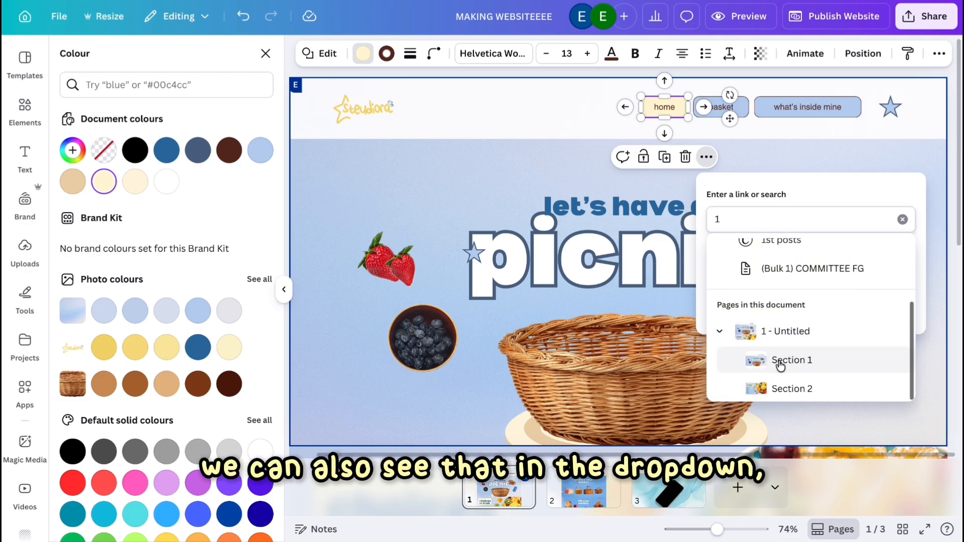
left_click(780, 361)
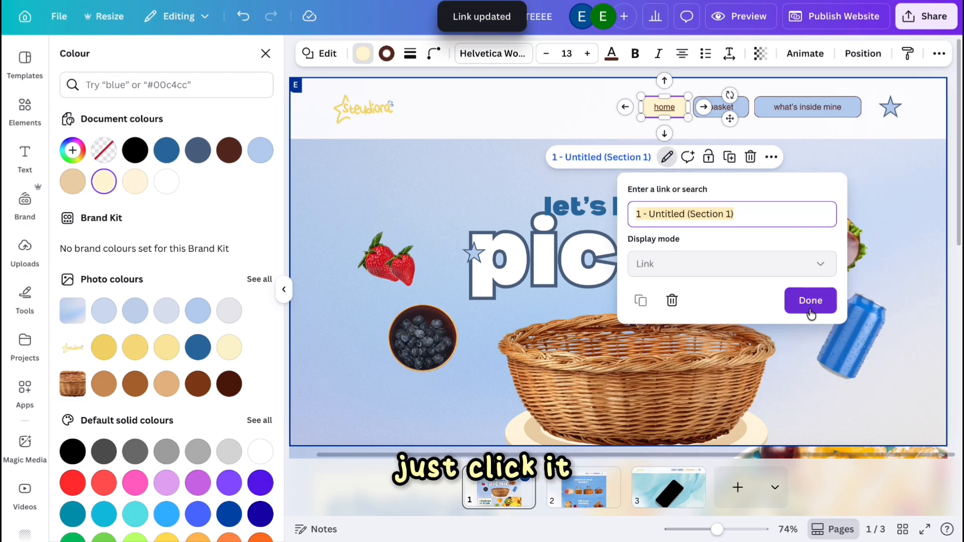
left_click(809, 305)
Link the basket button to page 2.
left_click(741, 108)
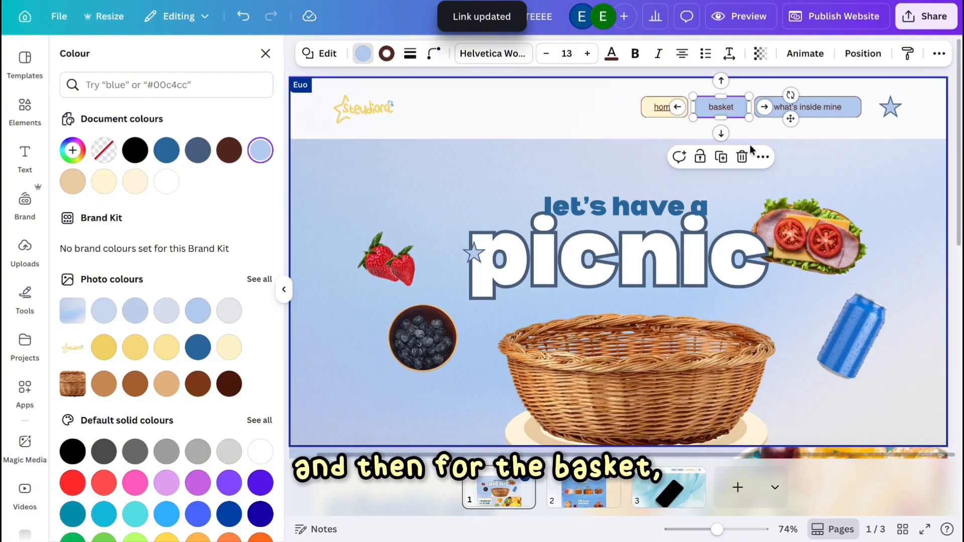
left_click(763, 157)
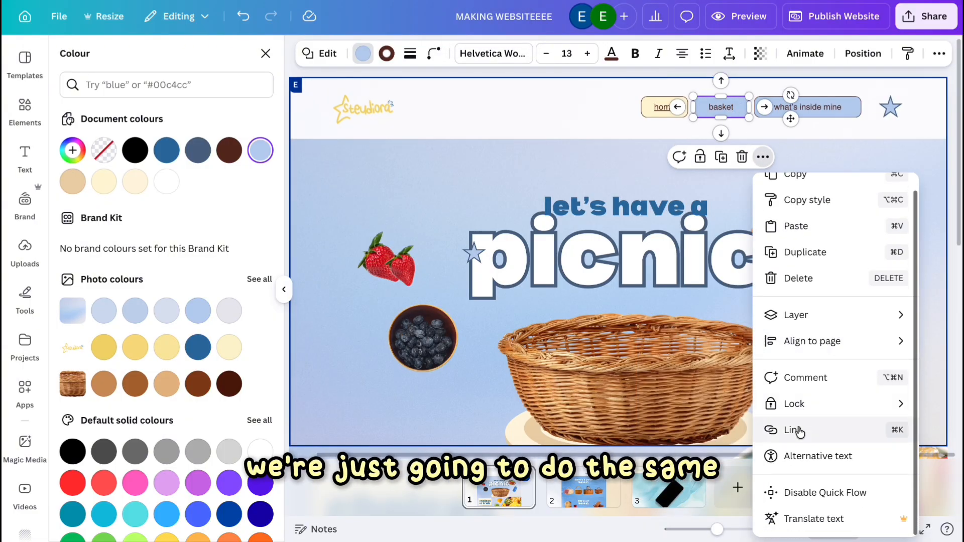
left_click(797, 429)
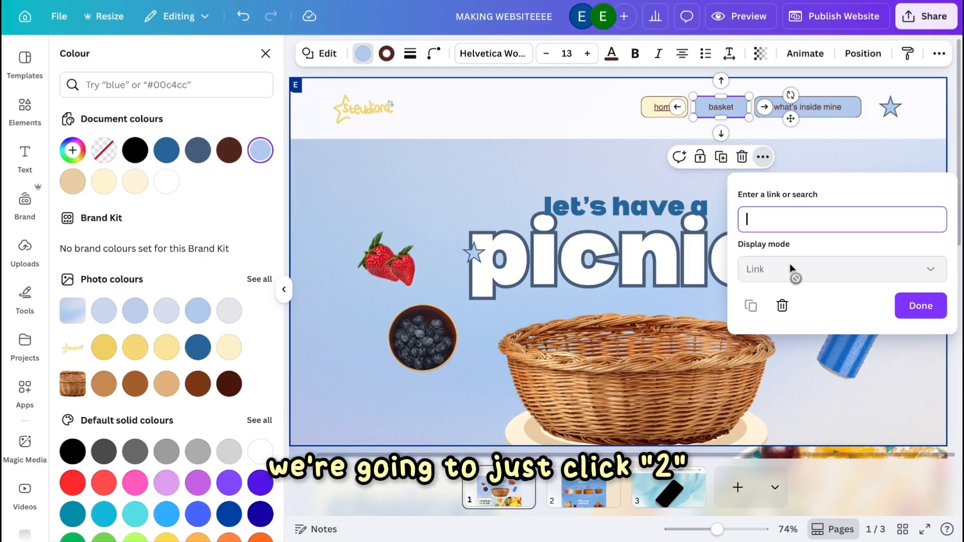
type("2")
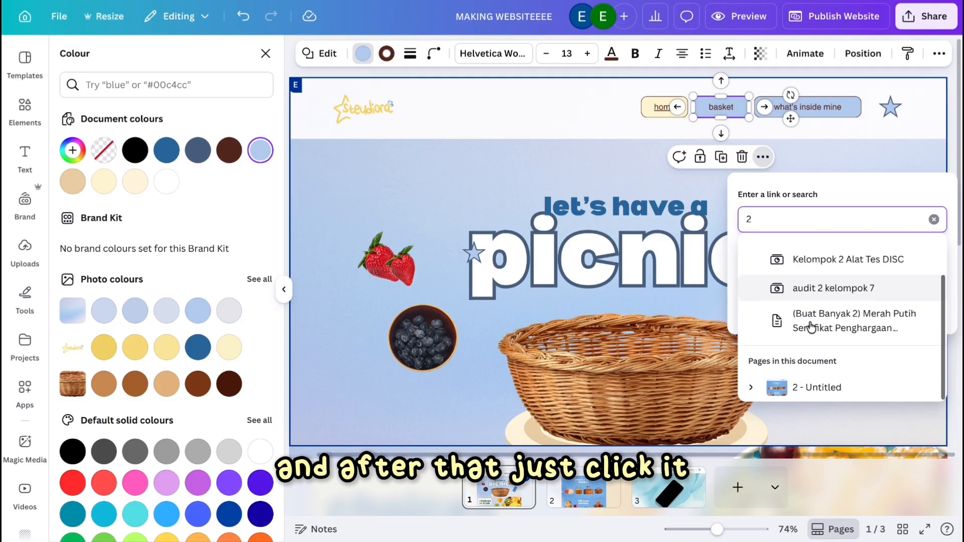
left_click(790, 391)
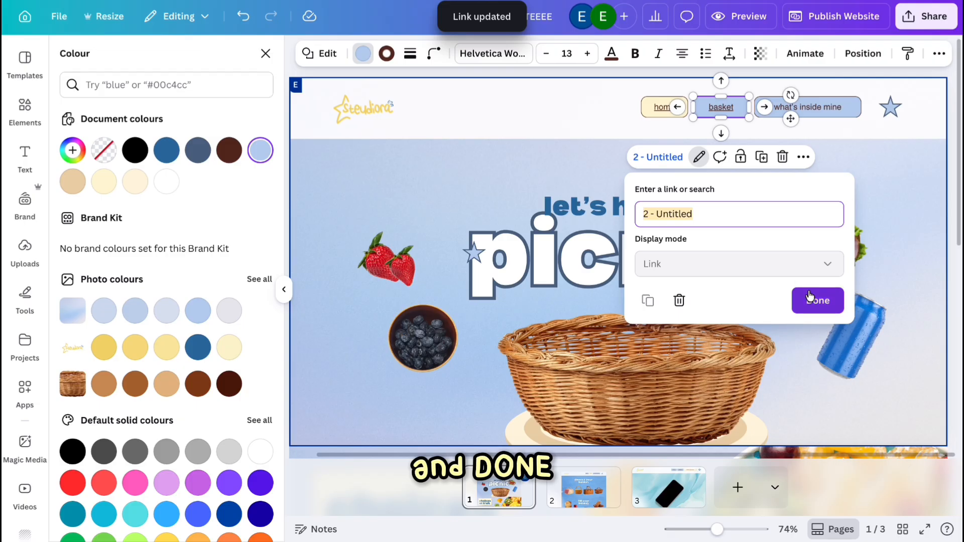
left_click(810, 297)
Link the 'what's inside mine' button to page 3.
left_click(804, 157)
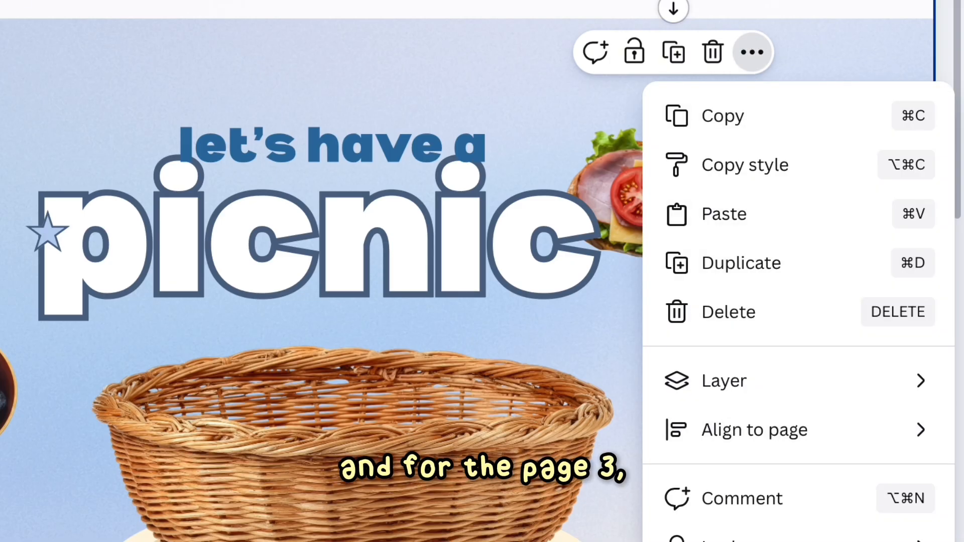
key("super+k")
type("2")
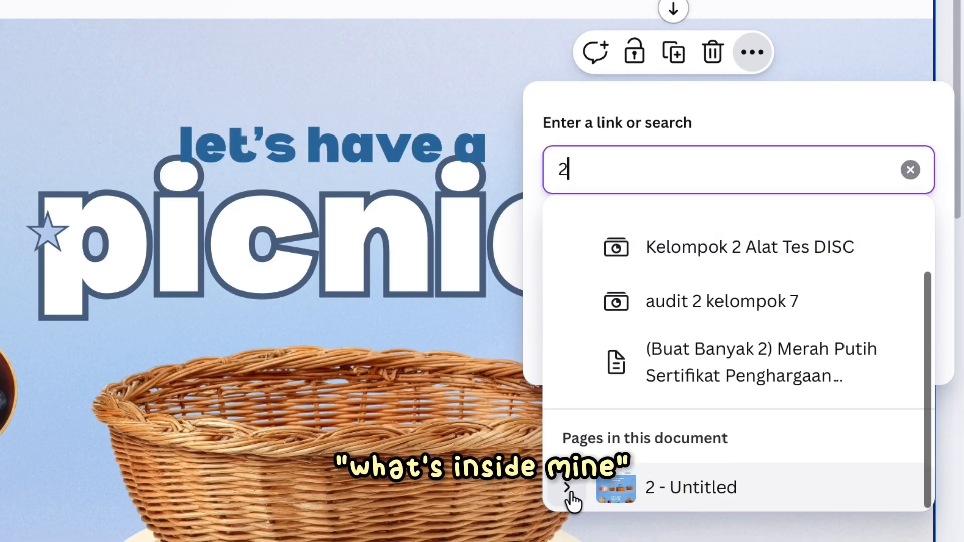
left_click(569, 490)
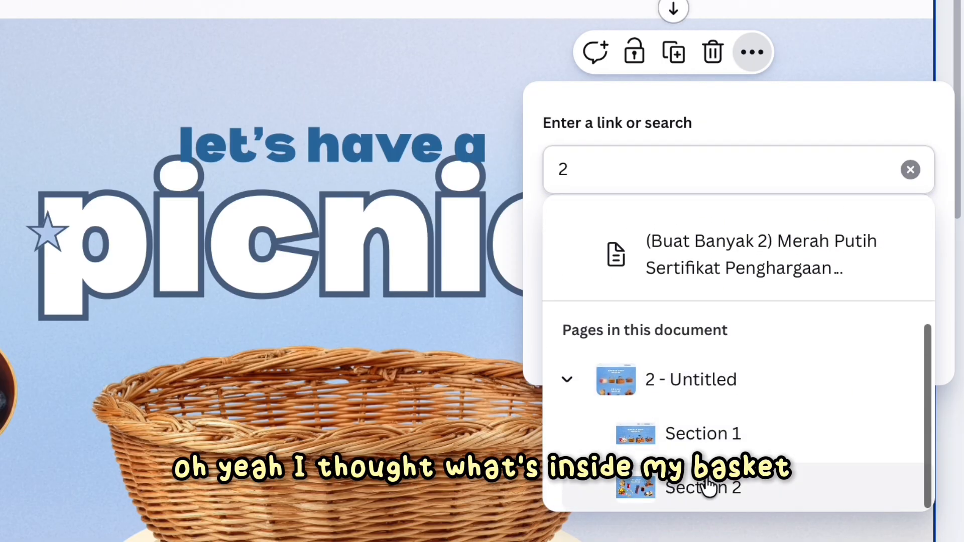
left_click(637, 169)
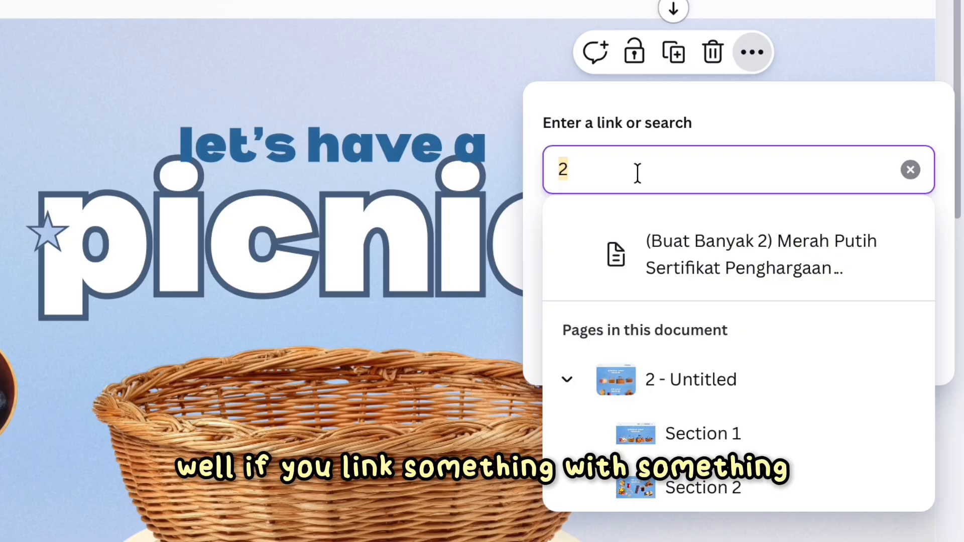
type("3")
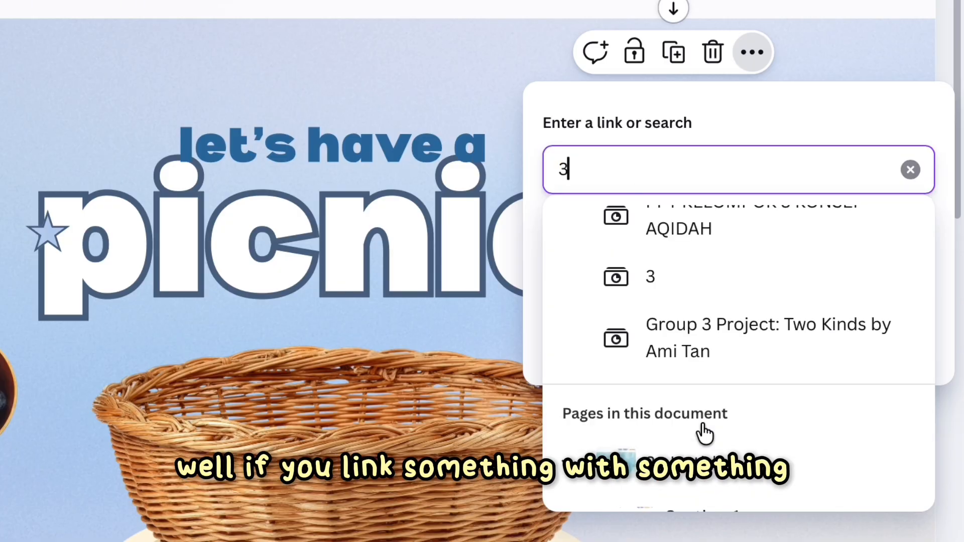
left_click(702, 454)
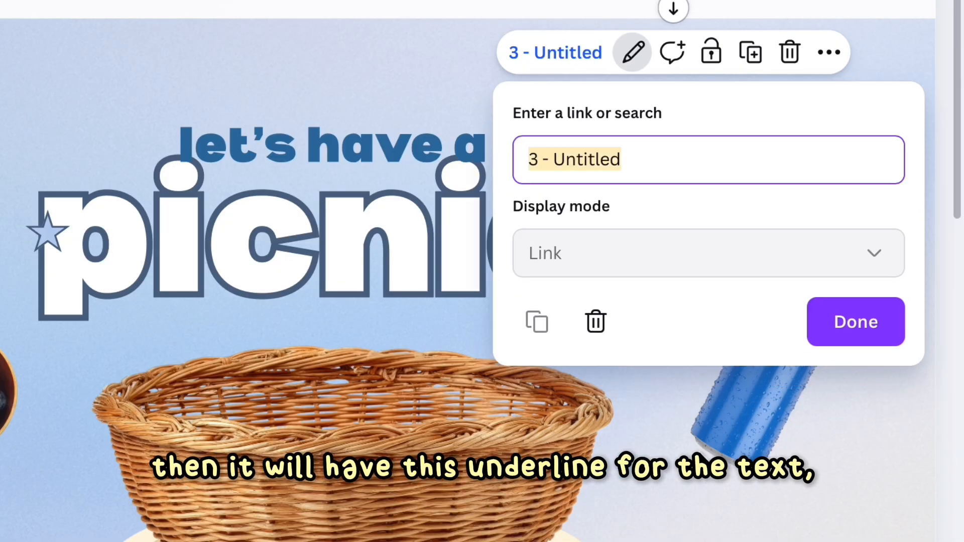
left_click(853, 345)
Remove the underline from the navigation button labels.
left_click(354, 262)
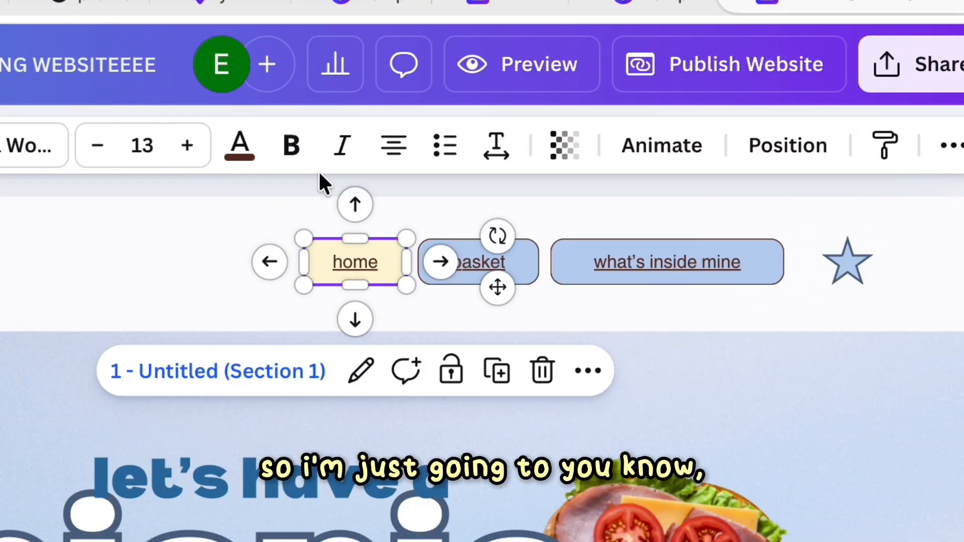
left_click(476, 255)
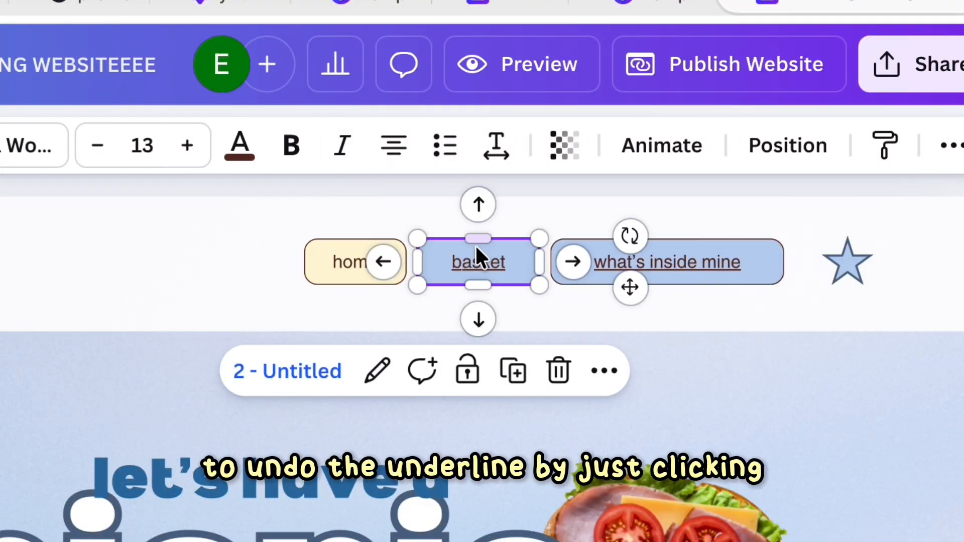
left_click(684, 261)
key("super+u")
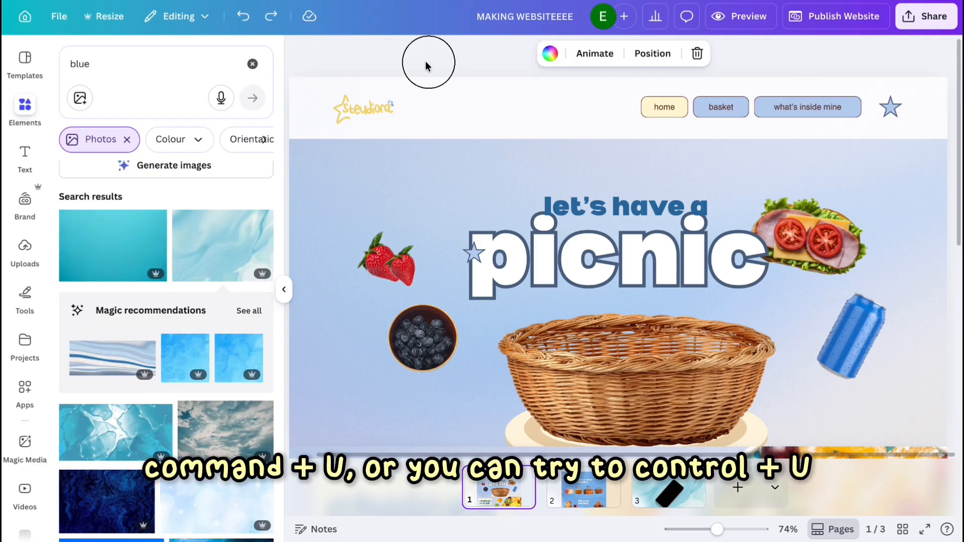
Copy the linked navigation header from page 1 and paste it onto page 2.
left_click_drag(425, 62, 828, 123)
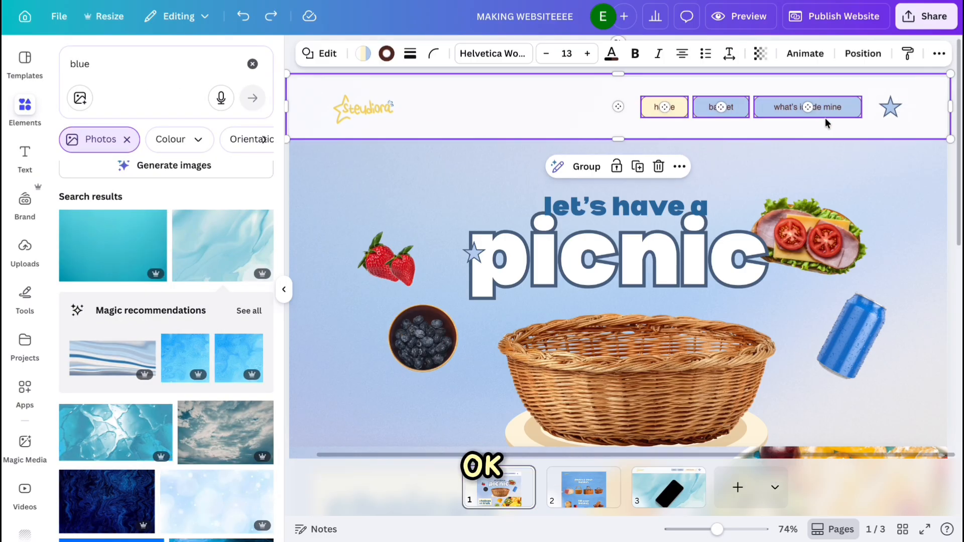
right_click(799, 111)
left_click(750, 137)
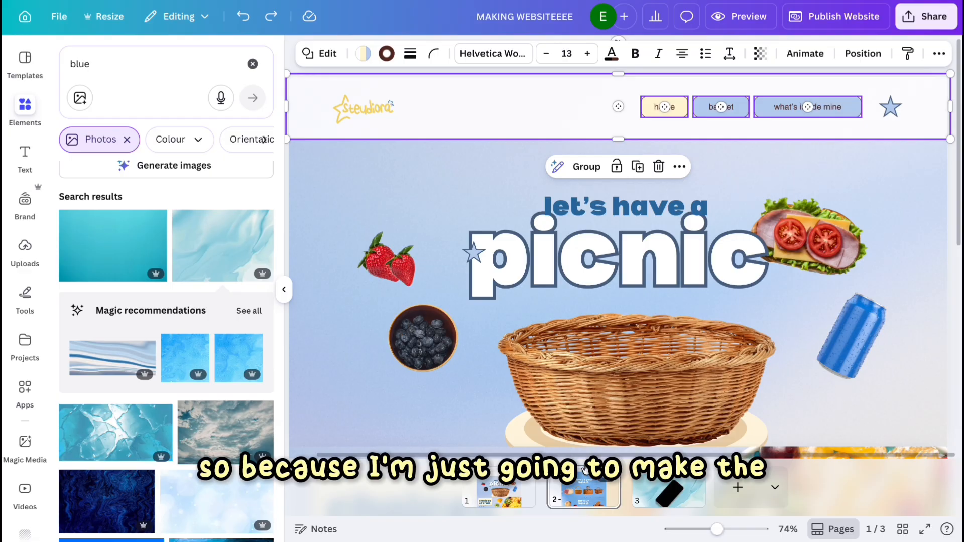
left_click(584, 469)
key("ctrl+v")
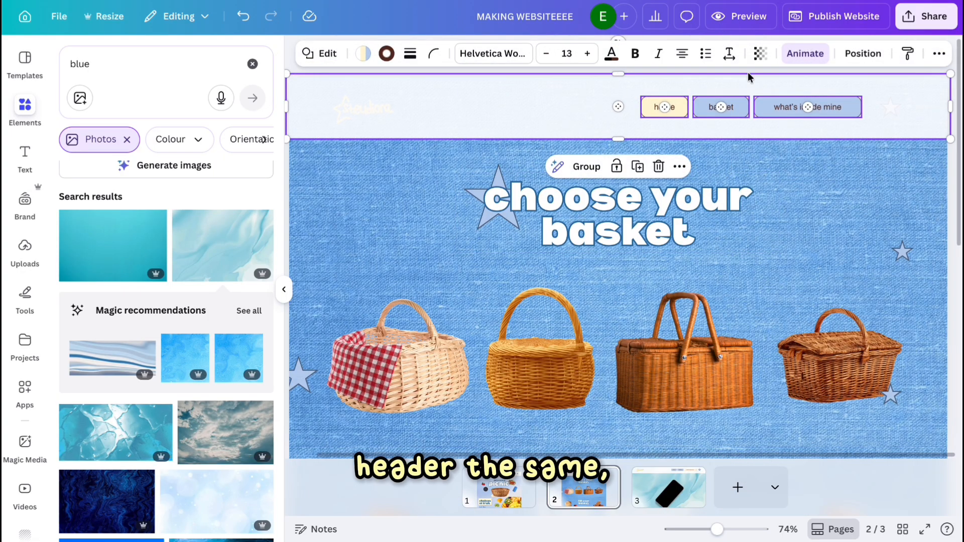
On page 2, fill the pasted header's basket button cream.
left_click(861, 54)
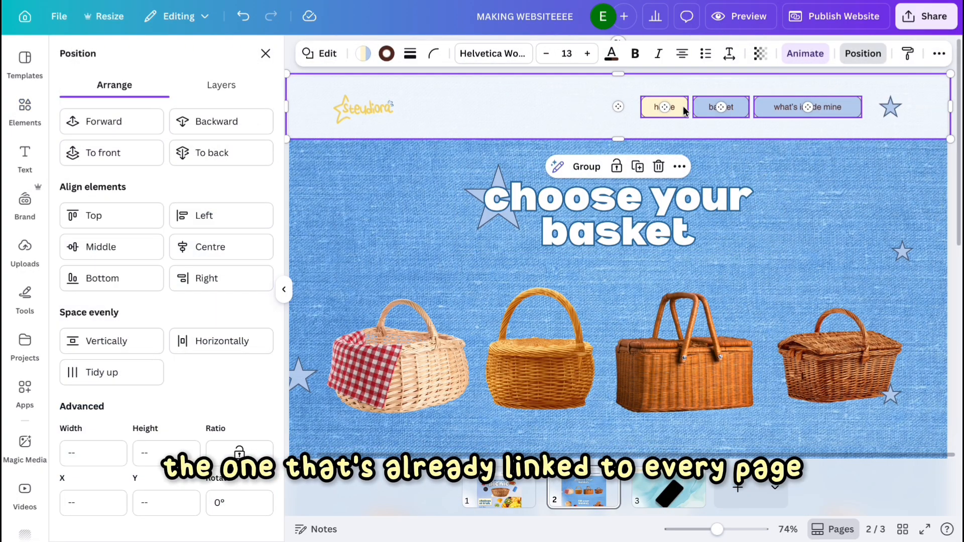
left_click(701, 109)
left_click(361, 55)
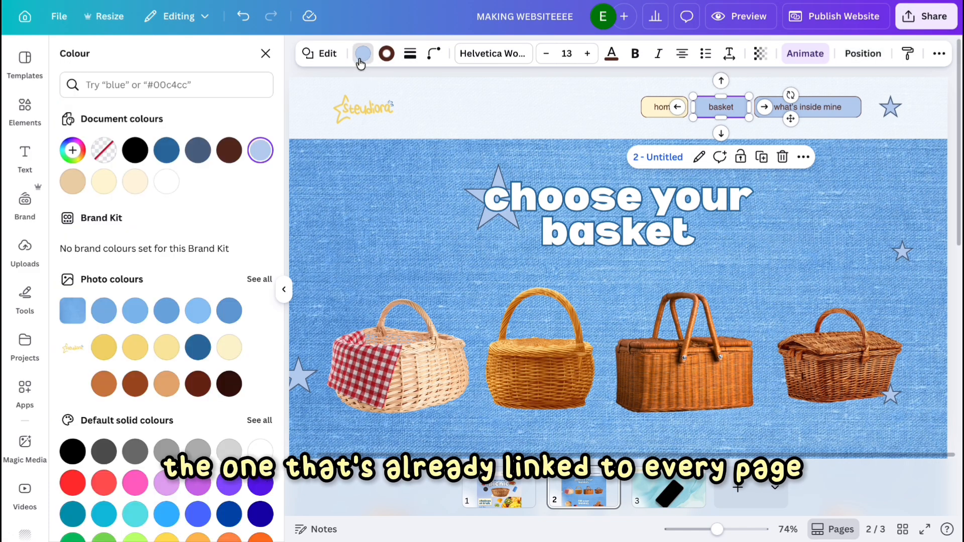
left_click(104, 181)
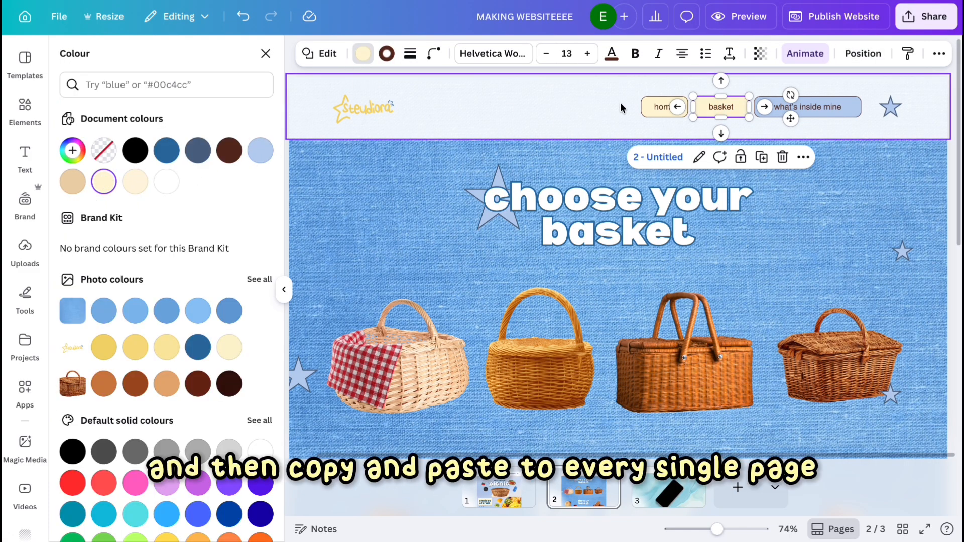
left_click(651, 109)
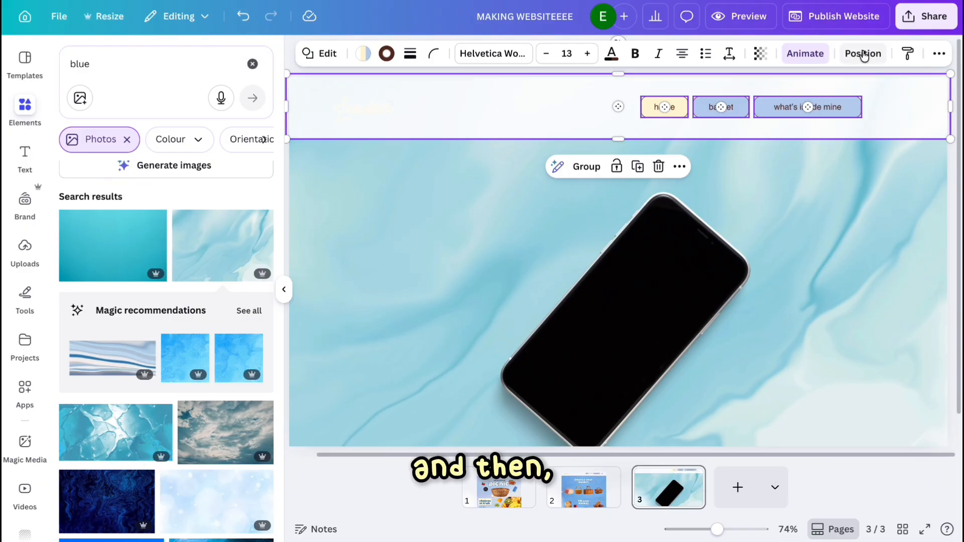
On page 3, fill the home button light blue and the 'what's inside mine' button light yellow.
left_click(861, 53)
left_click(245, 156)
left_click(674, 104)
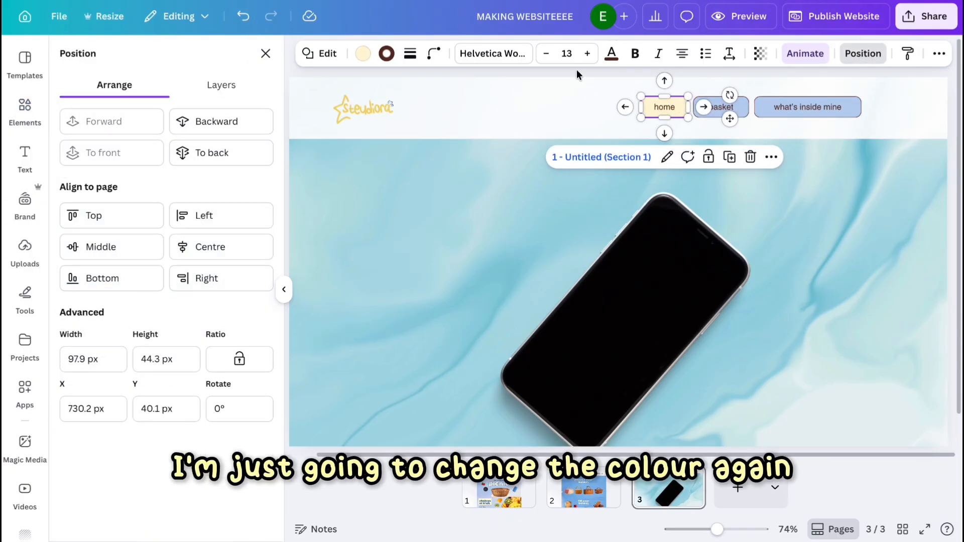
left_click(363, 55)
left_click(260, 149)
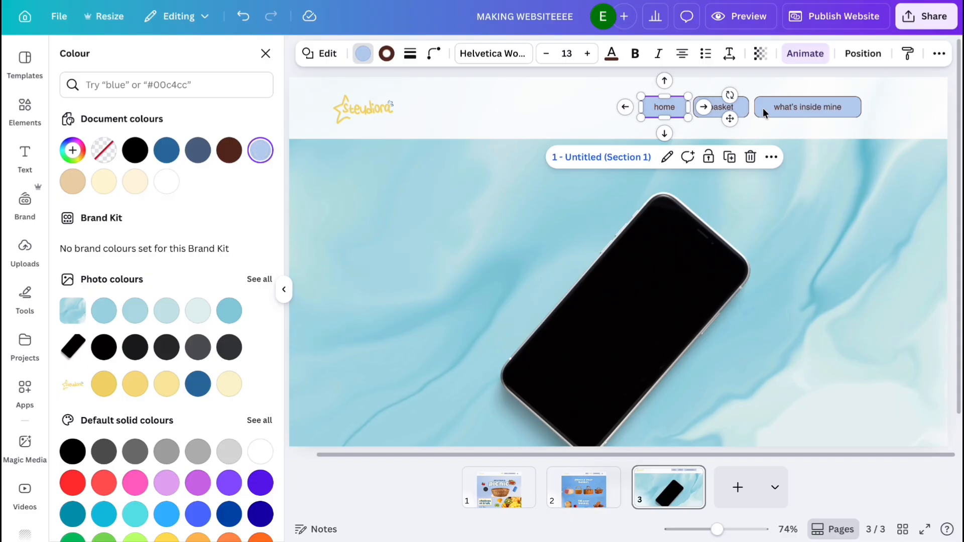
left_click(767, 110)
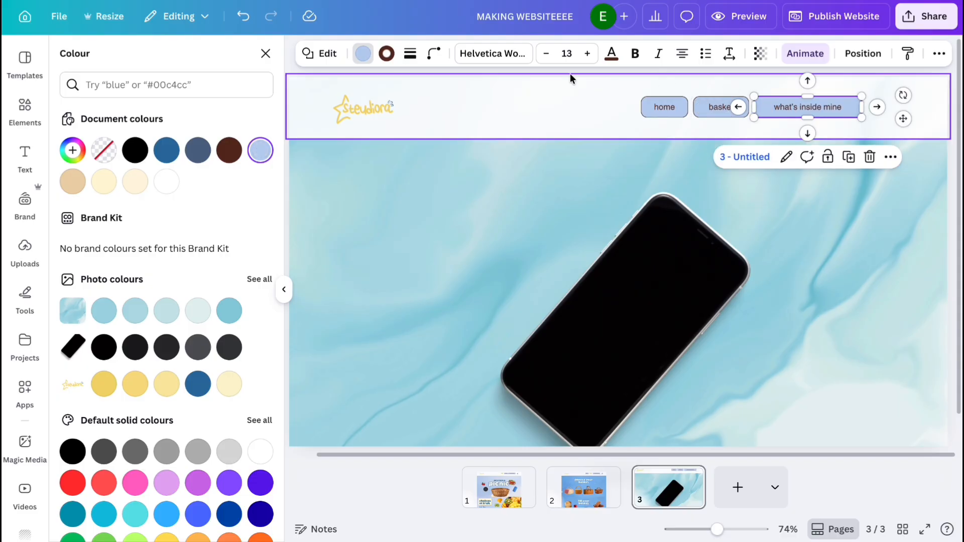
left_click(108, 185)
left_click(766, 243)
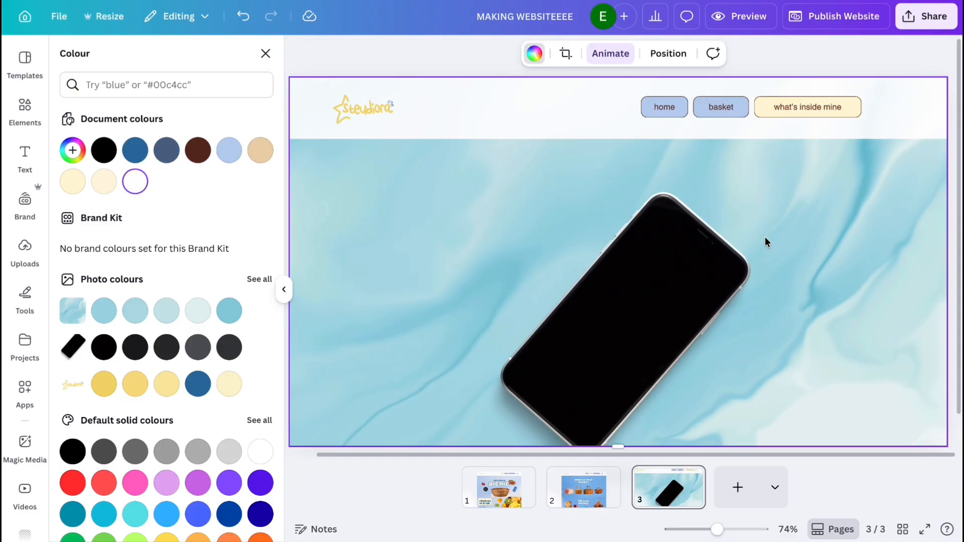
On page 1, apply the Scrapbook animation to the hero section's picnic elements.
left_click(497, 483)
left_click_drag(415, 144, 961, 319)
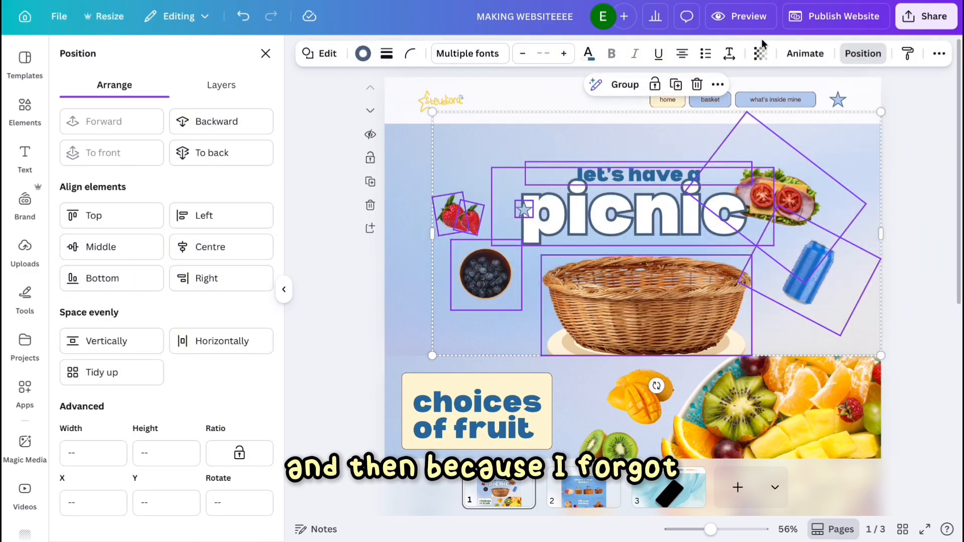
left_click(788, 55)
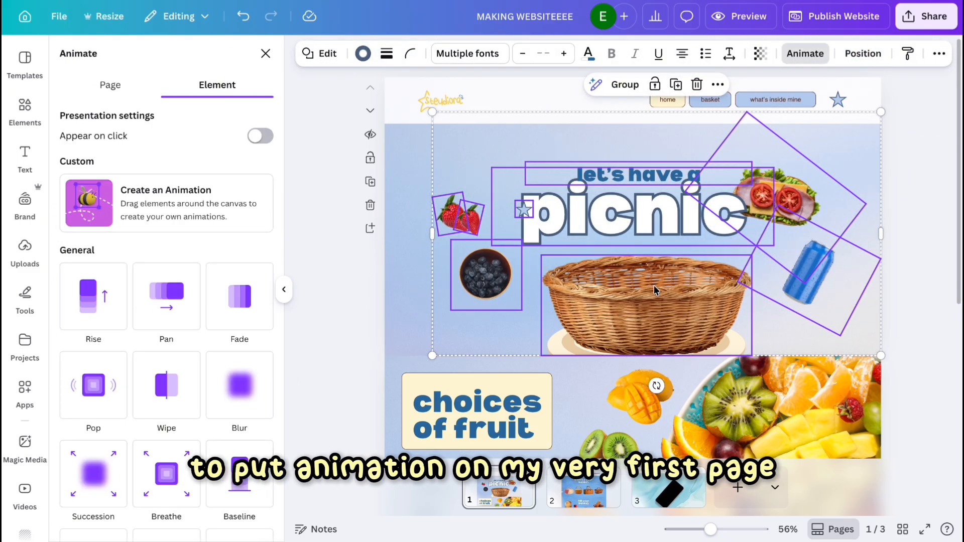
scroll(165, 281, "down", 7)
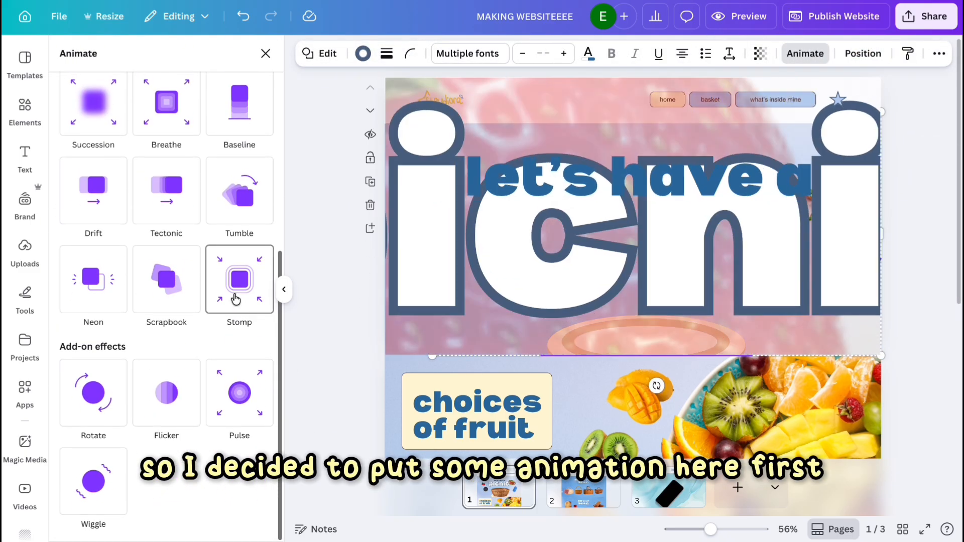
left_click(157, 281)
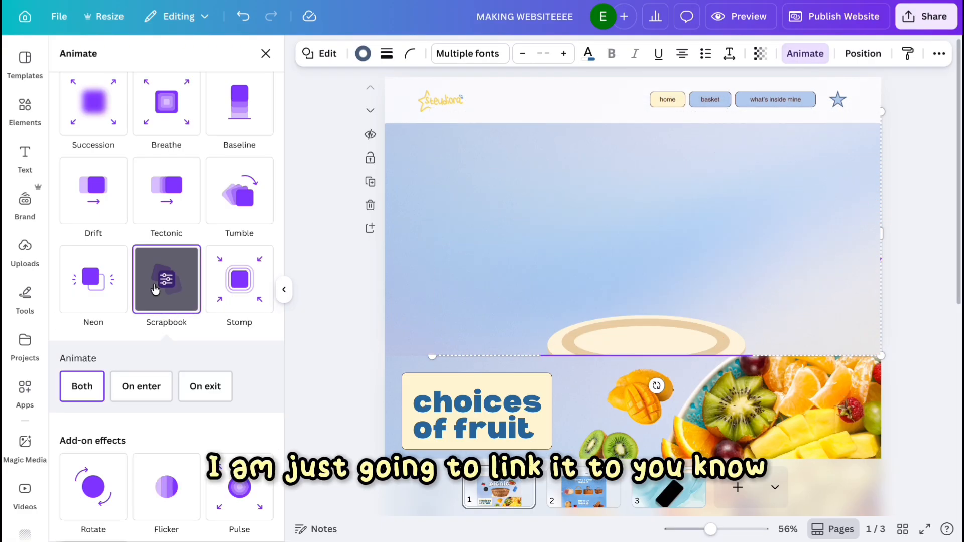
left_click(266, 53)
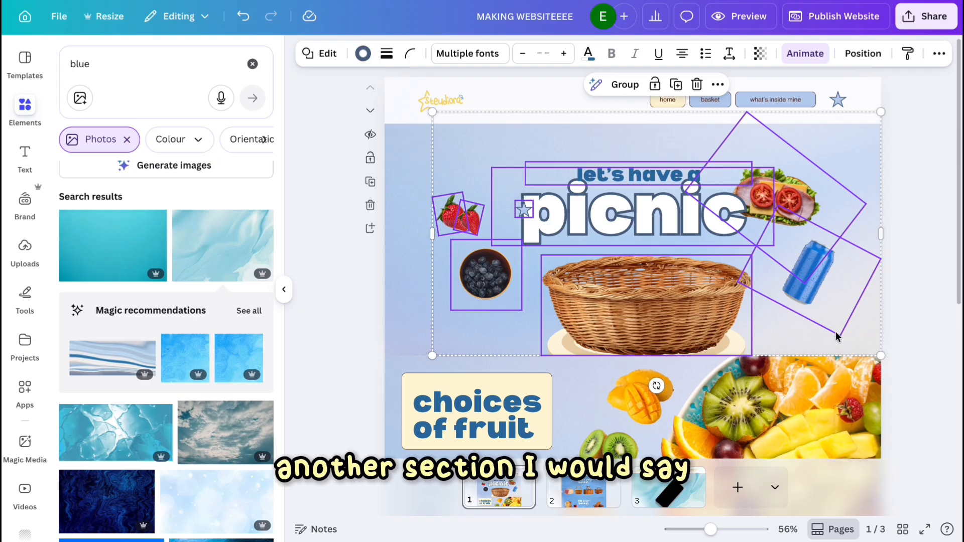
Link the strawberries to the YouTube channel URL copied from the channel's share dialog.
left_click(854, 338)
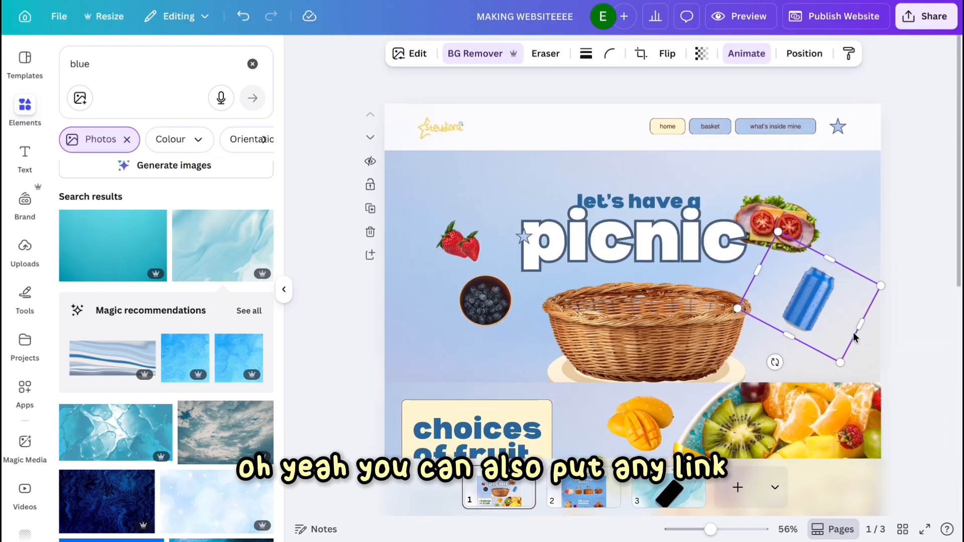
left_click(666, 293)
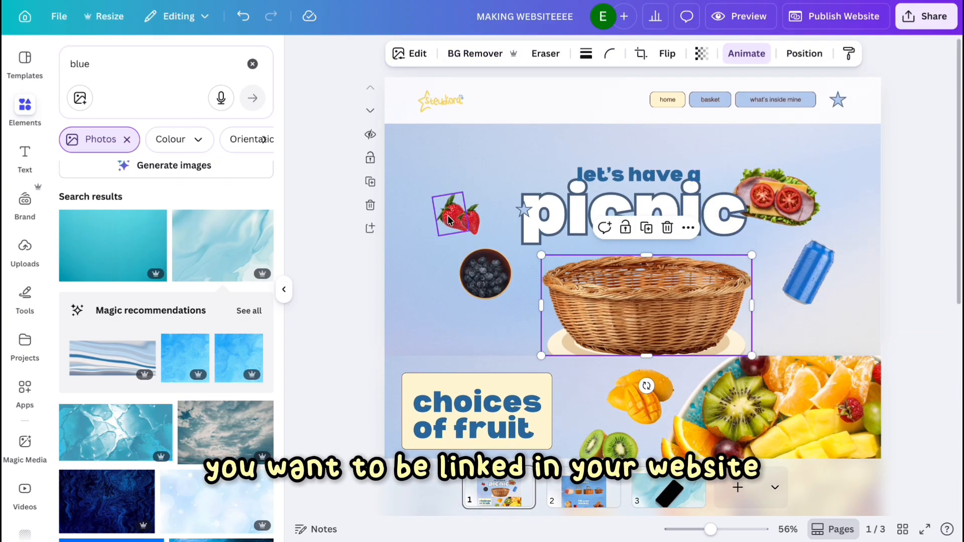
left_click_drag(403, 178, 492, 237)
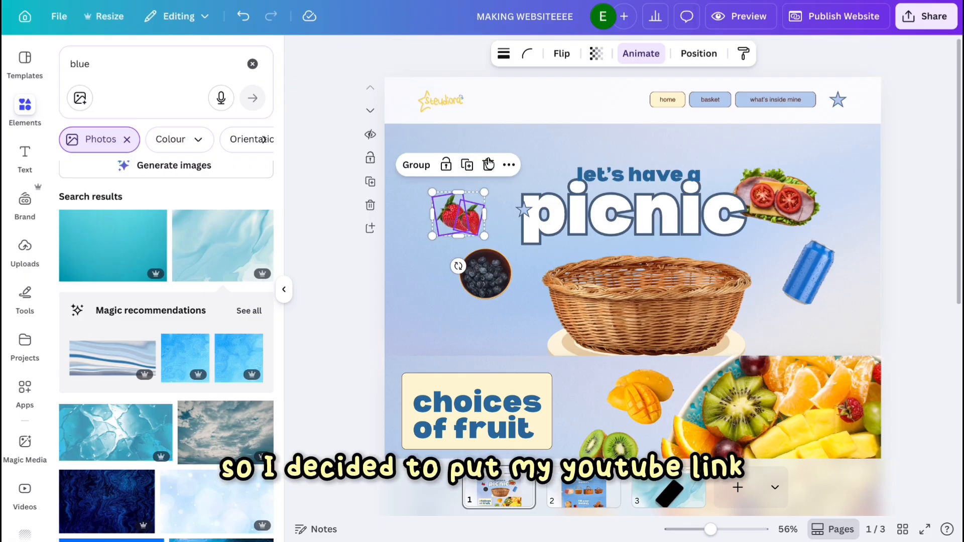
left_click(511, 170)
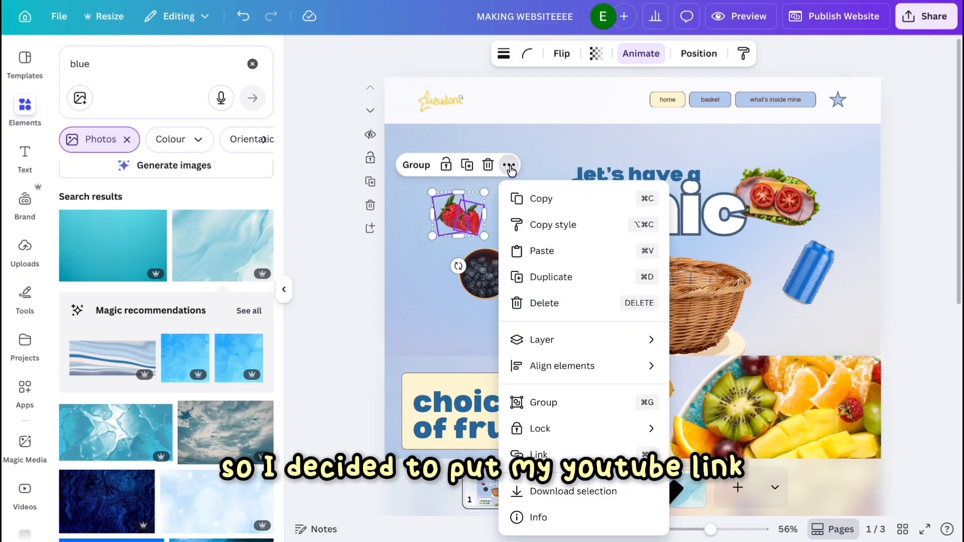
left_click(566, 448)
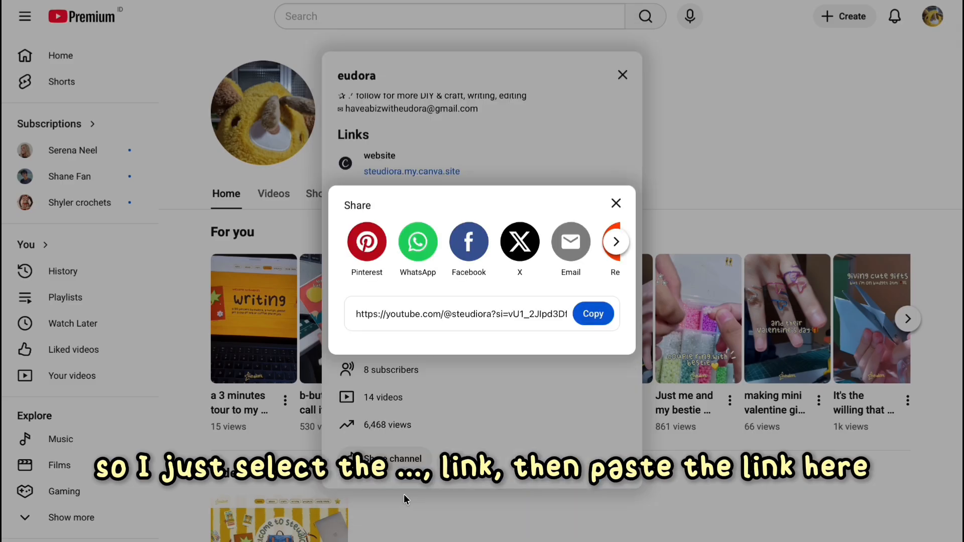
left_click(611, 311)
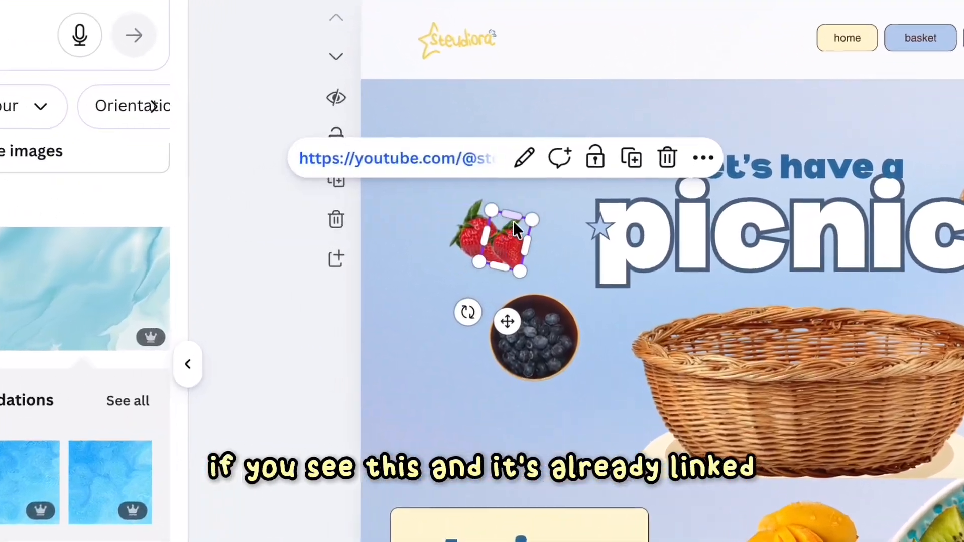
left_click(880, 420)
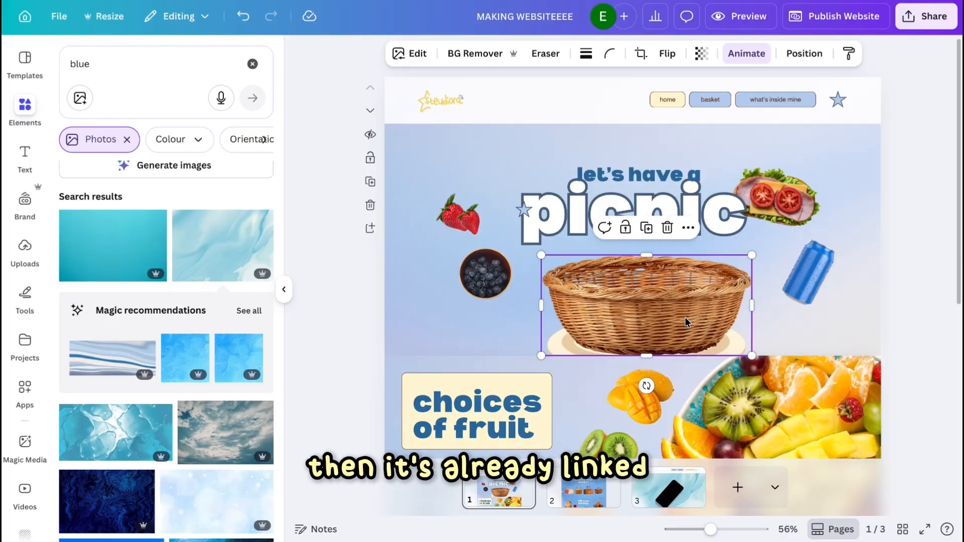
Link the sandwich and the drink can to the same YouTube channel URL.
left_click_drag(933, 164, 824, 265)
left_click(834, 84)
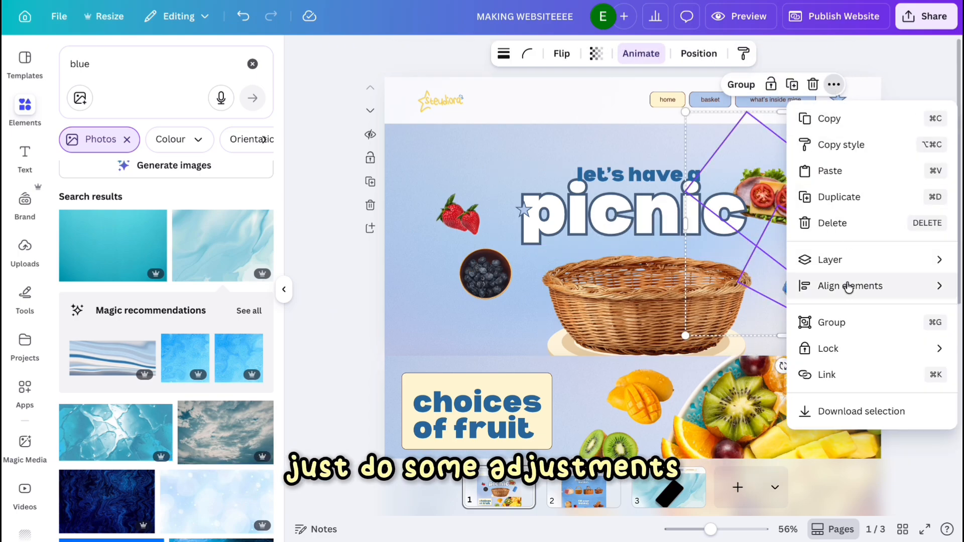
left_click(823, 373)
left_click(791, 152)
key("super+v")
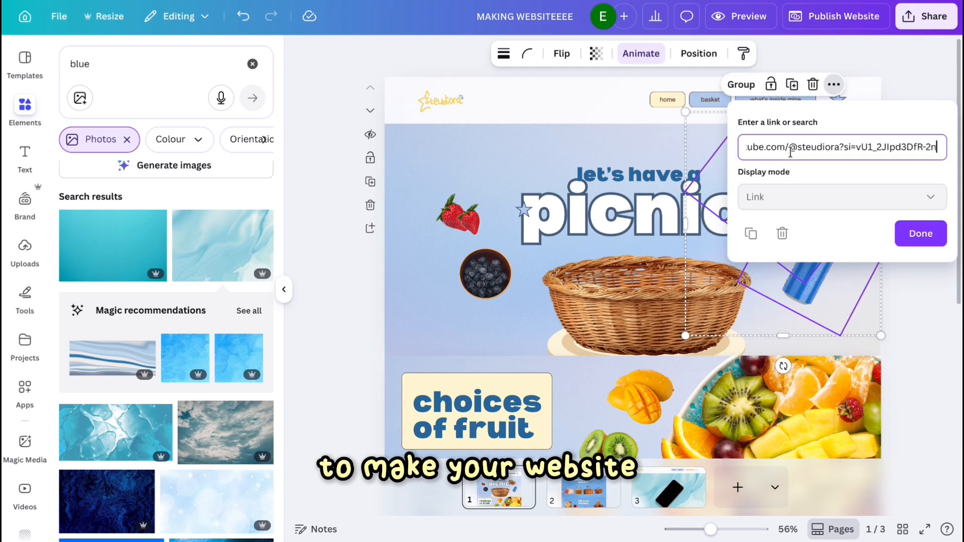
left_click(649, 285)
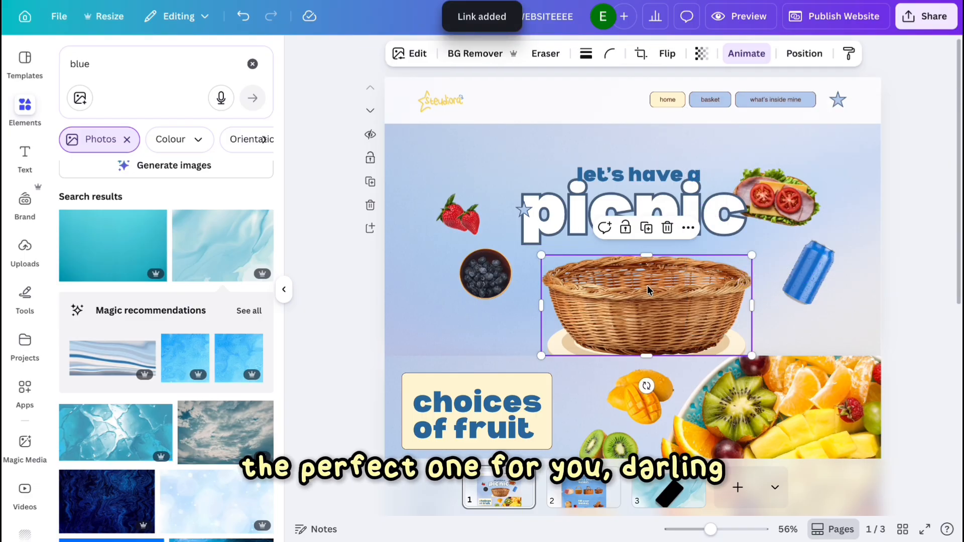
Link the blueberries and the basket to the YouTube channel URL as well.
left_click(503, 267)
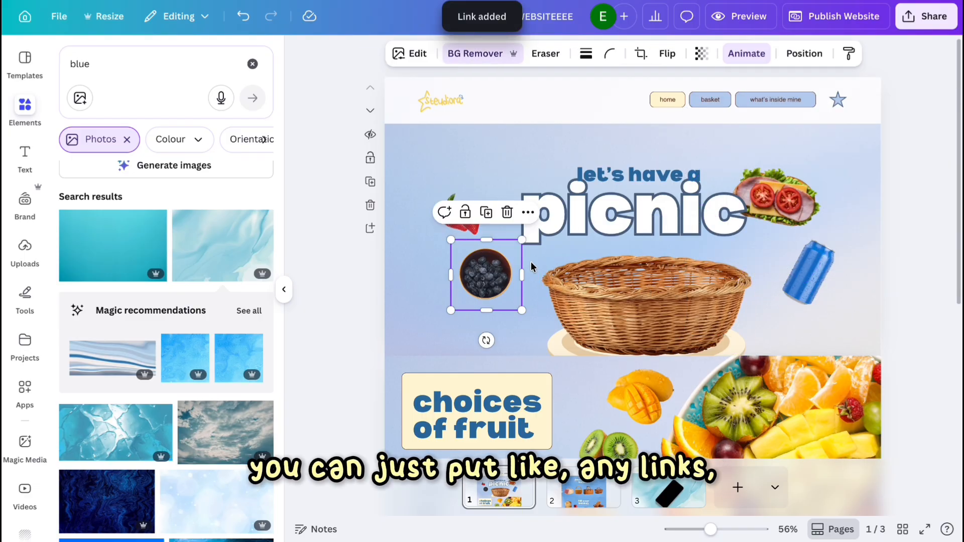
left_click(609, 282, "shift")
left_click(652, 212)
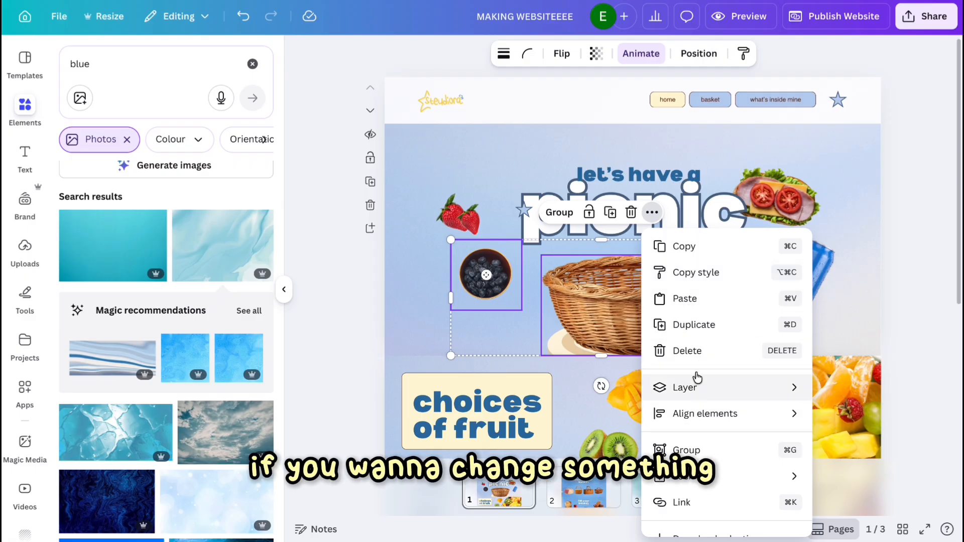
left_click(692, 500)
key("super+v")
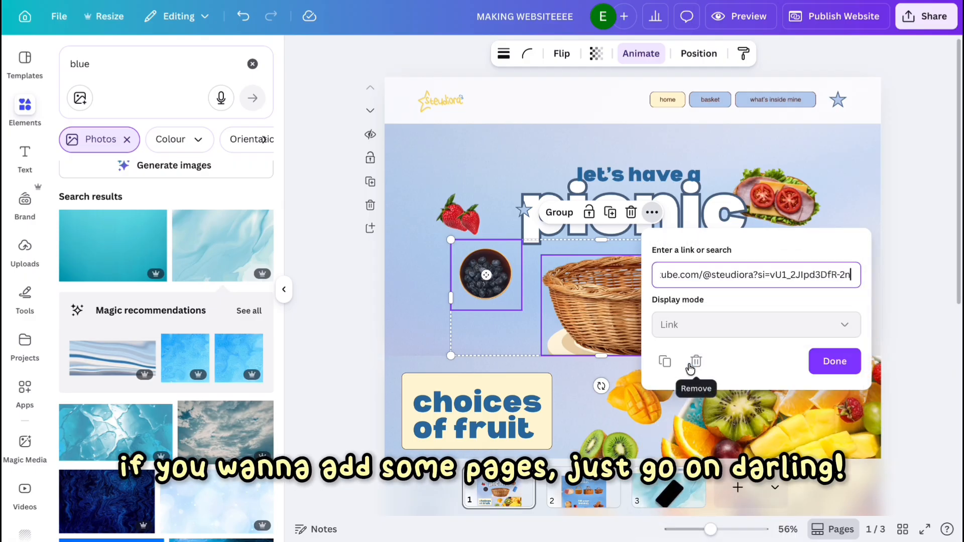
Review the layout of page 1's hero and fruit sections at a reduced zoom.
scroll(908, 288, "down", 5)
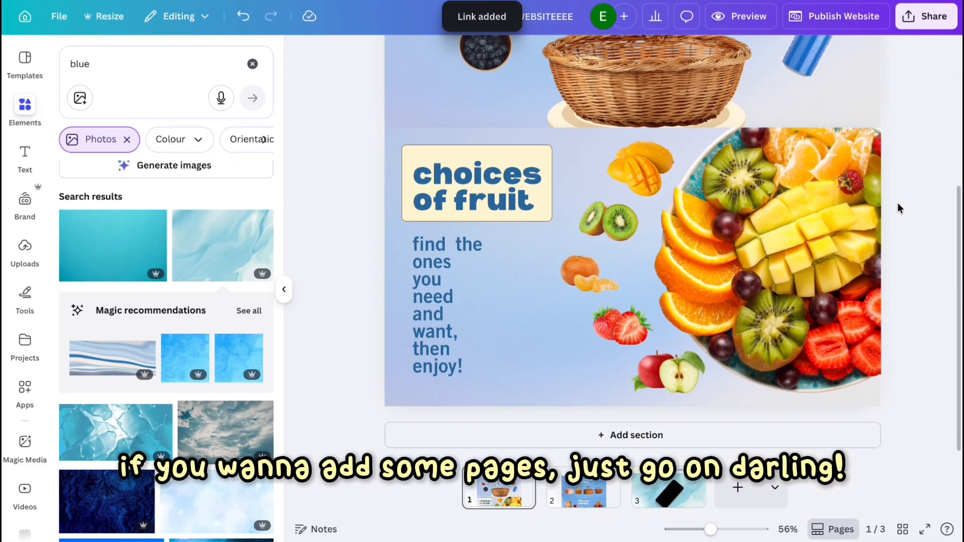
left_click(767, 233)
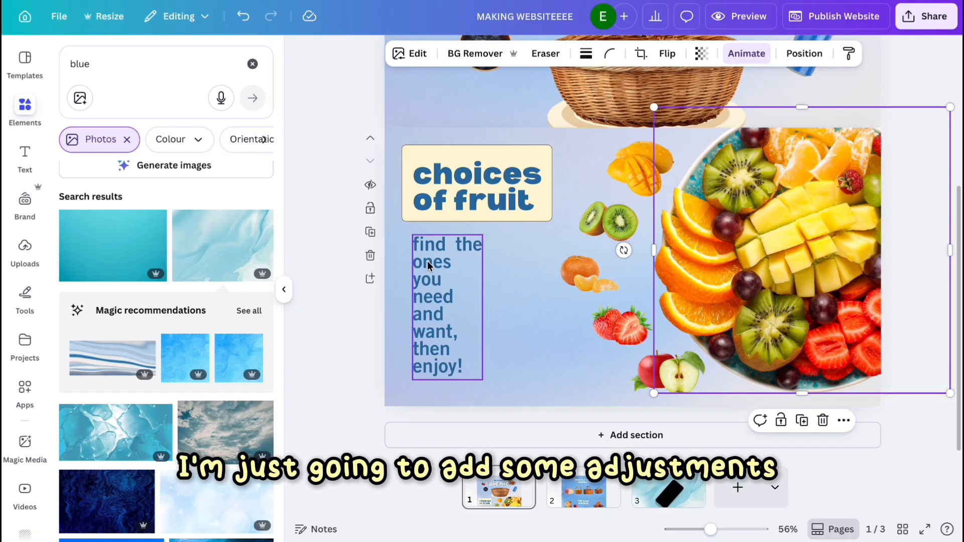
left_click(447, 264)
left_click(369, 331)
scroll(620, 207, "down", 5)
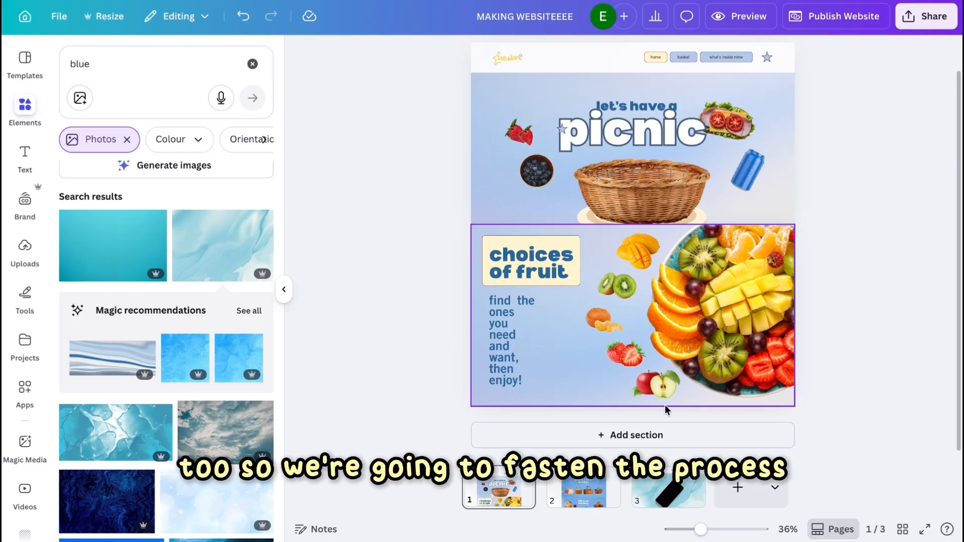
left_click(661, 403)
left_click(733, 316)
scroll(632, 281, "up", 1)
left_click_drag(588, 263, 631, 423)
left_click(657, 419)
Preview the website, scroll through page 1, and turn off the included navigation menu.
scroll(553, 214, "up", 5)
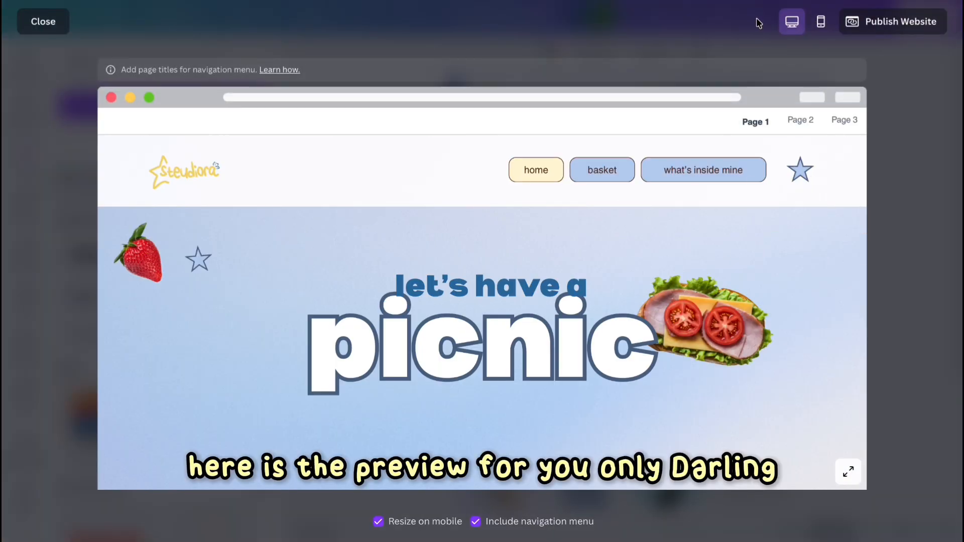
scroll(808, 219, "down", 9)
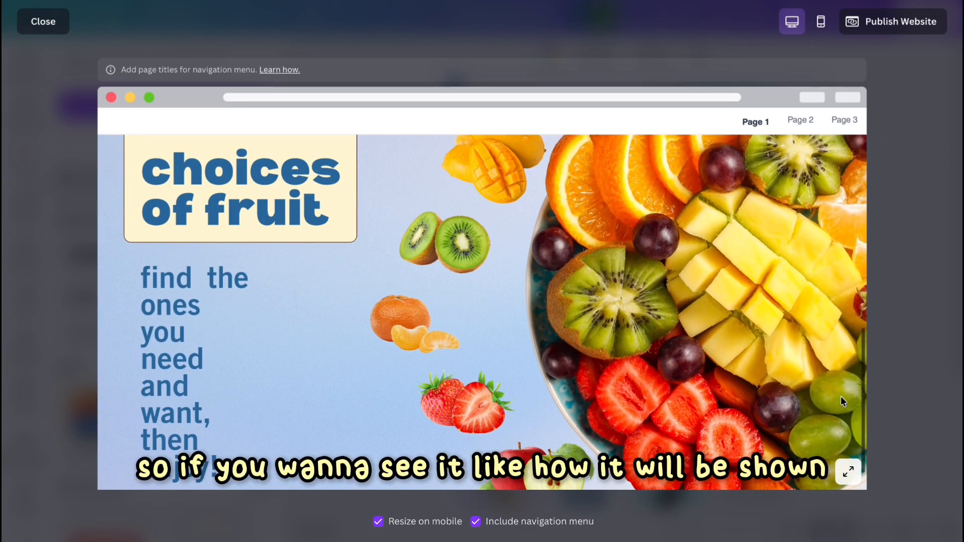
left_click(497, 527)
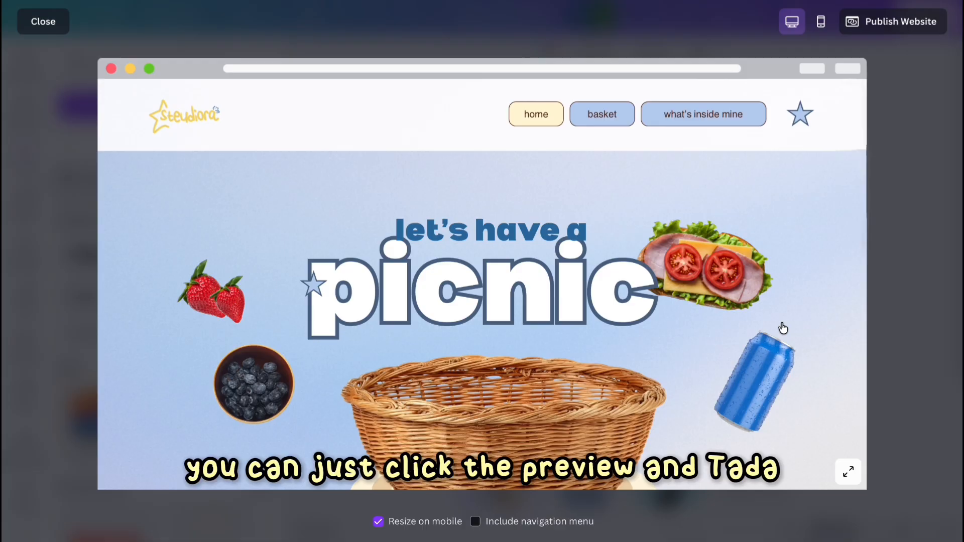
scroll(783, 328, "down", 9)
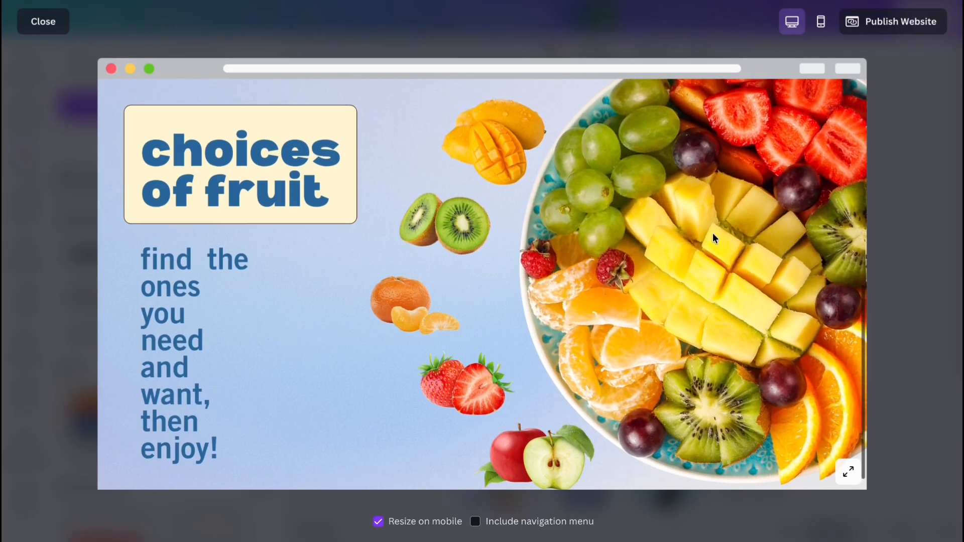
scroll(715, 237, "up", 5)
scroll(712, 233, "up", 2)
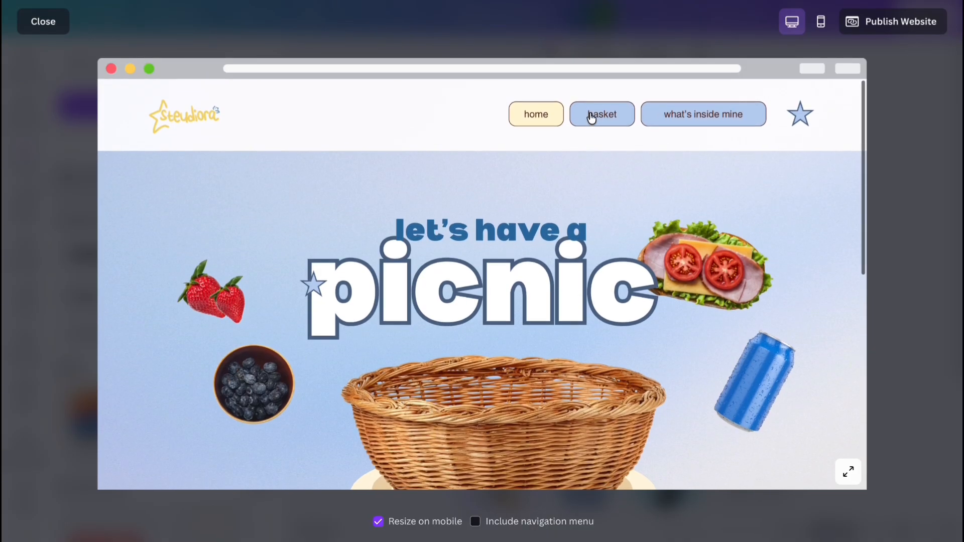
Test the preview's basket and 'what's inside mine' buttons by visiting and scrolling those pages.
left_click(591, 114)
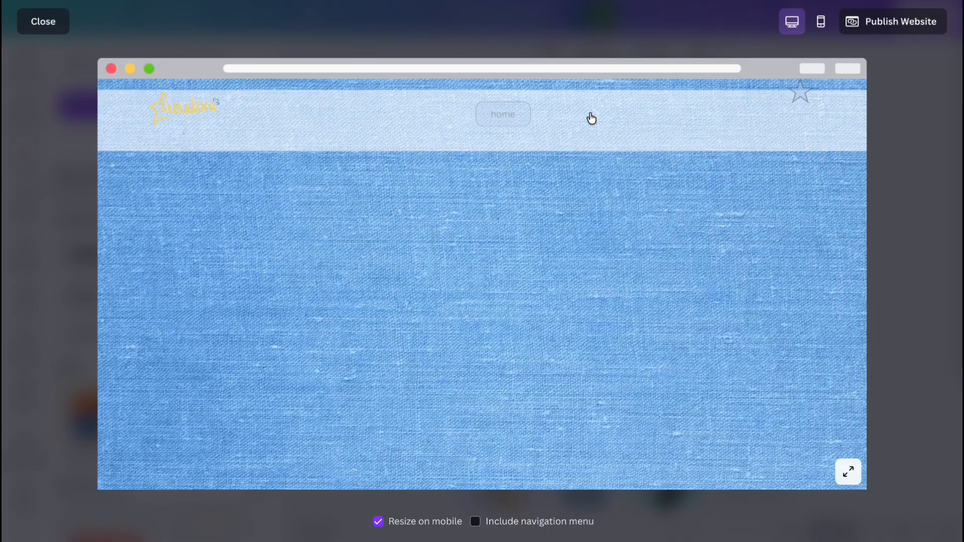
scroll(630, 245, "down", 1)
scroll(630, 246, "down", 5)
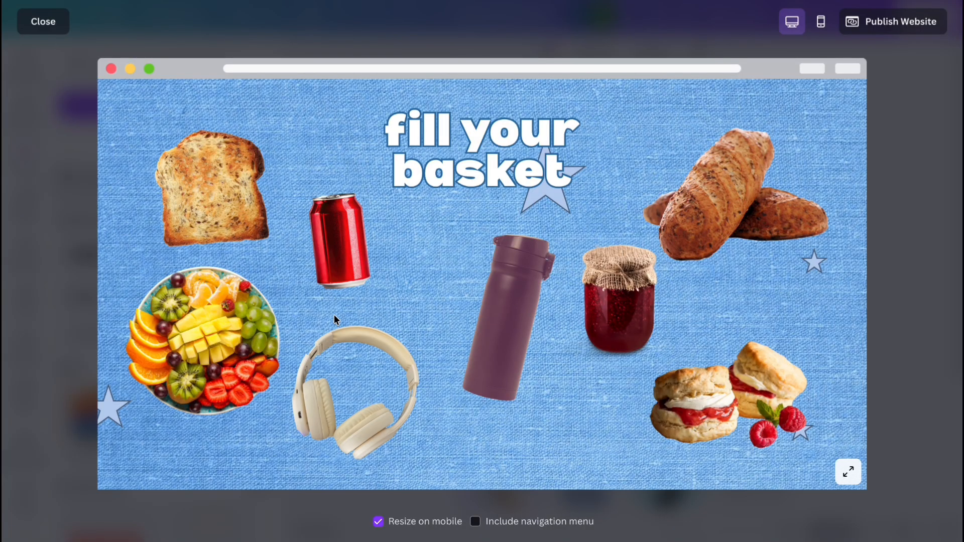
scroll(701, 114, "up", 6)
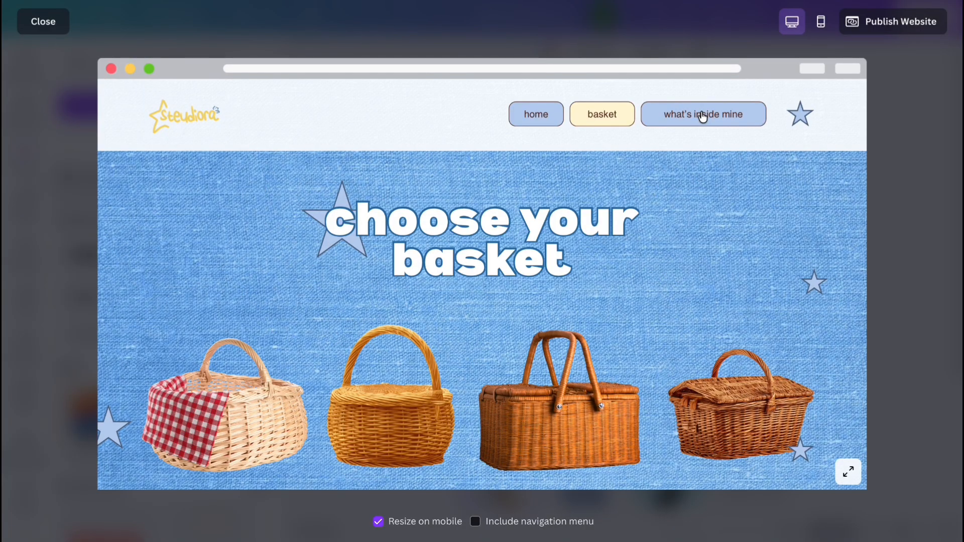
left_click(701, 114)
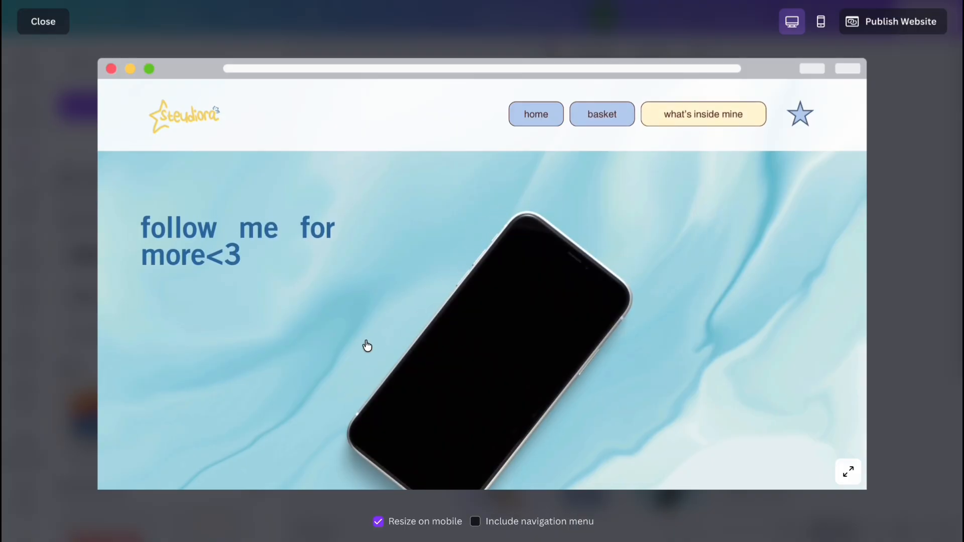
scroll(627, 212, "down", 2)
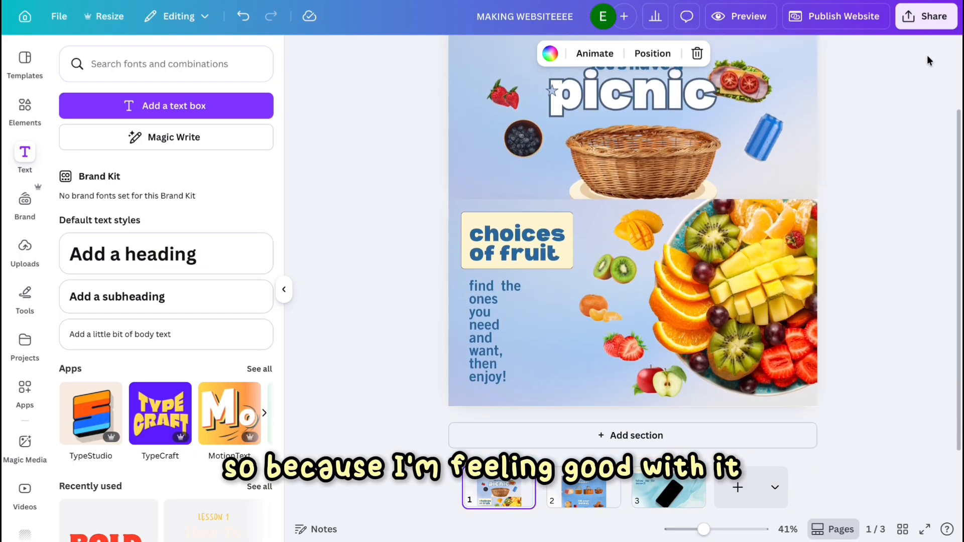
Start publishing the website and make a copy of the design to publish from.
left_click(821, 18)
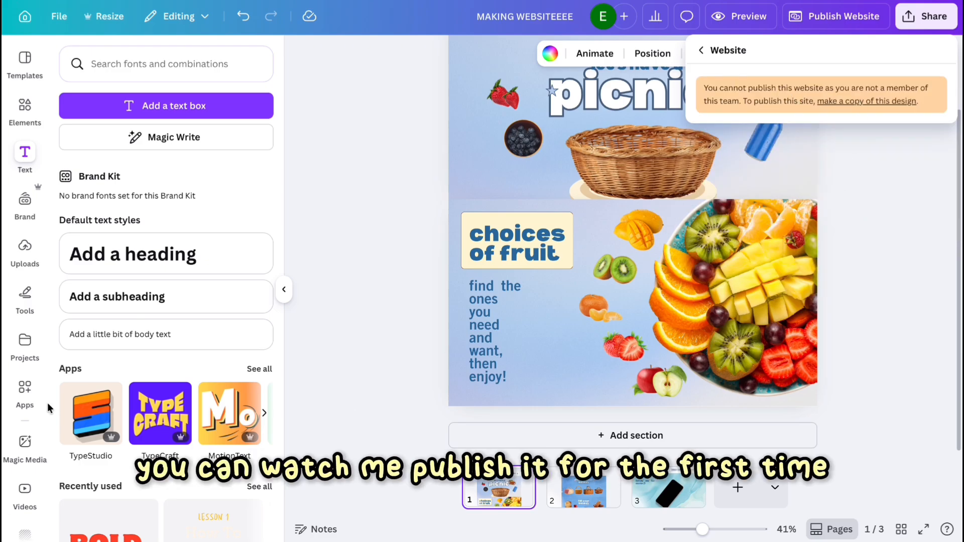
left_click(874, 102)
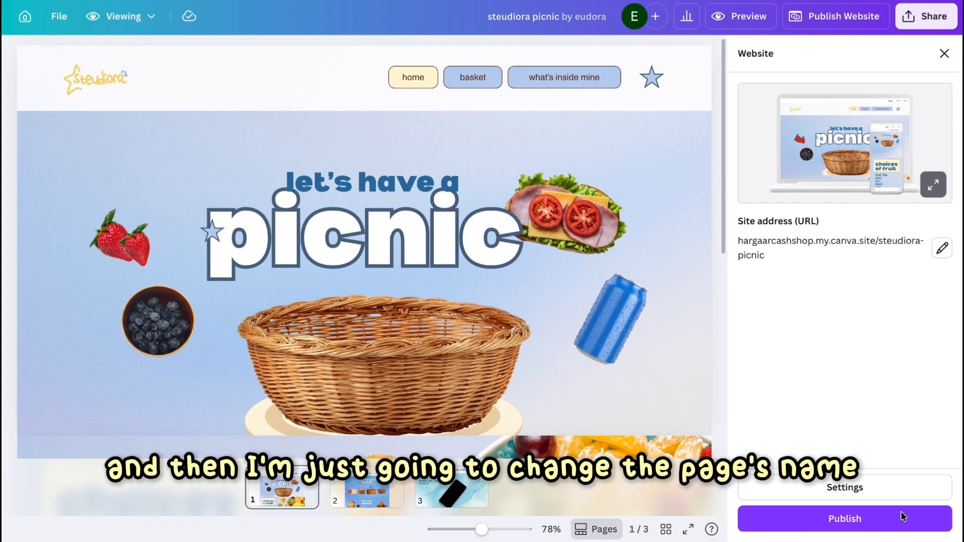
Open the website settings and name the three pages home, basket and what's inside mine.
left_click(863, 490)
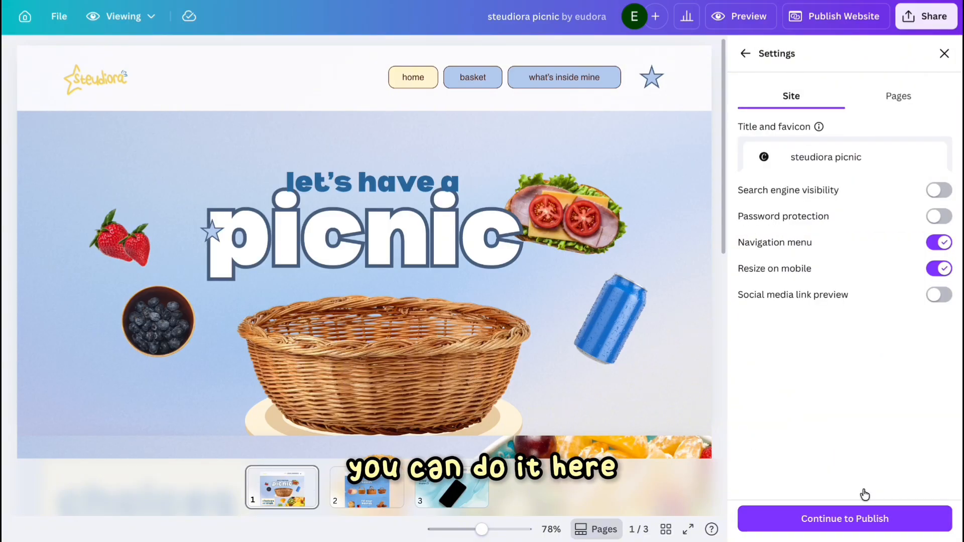
left_click(898, 96)
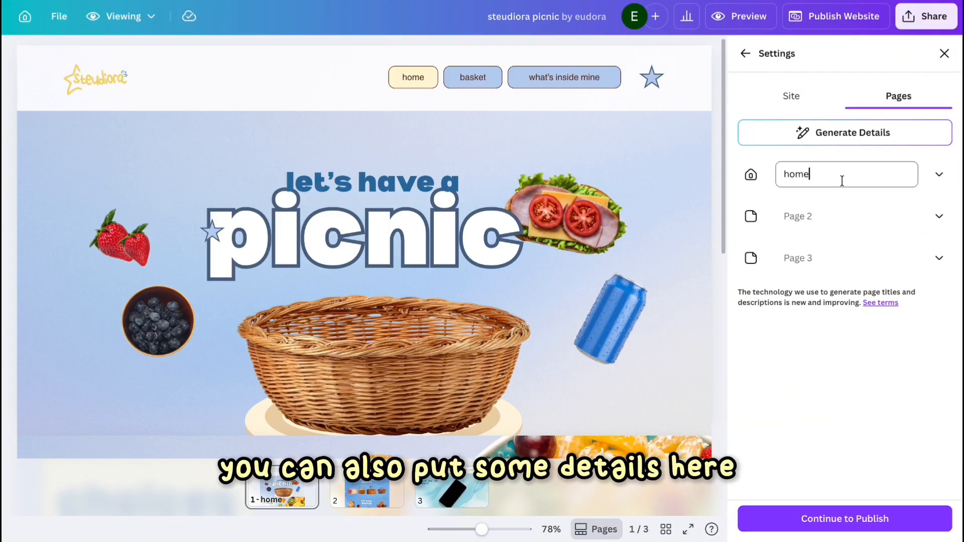
type("basket")
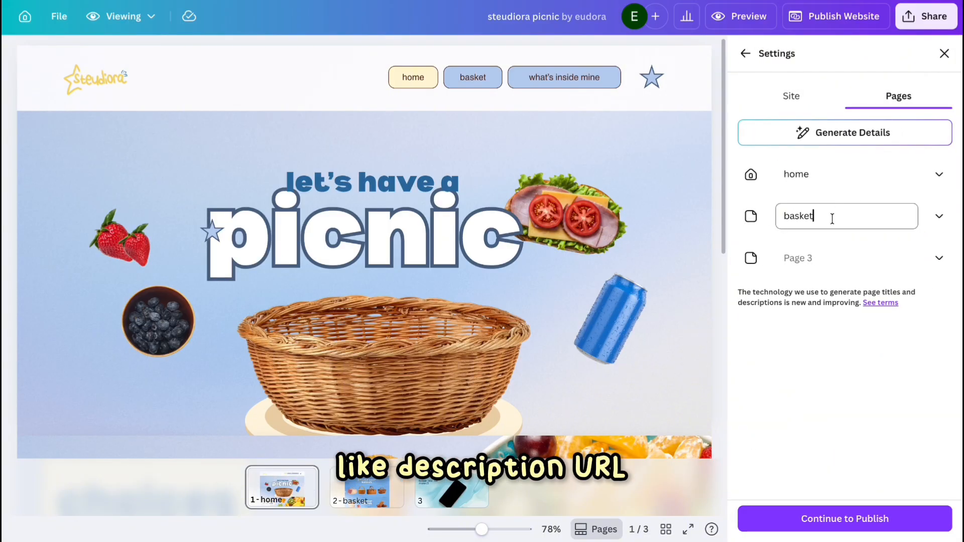
type("what's inside mi")
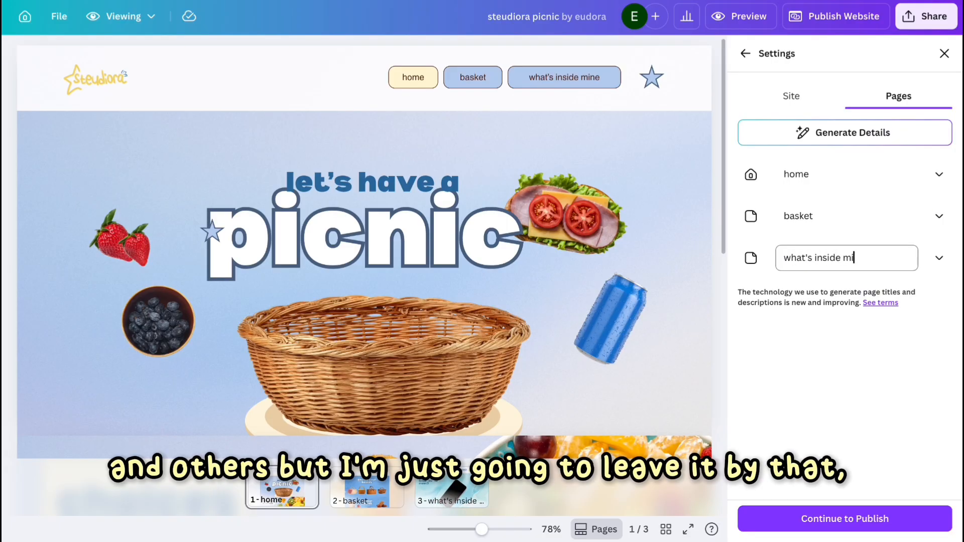
type("ne")
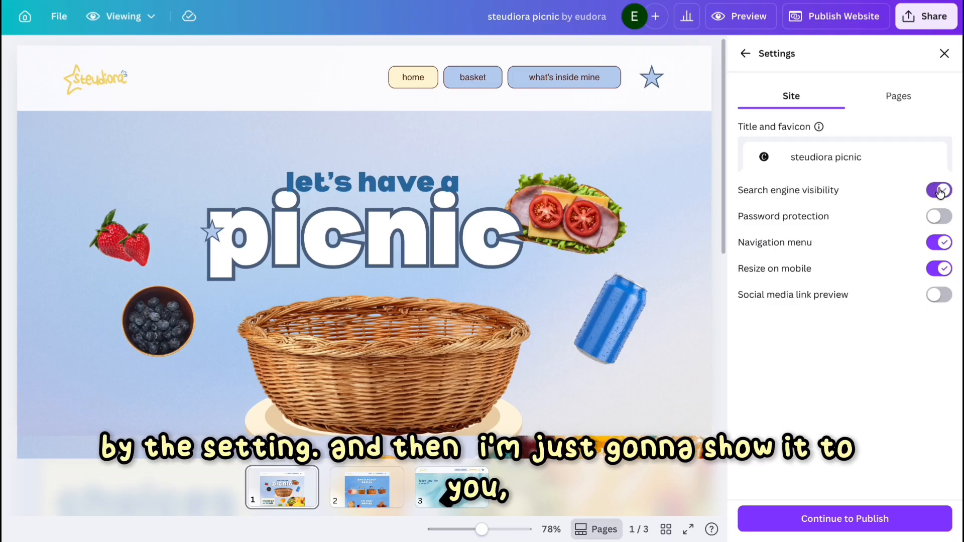
Turn on search engine visibility and social media link preview, then publish the website and open the live site.
left_click(938, 295)
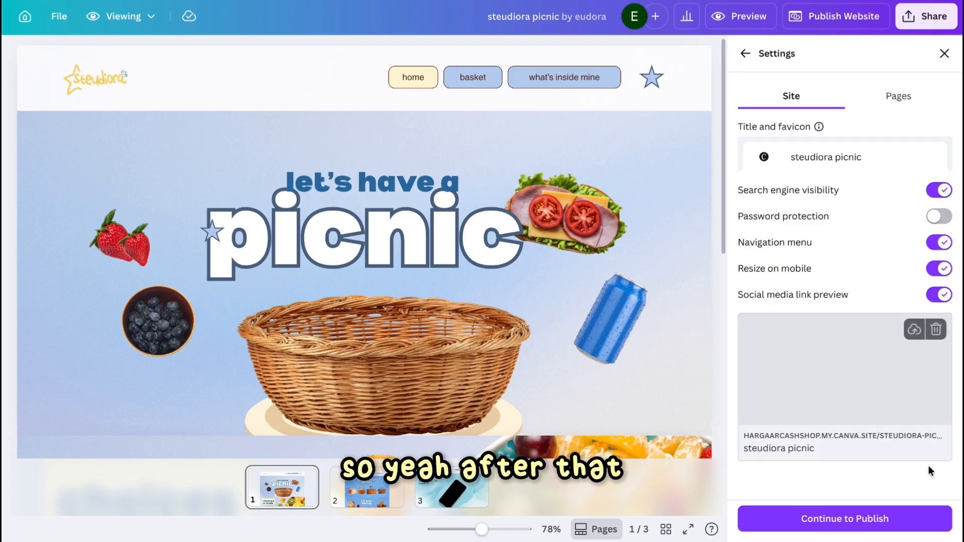
left_click(846, 523)
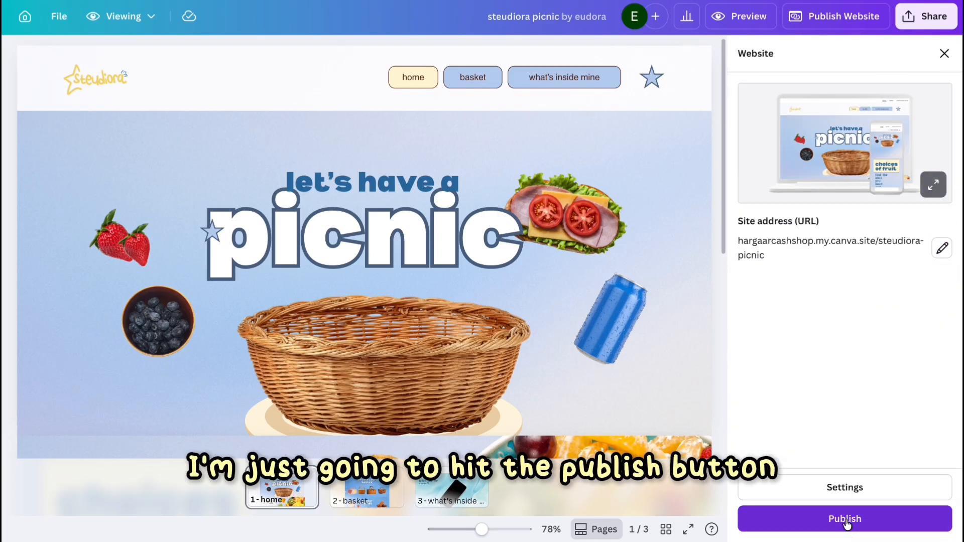
left_click(846, 520)
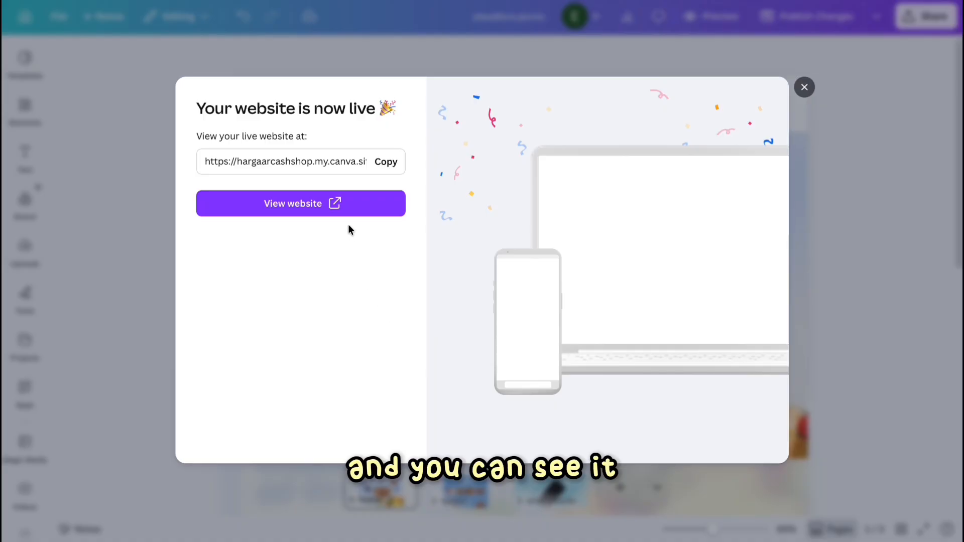
left_click(343, 205)
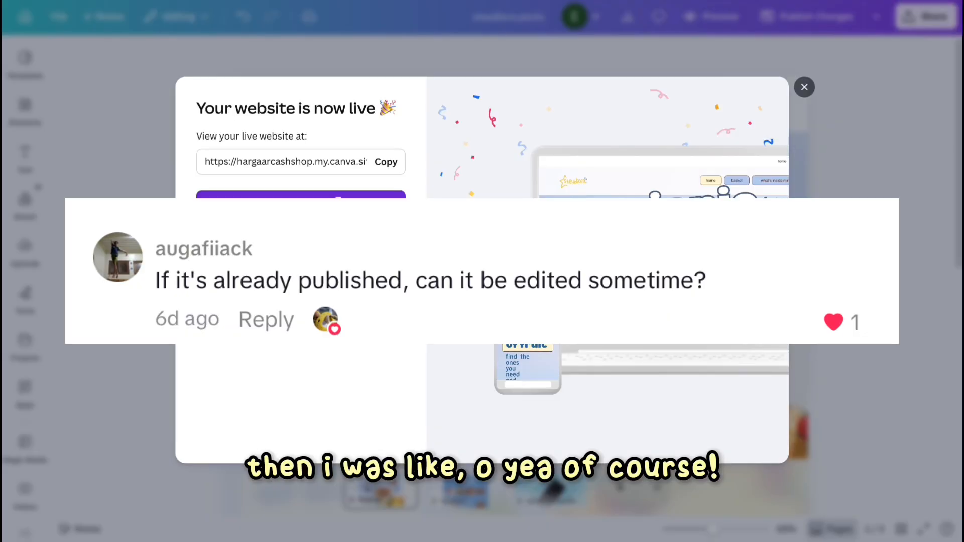
left_click(804, 88)
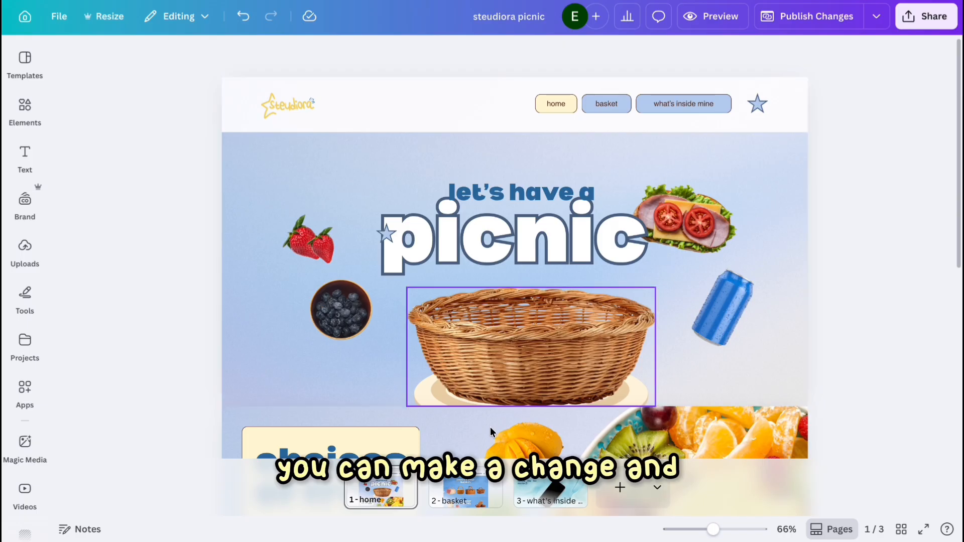
Add a new empty section at the bottom of page 1.
scroll(564, 352, "down", 5)
left_click(564, 446)
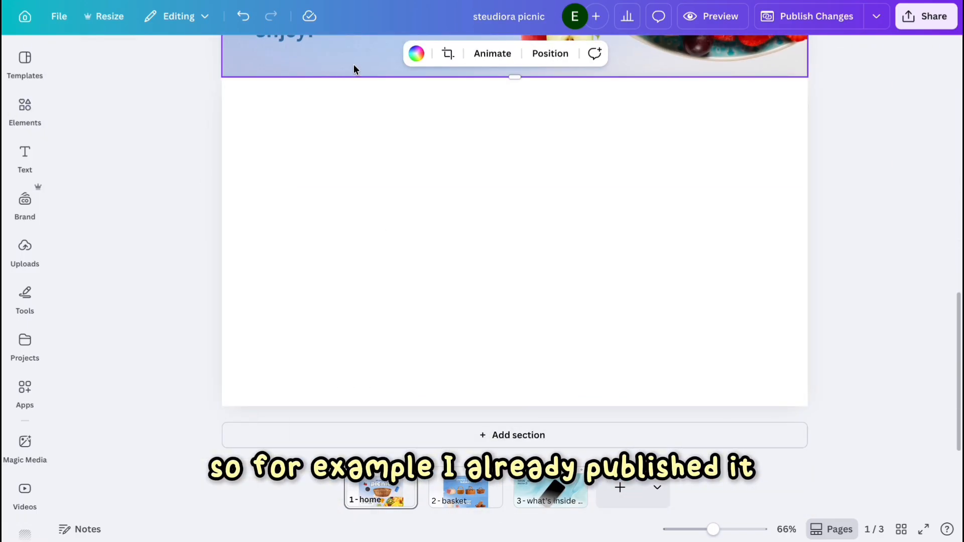
left_click(384, 116)
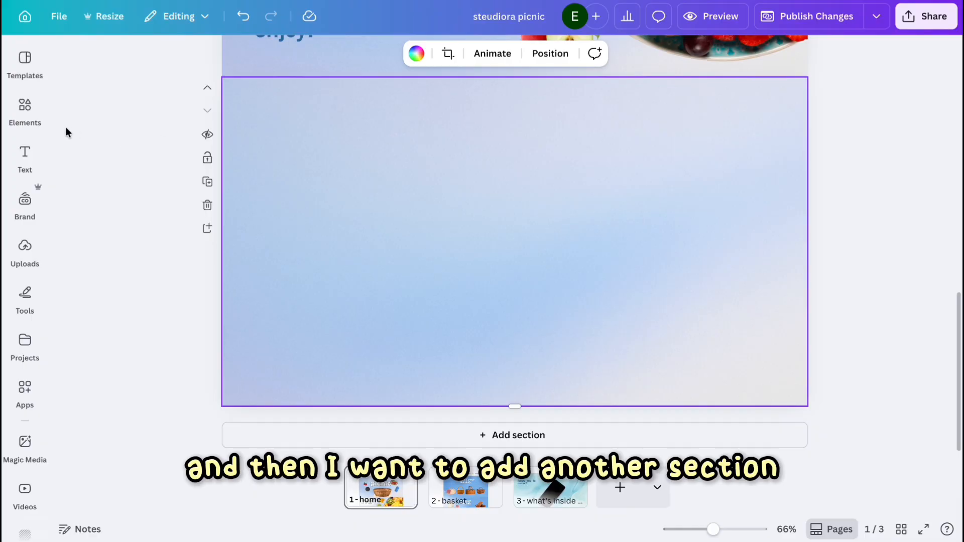
Search the elements for glass and place an empty glass photo in the new section, enlarging it.
left_click(42, 110)
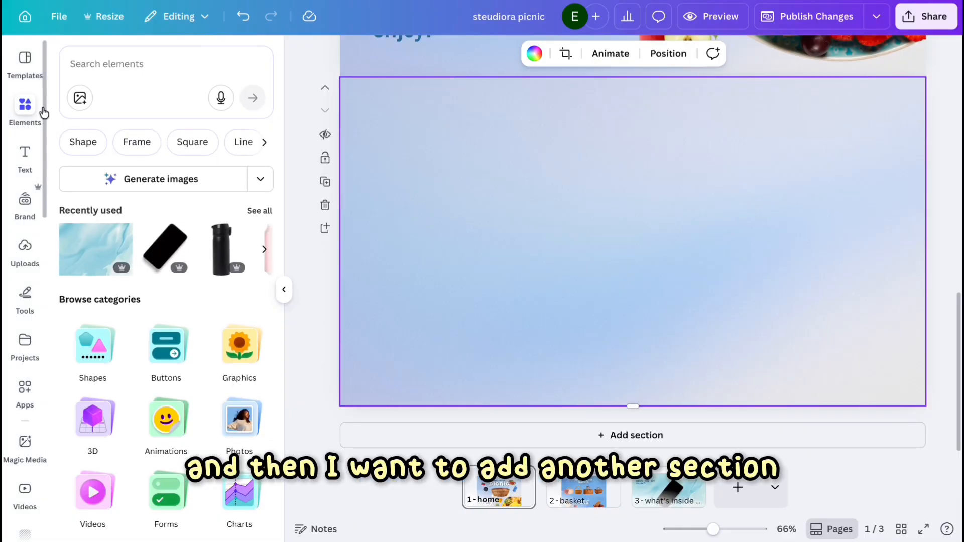
left_click(131, 71)
type("glass")
key("Return")
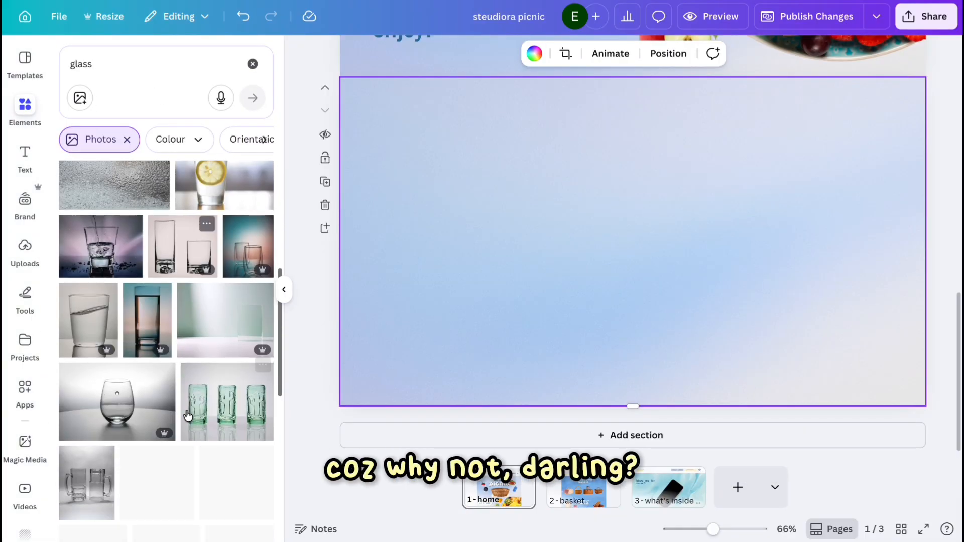
scroll(187, 414, "down", 2)
scroll(137, 279, "down", 3)
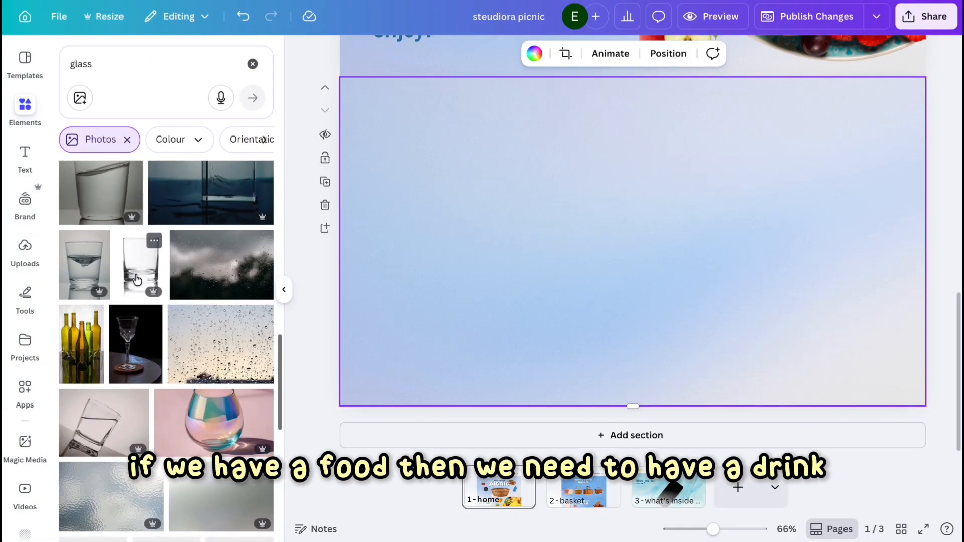
left_click(136, 279)
left_click_drag(726, 370, 785, 456)
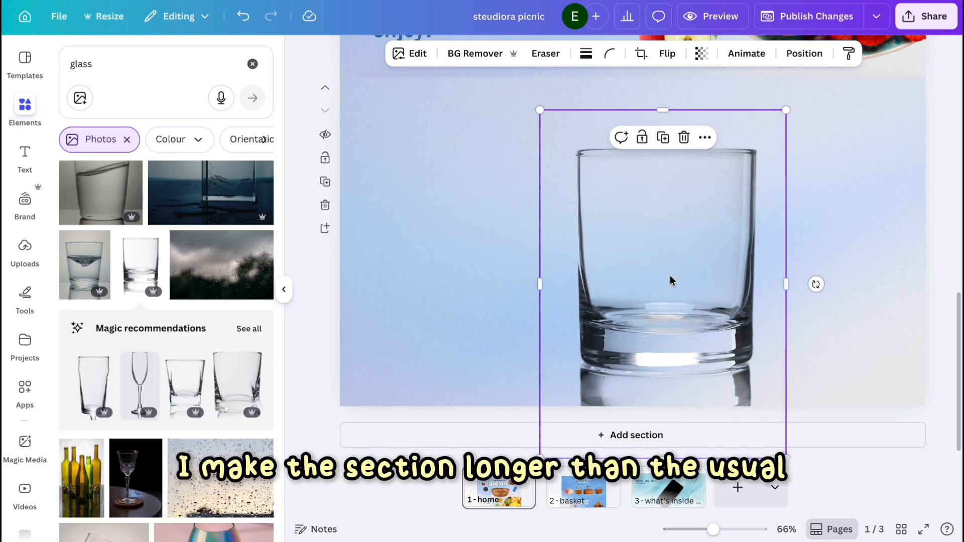
left_click_drag(671, 280, 638, 218)
Lengthen the new section so it is taller than the others.
scroll(637, 218, "up", 4)
scroll(566, 316, "down", 4)
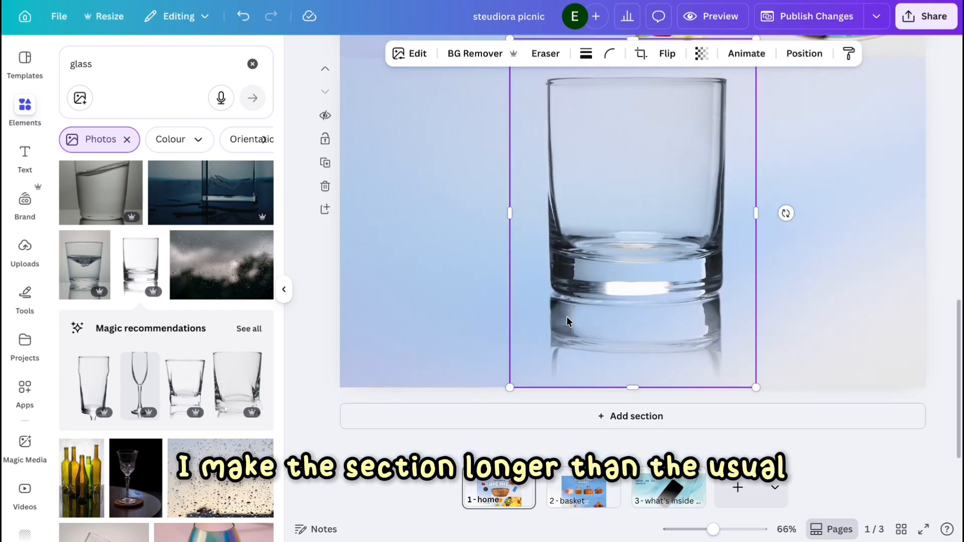
scroll(566, 316, "up", 1)
left_click(496, 384)
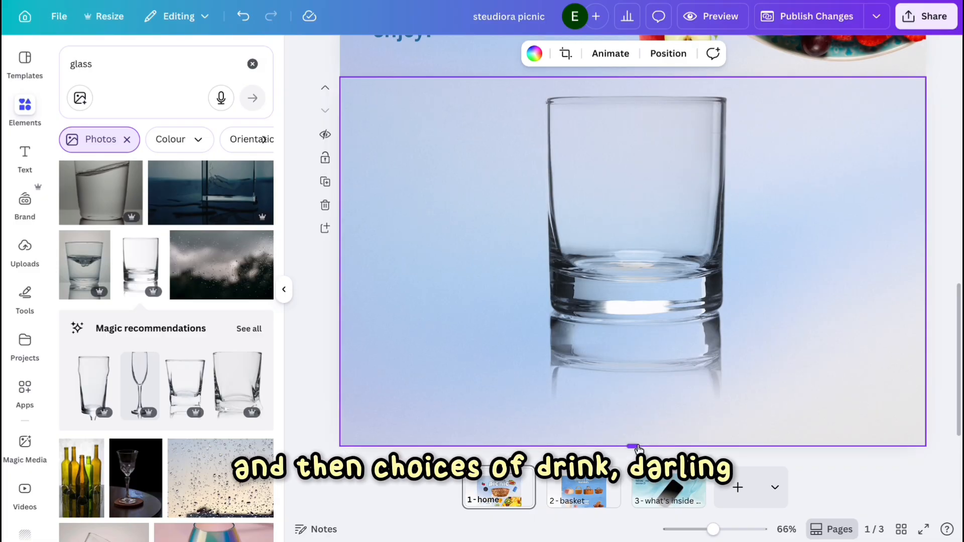
Add a 'choices of drink' heading in the new section and arrange it beside the glass on the left.
left_click(641, 190)
scroll(397, 346, "up", 6)
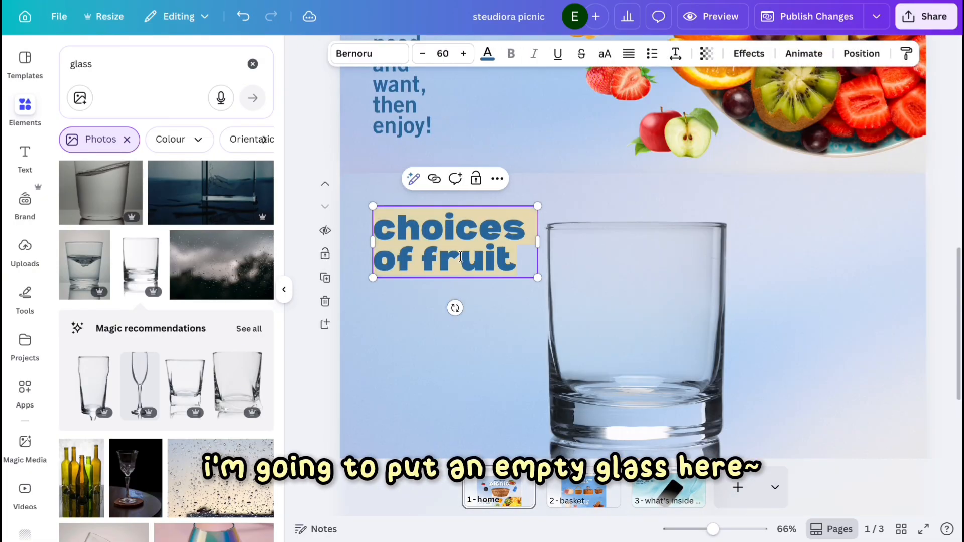
type("drink")
left_click(549, 340)
left_click_drag(452, 241, 598, 221)
scroll(598, 221, "down", 2)
left_click(512, 281)
left_click_drag(684, 192, 678, 202)
Search the elements for drink and add two drink photos, resizing and placing them beside the heading.
triple_click(201, 68)
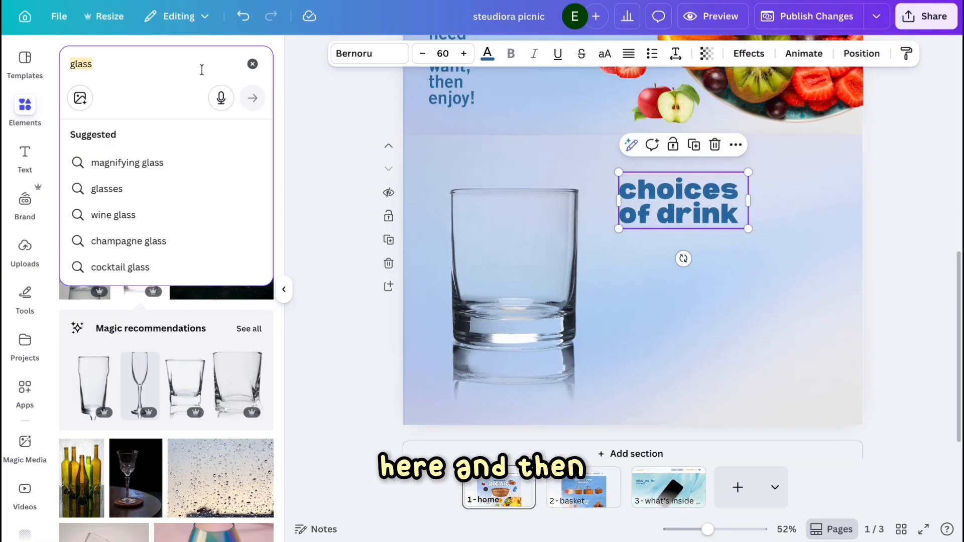
type("drink")
key("Return")
scroll(241, 301, "down", 4)
left_click(247, 286)
left_click_drag(546, 164, 652, 304)
left_click_drag(685, 351, 652, 280)
scroll(222, 357, "down", 10)
left_click(240, 264)
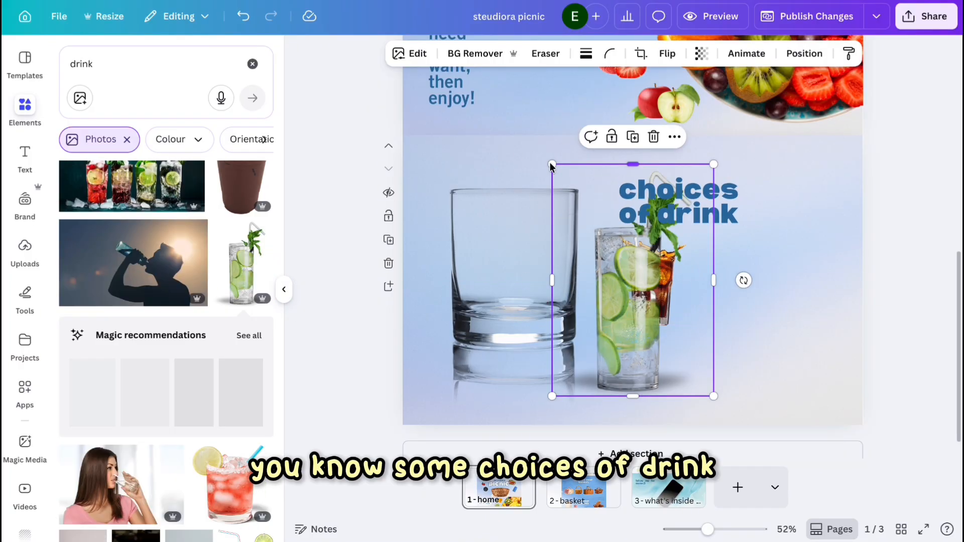
left_click_drag(551, 165, 633, 275)
left_click_drag(673, 336, 719, 276)
Add two more drink photos and line up all four drinks in a row to the right of the glass.
scroll(192, 334, "down", 8)
left_click(80, 173)
left_click_drag(582, 165, 645, 306)
left_click_drag(665, 351, 776, 284)
scroll(249, 370, "down", 10)
left_click(195, 270)
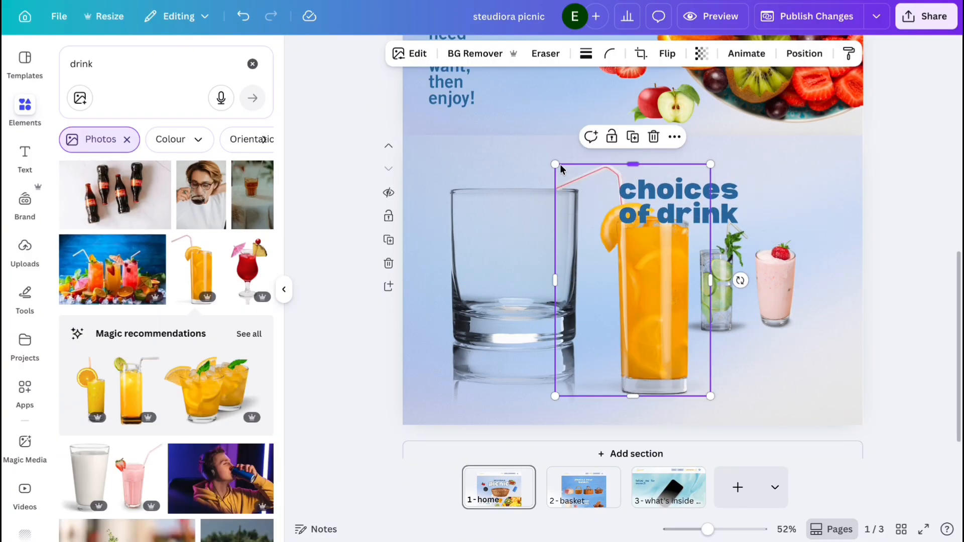
left_click_drag(557, 165, 645, 299)
left_click_drag(677, 346, 826, 279)
left_click_drag(942, 286, 648, 331)
Widen the 'choices of drink' heading onto one line and position it above the row of drinks.
left_click(693, 202)
left_click_drag(749, 201, 869, 201)
left_click_drag(887, 405, 605, 261)
left_click_drag(861, 380, 827, 361)
left_click(852, 367)
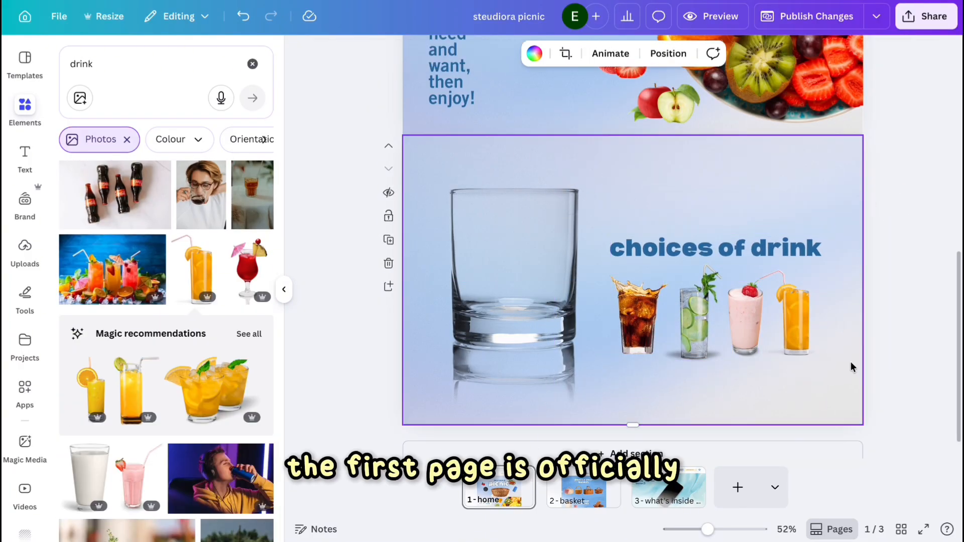
Publish the changes to the live website.
scroll(850, 322, "up", 5)
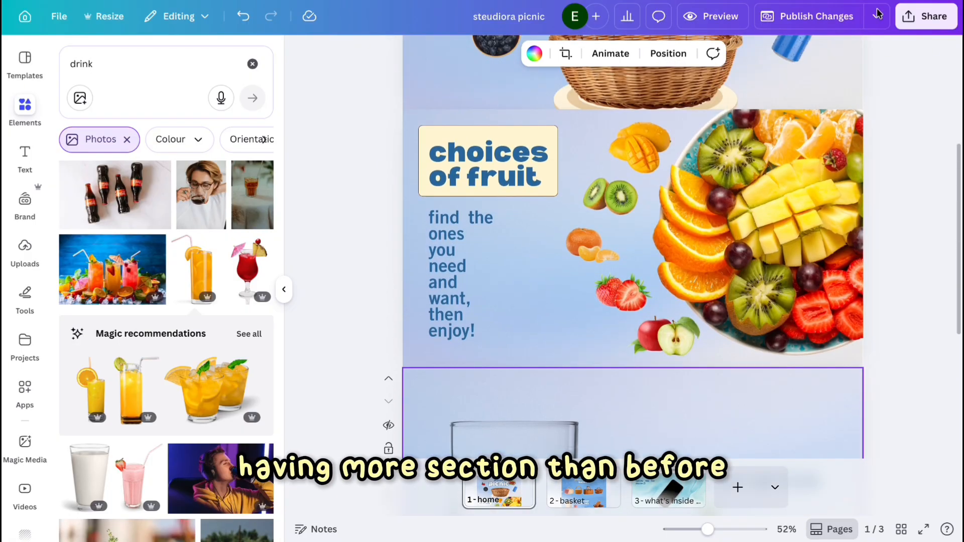
scroll(876, 192, "up", 5)
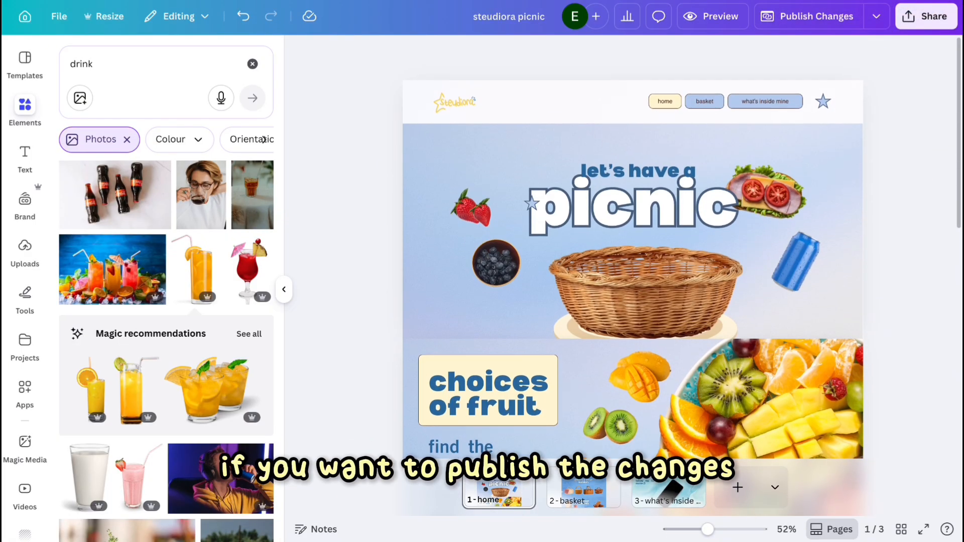
left_click(876, 17)
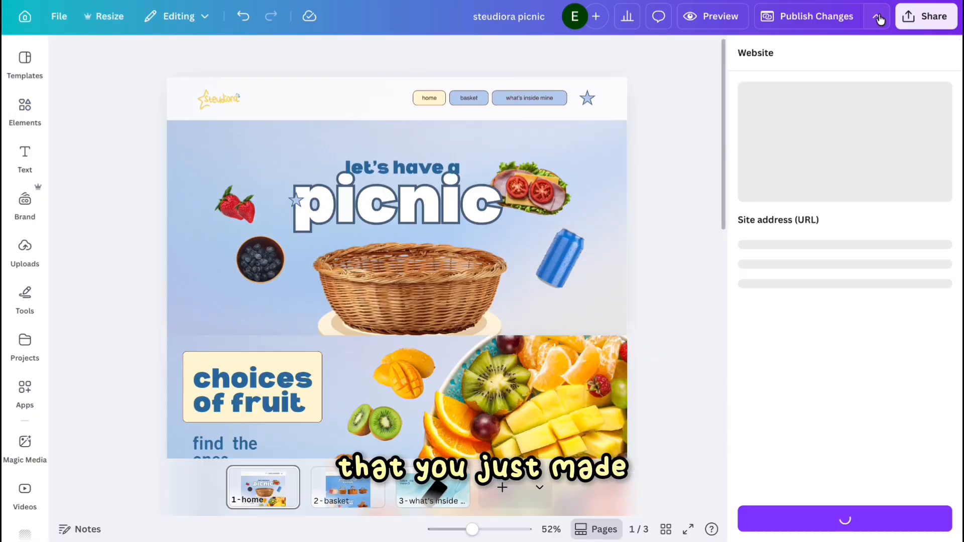
left_click(876, 16)
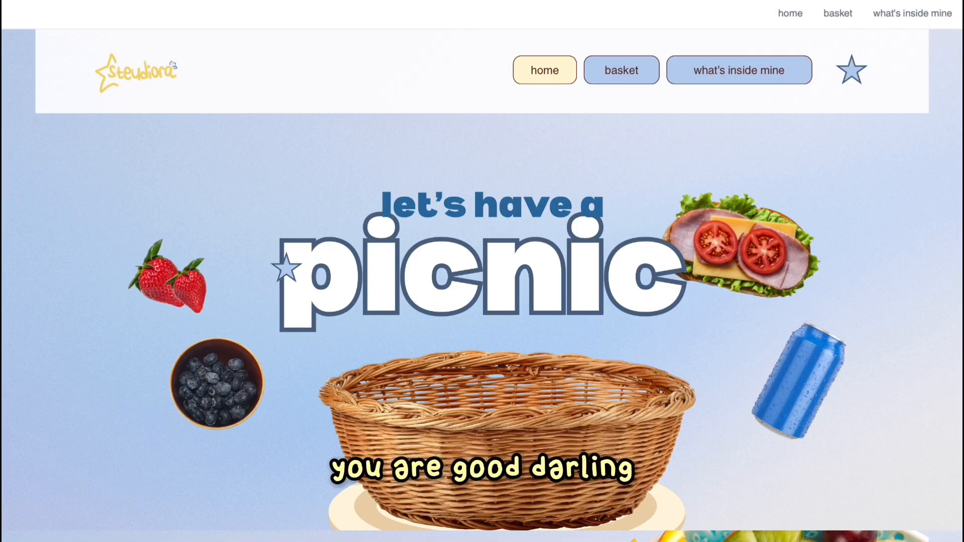
Browse the updated live website's home page, including the new drinks section, and the basket page.
scroll(896, 218, "down", 10)
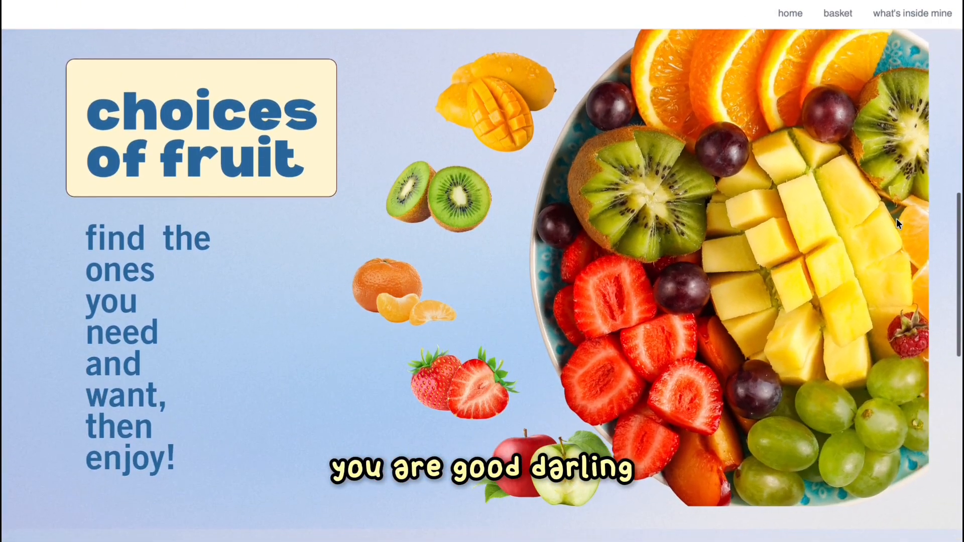
scroll(896, 218, "down", 1)
scroll(896, 219, "down", 10)
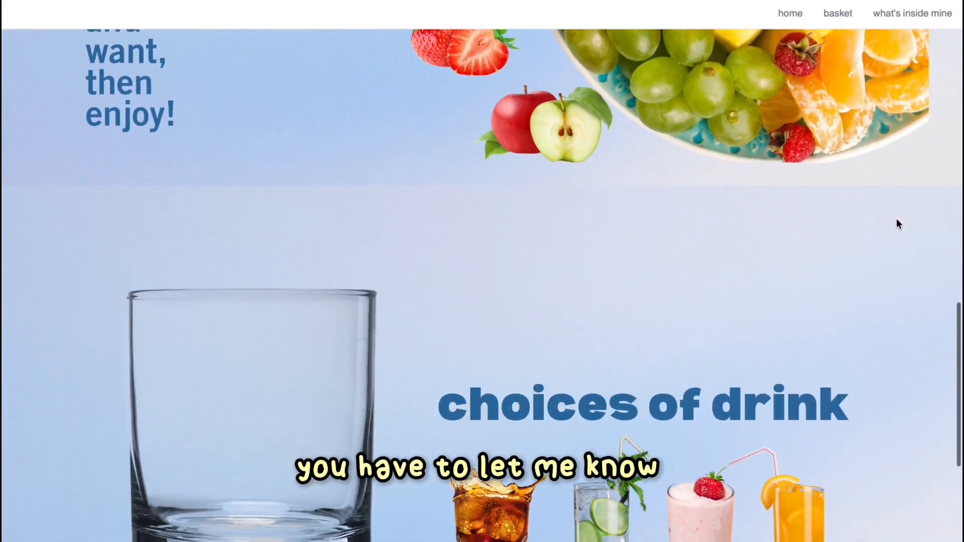
scroll(860, 273, "up", 10)
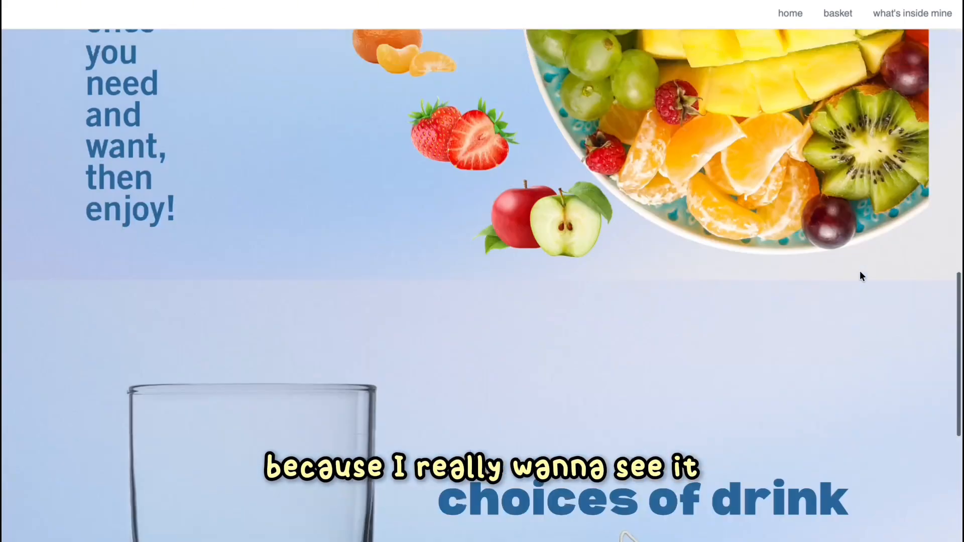
left_click(773, 18)
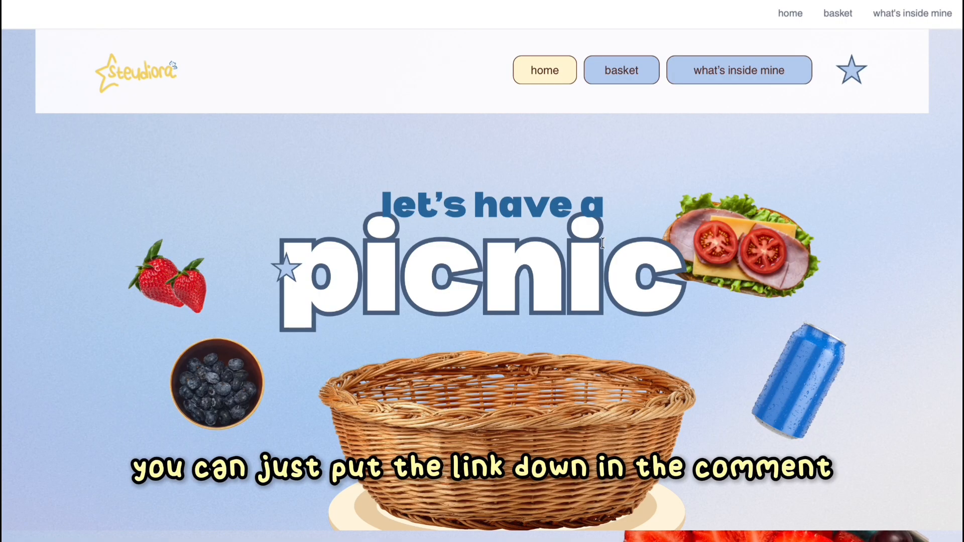
left_click(456, 412)
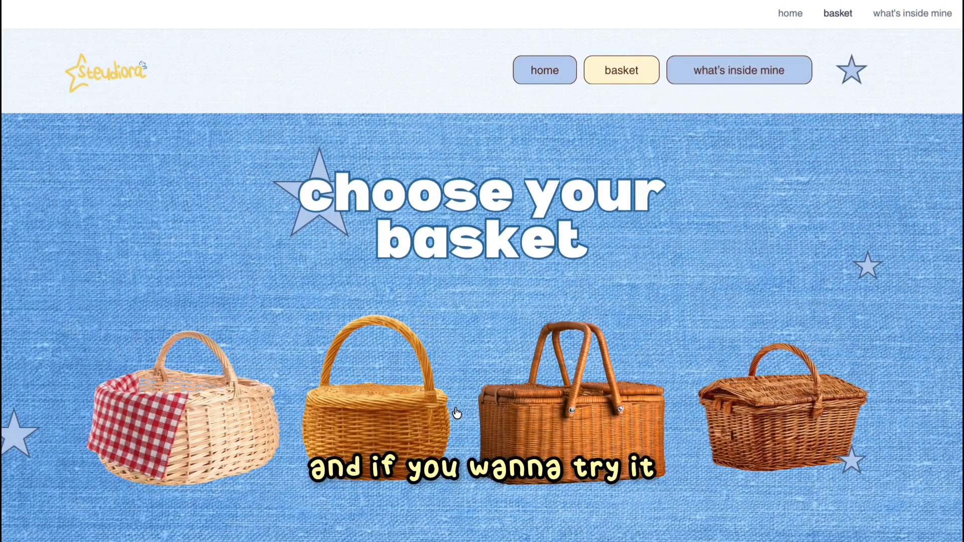
scroll(457, 413, "down", 6)
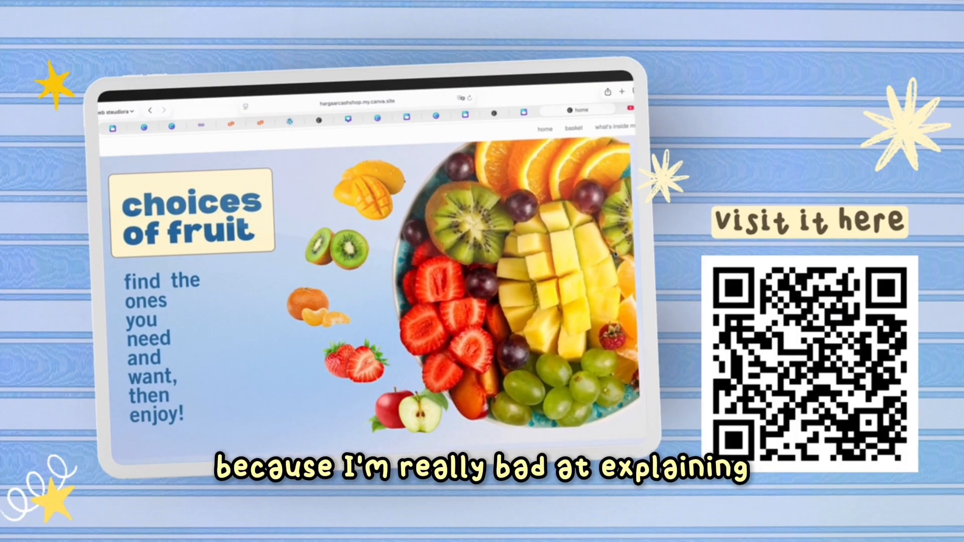
Browse the live site on a tablet, visiting the home, basket and what's inside mine pages.
scroll(616, 254, "down", 5)
scroll(614, 254, "down", 3)
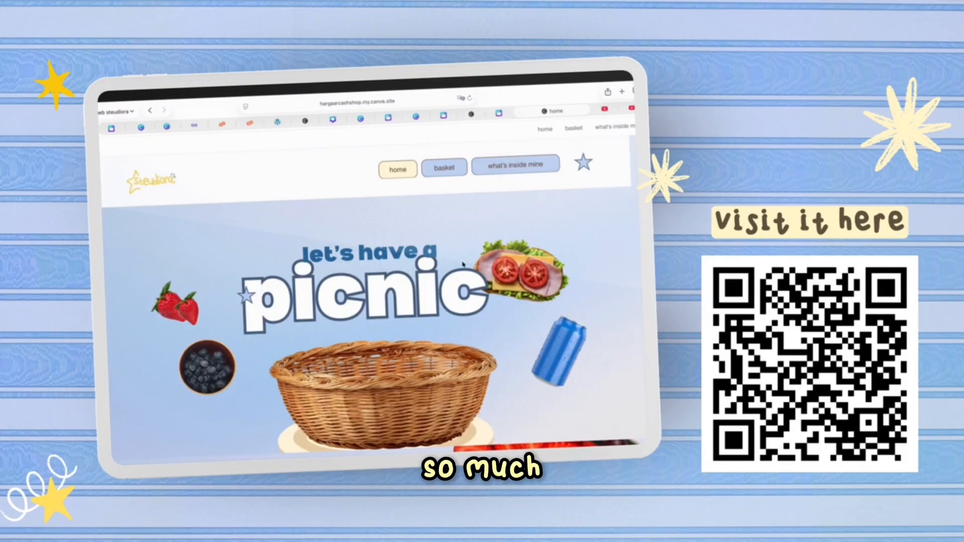
left_click(353, 377)
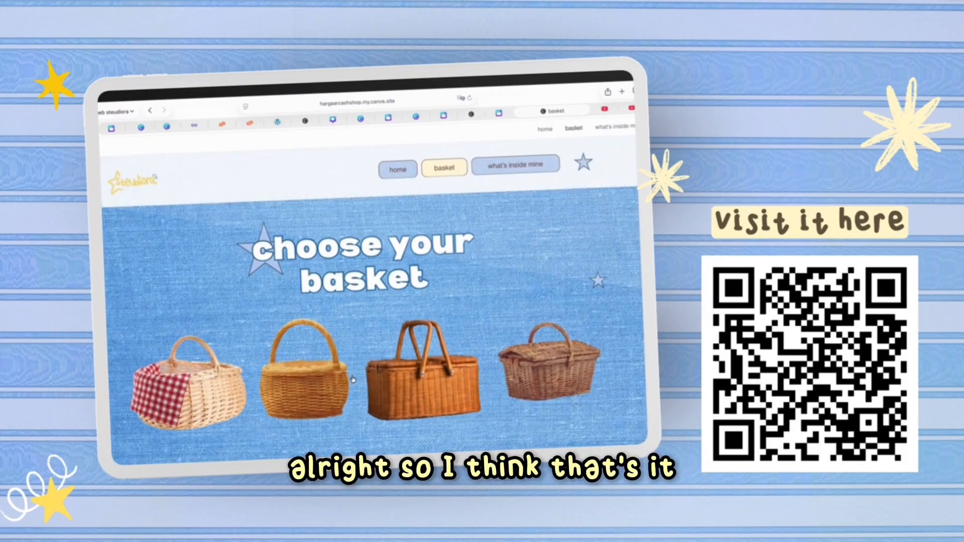
scroll(353, 380, "down", 10)
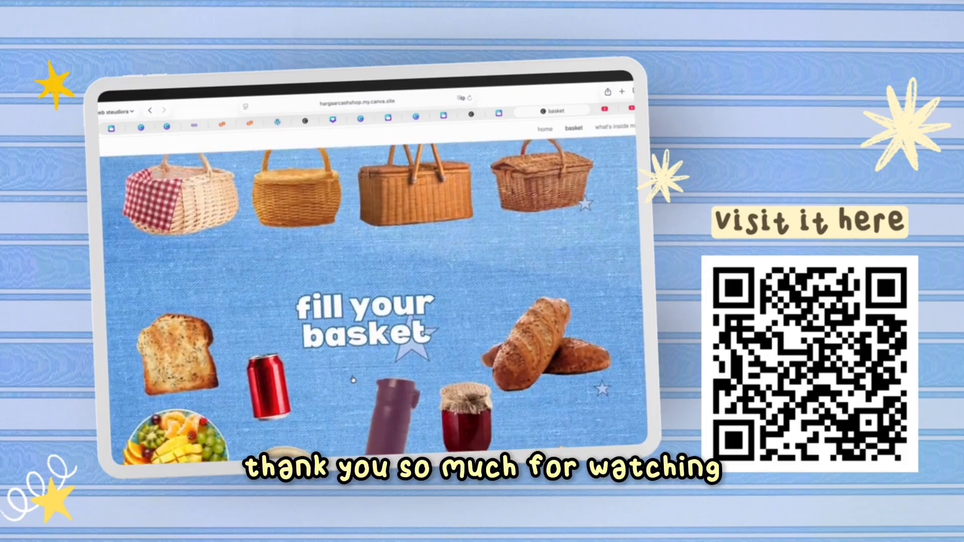
scroll(356, 370, "up", 10)
left_click(501, 165)
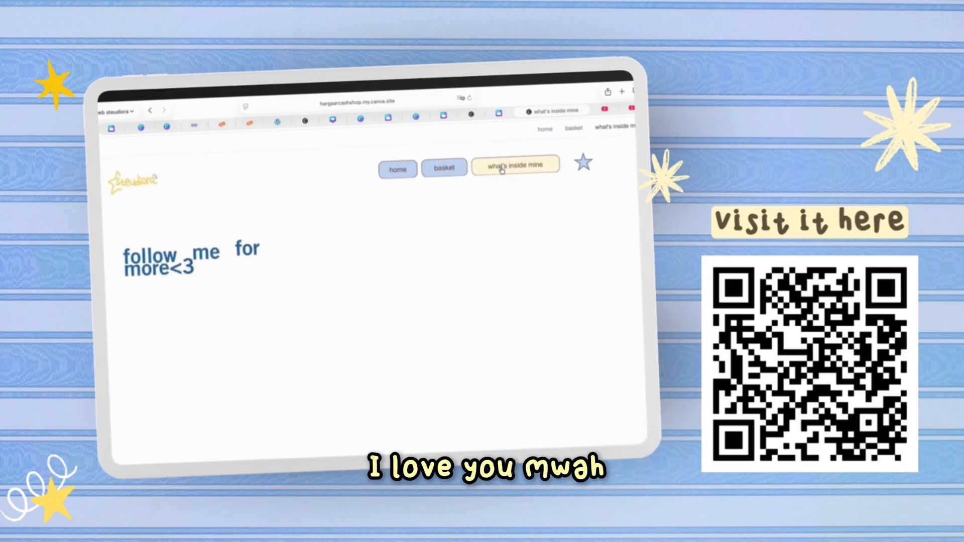